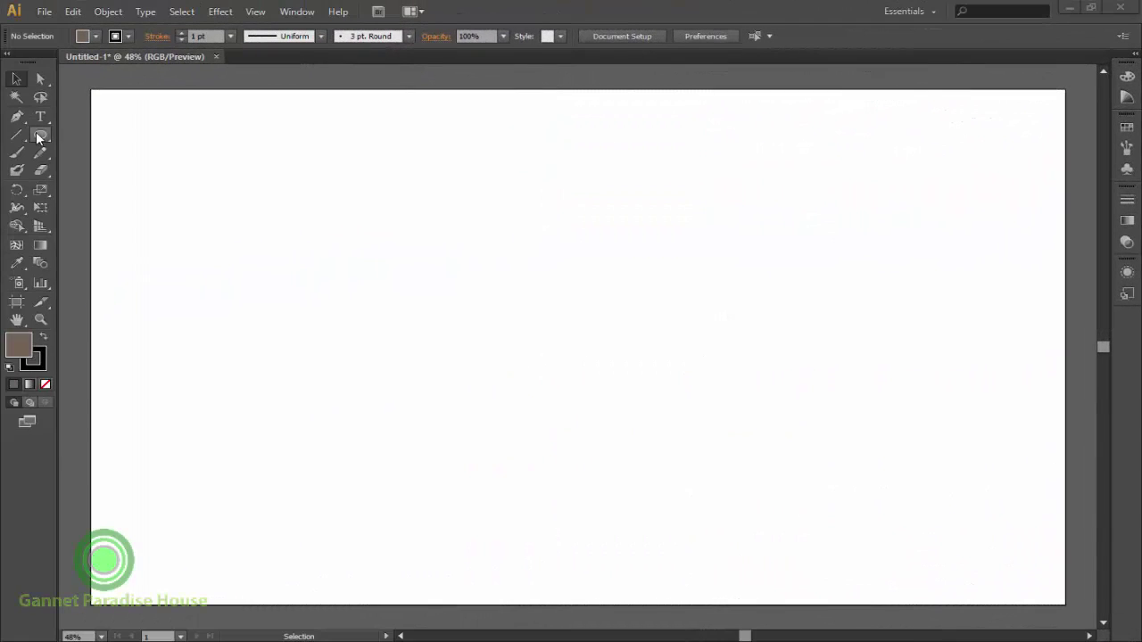
- Draw the tag's base rectangle with a light grey fill and no stroke
{"action": "left_click_drag", "start_coordinate": [40, 134], "coordinate": [98, 136]}
{"action": "left_click_drag", "start_coordinate": [230, 163], "coordinate": [381, 401]}
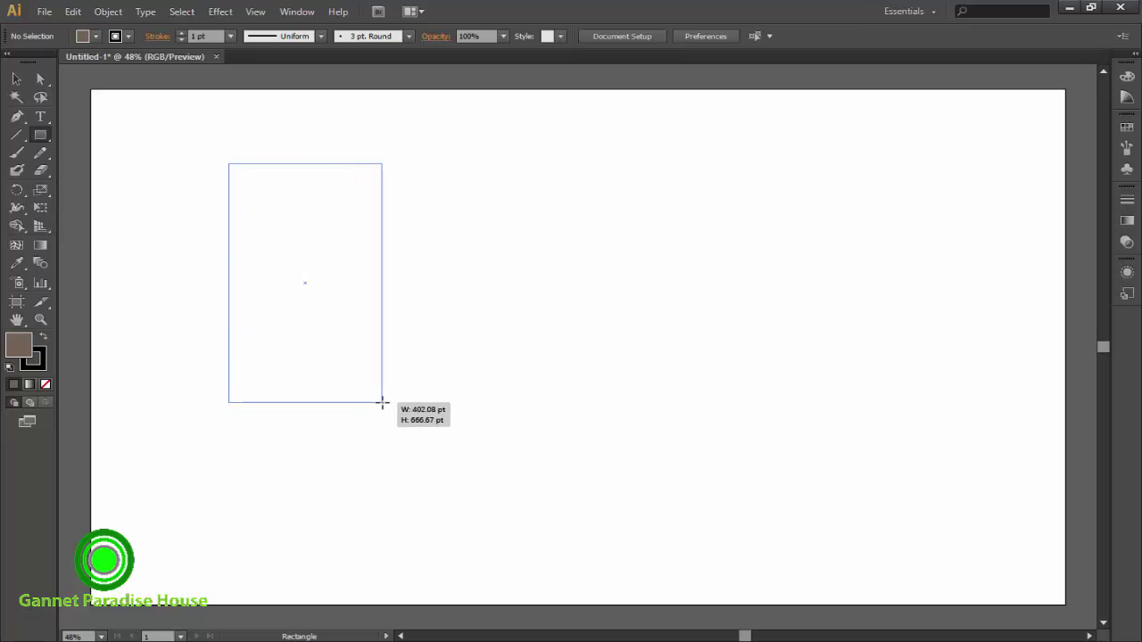
{"action": "left_click", "coordinate": [18, 80]}
{"action": "left_click", "coordinate": [97, 37]}
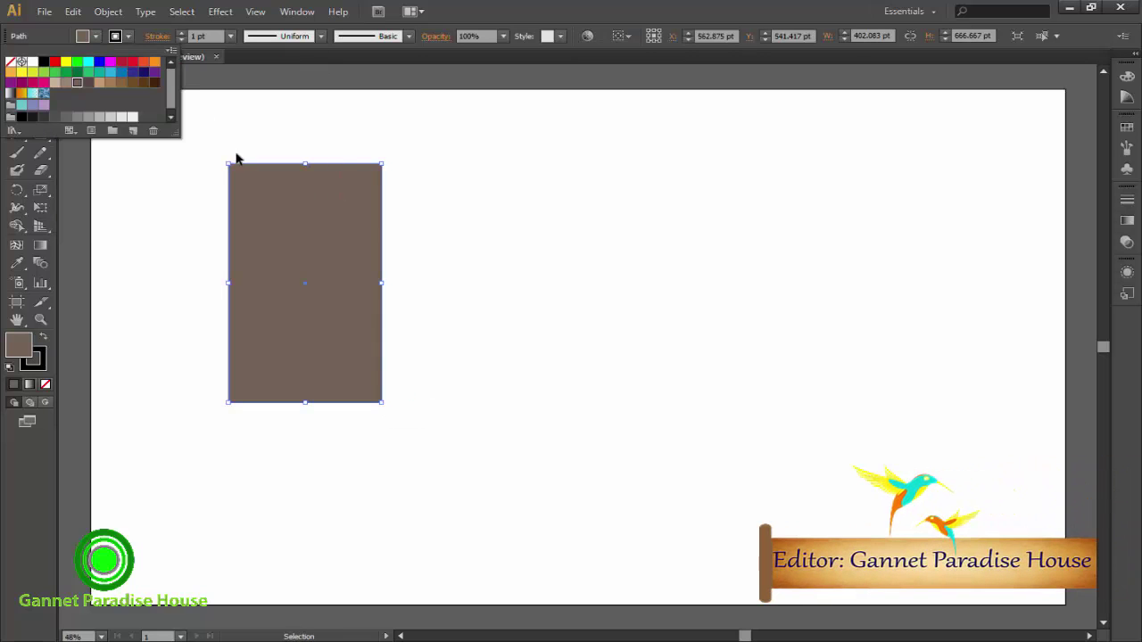
{"action": "left_click", "coordinate": [111, 117]}
{"action": "left_click", "coordinate": [273, 131]}
{"action": "left_click", "coordinate": [288, 204]}
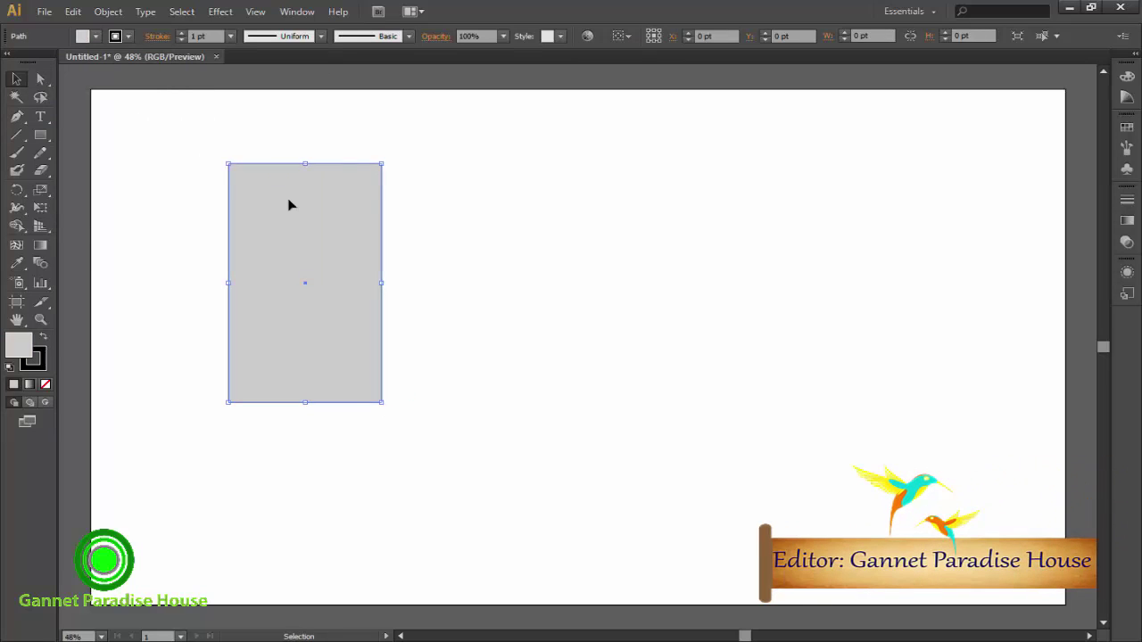
{"action": "left_click", "coordinate": [127, 37]}
{"action": "left_click", "coordinate": [10, 62]}
{"action": "left_click", "coordinate": [312, 132]}
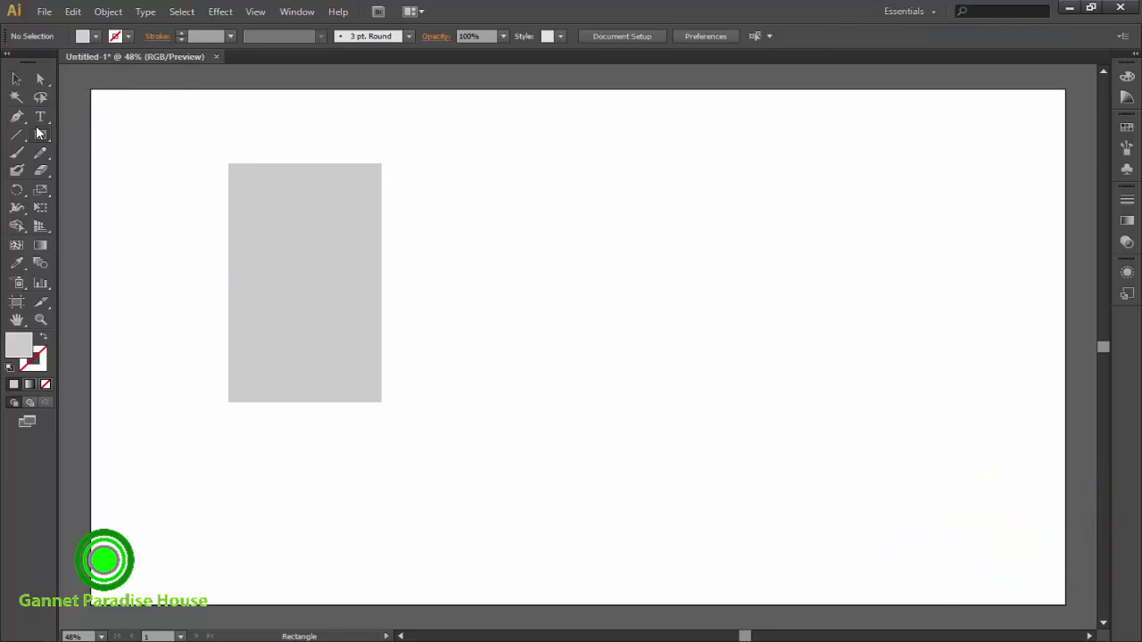
- Draw a small mid-grey circle near the rectangle's top
{"action": "left_click_drag", "start_coordinate": [39, 133], "coordinate": [114, 169]}
{"action": "left_click_drag", "start_coordinate": [279, 188], "coordinate": [286, 201]}
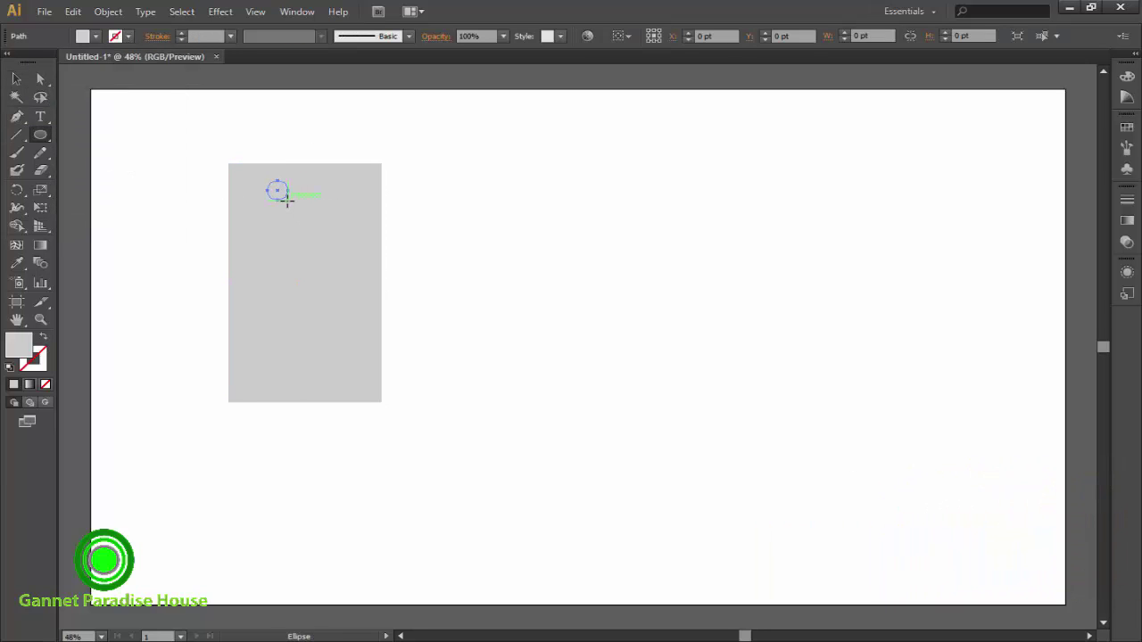
{"action": "left_click", "coordinate": [83, 36]}
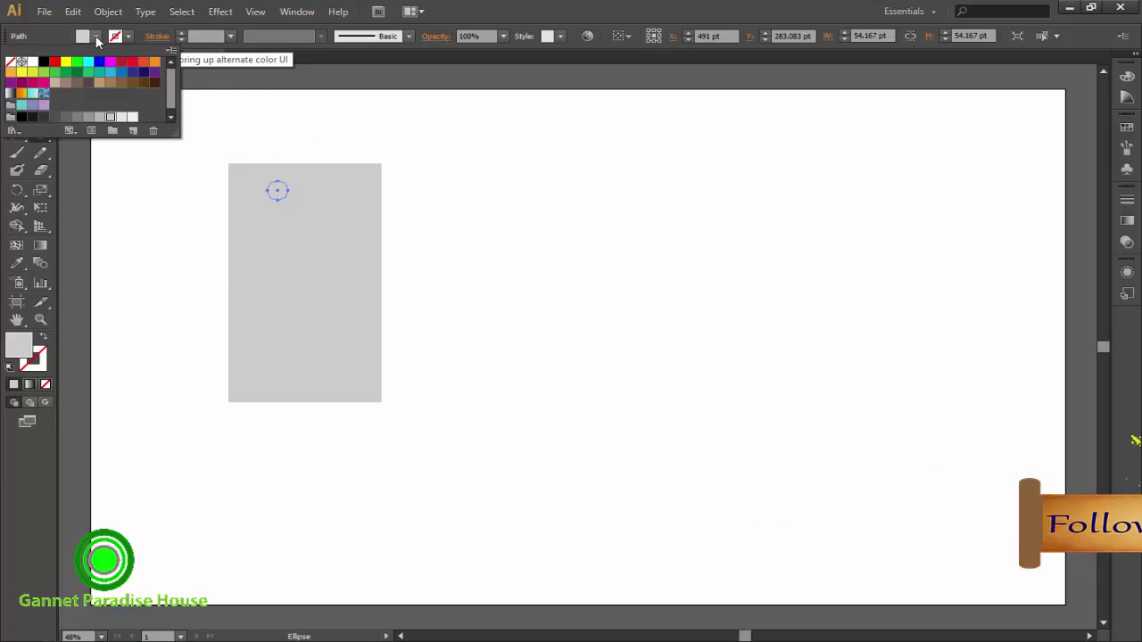
{"action": "left_click", "coordinate": [77, 116]}
- Alt-drag a copy of the circle beside it and adjust both positions
{"action": "key", "text": "Escape"}
{"action": "key", "text": "v"}
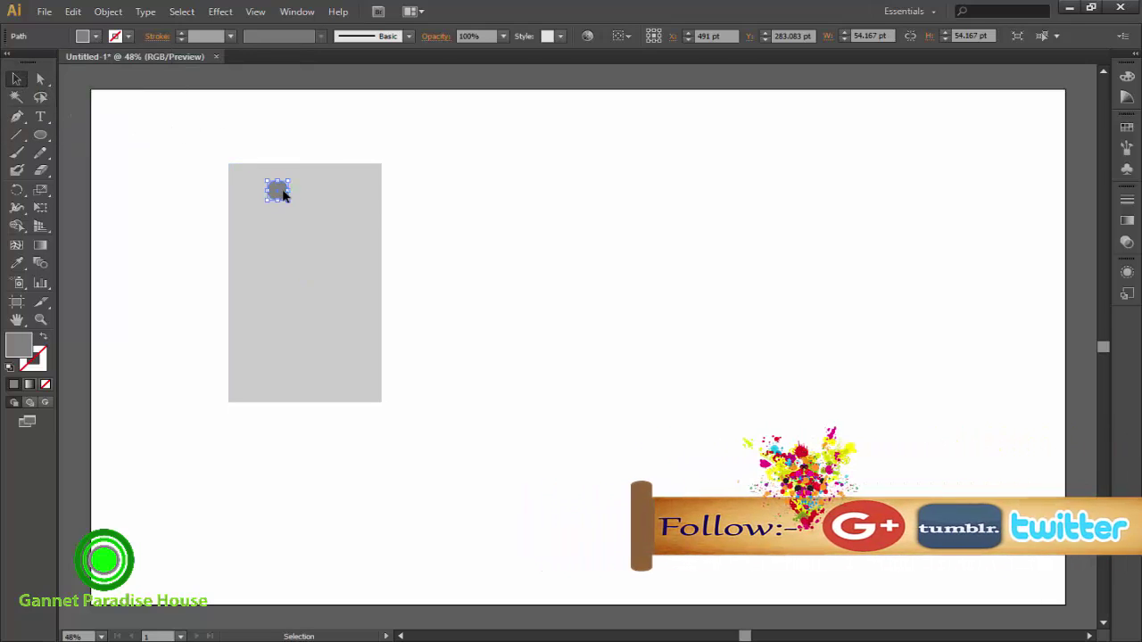
{"action": "mouse_move", "coordinate": [279, 190]}
{"action": "left_mouse_down"}
{"action": "mouse_move", "coordinate": [335, 198]}
{"action": "mouse_move", "coordinate": [295, 195]}
{"action": "left_mouse_up"}
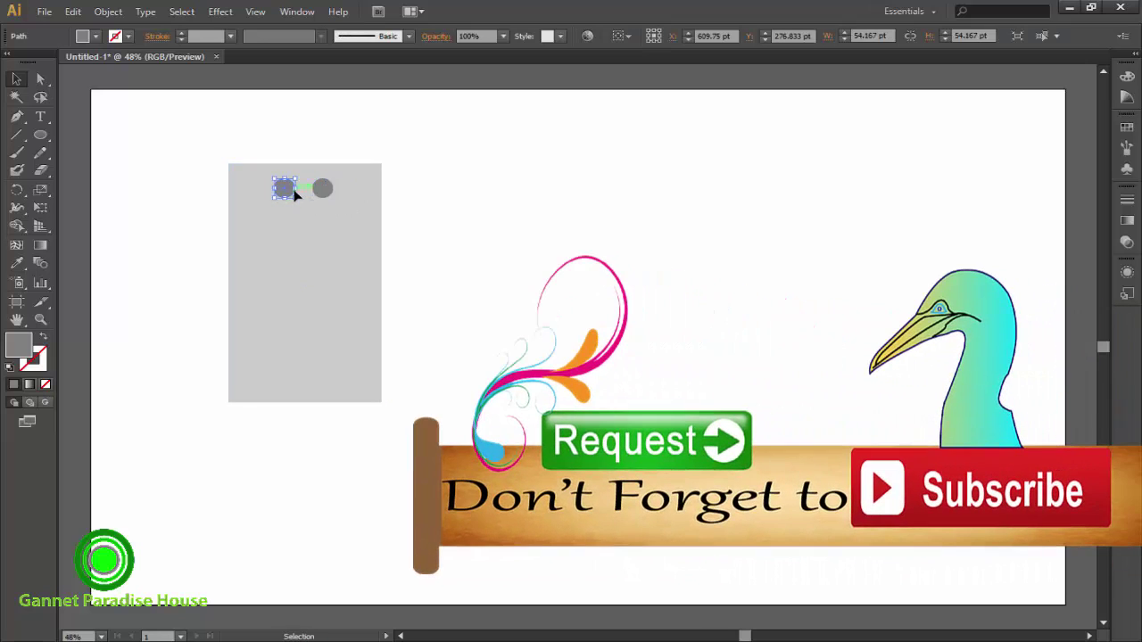
{"action": "left_click", "coordinate": [328, 193]}
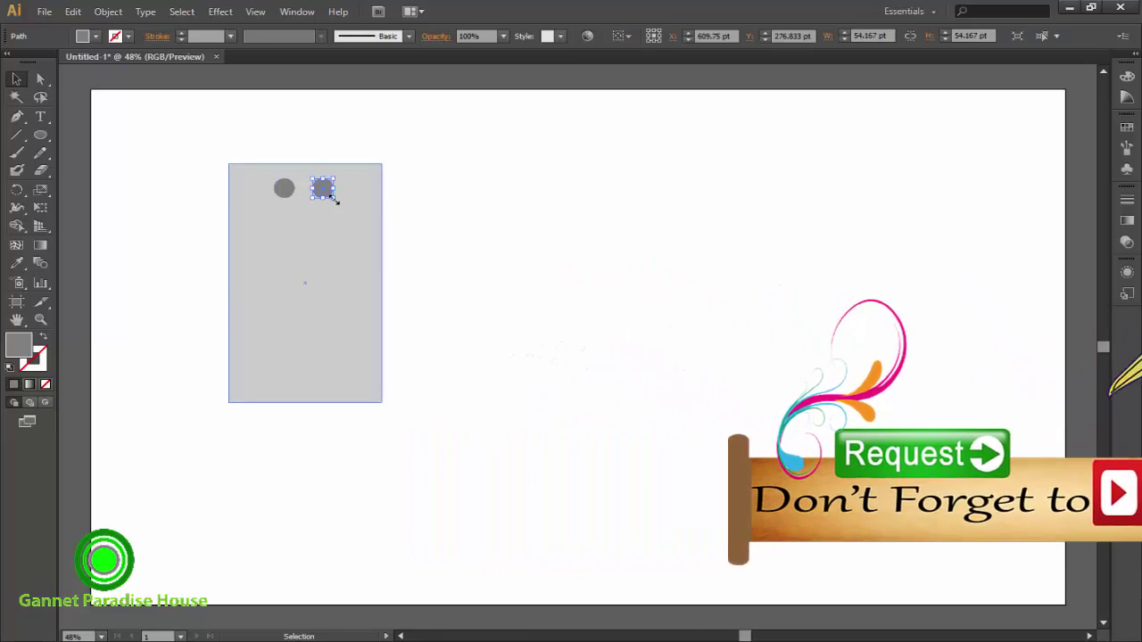
{"action": "mouse_move", "coordinate": [331, 196]}
{"action": "left_mouse_down"}
{"action": "mouse_move", "coordinate": [285, 187]}
{"action": "mouse_move", "coordinate": [323, 193]}
{"action": "mouse_move", "coordinate": [305, 195]}
{"action": "left_mouse_up"}
{"action": "left_click", "coordinate": [280, 187]}
{"action": "left_click", "coordinate": [538, 230]}
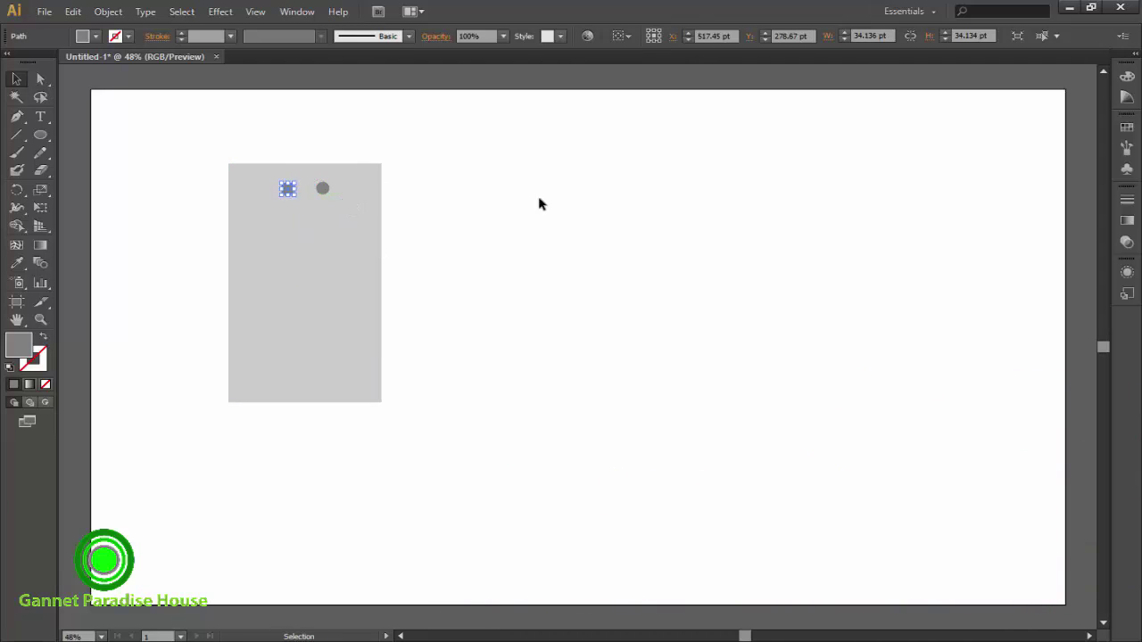
- Punch the right circle out of the rectangle with Pathfinder Minus Front
{"action": "left_click", "coordinate": [539, 204]}
{"action": "left_click", "coordinate": [347, 277]}
{"action": "left_click", "coordinate": [323, 189]}
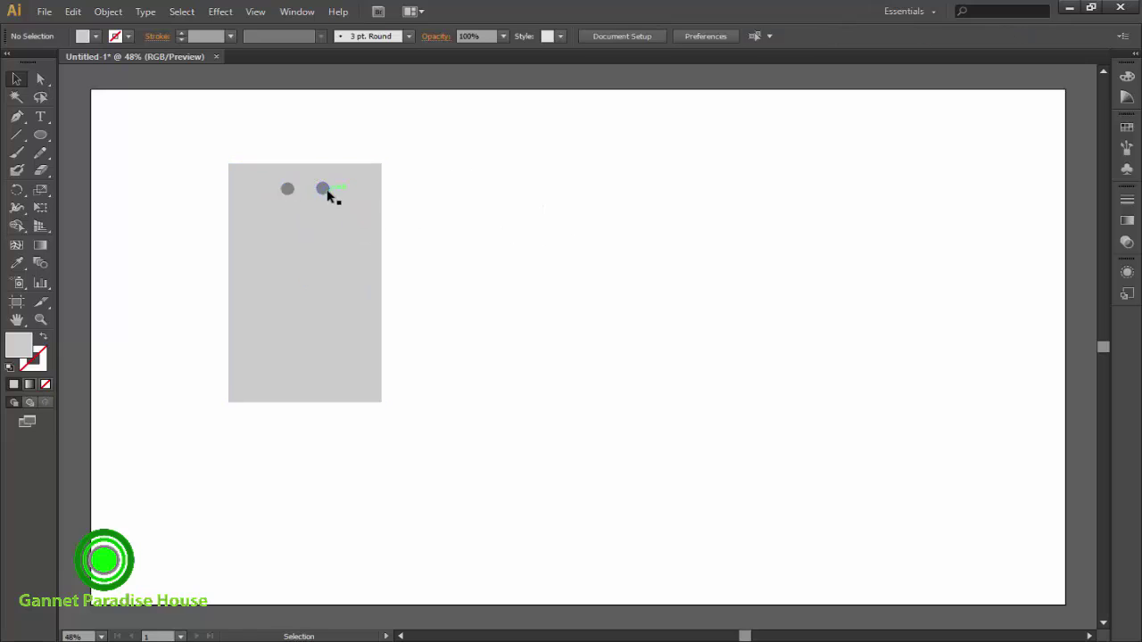
{"action": "left_click", "coordinate": [365, 217], "text": "shift"}
{"action": "left_click", "coordinate": [297, 11]}
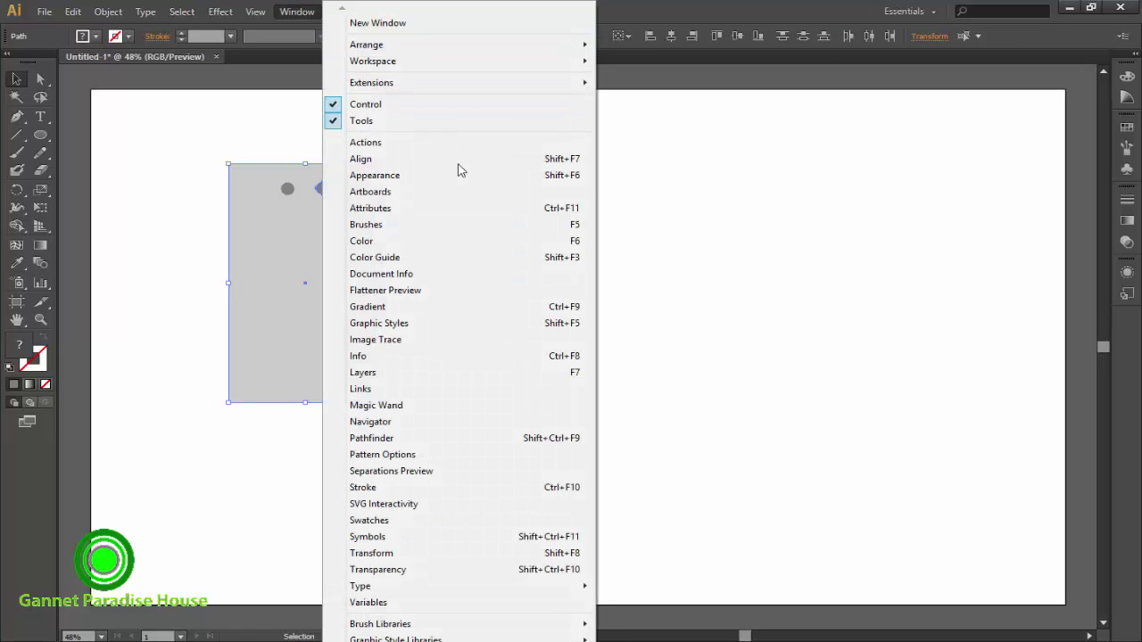
{"action": "left_click", "coordinate": [357, 157]}
{"action": "left_click", "coordinate": [737, 462]}
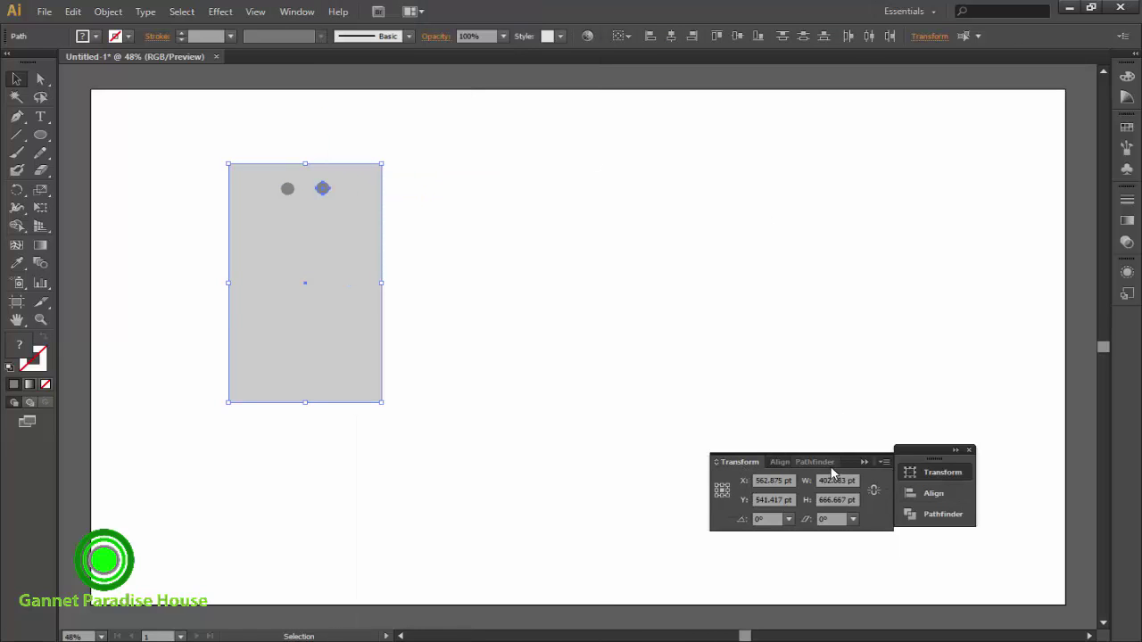
{"action": "left_click", "coordinate": [829, 463]}
{"action": "left_click", "coordinate": [725, 496]}
{"action": "key", "text": "ctrl+z"}
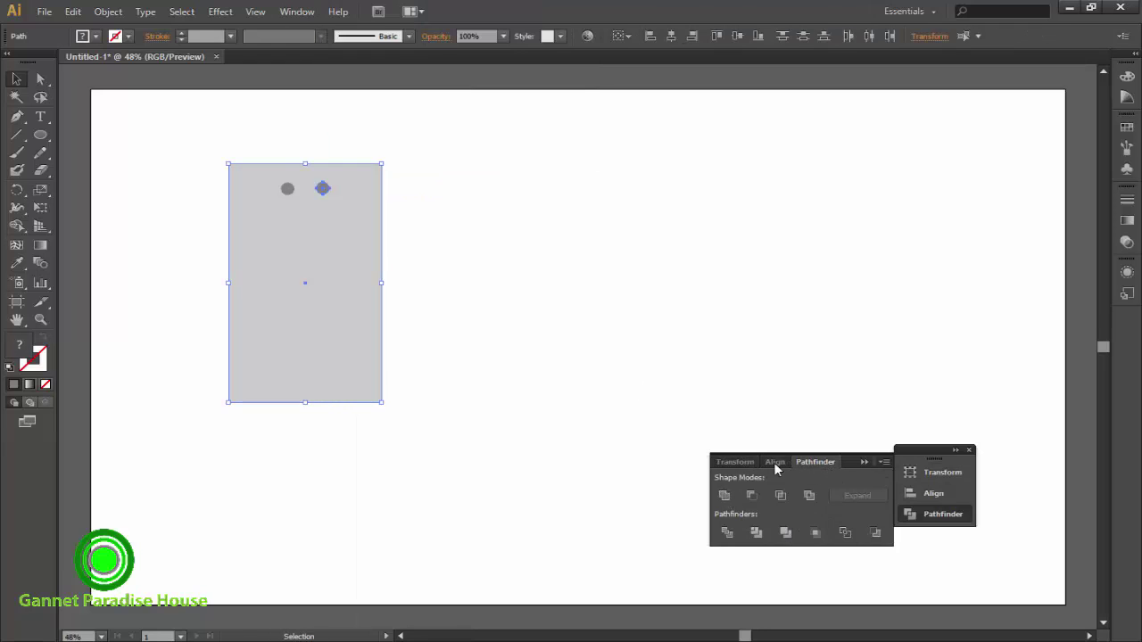
{"action": "left_click", "coordinate": [754, 500]}
- Punch the left circle out of the rectangle with Minus Front
{"action": "left_click", "coordinate": [576, 339]}
{"action": "left_click", "coordinate": [286, 190]}
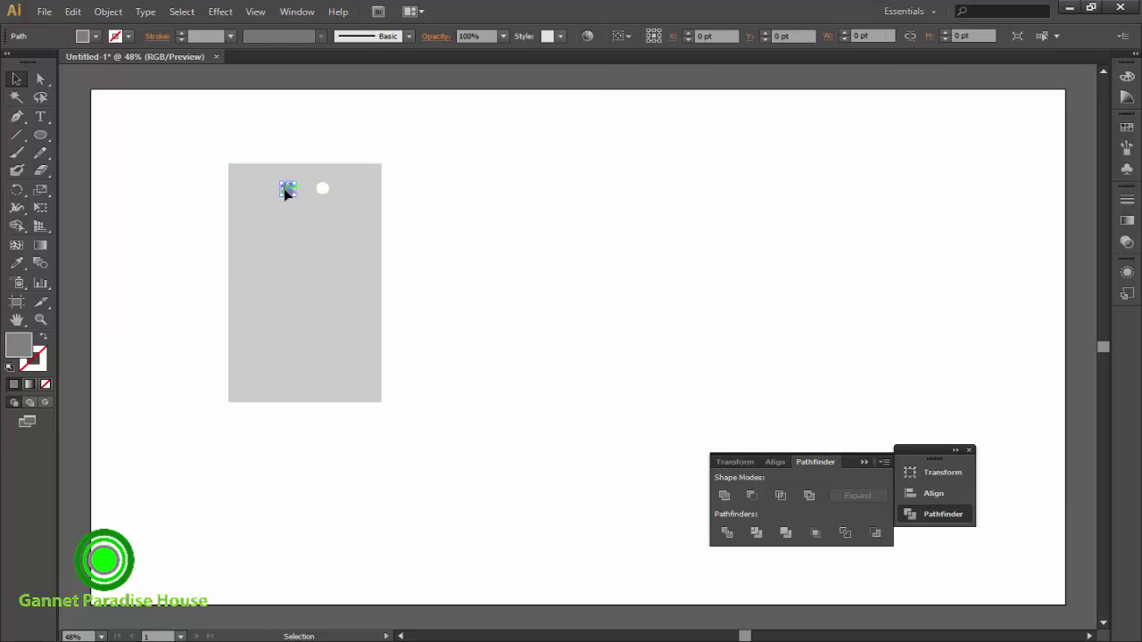
{"action": "left_click", "coordinate": [365, 324], "text": "shift"}
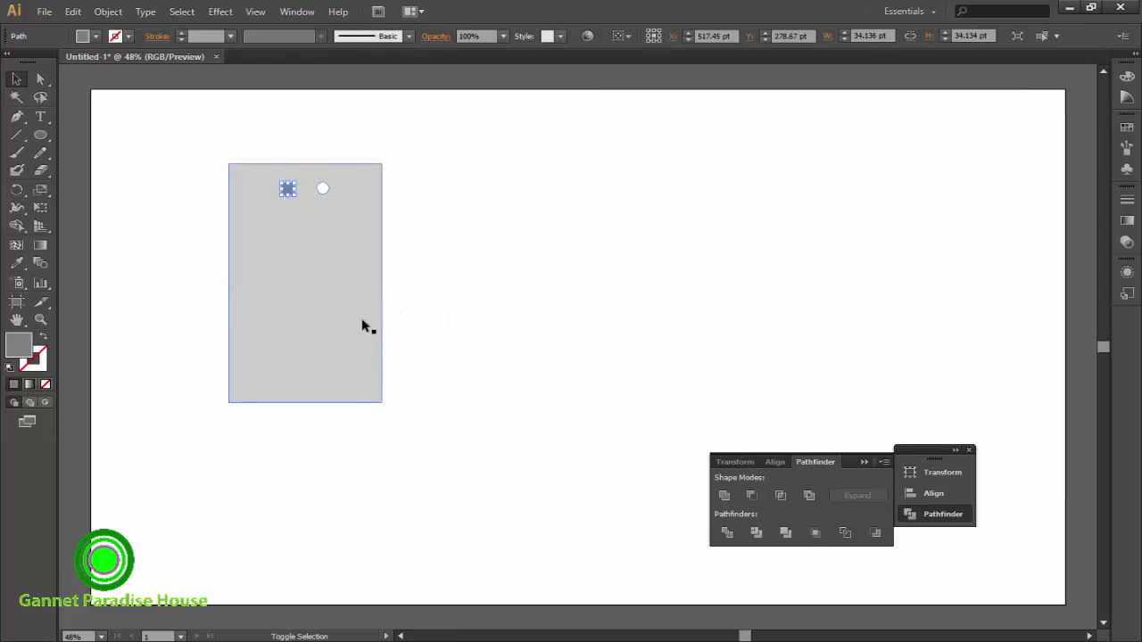
{"action": "left_click", "coordinate": [753, 500]}
{"action": "left_click", "coordinate": [627, 331]}
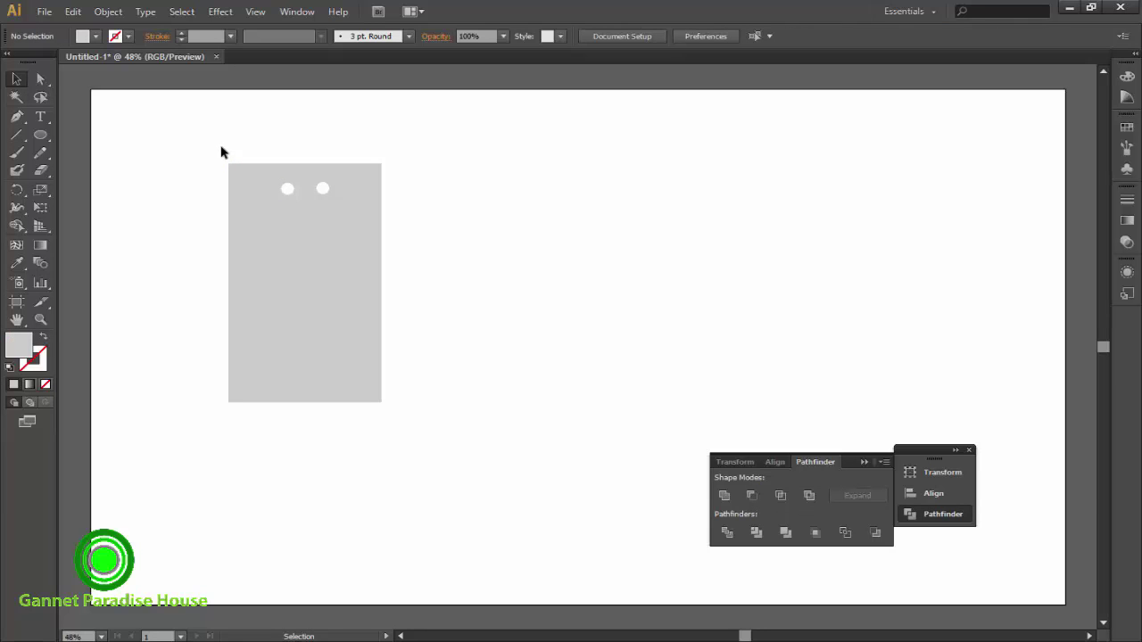
- Move the holed rectangle further left and tidy the Pathfinder panel
{"action": "left_click_drag", "start_coordinate": [305, 263], "coordinate": [202, 268]}
{"action": "left_click", "coordinate": [797, 433]}
{"action": "left_click", "coordinate": [863, 463]}
{"action": "left_click", "coordinate": [955, 450]}
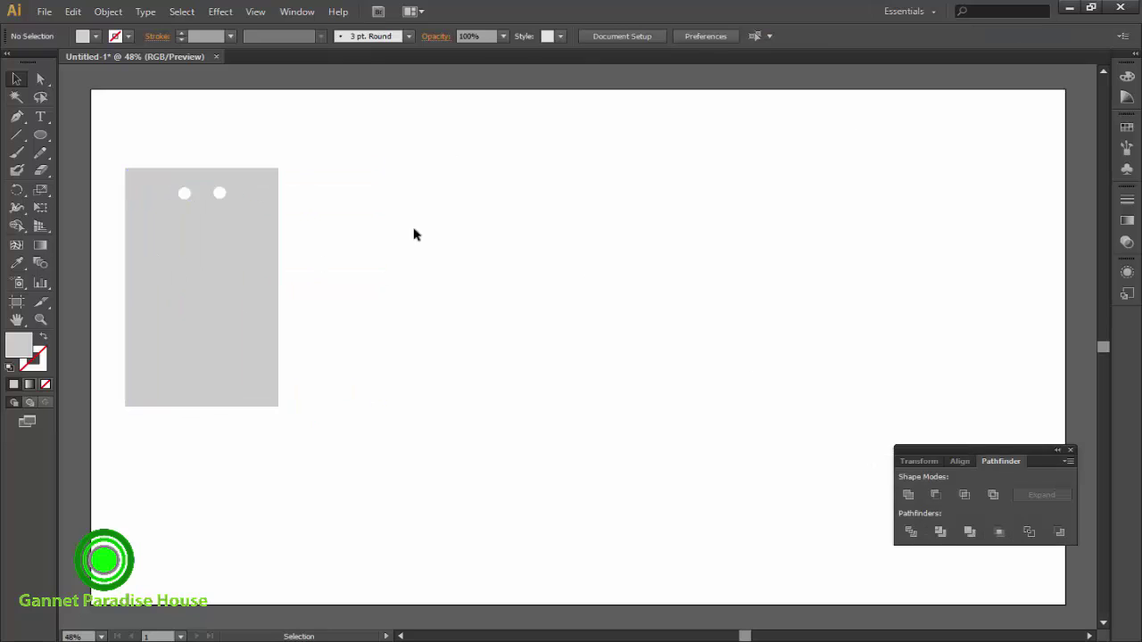
- Draw a grey circle right of the tag and paste an enlarged copy around it
{"action": "left_click_drag", "start_coordinate": [393, 196], "coordinate": [528, 323]}
{"action": "key", "text": "v"}
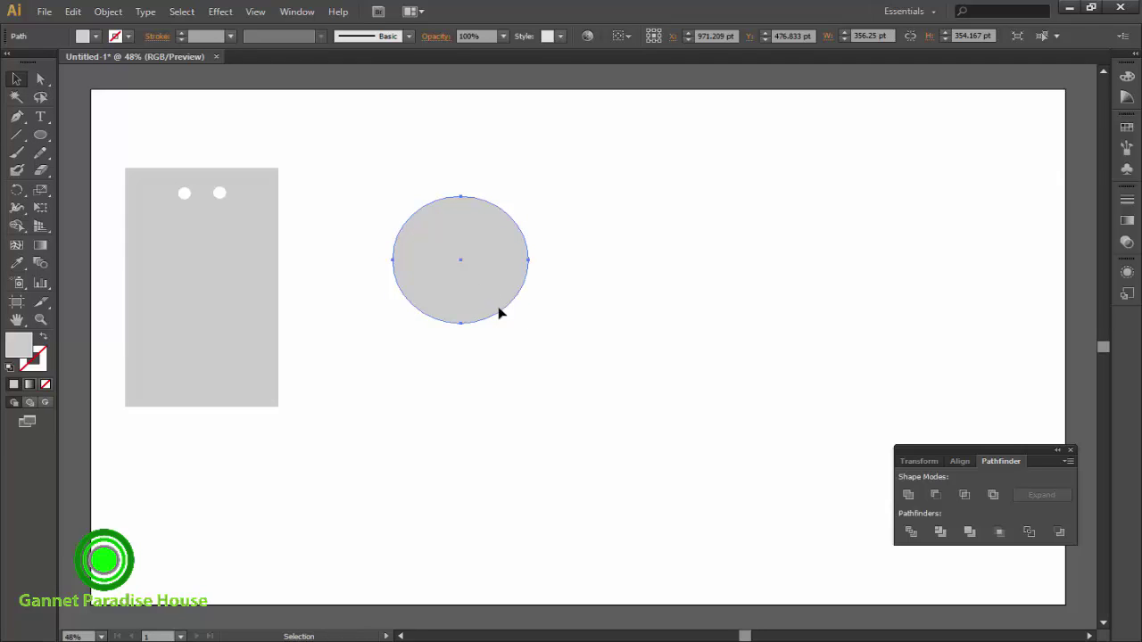
{"action": "left_click_drag", "start_coordinate": [529, 323], "coordinate": [509, 306]}
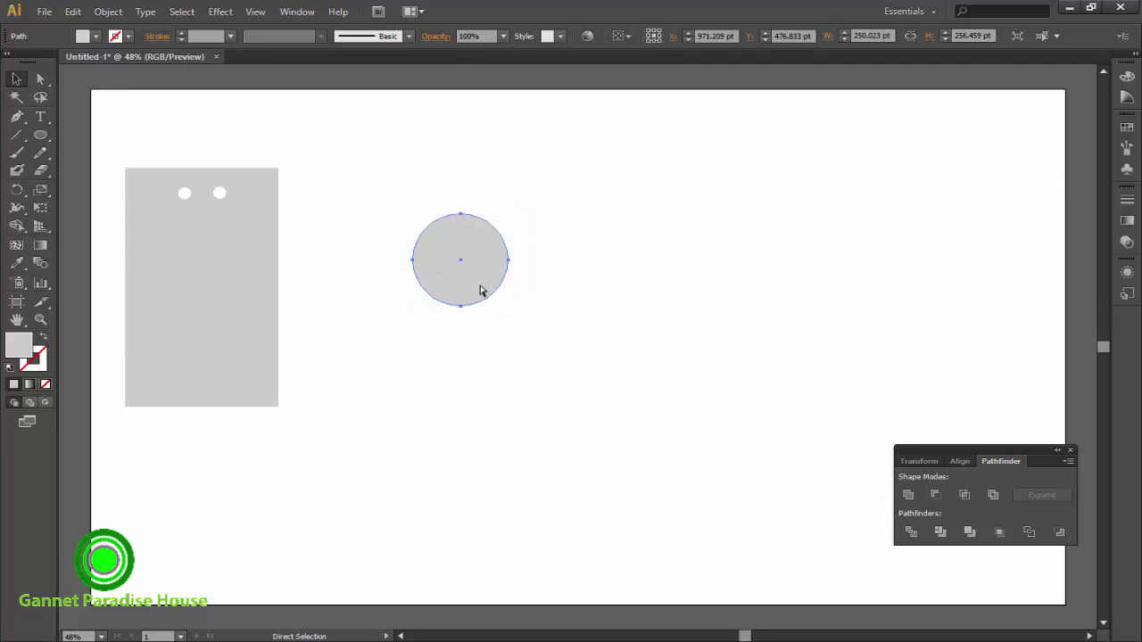
{"action": "key", "text": "ctrl+v"}
{"action": "left_click_drag", "start_coordinate": [560, 347], "coordinate": [443, 255]}
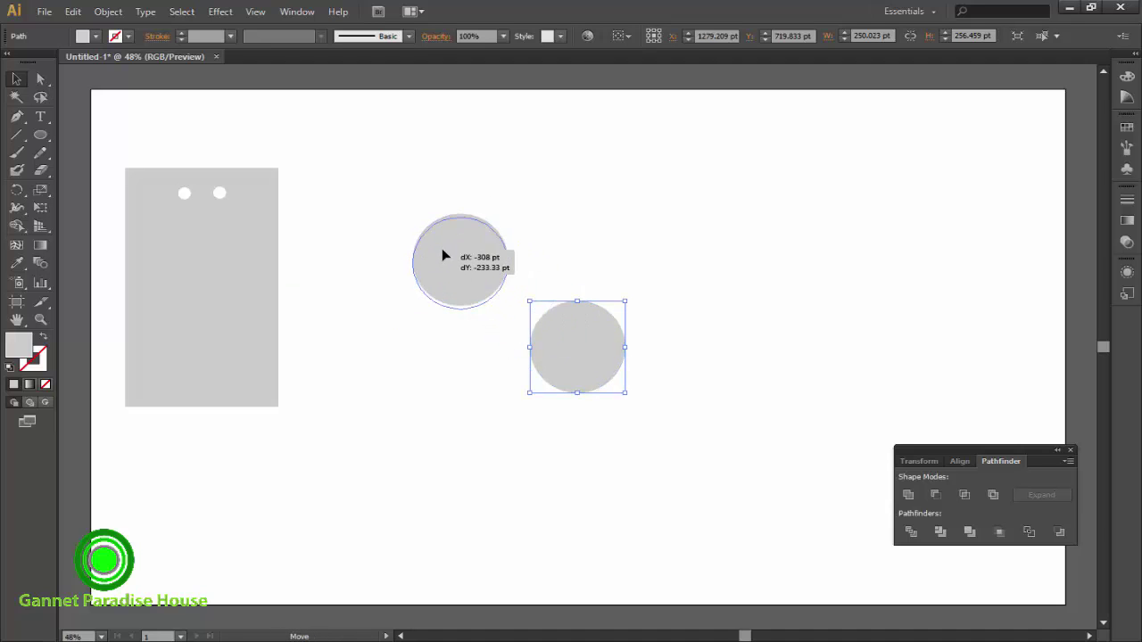
{"action": "left_click_drag", "start_coordinate": [509, 306], "coordinate": [524, 316]}
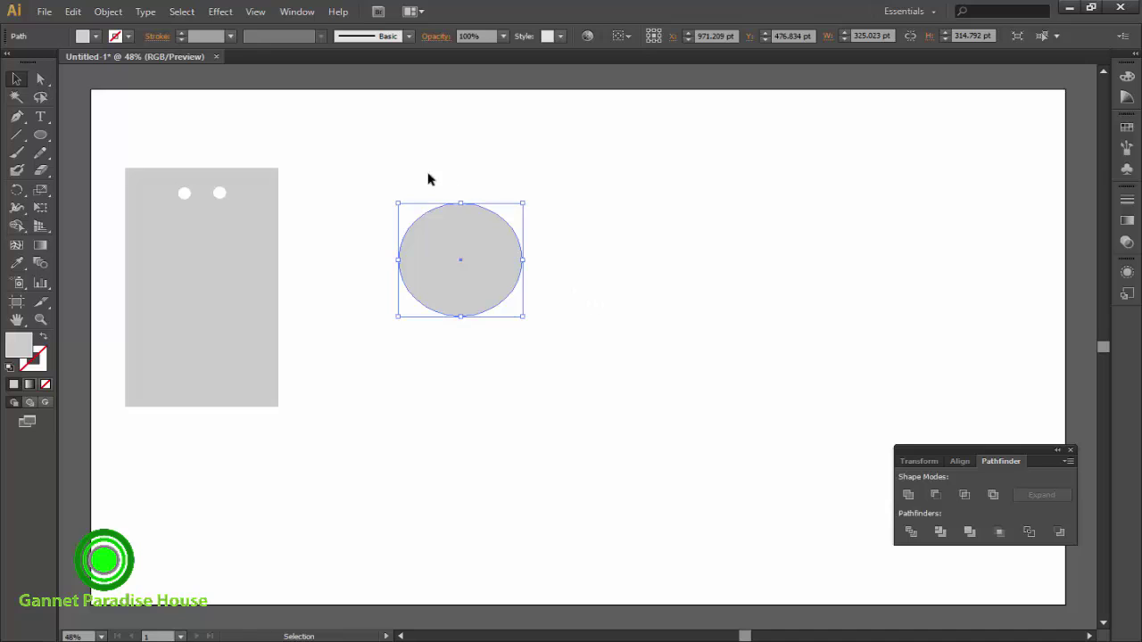
- Combine the two concentric circles into a ring with Pathfinder Exclude
{"action": "left_click_drag", "start_coordinate": [429, 179], "coordinate": [586, 293]}
{"action": "left_click", "coordinate": [936, 494]}
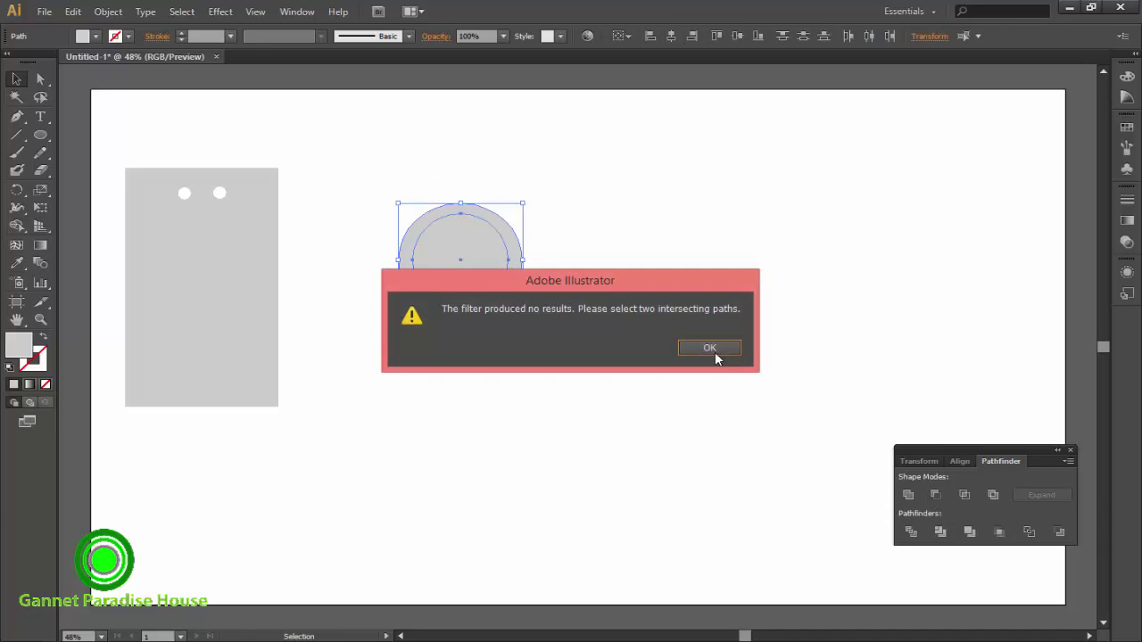
{"action": "left_click", "coordinate": [715, 351]}
{"action": "left_click", "coordinate": [906, 495]}
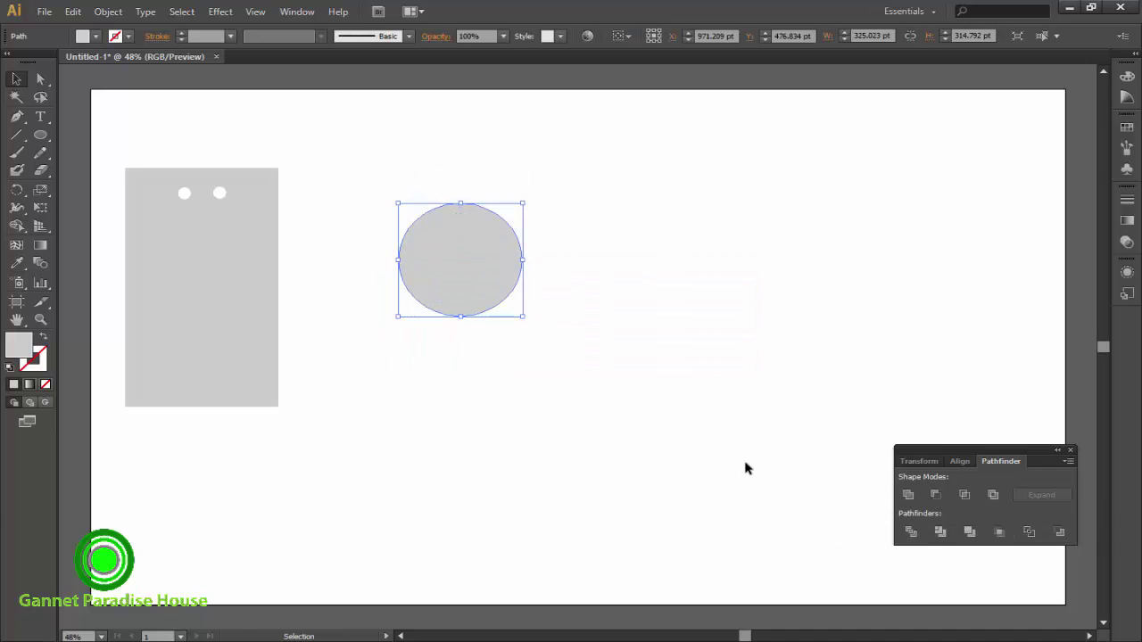
{"action": "key", "text": "ctrl+z"}
{"action": "left_click", "coordinate": [966, 500]}
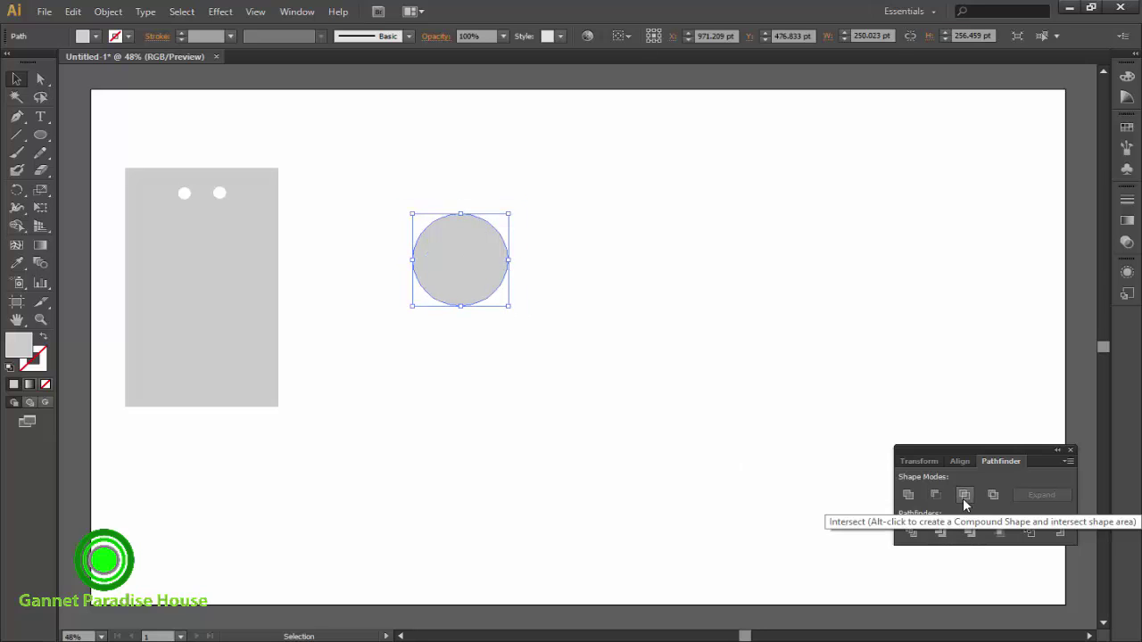
{"action": "key", "text": "ctrl+z"}
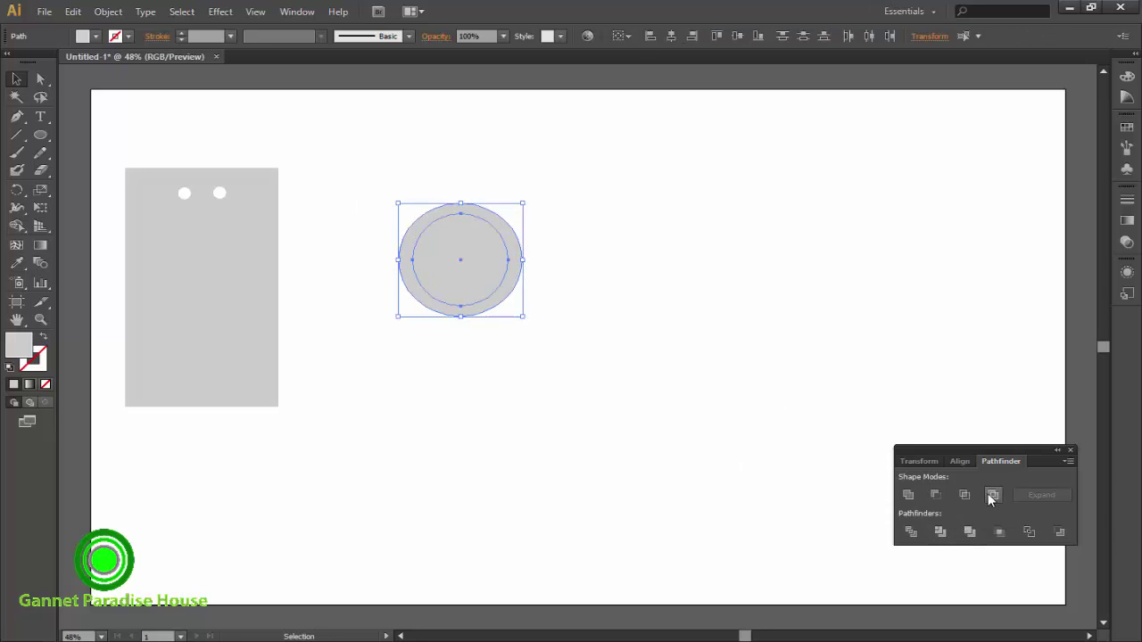
{"action": "left_click", "coordinate": [993, 494]}
{"action": "left_click", "coordinate": [629, 382]}
- Move the ring down slightly and reselect it
{"action": "left_click", "coordinate": [515, 268]}
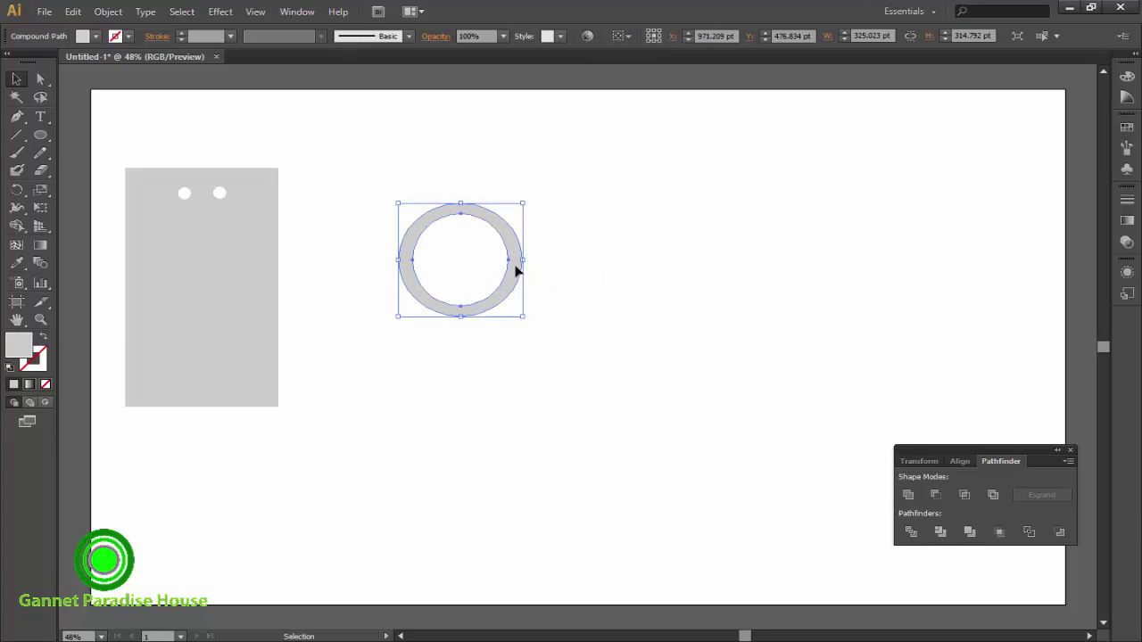
{"action": "mouse_move", "coordinate": [515, 268]}
{"action": "left_mouse_down"}
{"action": "mouse_move", "coordinate": [525, 306]}
{"action": "mouse_move", "coordinate": [638, 285]}
{"action": "mouse_move", "coordinate": [606, 256]}
{"action": "mouse_move", "coordinate": [622, 260]}
{"action": "mouse_move", "coordinate": [614, 250]}
{"action": "mouse_move", "coordinate": [711, 237]}
{"action": "mouse_move", "coordinate": [736, 326]}
{"action": "mouse_move", "coordinate": [837, 211]}
{"action": "mouse_move", "coordinate": [862, 297]}
{"action": "left_mouse_up"}
{"action": "left_click", "coordinate": [542, 313]}
{"action": "left_click", "coordinate": [509, 335]}
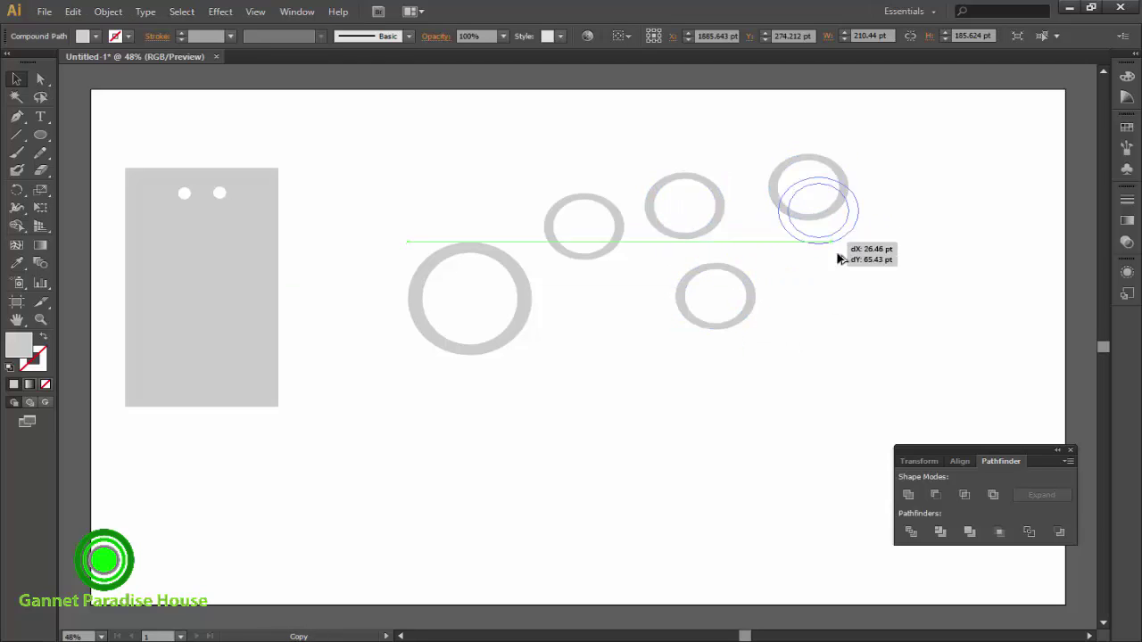
- Resize and reposition the individual rings into varied bubble sizes
{"action": "mouse_move", "coordinate": [491, 351]}
{"action": "left_mouse_down"}
{"action": "mouse_move", "coordinate": [518, 408]}
{"action": "mouse_move", "coordinate": [559, 411]}
{"action": "left_mouse_up"}
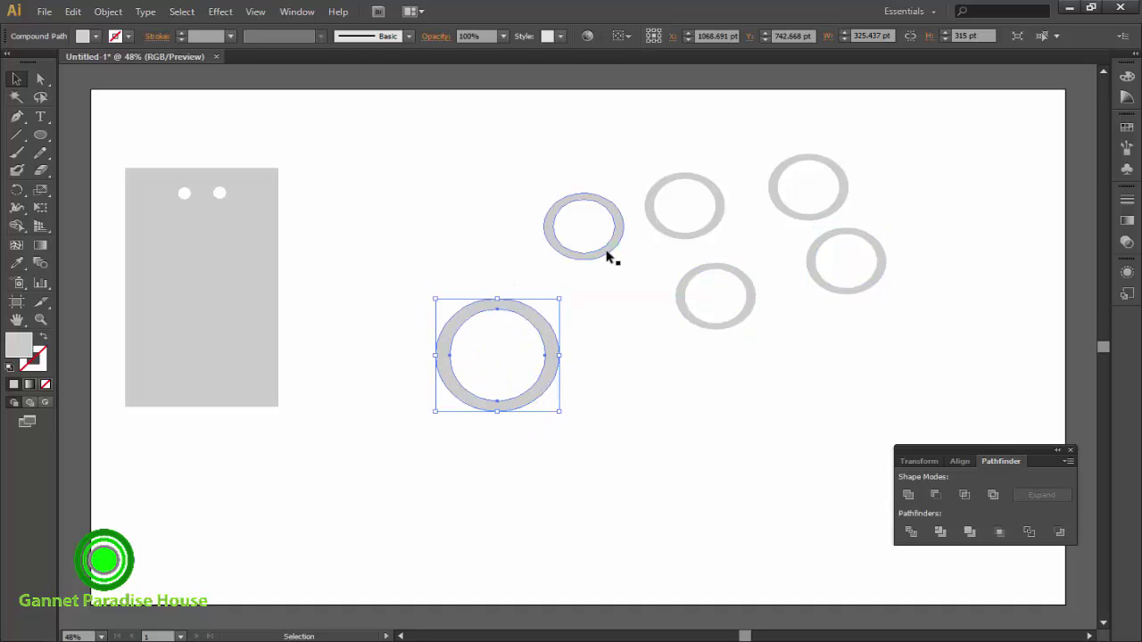
{"action": "left_click", "coordinate": [608, 256]}
{"action": "left_click_drag", "start_coordinate": [623, 260], "coordinate": [472, 250]}
{"action": "left_click", "coordinate": [702, 326]}
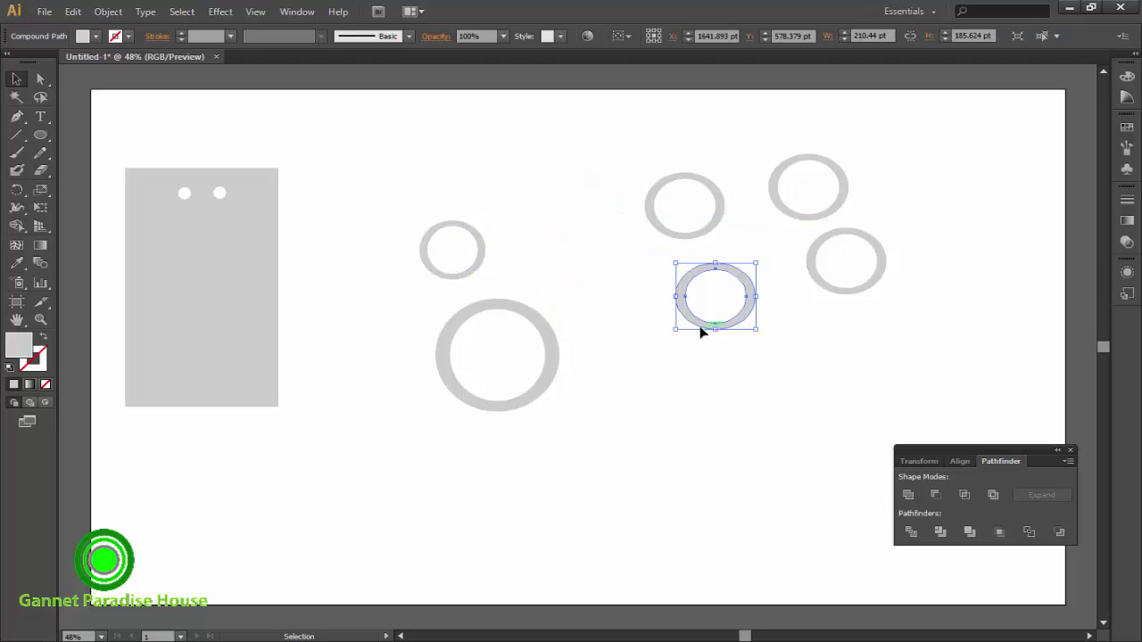
{"action": "left_click_drag", "start_coordinate": [700, 327], "coordinate": [567, 301]}
{"action": "left_click_drag", "start_coordinate": [712, 227], "coordinate": [722, 313]}
{"action": "left_click", "coordinate": [785, 308]}
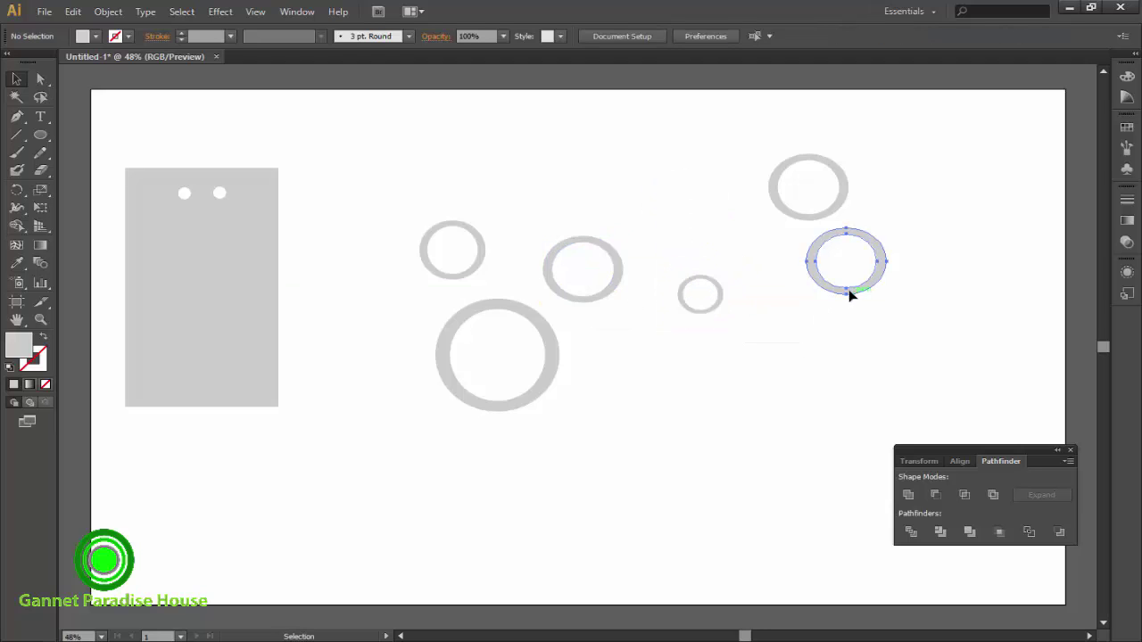
{"action": "mouse_move", "coordinate": [850, 296]}
{"action": "left_mouse_down"}
{"action": "mouse_move", "coordinate": [665, 227]}
{"action": "mouse_move", "coordinate": [687, 221]}
{"action": "left_mouse_up"}
{"action": "left_click", "coordinate": [796, 219]}
{"action": "left_click_drag", "start_coordinate": [792, 221], "coordinate": [732, 213]}
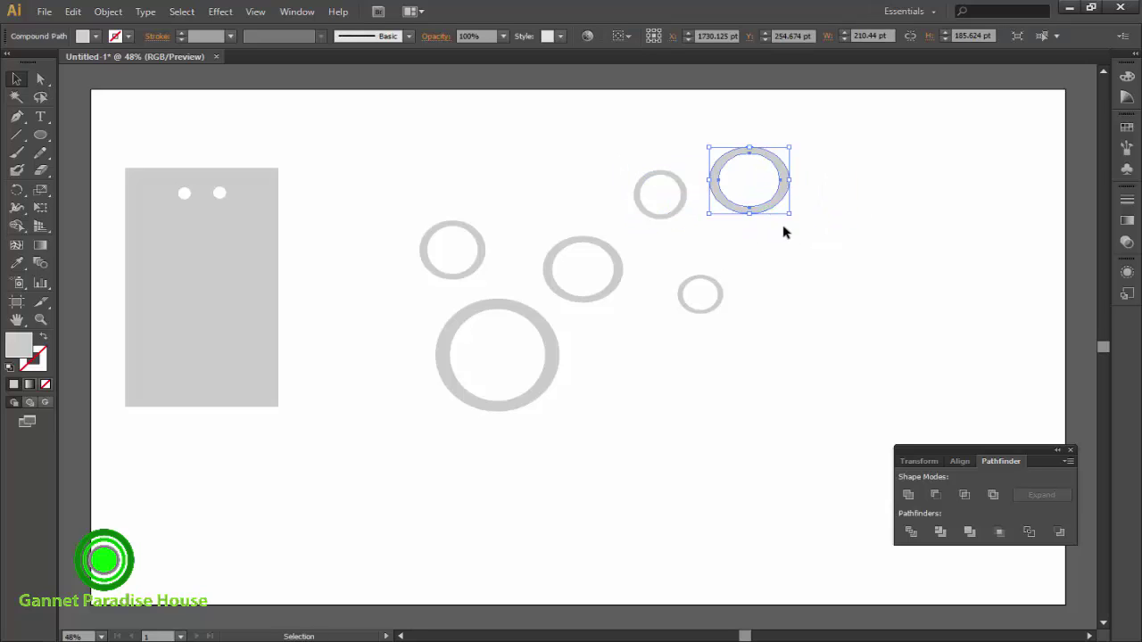
- Pack the rings tightly together into a bubble cluster
{"action": "left_click_drag", "start_coordinate": [615, 281], "coordinate": [586, 249]}
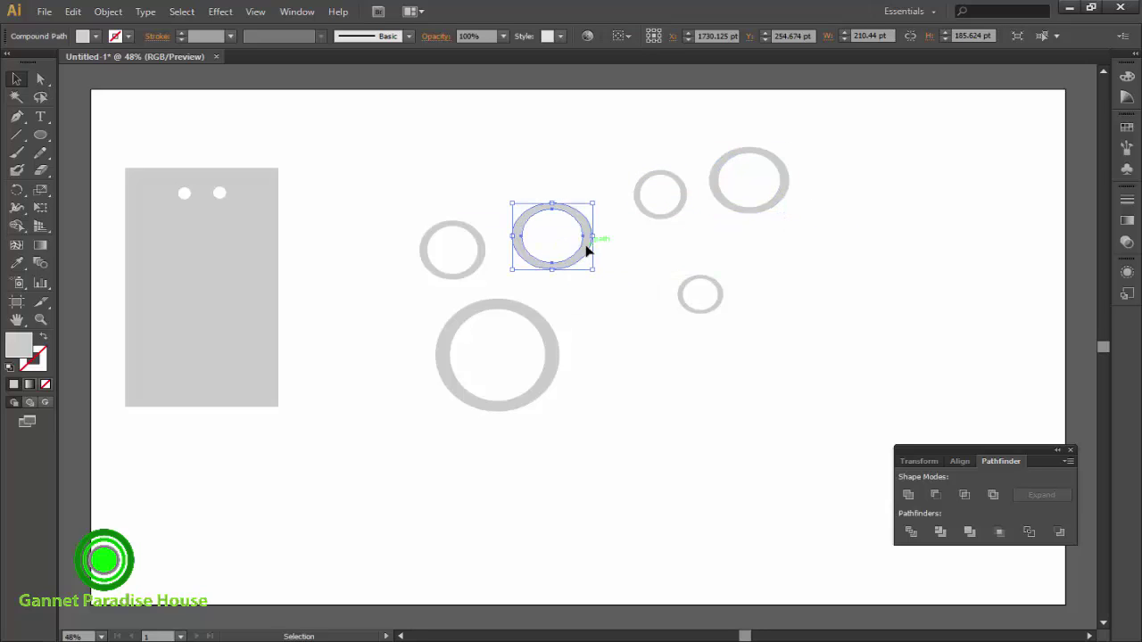
{"action": "left_click_drag", "start_coordinate": [482, 259], "coordinate": [423, 259]}
{"action": "left_click_drag", "start_coordinate": [545, 268], "coordinate": [497, 273]}
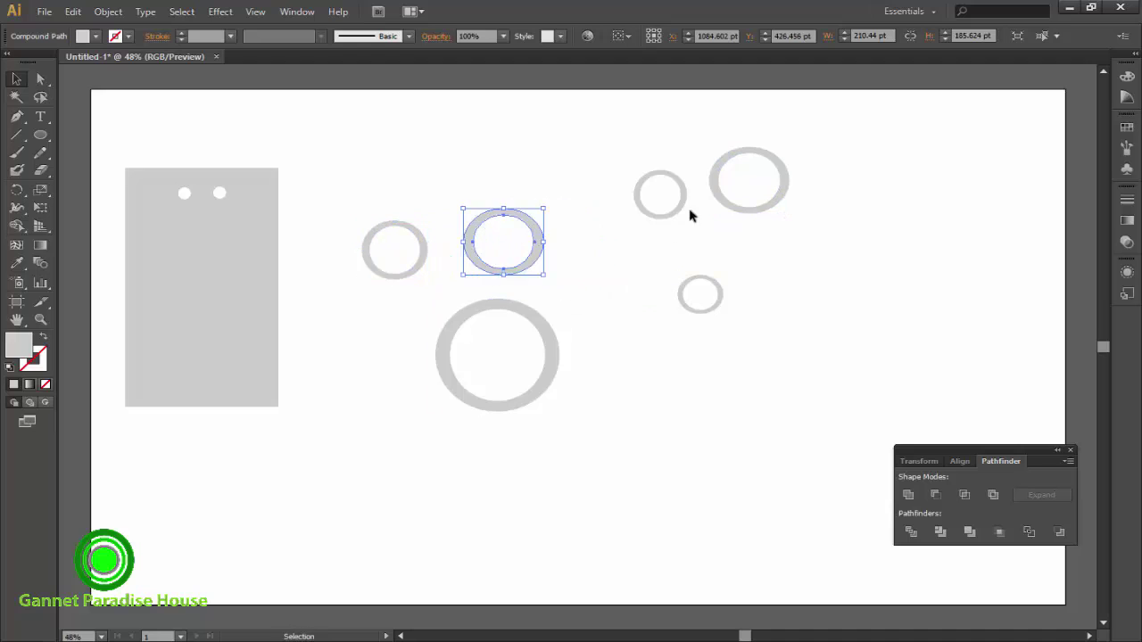
{"action": "left_click_drag", "start_coordinate": [666, 220], "coordinate": [572, 225]}
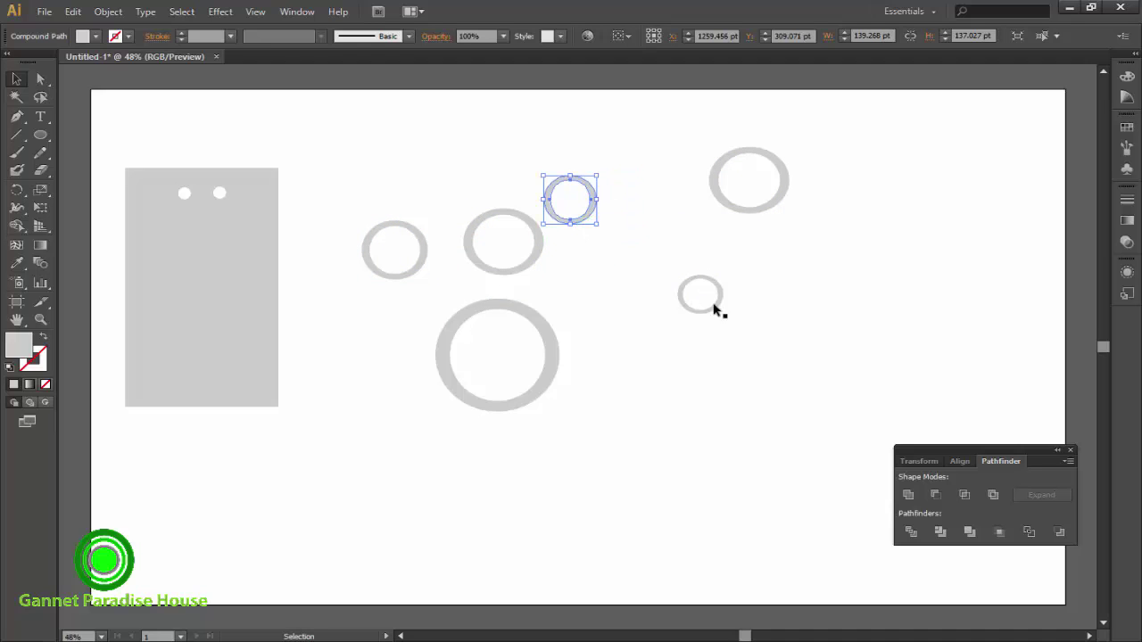
{"action": "left_click_drag", "start_coordinate": [716, 312], "coordinate": [612, 285]}
{"action": "left_click_drag", "start_coordinate": [763, 207], "coordinate": [663, 207]}
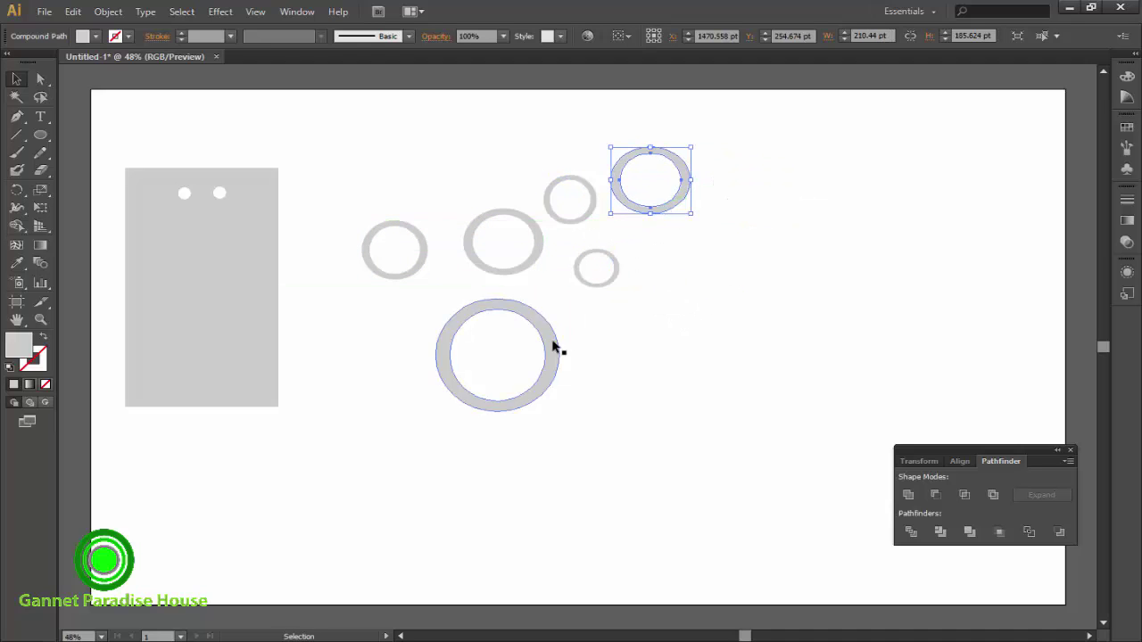
{"action": "left_click_drag", "start_coordinate": [555, 344], "coordinate": [522, 327]}
{"action": "left_click", "coordinate": [710, 363]}
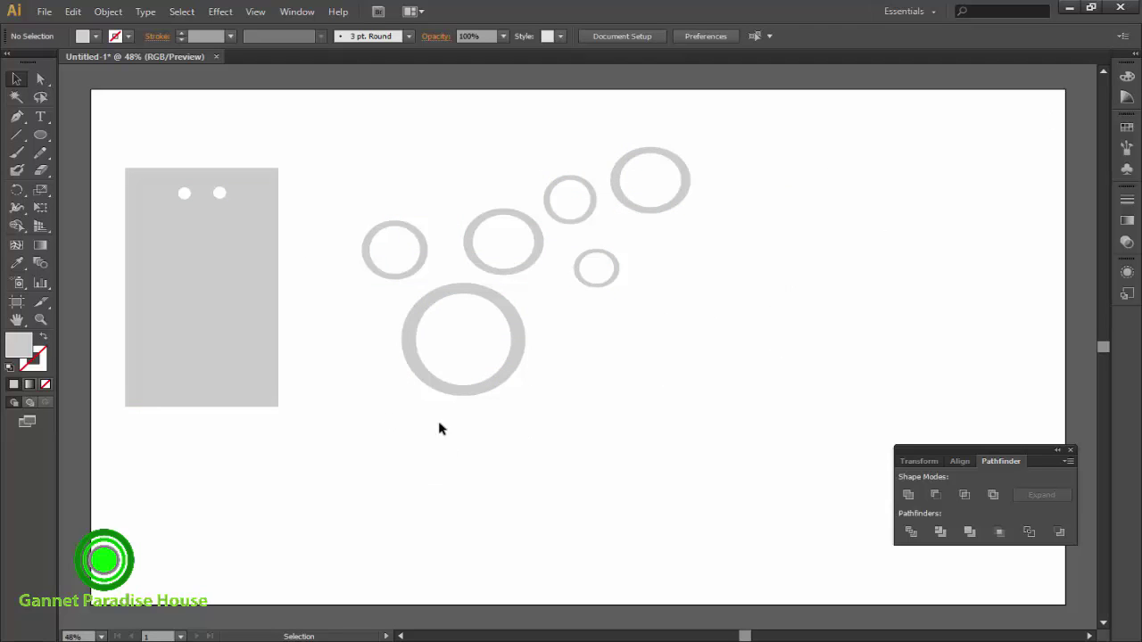
- Place the large ring back under the bubble cluster
{"action": "left_click", "coordinate": [265, 369]}
{"action": "left_click_drag", "start_coordinate": [512, 348], "coordinate": [794, 355]}
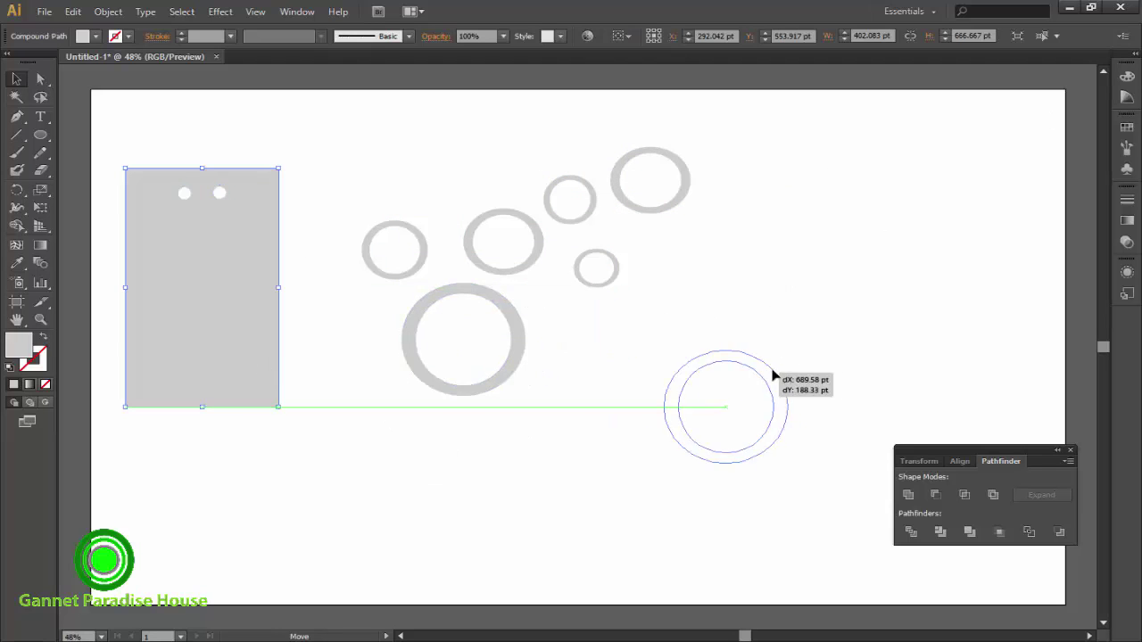
{"action": "left_click", "coordinate": [128, 37]}
{"action": "left_click", "coordinate": [343, 199]}
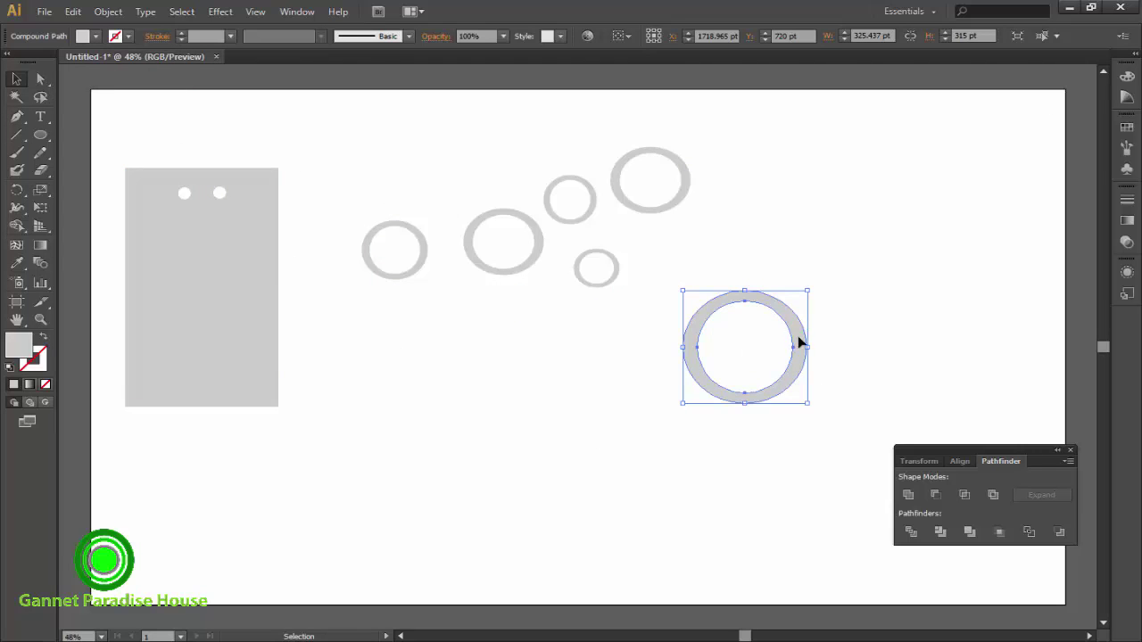
{"action": "left_click", "coordinate": [196, 321]}
{"action": "left_click", "coordinate": [741, 403], "text": "shift"}
{"action": "left_click_drag", "start_coordinate": [742, 403], "coordinate": [484, 395]}
{"action": "left_click", "coordinate": [357, 375]}
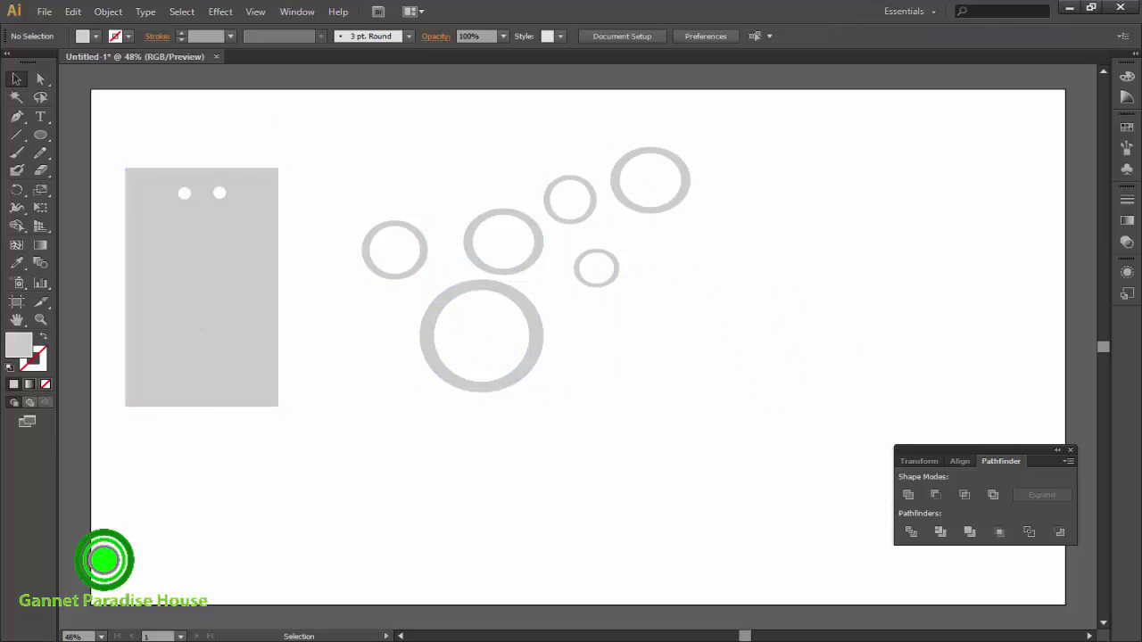
- Type 'me' at 21 pt, then enlarge it and place it below the bubbles
{"action": "left_click", "coordinate": [43, 116]}
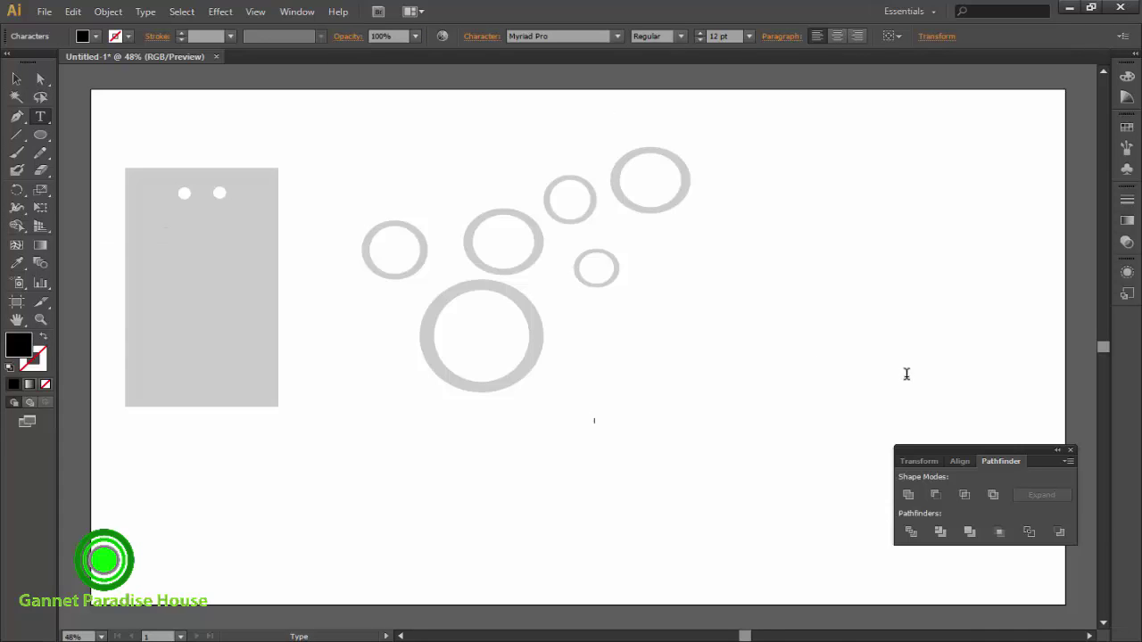
{"action": "left_click", "coordinate": [748, 36]}
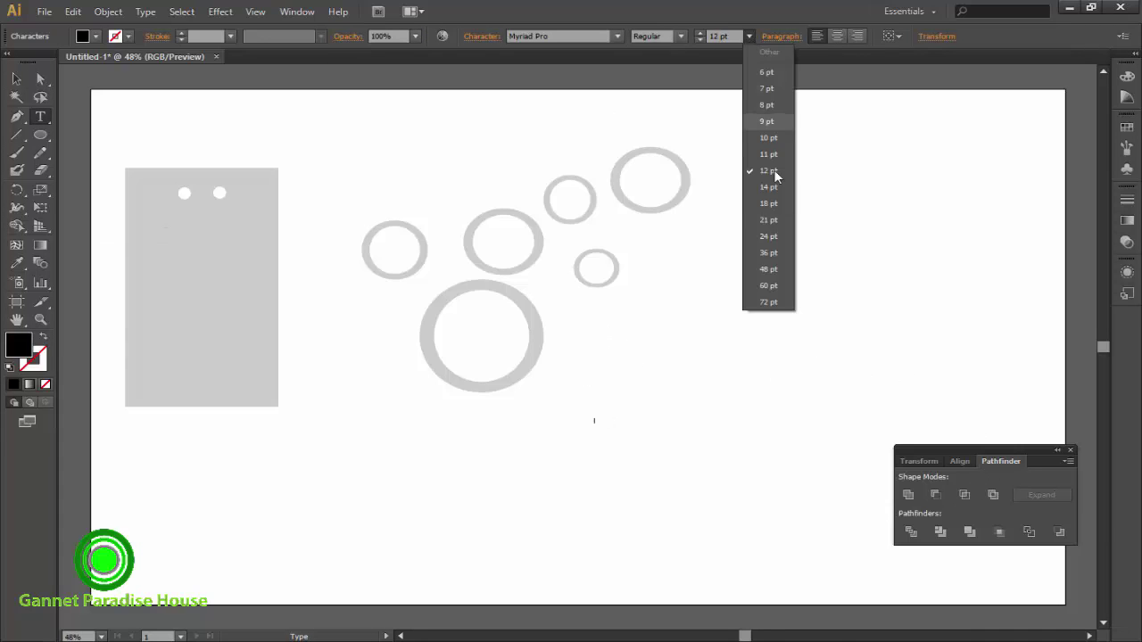
{"action": "left_click", "coordinate": [769, 203]}
{"action": "type", "text": "me"}
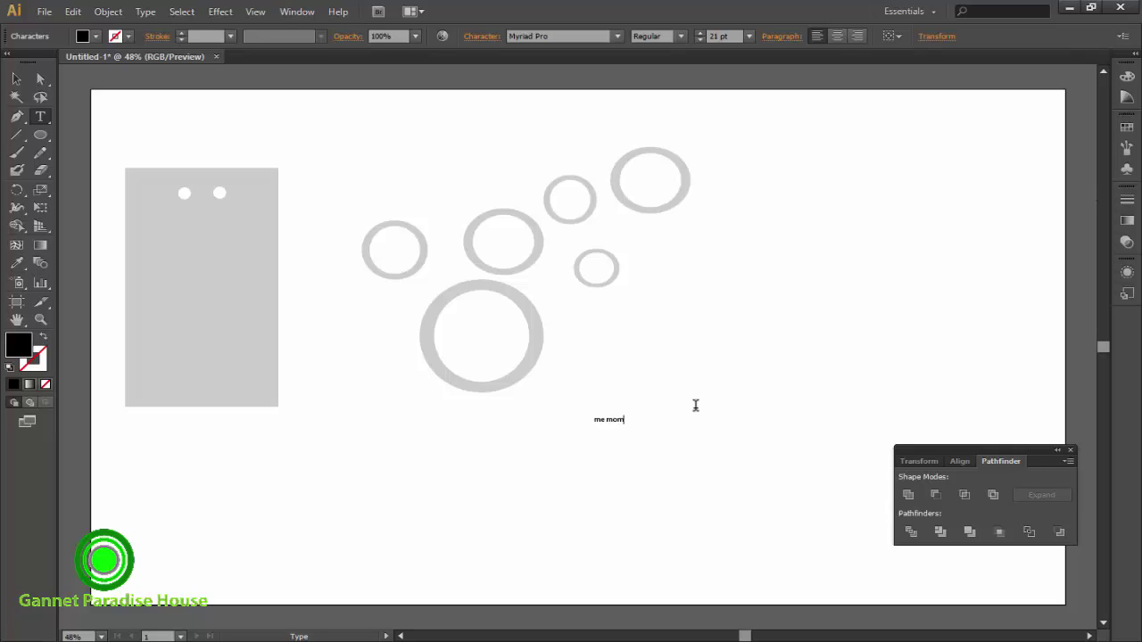
{"action": "left_click", "coordinate": [16, 79]}
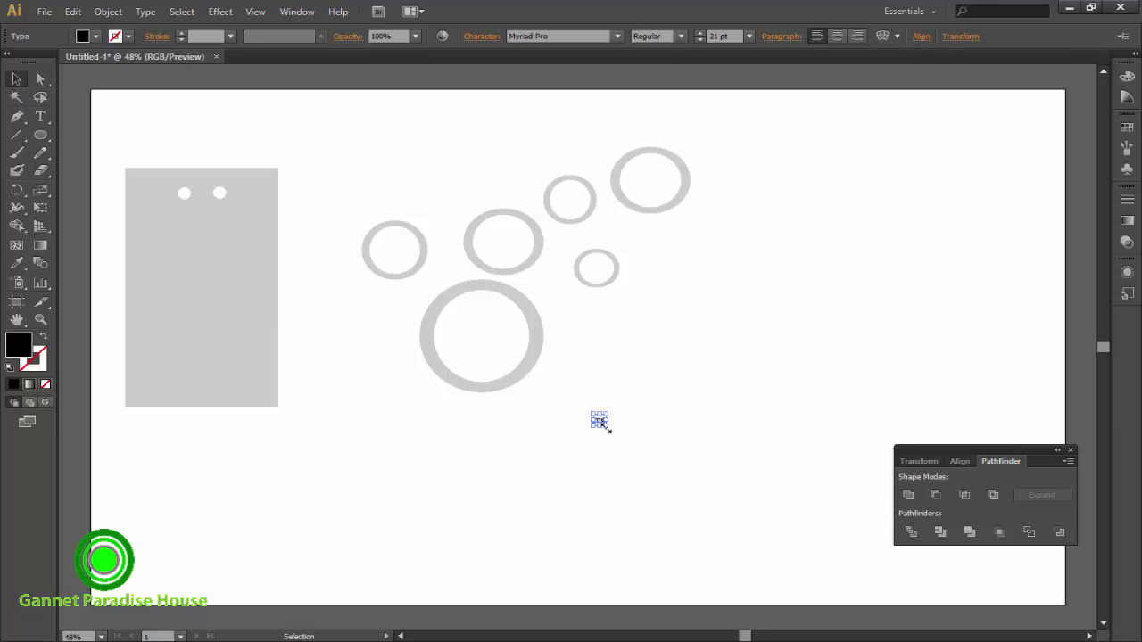
{"action": "left_click_drag", "start_coordinate": [605, 424], "coordinate": [725, 510]}
{"action": "left_click_drag", "start_coordinate": [678, 475], "coordinate": [553, 457]}
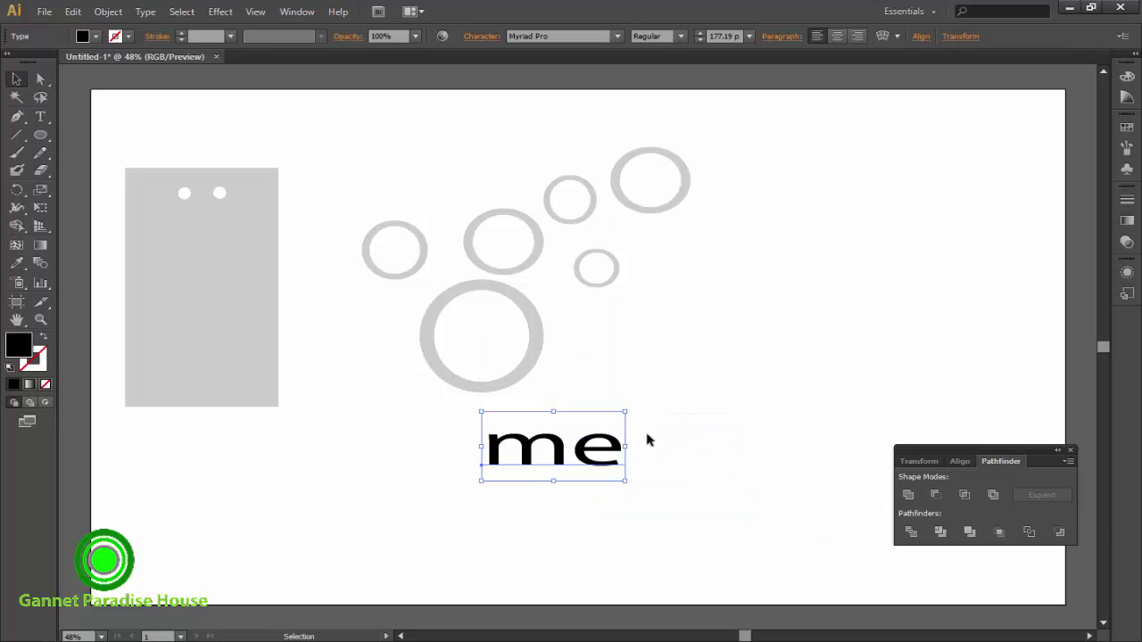
{"action": "left_click", "coordinate": [655, 435]}
- Add an enlarged '&' above-right of 'me' and a small 'mom' beside it
{"action": "key", "text": "t"}
{"action": "left_click", "coordinate": [867, 354]}
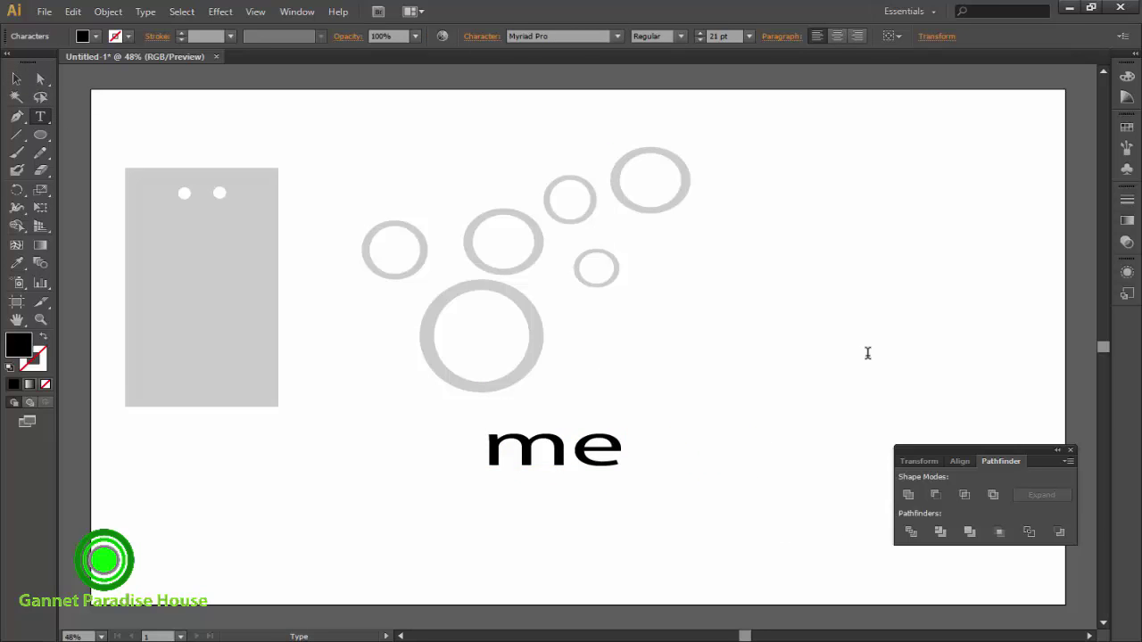
{"action": "key", "text": "Escape"}
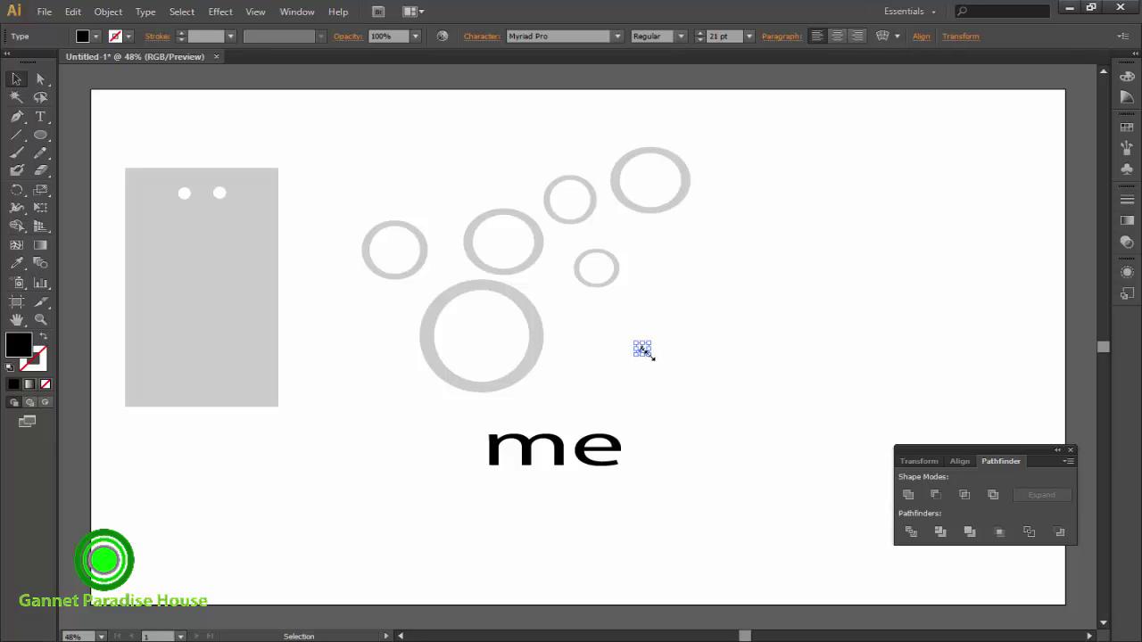
{"action": "mouse_move", "coordinate": [651, 355]}
{"action": "left_mouse_down"}
{"action": "mouse_move", "coordinate": [683, 384]}
{"action": "mouse_move", "coordinate": [623, 368]}
{"action": "left_mouse_up"}
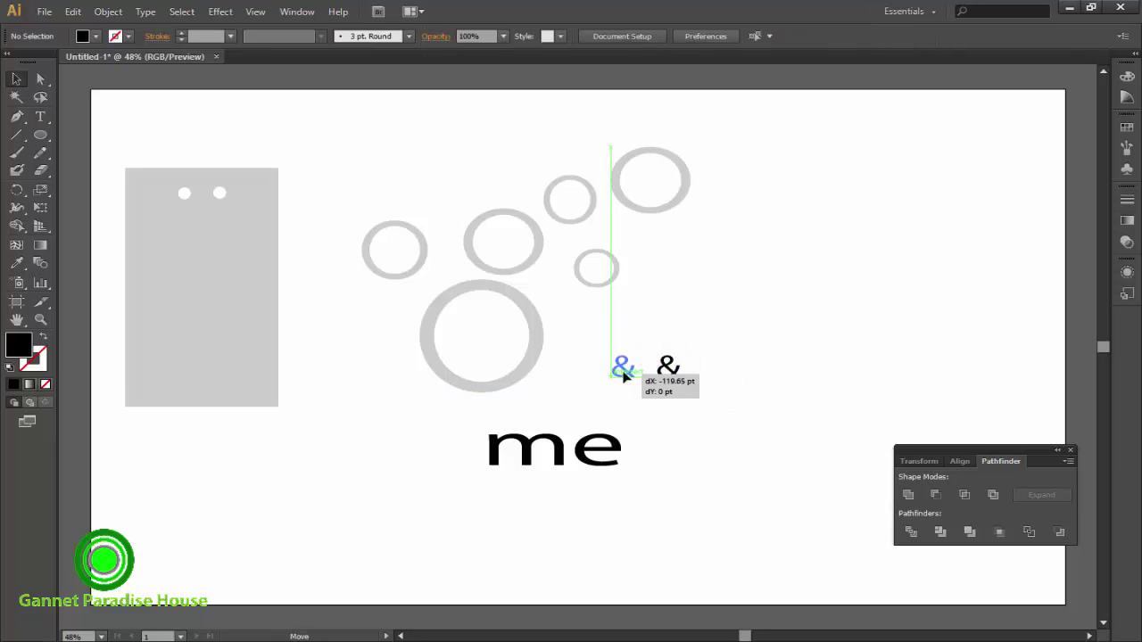
{"action": "left_click", "coordinate": [711, 449]}
{"action": "key", "text": "t"}
{"action": "left_click", "coordinate": [670, 450]}
{"action": "type", "text": "mom"}
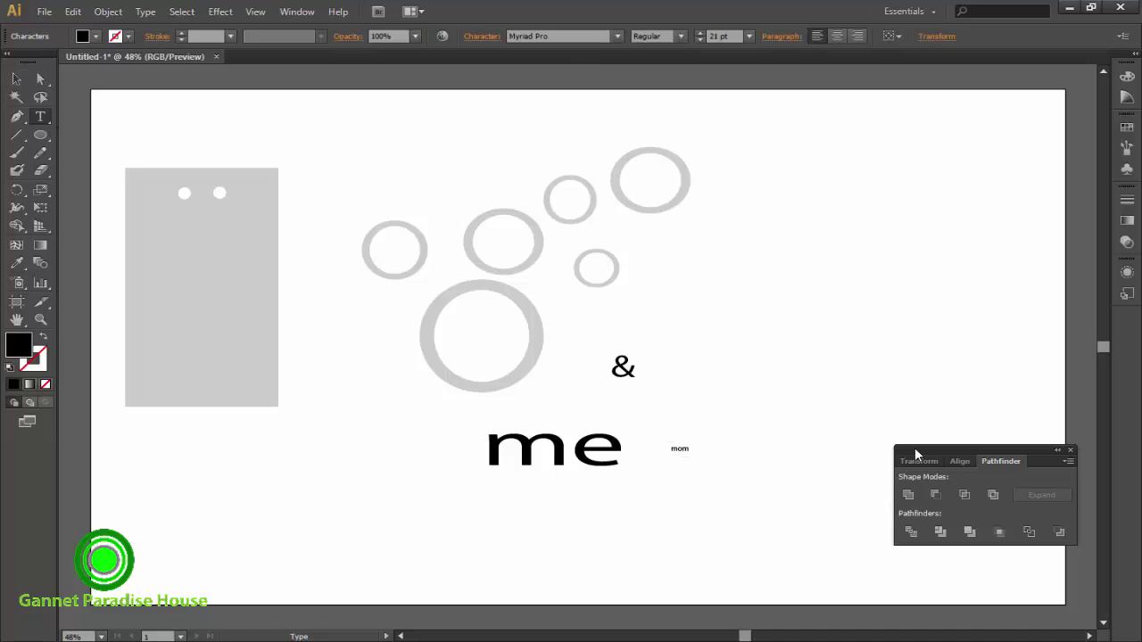
{"action": "key", "text": "Escape"}
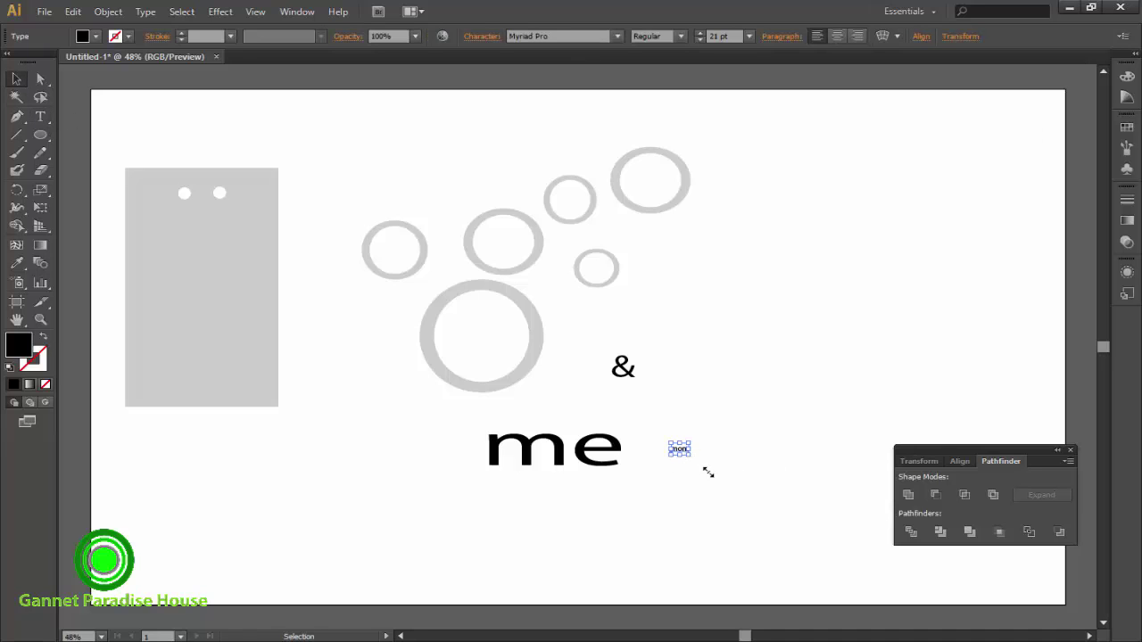
- Enlarge 'mom' beside 'me' and set both to Cooper Std Black
{"action": "mouse_move", "coordinate": [707, 473]}
{"action": "left_mouse_down"}
{"action": "mouse_move", "coordinate": [782, 507]}
{"action": "mouse_move", "coordinate": [739, 446]}
{"action": "mouse_move", "coordinate": [724, 467]}
{"action": "left_mouse_up"}
{"action": "left_click", "coordinate": [553, 446], "text": "shift"}
{"action": "right_click", "coordinate": [696, 457]}
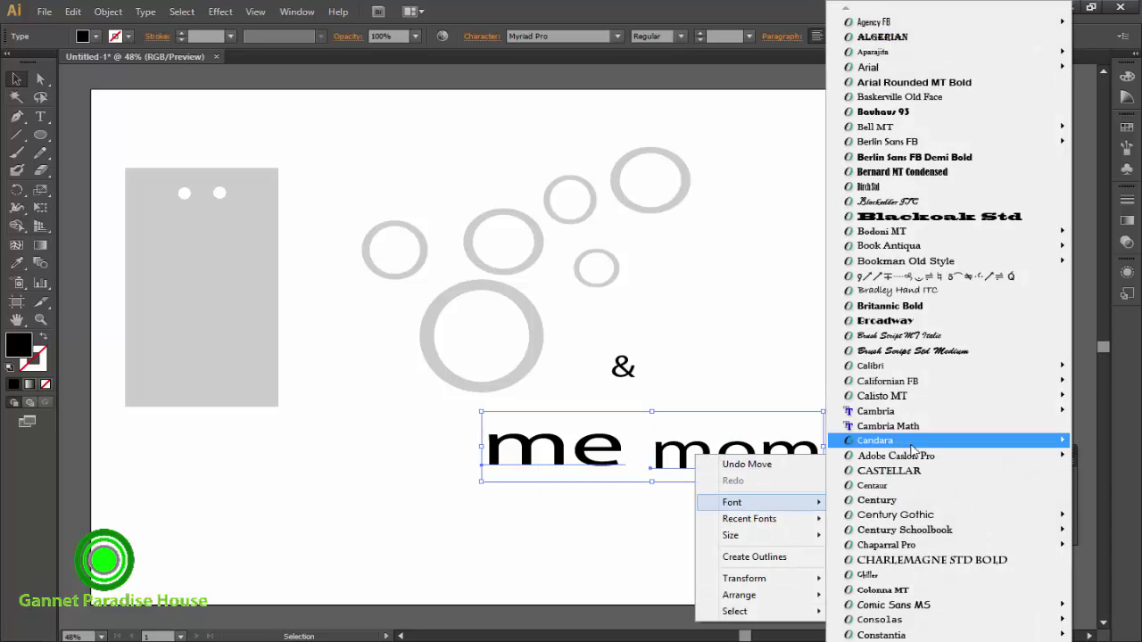
{"action": "scroll", "coordinate": [928, 446], "scroll_direction": "down", "scroll_amount": 2}
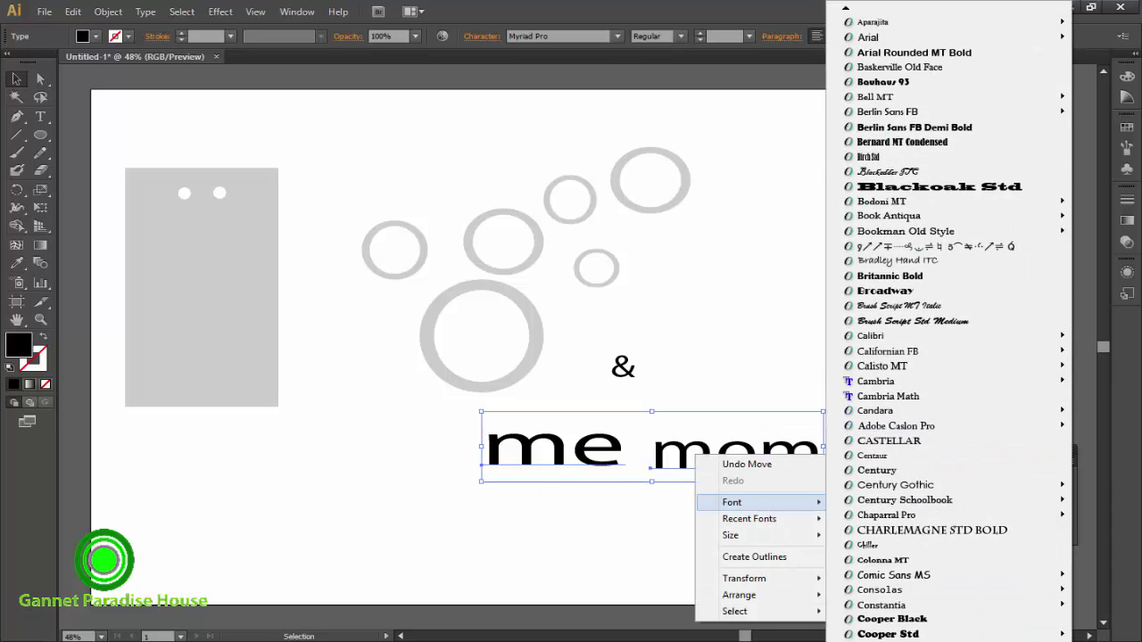
{"action": "scroll", "coordinate": [889, 417], "scroll_direction": "down", "scroll_amount": 2}
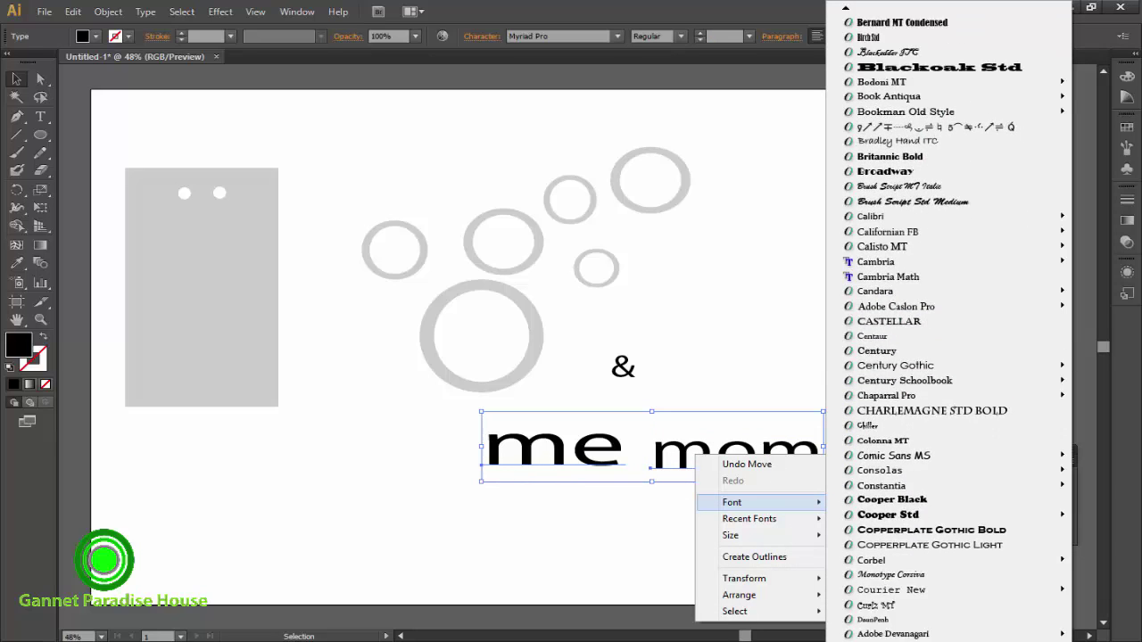
{"action": "scroll", "coordinate": [889, 417], "scroll_direction": "down", "scroll_amount": 2}
{"action": "scroll", "coordinate": [889, 416], "scroll_direction": "down", "scroll_amount": 1}
{"action": "mouse_move", "coordinate": [887, 410]}
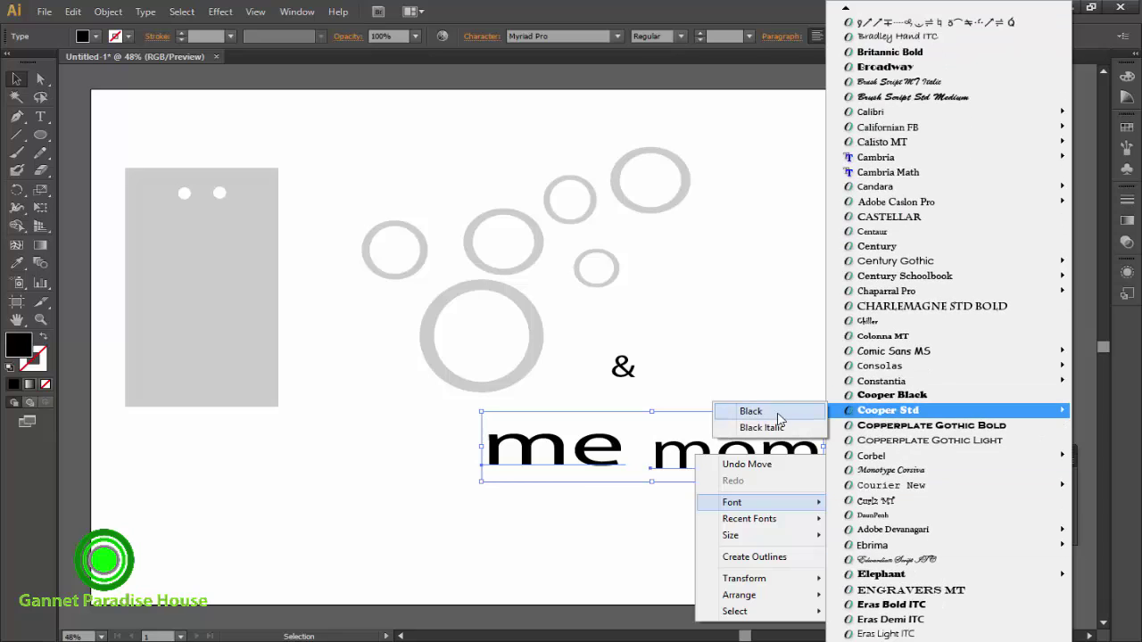
{"action": "left_click", "coordinate": [776, 412]}
- Switch the text to Consolas Regular and browse the font list for alternatives
{"action": "right_click", "coordinate": [797, 459]}
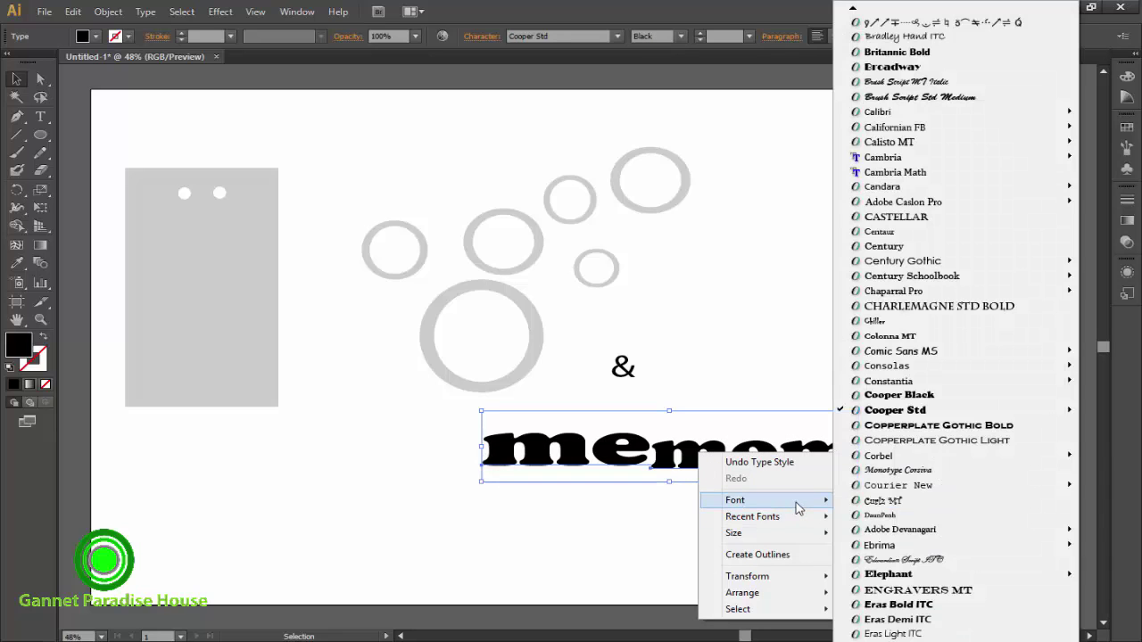
{"action": "mouse_move", "coordinate": [887, 365]}
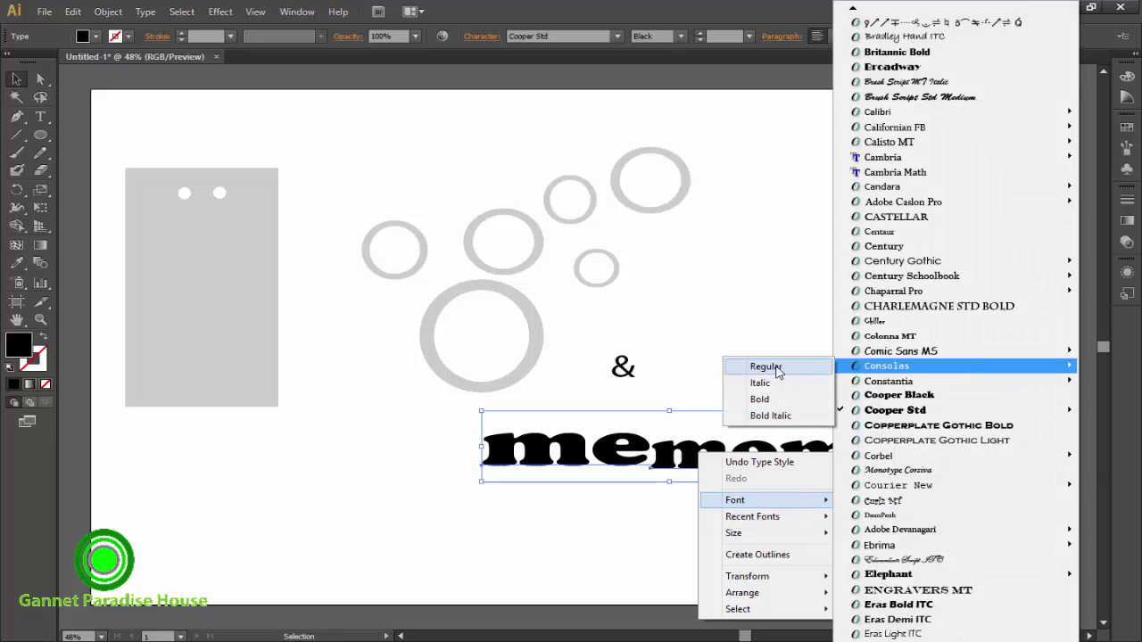
{"action": "left_click", "coordinate": [765, 367]}
{"action": "right_click", "coordinate": [546, 451]}
{"action": "mouse_move", "coordinate": [616, 500]}
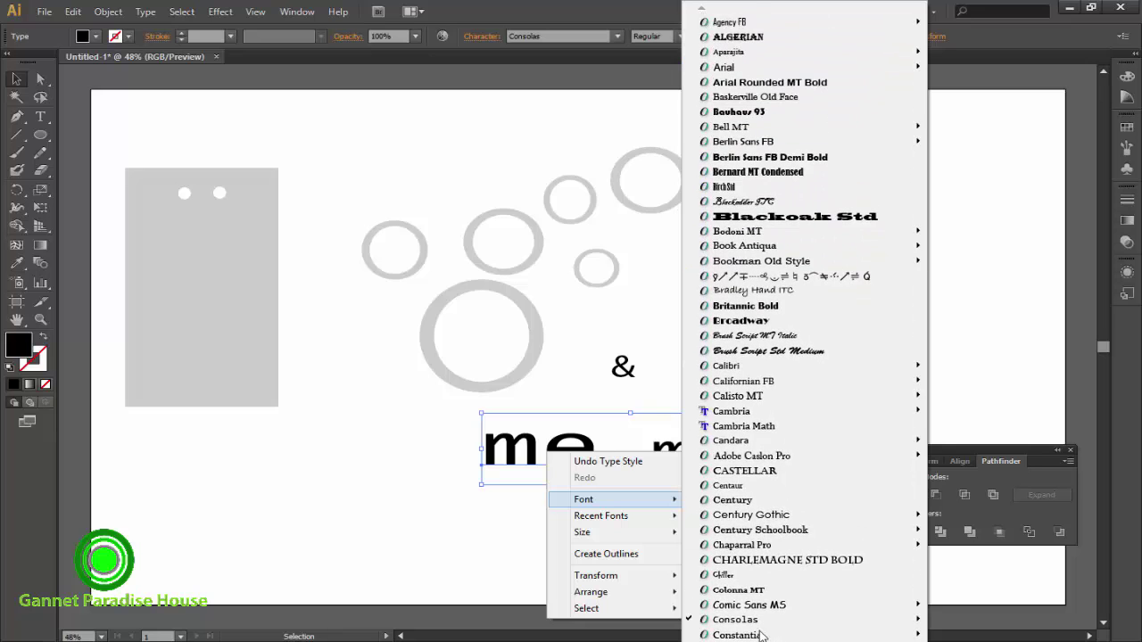
{"action": "scroll", "coordinate": [803, 321], "scroll_direction": "down", "scroll_amount": 2}
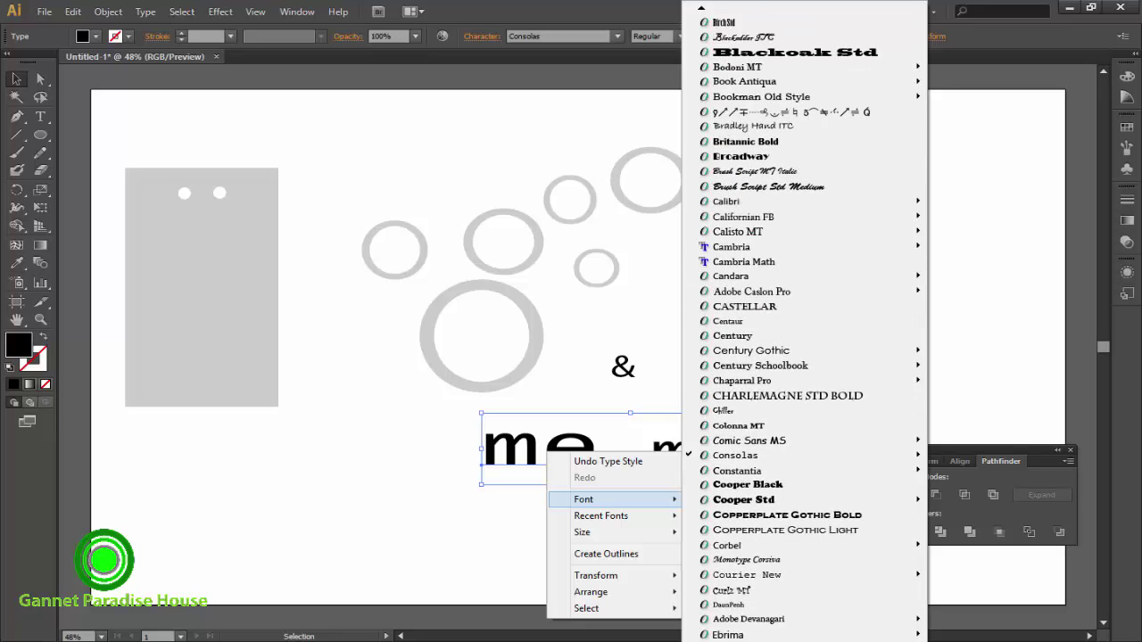
{"action": "scroll", "coordinate": [803, 321], "scroll_direction": "down", "scroll_amount": 4}
{"action": "scroll", "coordinate": [802, 321], "scroll_direction": "down", "scroll_amount": 4}
{"action": "scroll", "coordinate": [803, 321], "scroll_direction": "down", "scroll_amount": 6}
{"action": "scroll", "coordinate": [803, 322], "scroll_direction": "down", "scroll_amount": 5}
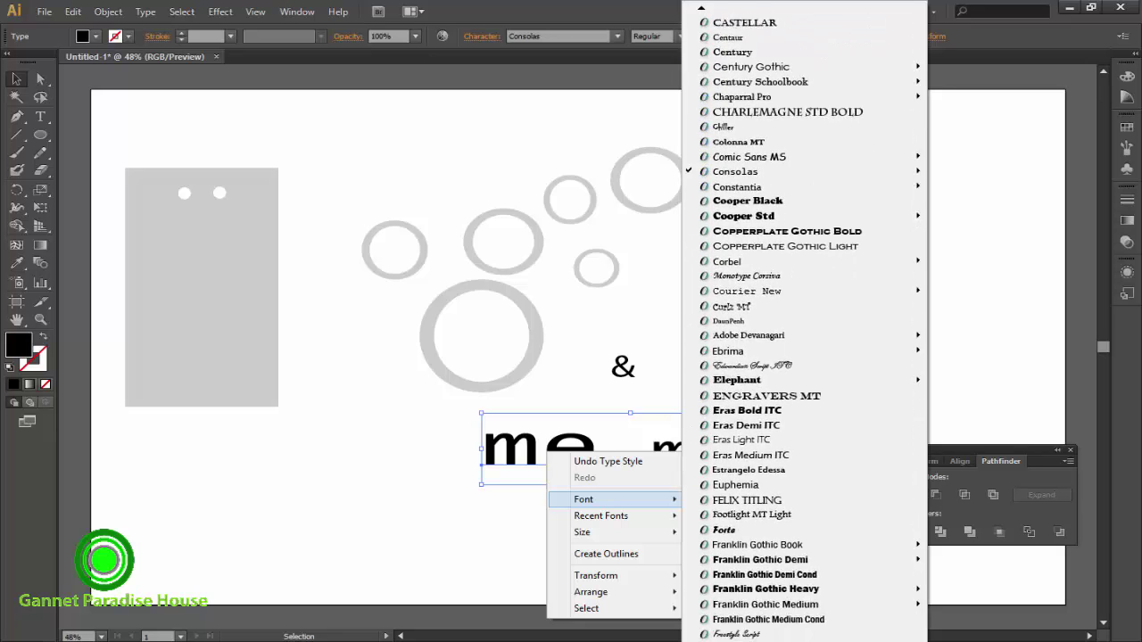
{"action": "scroll", "coordinate": [803, 322], "scroll_direction": "down", "scroll_amount": 4}
{"action": "scroll", "coordinate": [802, 321], "scroll_direction": "down", "scroll_amount": 5}
{"action": "scroll", "coordinate": [803, 321], "scroll_direction": "down", "scroll_amount": 4}
{"action": "scroll", "coordinate": [802, 321], "scroll_direction": "down", "scroll_amount": 4}
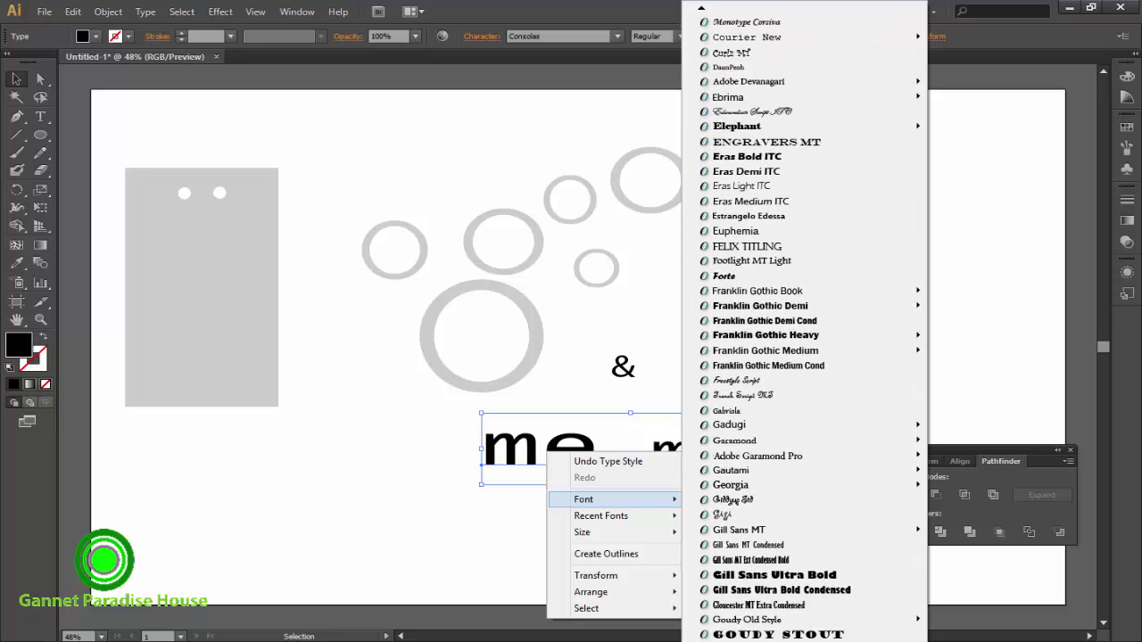
{"action": "scroll", "coordinate": [803, 321], "scroll_direction": "down", "scroll_amount": 4}
{"action": "scroll", "coordinate": [803, 321], "scroll_direction": "down", "scroll_amount": 4}
{"action": "scroll", "coordinate": [803, 321], "scroll_direction": "down", "scroll_amount": 4}
{"action": "scroll", "coordinate": [802, 321], "scroll_direction": "down", "scroll_amount": 4}
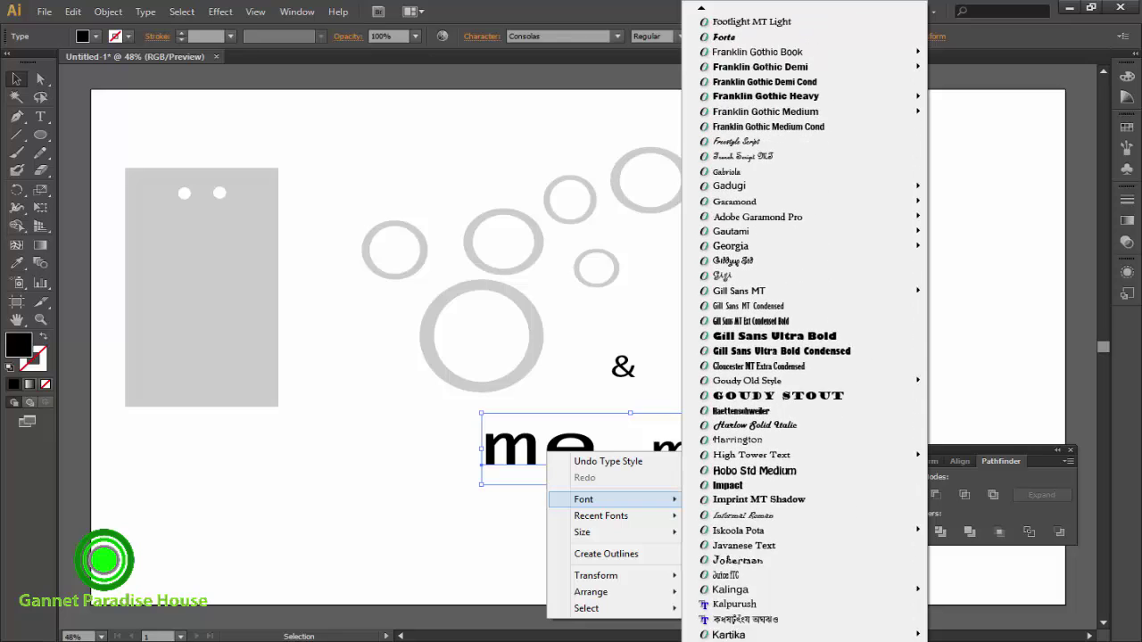
{"action": "scroll", "coordinate": [802, 321], "scroll_direction": "down", "scroll_amount": 4}
{"action": "scroll", "coordinate": [803, 321], "scroll_direction": "down", "scroll_amount": 4}
{"action": "scroll", "coordinate": [803, 321], "scroll_direction": "down", "scroll_amount": 3}
{"action": "scroll", "coordinate": [803, 321], "scroll_direction": "down", "scroll_amount": 2}
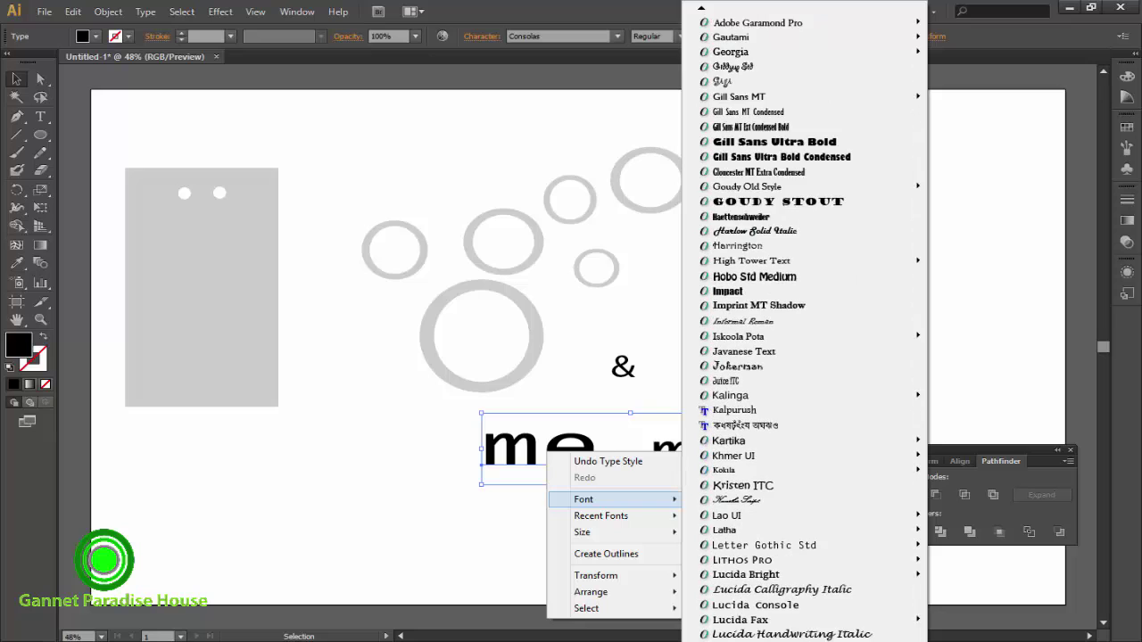
{"action": "scroll", "coordinate": [803, 321], "scroll_direction": "down", "scroll_amount": 2}
{"action": "scroll", "coordinate": [803, 321], "scroll_direction": "down", "scroll_amount": 2}
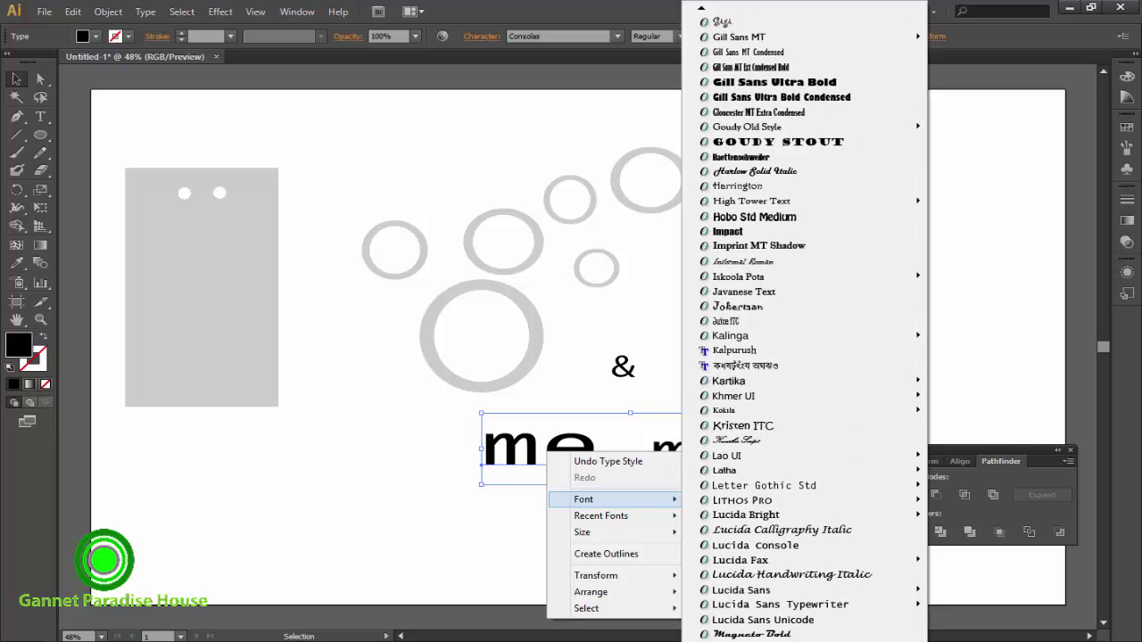
{"action": "scroll", "coordinate": [802, 321], "scroll_direction": "down", "scroll_amount": 1}
{"action": "scroll", "coordinate": [802, 321], "scroll_direction": "down", "scroll_amount": 2}
{"action": "scroll", "coordinate": [803, 321], "scroll_direction": "down", "scroll_amount": 1}
{"action": "scroll", "coordinate": [785, 321], "scroll_direction": "down", "scroll_amount": 2}
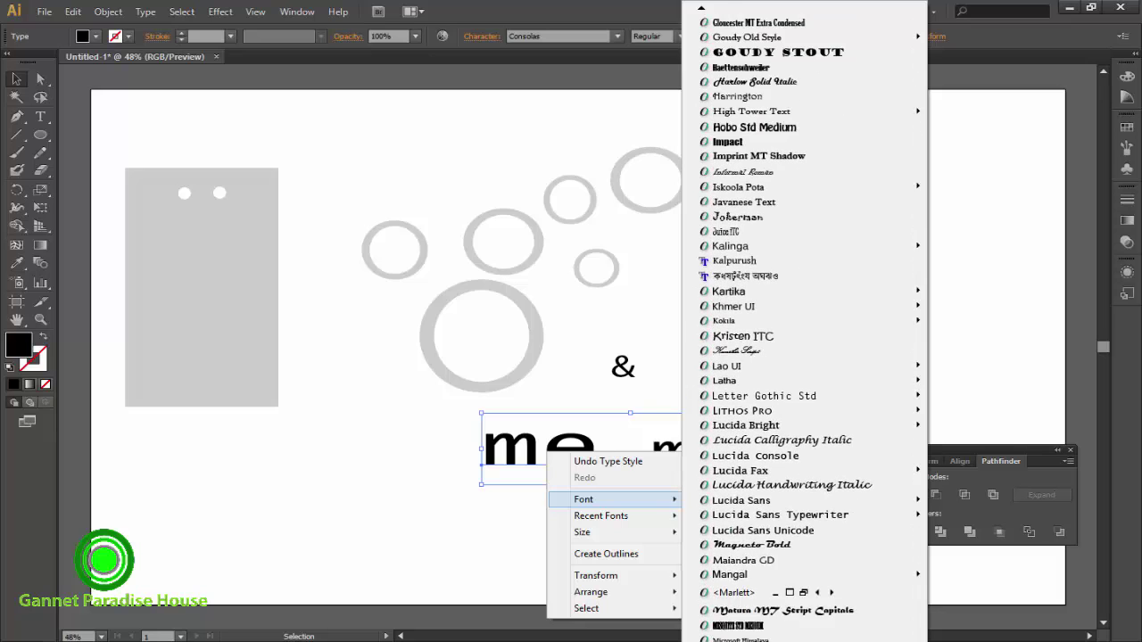
{"action": "scroll", "coordinate": [785, 321], "scroll_direction": "down", "scroll_amount": 3}
{"action": "scroll", "coordinate": [785, 321], "scroll_direction": "down", "scroll_amount": 2}
{"action": "scroll", "coordinate": [785, 321], "scroll_direction": "down", "scroll_amount": 4}
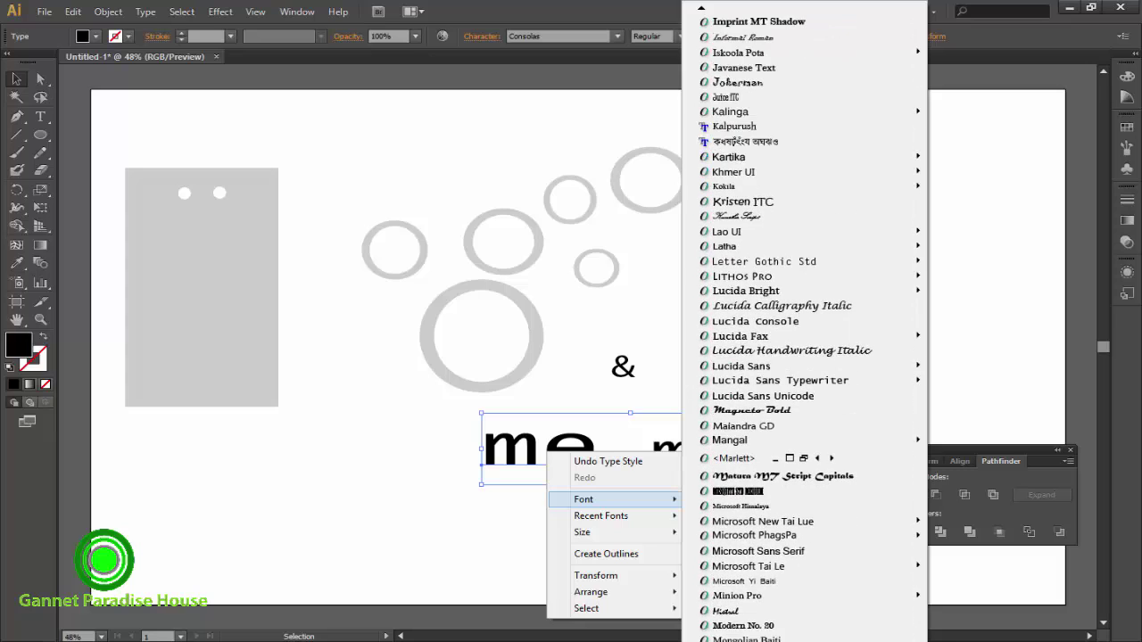
{"action": "scroll", "coordinate": [785, 321], "scroll_direction": "down", "scroll_amount": 2}
- Change the font of the 'me mom' text to Aharoni Bold
{"action": "left_click", "coordinate": [726, 625]}
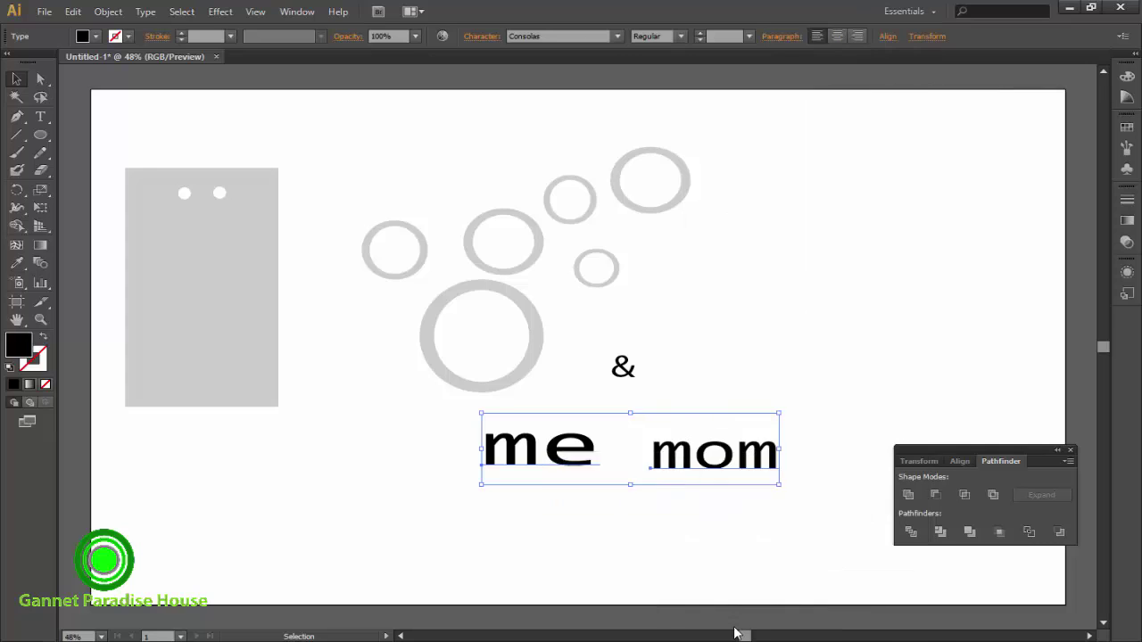
{"action": "left_click_drag", "start_coordinate": [701, 464], "coordinate": [698, 465]}
{"action": "right_click", "coordinate": [699, 466]}
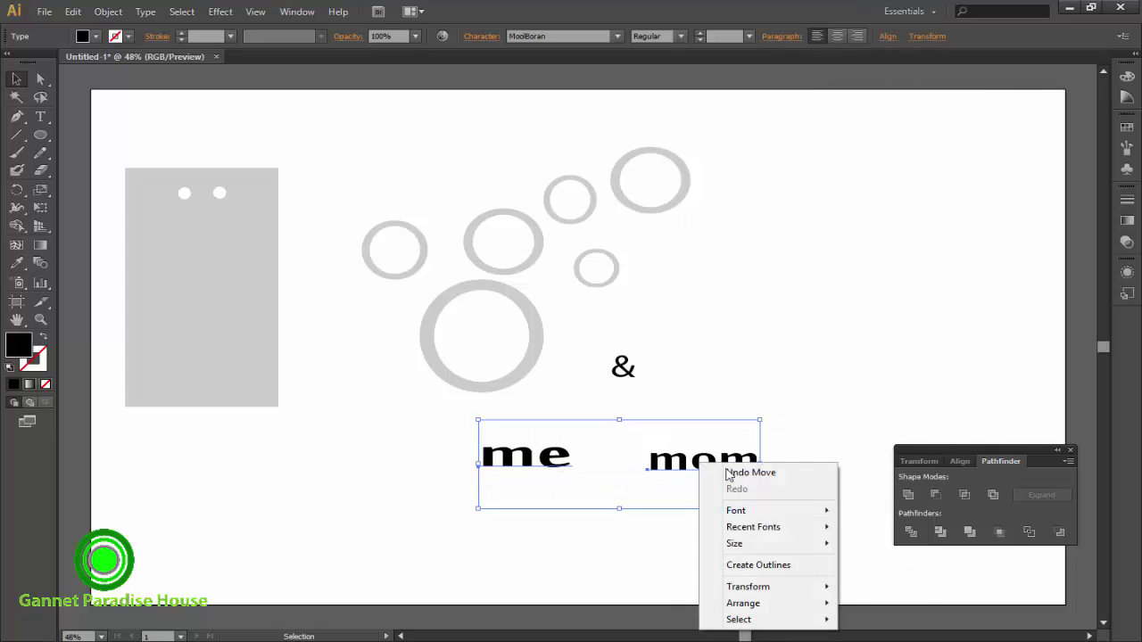
{"action": "scroll", "coordinate": [892, 517], "scroll_direction": "down", "scroll_amount": 2}
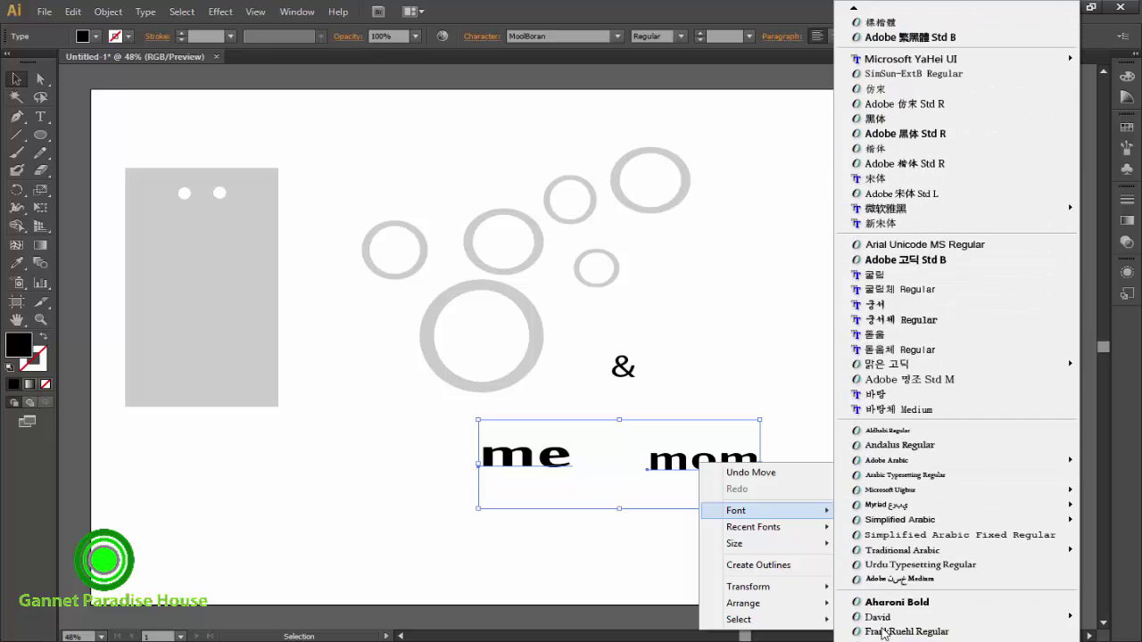
{"action": "left_click", "coordinate": [939, 604]}
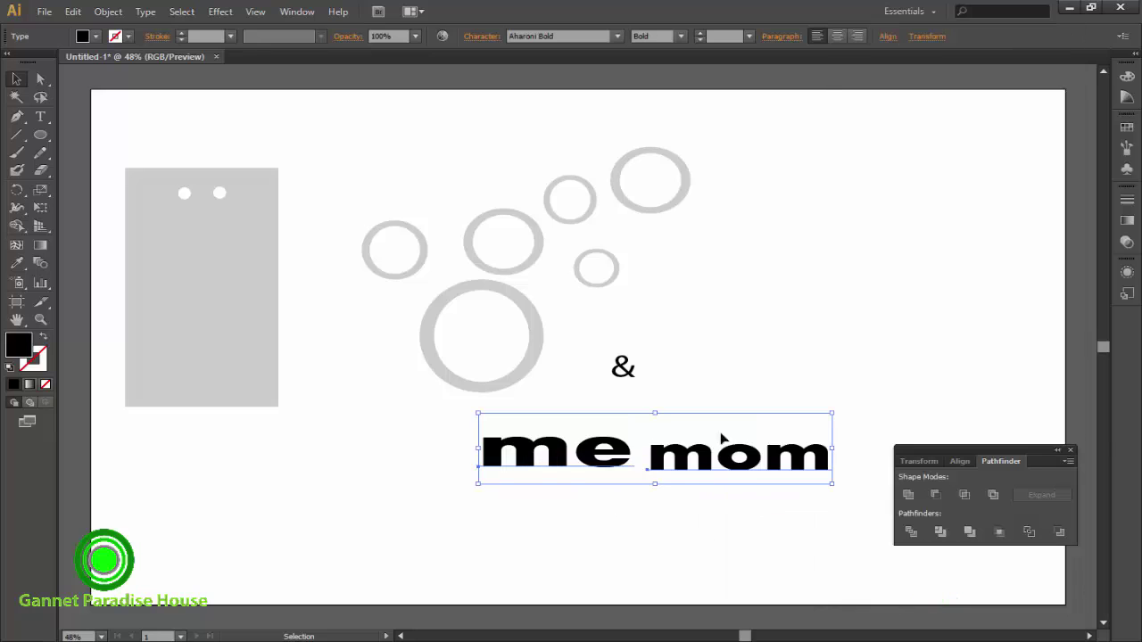
- Move the text left, enlarge 'mom' separately and convert it to outlines
{"action": "mouse_move", "coordinate": [721, 437]}
{"action": "left_mouse_down"}
{"action": "mouse_move", "coordinate": [593, 445]}
{"action": "mouse_move", "coordinate": [718, 432]}
{"action": "mouse_move", "coordinate": [699, 443]}
{"action": "left_mouse_up"}
{"action": "left_click", "coordinate": [619, 482]}
{"action": "right_click", "coordinate": [692, 439]}
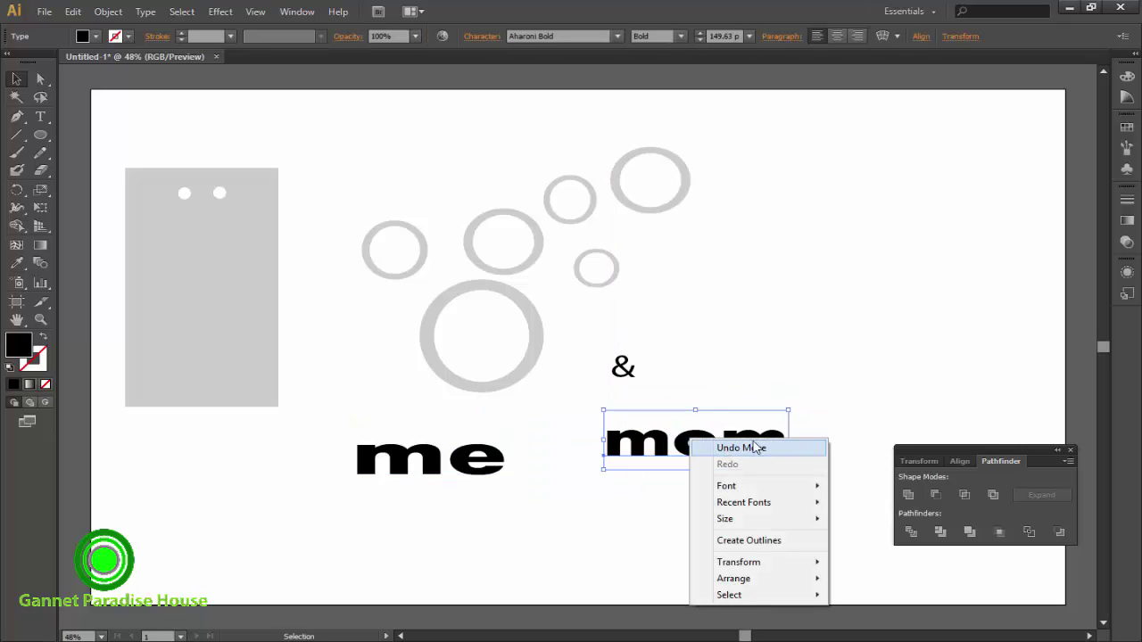
{"action": "left_click", "coordinate": [788, 413]}
{"action": "left_click_drag", "start_coordinate": [787, 412], "coordinate": [833, 363]}
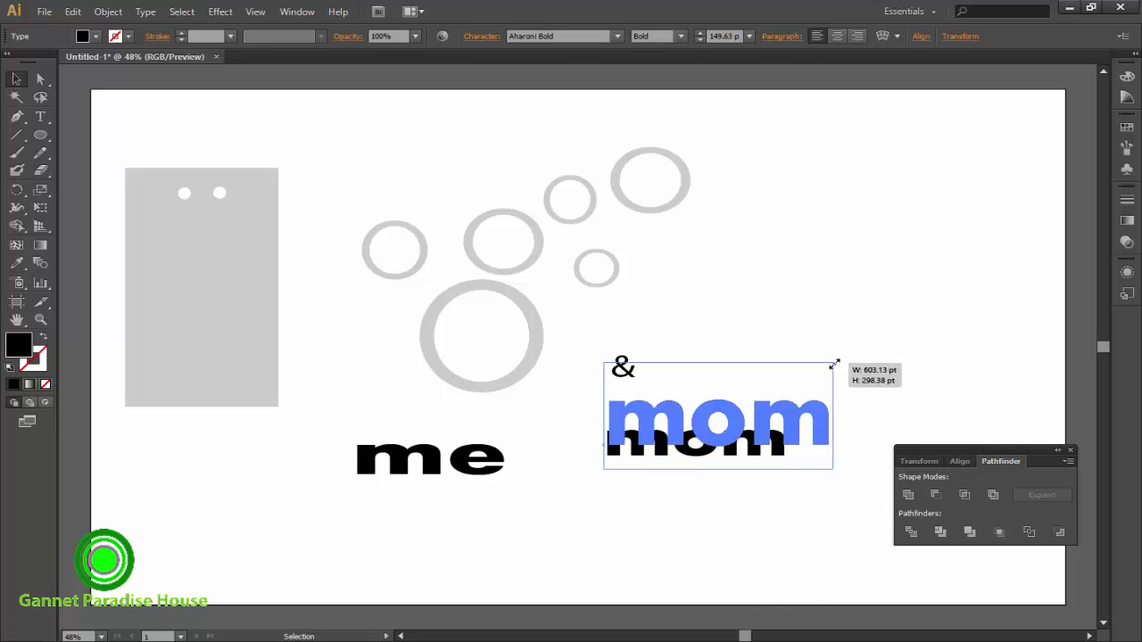
{"action": "right_click", "coordinate": [766, 428]}
{"action": "left_click", "coordinate": [812, 526]}
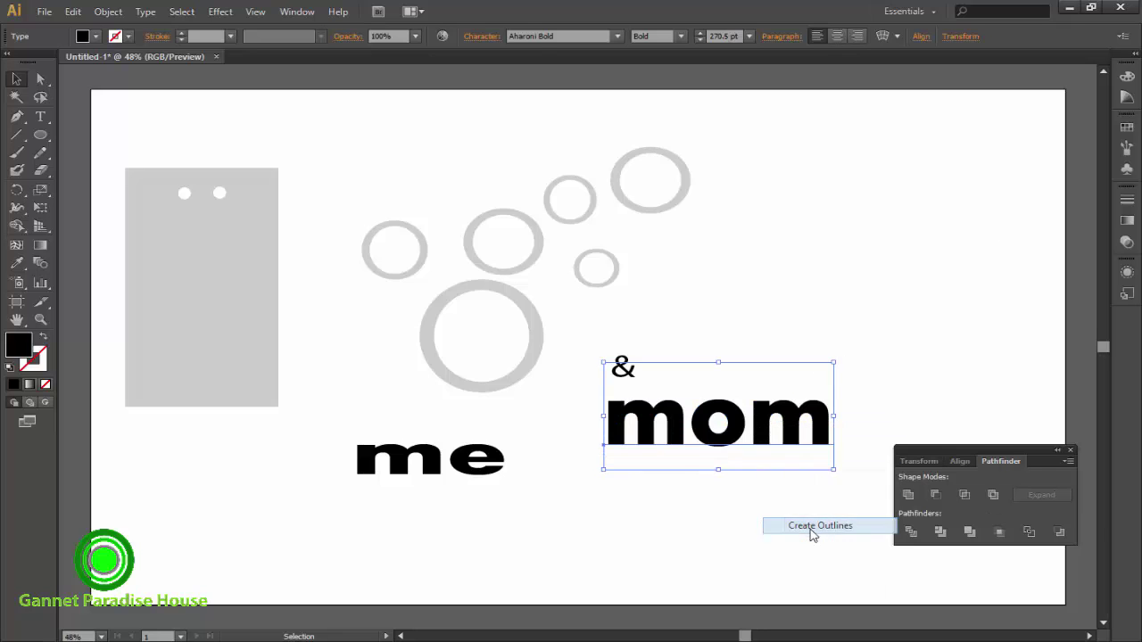
- Drag the first m's top-left anchor into a slanted, rounded curve
{"action": "right_click", "coordinate": [617, 403]}
{"action": "left_click", "coordinate": [621, 424]}
{"action": "right_click", "coordinate": [614, 403]}
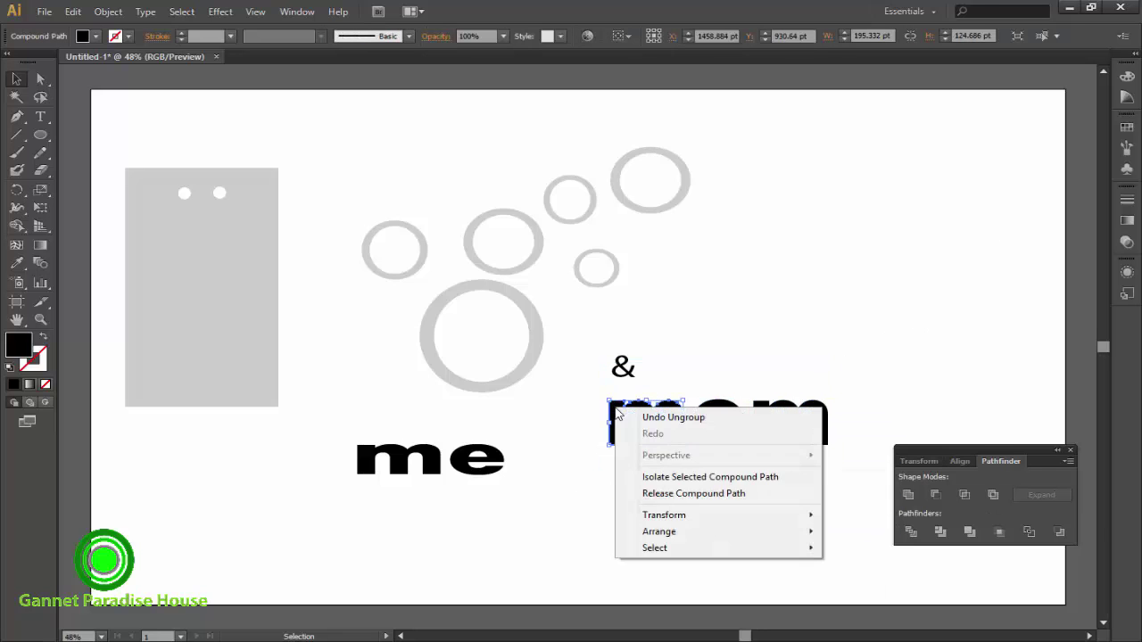
{"action": "left_click", "coordinate": [567, 470]}
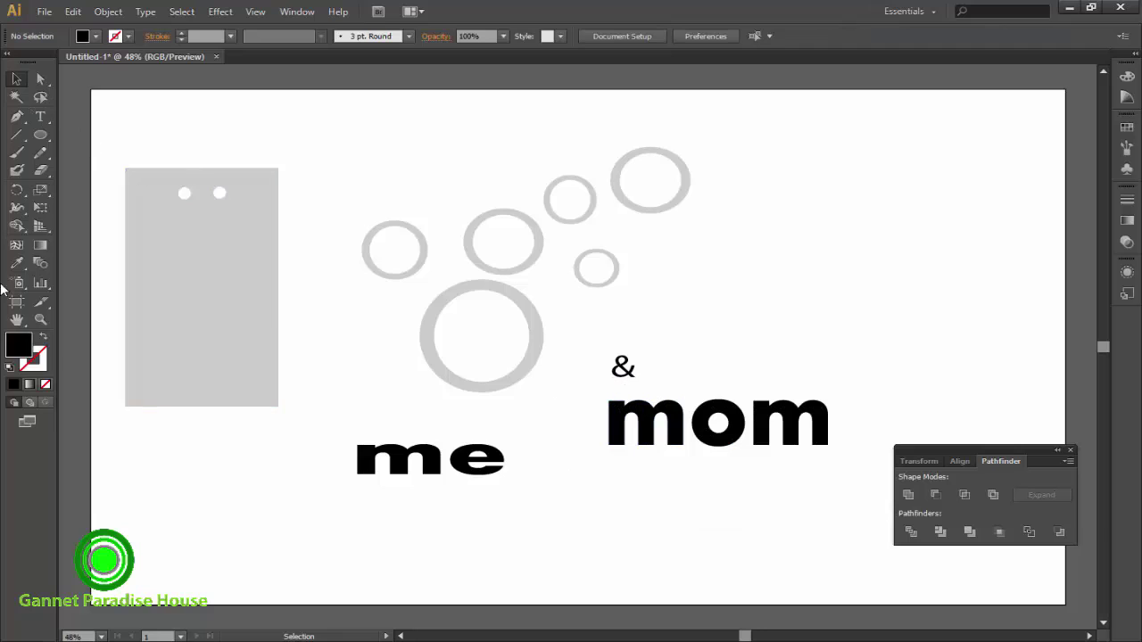
{"action": "left_click", "coordinate": [41, 78]}
{"action": "left_click_drag", "start_coordinate": [610, 401], "coordinate": [612, 408]}
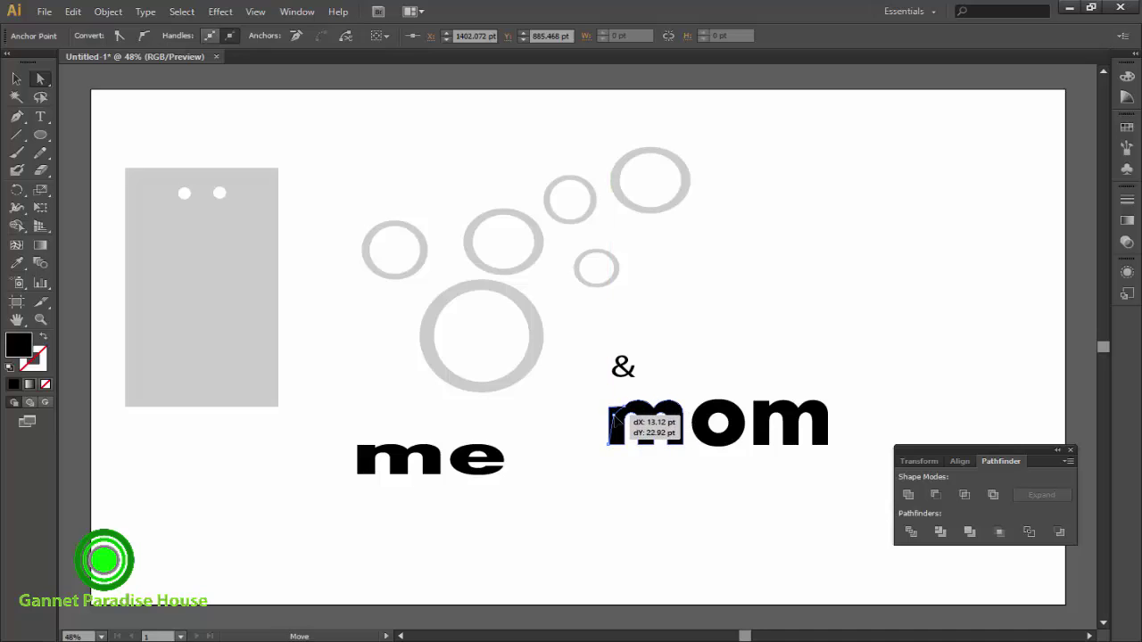
{"action": "left_click_drag", "start_coordinate": [611, 412], "coordinate": [628, 405]}
{"action": "left_click", "coordinate": [687, 362]}
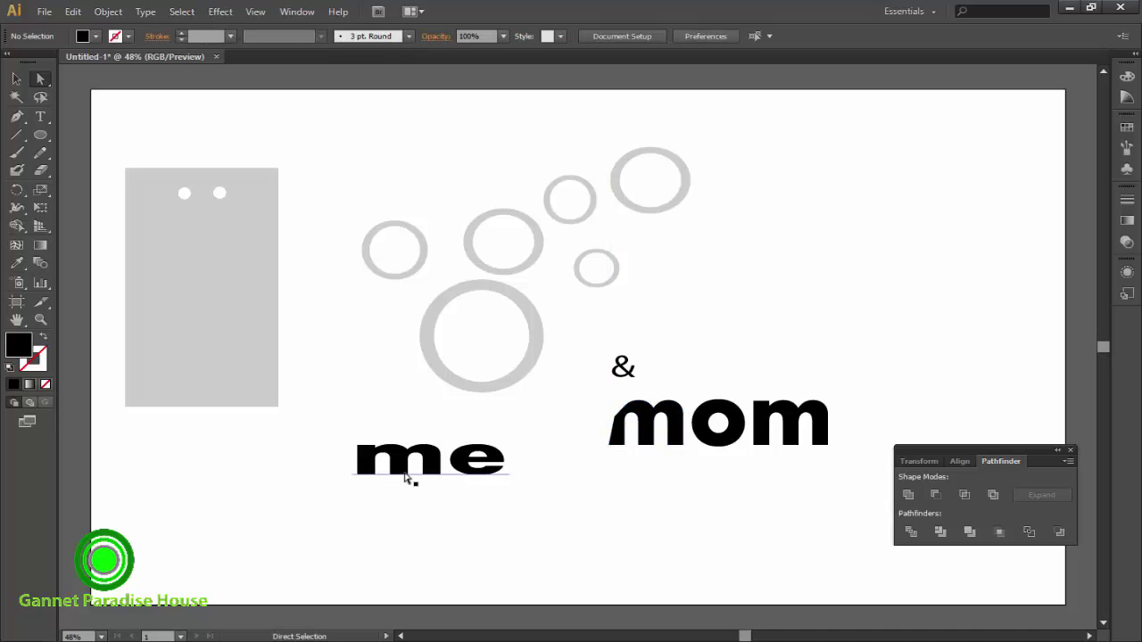
- Select 'me' and give it a magenta fill, first trying a darker purple
{"action": "left_click", "coordinate": [357, 453]}
{"action": "left_click", "coordinate": [16, 79]}
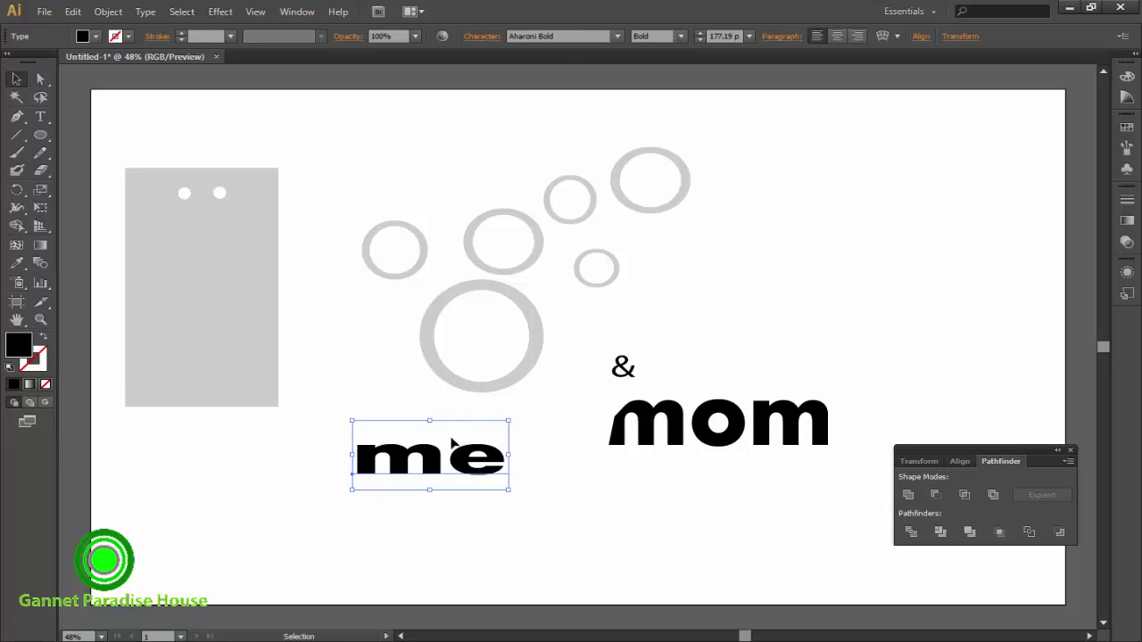
{"action": "right_click", "coordinate": [413, 467]}
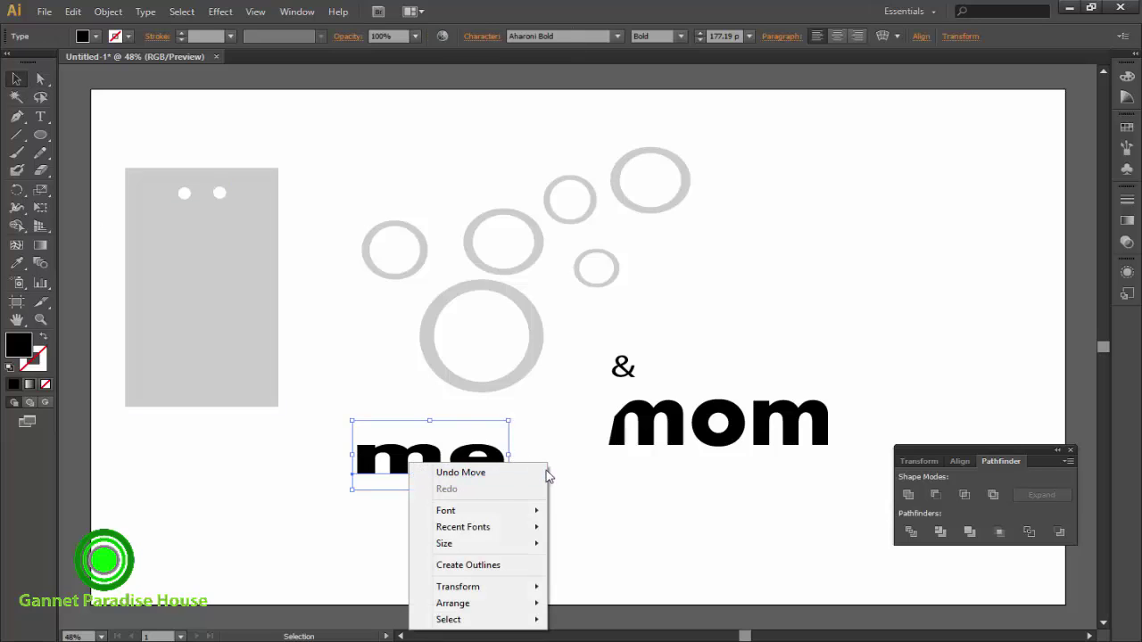
{"action": "left_click", "coordinate": [570, 472]}
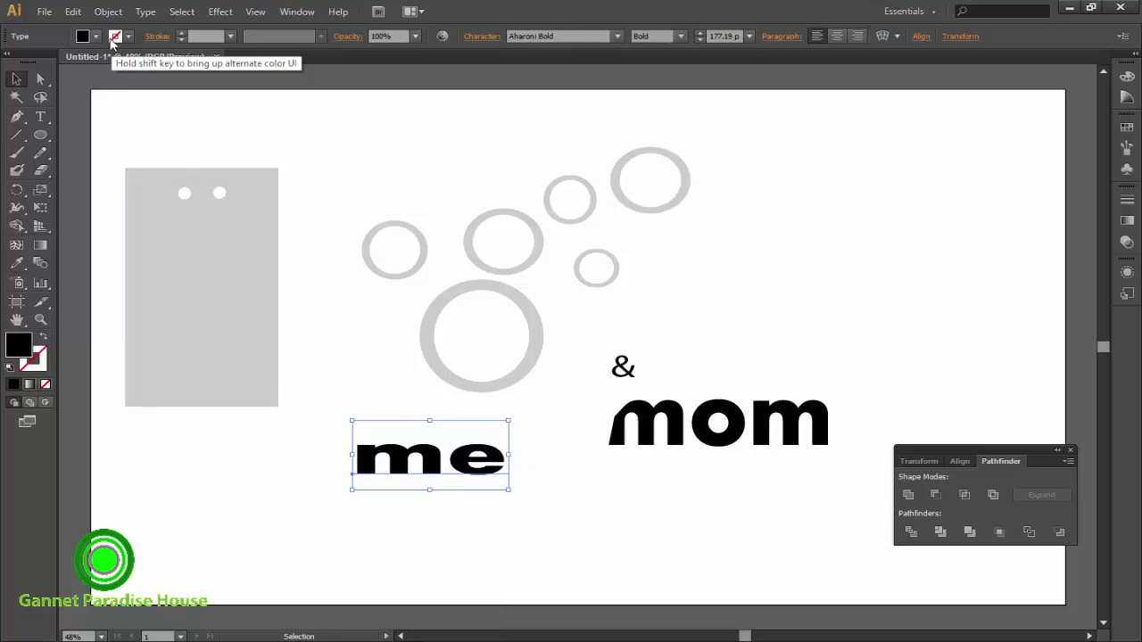
{"action": "left_click", "coordinate": [95, 35]}
{"action": "left_click", "coordinate": [110, 62]}
{"action": "double_click", "coordinate": [26, 348]}
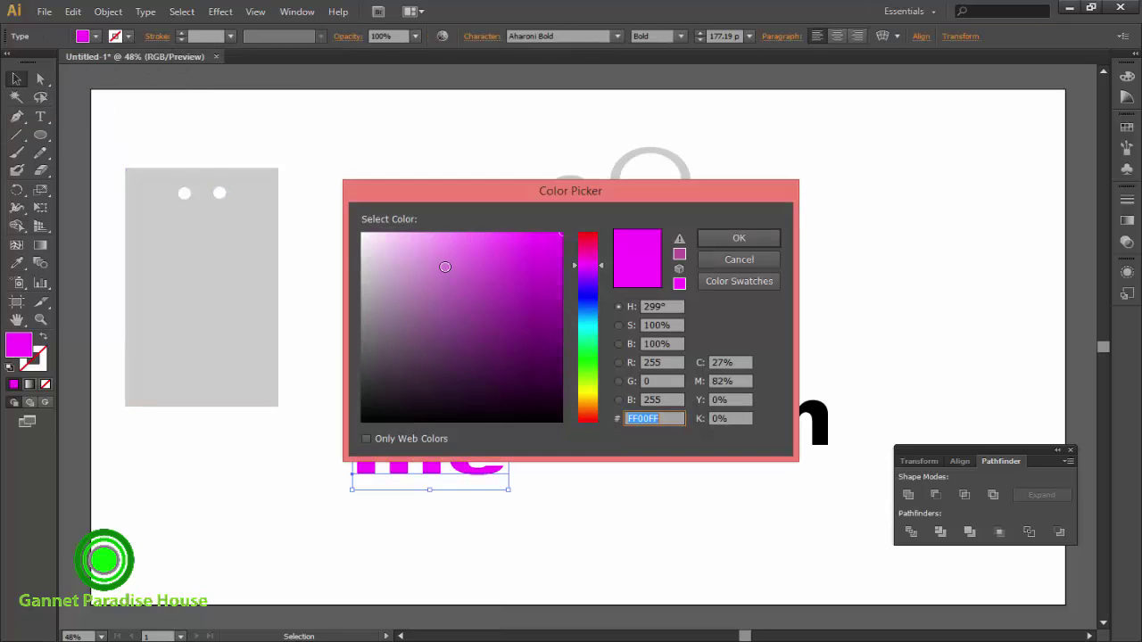
{"action": "left_click_drag", "start_coordinate": [561, 273], "coordinate": [560, 286]}
{"action": "left_click", "coordinate": [738, 237]}
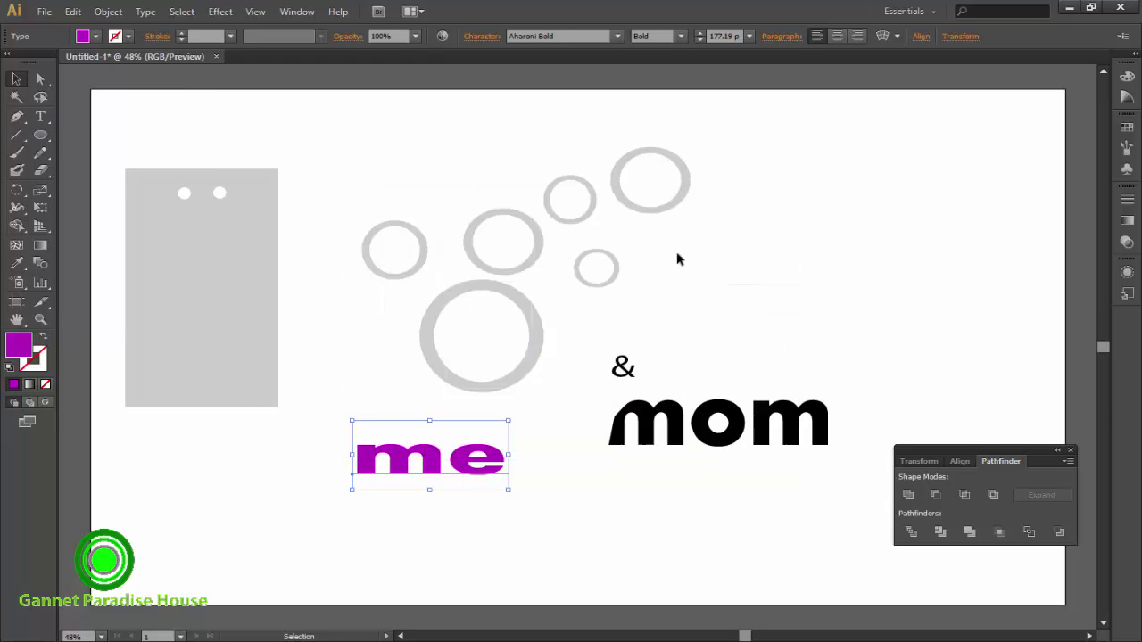
- Refine the 'me' fill in the Color Picker to vivid pink ED0A71
{"action": "double_click", "coordinate": [20, 346]}
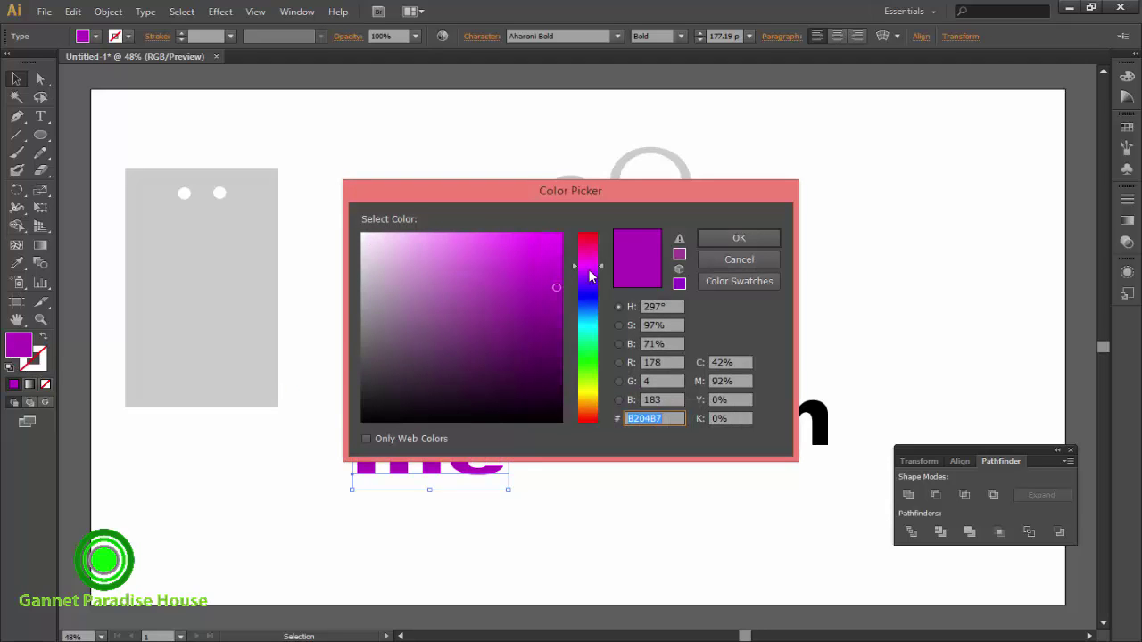
{"action": "mouse_move", "coordinate": [592, 275]}
{"action": "left_mouse_down"}
{"action": "mouse_move", "coordinate": [590, 248]}
{"action": "mouse_move", "coordinate": [482, 257]}
{"action": "left_mouse_up"}
{"action": "left_click", "coordinate": [557, 241]}
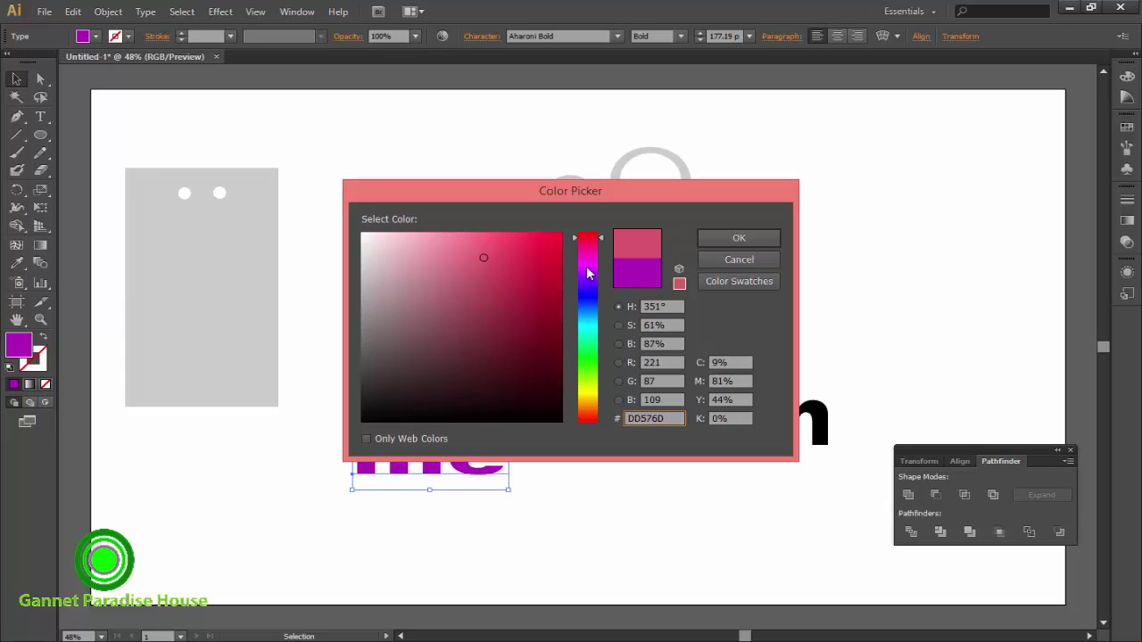
{"action": "left_click", "coordinate": [589, 238]}
{"action": "left_click_drag", "start_coordinate": [559, 239], "coordinate": [555, 327]}
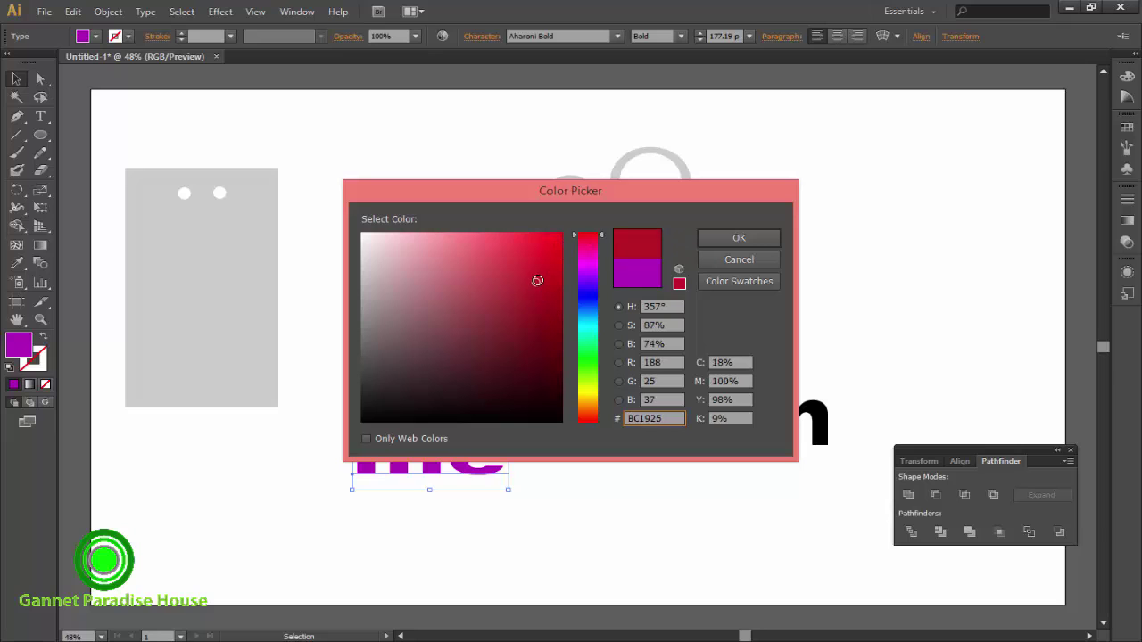
{"action": "left_click", "coordinate": [588, 265]}
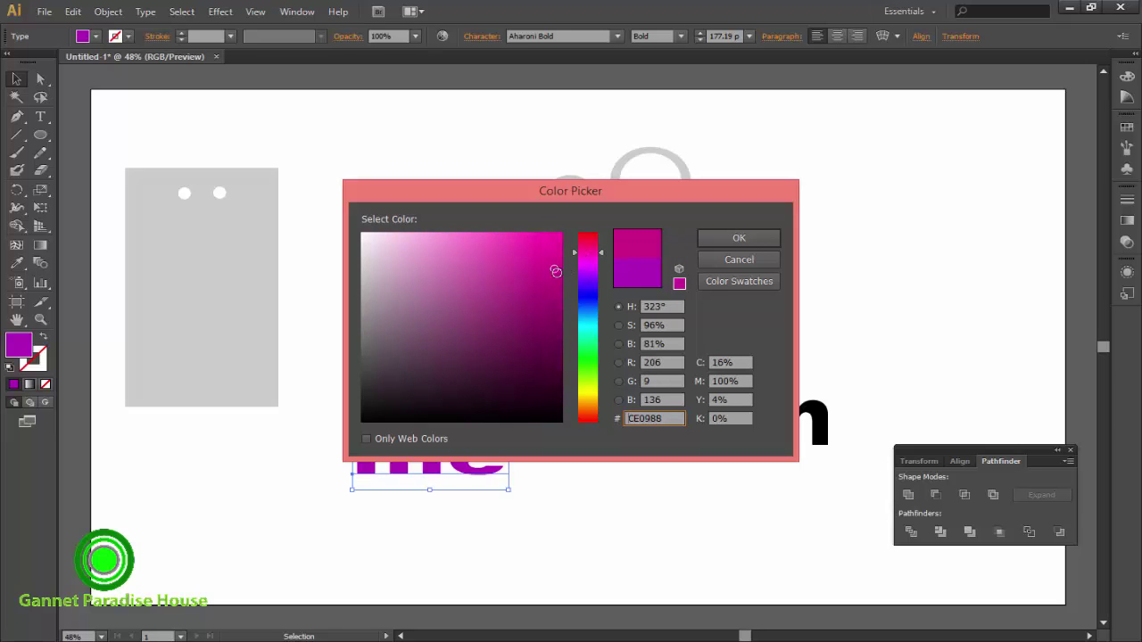
{"action": "mouse_move", "coordinate": [555, 270]}
{"action": "left_mouse_down"}
{"action": "mouse_move", "coordinate": [564, 323]}
{"action": "mouse_move", "coordinate": [553, 290]}
{"action": "left_mouse_up"}
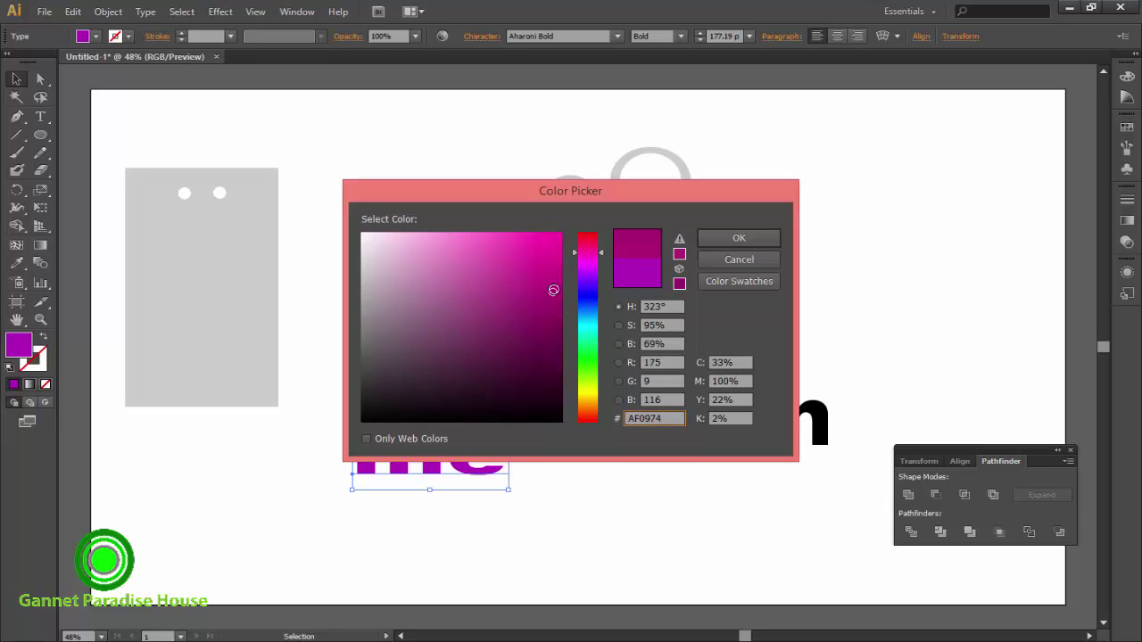
{"action": "left_click", "coordinate": [738, 237]}
- Move the '&' just to the right of 'me'
{"action": "left_click", "coordinate": [844, 288]}
{"action": "left_click", "coordinate": [431, 460]}
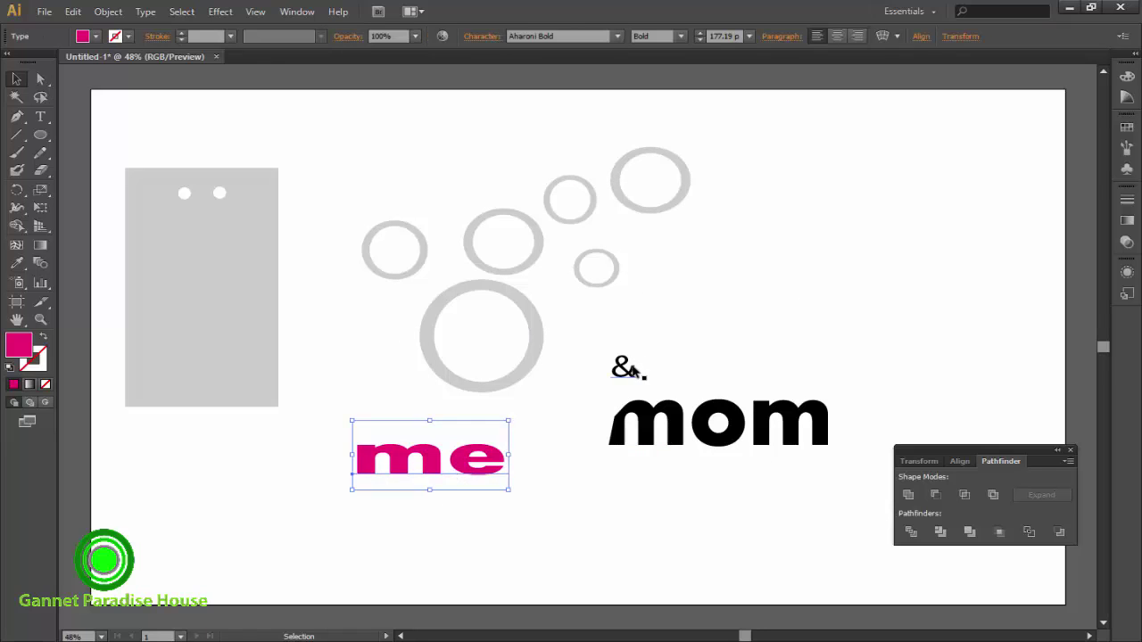
{"action": "left_click_drag", "start_coordinate": [630, 367], "coordinate": [526, 439]}
- Convert 'me' to outlines and group the letters of 'mom'
{"action": "right_click", "coordinate": [466, 473]}
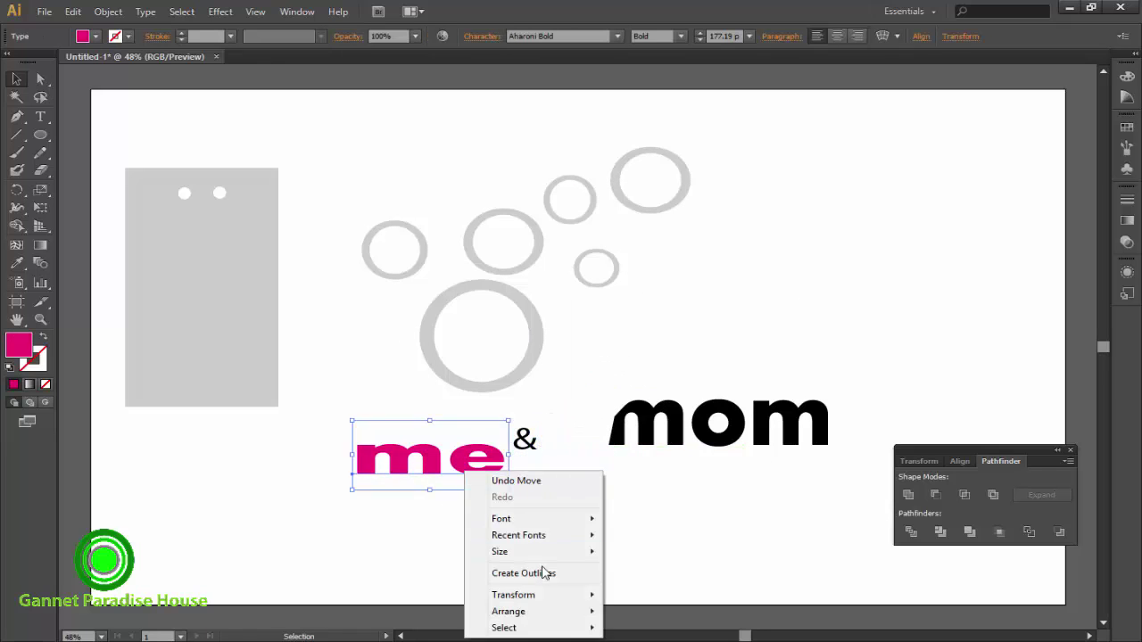
{"action": "left_click", "coordinate": [543, 573]}
{"action": "left_click_drag", "start_coordinate": [649, 439], "coordinate": [652, 444]}
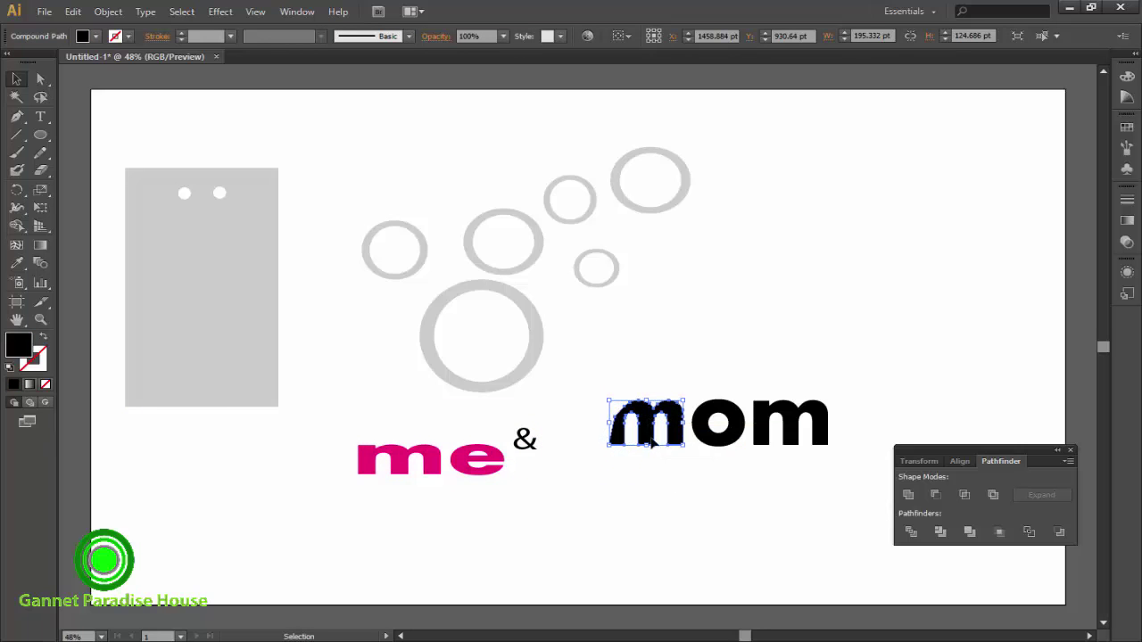
{"action": "left_click_drag", "start_coordinate": [614, 366], "coordinate": [808, 434]}
{"action": "right_click", "coordinate": [765, 433]}
{"action": "left_click", "coordinate": [834, 437]}
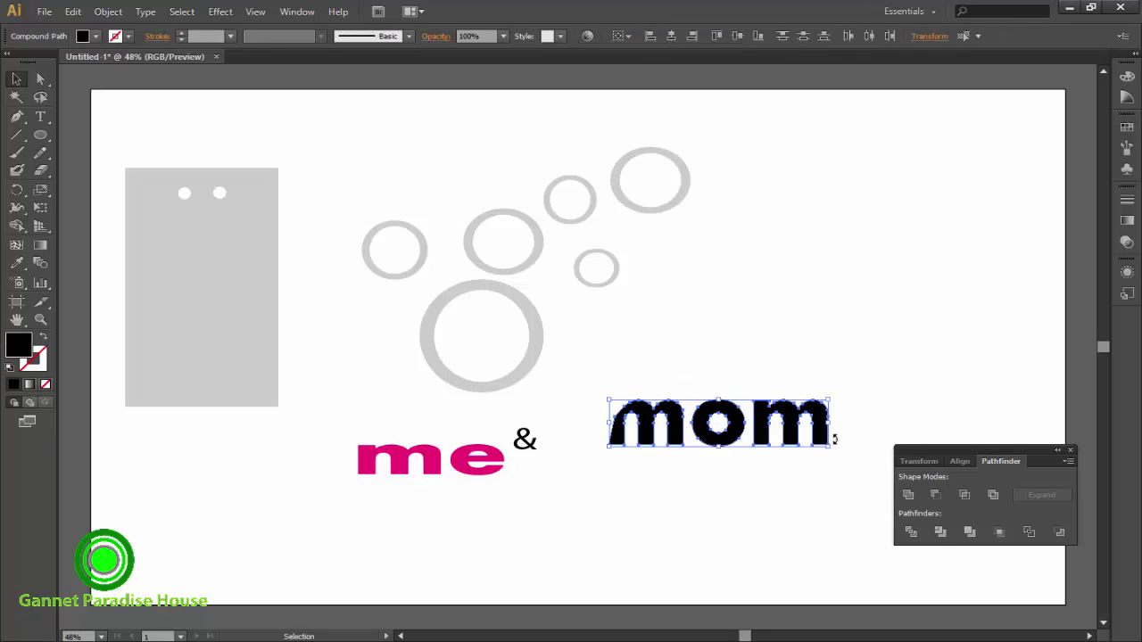
{"action": "left_click", "coordinate": [110, 12]}
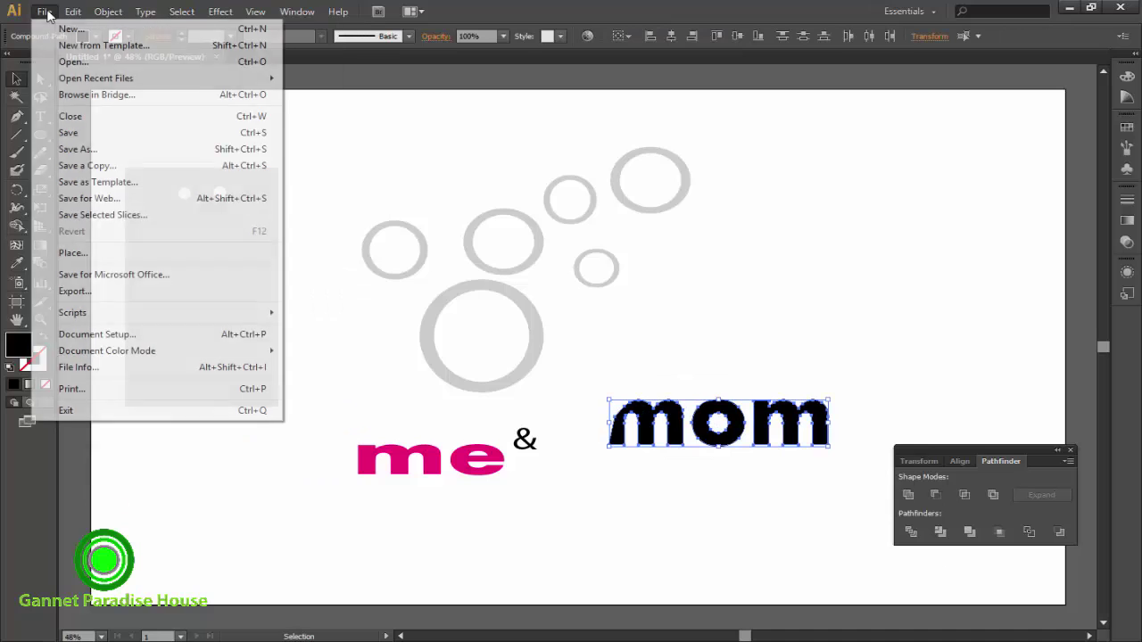
{"action": "left_click", "coordinate": [652, 313]}
- Place 'mom' level with 'me' after the '&', then select '&' and 'mom'
{"action": "left_click_drag", "start_coordinate": [748, 418], "coordinate": [665, 462]}
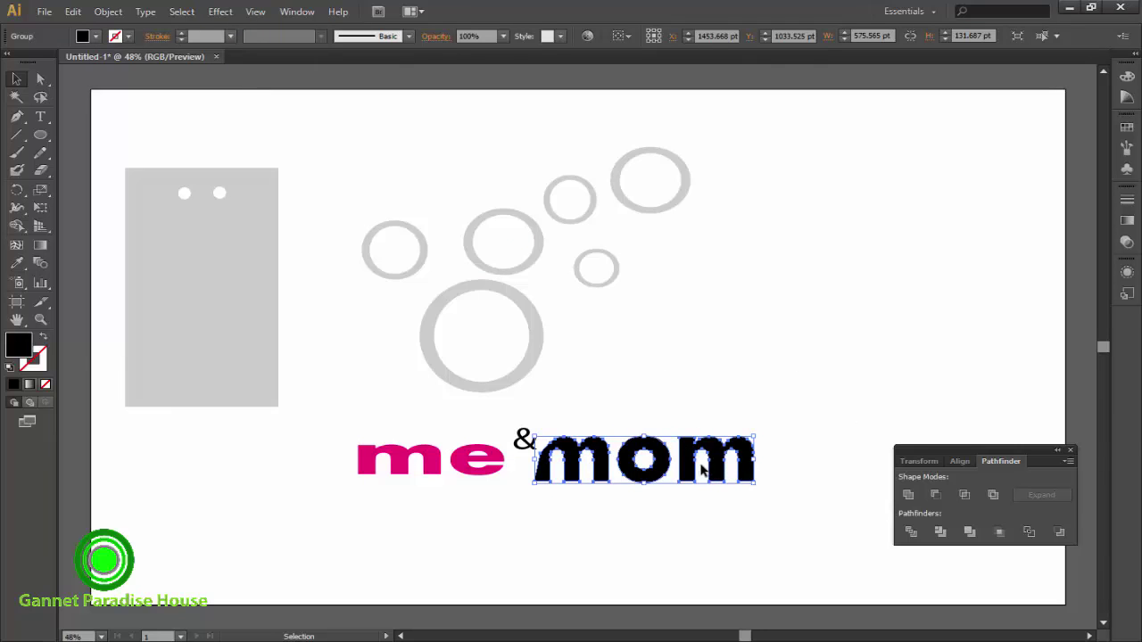
{"action": "mouse_move", "coordinate": [702, 470]}
{"action": "left_mouse_down"}
{"action": "mouse_move", "coordinate": [733, 463]}
{"action": "mouse_move", "coordinate": [699, 471]}
{"action": "left_mouse_up"}
{"action": "left_click", "coordinate": [749, 393]}
{"action": "left_click", "coordinate": [705, 408]}
{"action": "left_click", "coordinate": [675, 462]}
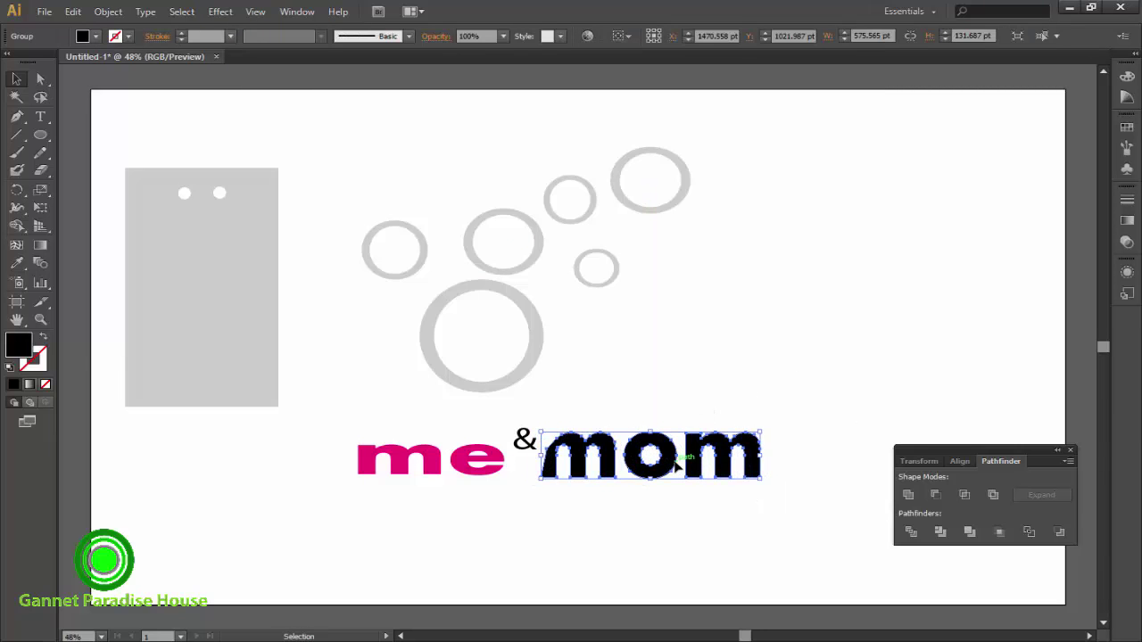
{"action": "left_click", "coordinate": [529, 430]}
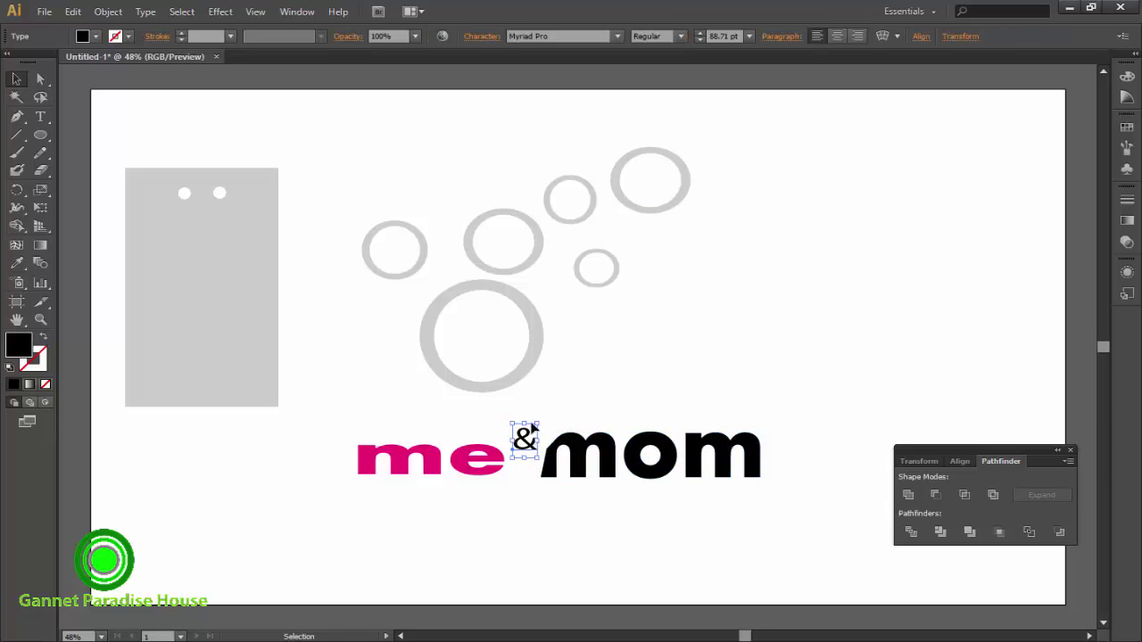
{"action": "left_click", "coordinate": [638, 455], "text": "shift"}
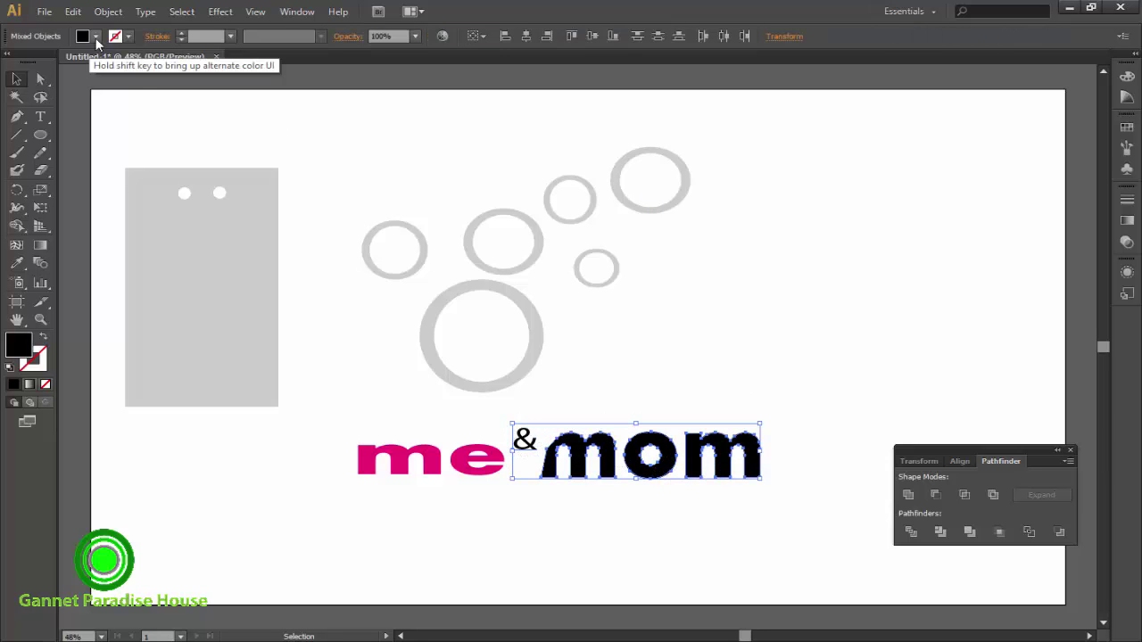
- Fill the '&' and 'mom' with very dark purple 2B012D
{"action": "double_click", "coordinate": [19, 346]}
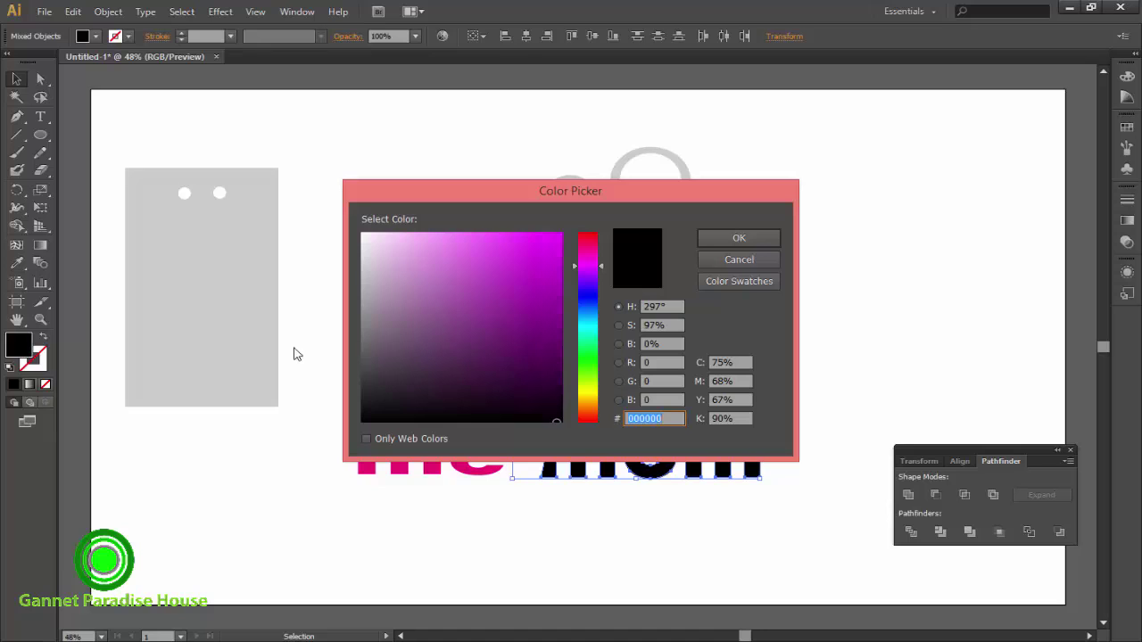
{"action": "left_click", "coordinate": [538, 382]}
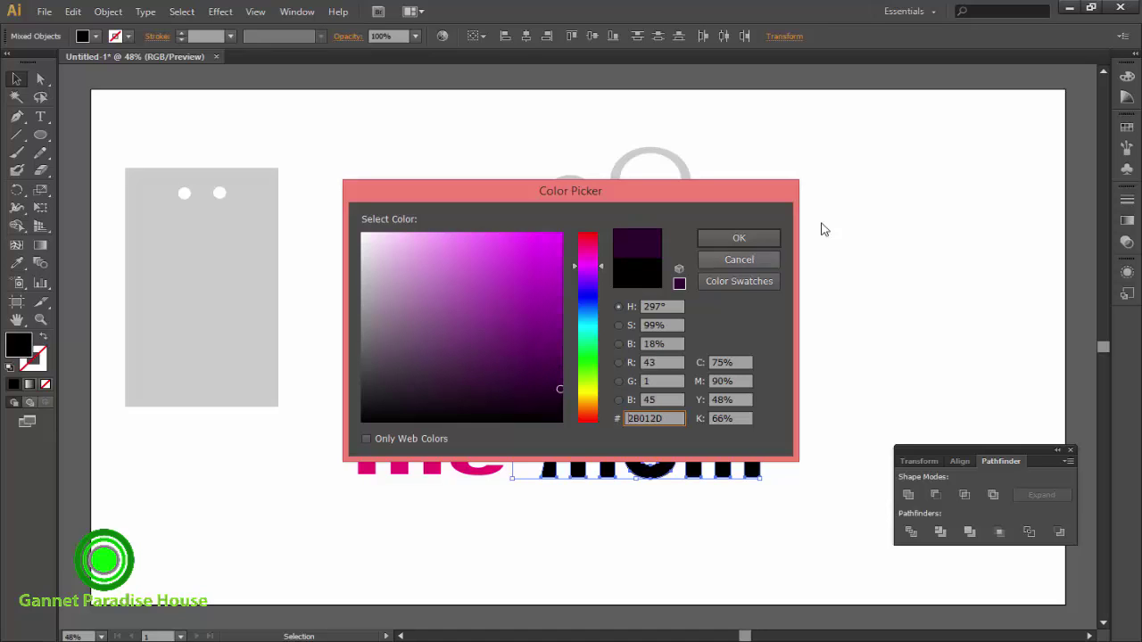
{"action": "key", "text": "Return"}
{"action": "left_click", "coordinate": [755, 342]}
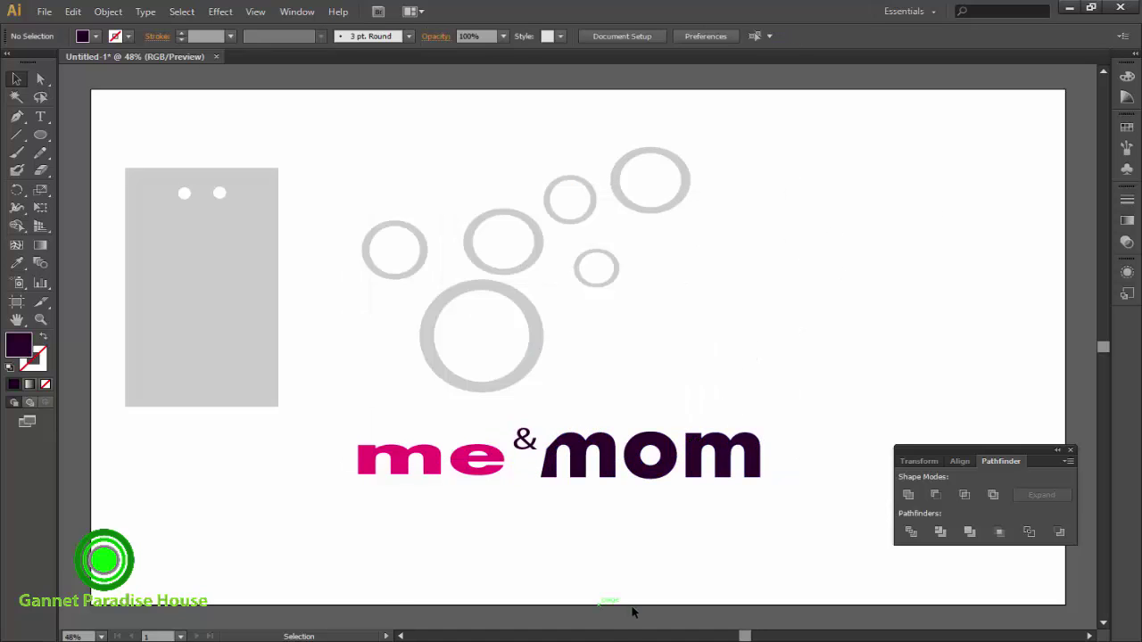
- Group the 'me & mom' letters and move the group up and right
{"action": "left_click_drag", "start_coordinate": [336, 437], "coordinate": [675, 490]}
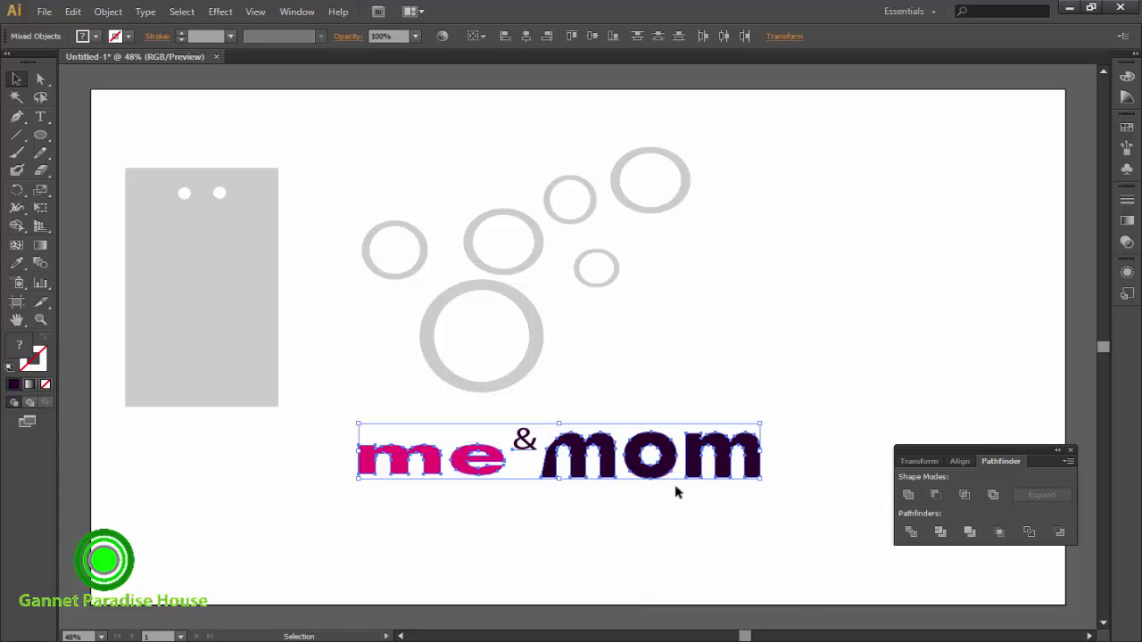
{"action": "right_click", "coordinate": [649, 462]}
{"action": "left_click", "coordinate": [680, 532]}
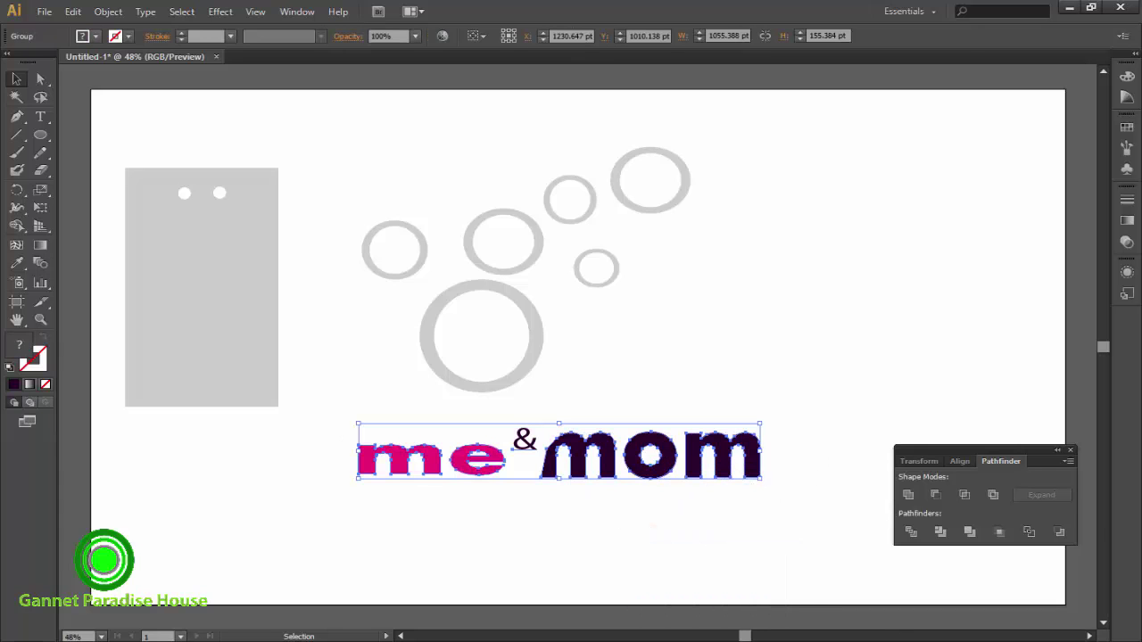
{"action": "left_click", "coordinate": [660, 367]}
{"action": "left_click_drag", "start_coordinate": [606, 475], "coordinate": [870, 345]}
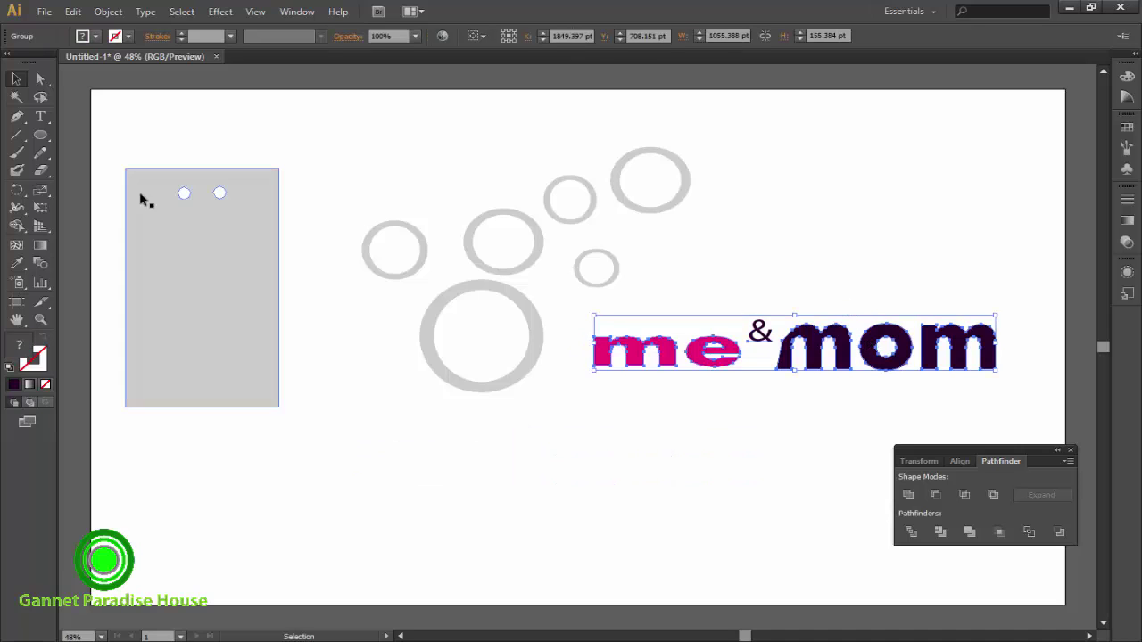
- Draw a closed curved swoosh with the Pen tool above the text
{"action": "left_click", "coordinate": [16, 116]}
{"action": "left_click", "coordinate": [64, 121]}
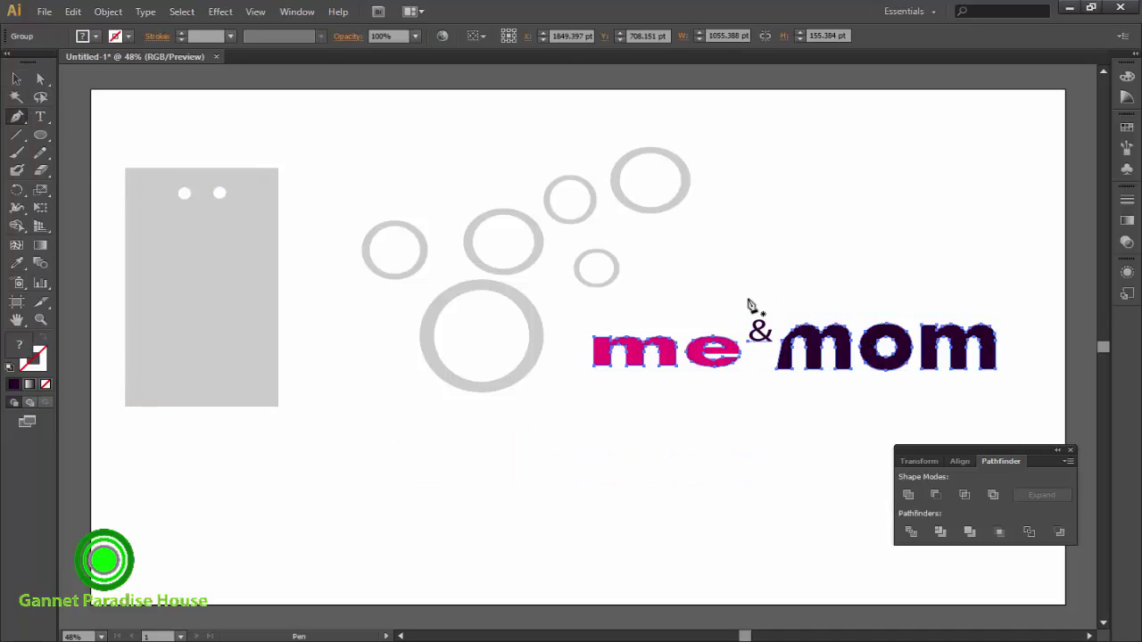
{"action": "left_click_drag", "start_coordinate": [675, 288], "coordinate": [741, 291]}
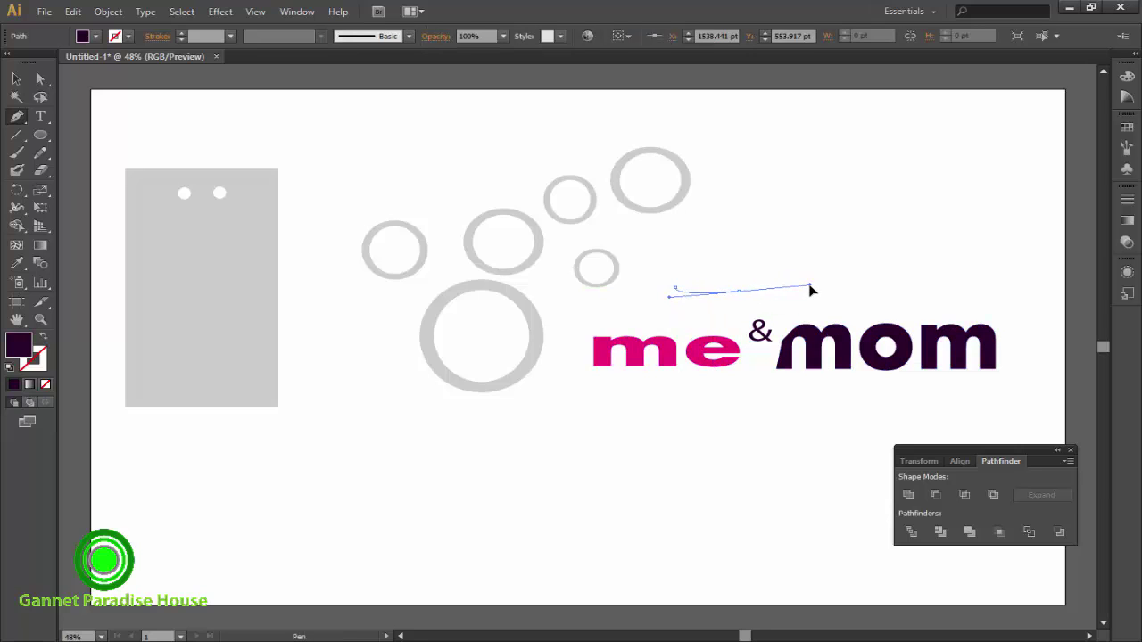
{"action": "left_click_drag", "start_coordinate": [813, 296], "coordinate": [838, 281]}
{"action": "mouse_move", "coordinate": [741, 292]}
{"action": "left_mouse_down"}
{"action": "mouse_move", "coordinate": [829, 265]}
{"action": "mouse_move", "coordinate": [882, 273]}
{"action": "mouse_move", "coordinate": [792, 287]}
{"action": "left_mouse_up"}
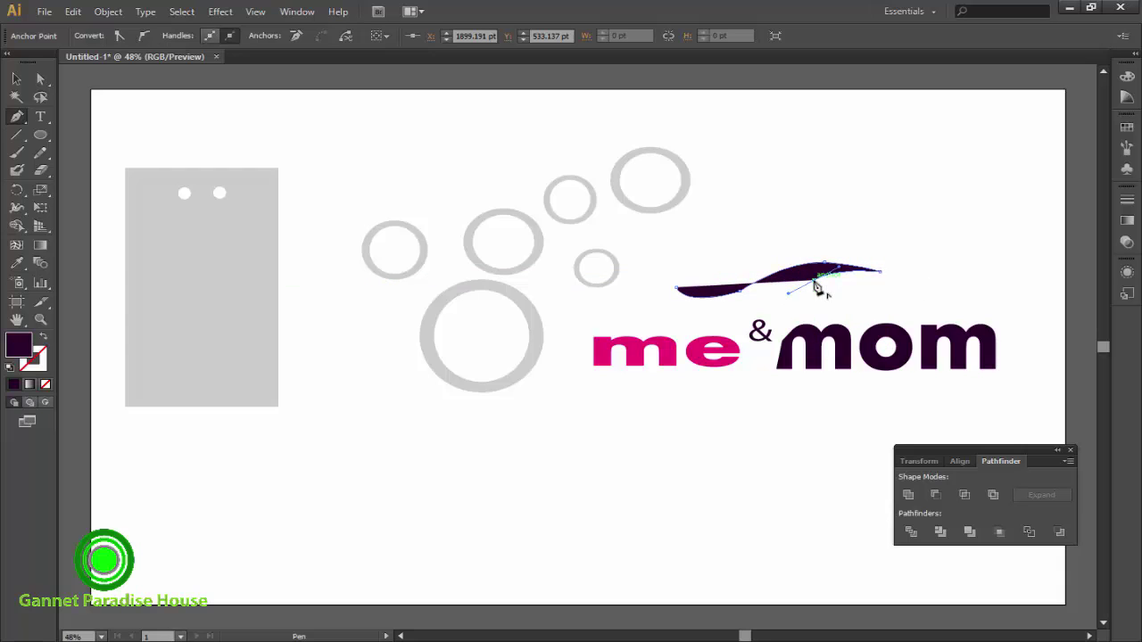
{"action": "left_click_drag", "start_coordinate": [811, 279], "coordinate": [732, 309]}
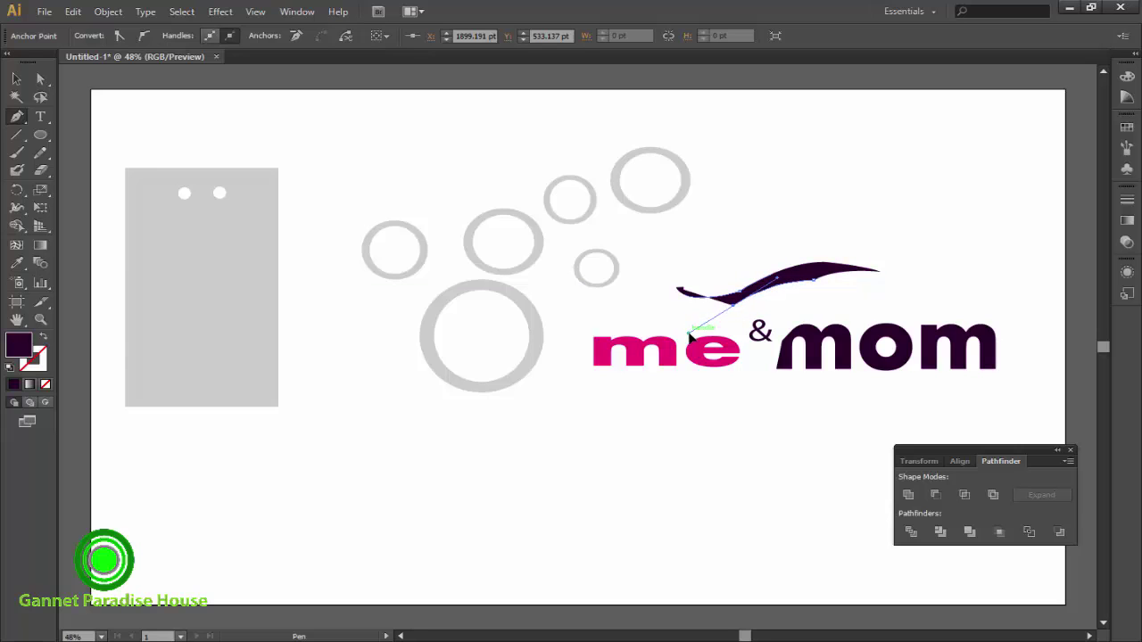
{"action": "left_click", "coordinate": [676, 283]}
- Reshape the swoosh's anchor points with Direct Selection, raising its right tip
{"action": "key", "text": "v"}
{"action": "left_click", "coordinate": [909, 280]}
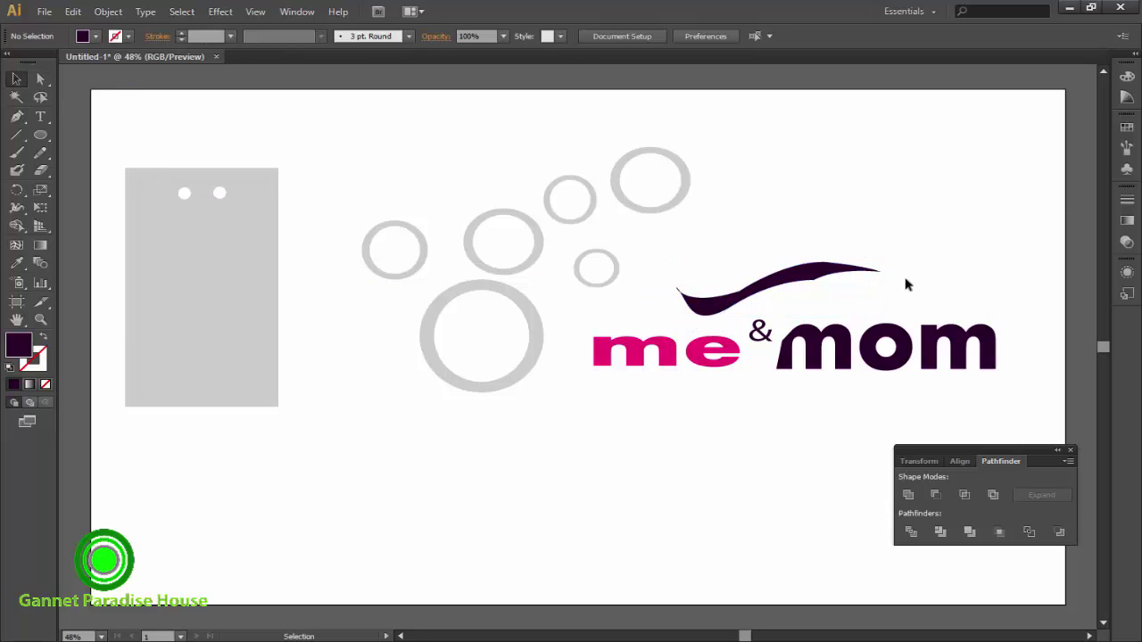
{"action": "left_click", "coordinate": [821, 288]}
{"action": "left_click", "coordinate": [40, 79]}
{"action": "mouse_move", "coordinate": [816, 286]}
{"action": "left_mouse_down"}
{"action": "mouse_move", "coordinate": [813, 277]}
{"action": "mouse_move", "coordinate": [848, 267]}
{"action": "left_mouse_up"}
{"action": "mouse_move", "coordinate": [780, 282]}
{"action": "left_mouse_down"}
{"action": "mouse_move", "coordinate": [791, 288]}
{"action": "mouse_move", "coordinate": [771, 294]}
{"action": "left_mouse_up"}
{"action": "left_click", "coordinate": [18, 79]}
{"action": "left_click", "coordinate": [830, 215]}
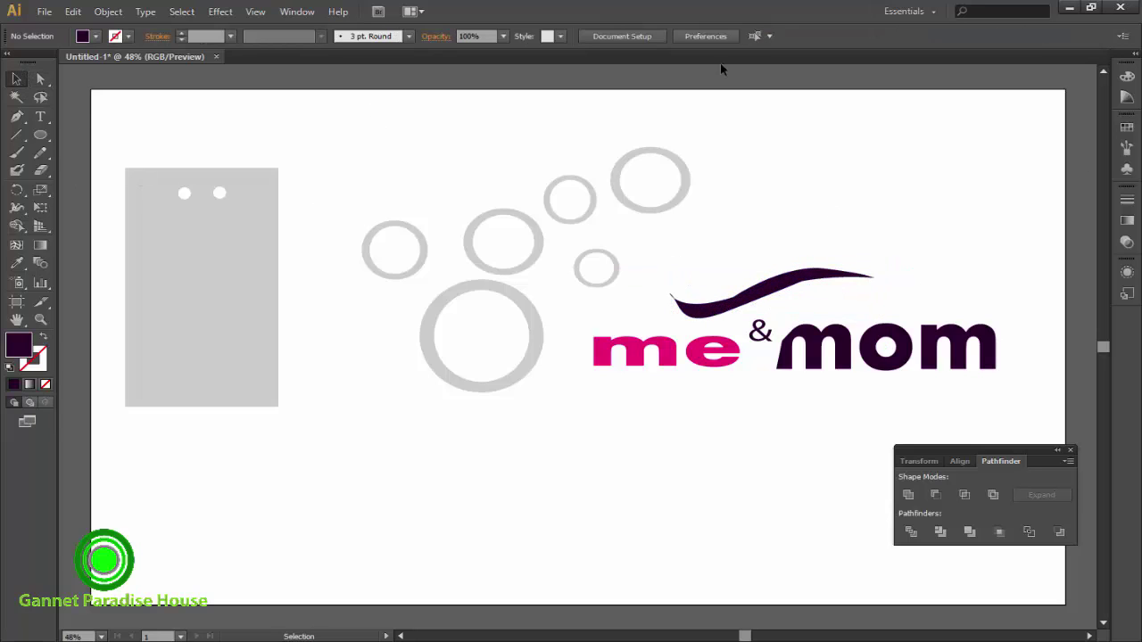
- Draw dark circles and unite two overlapping ones into a double-circle head shape
{"action": "left_click_drag", "start_coordinate": [39, 139], "coordinate": [98, 168]}
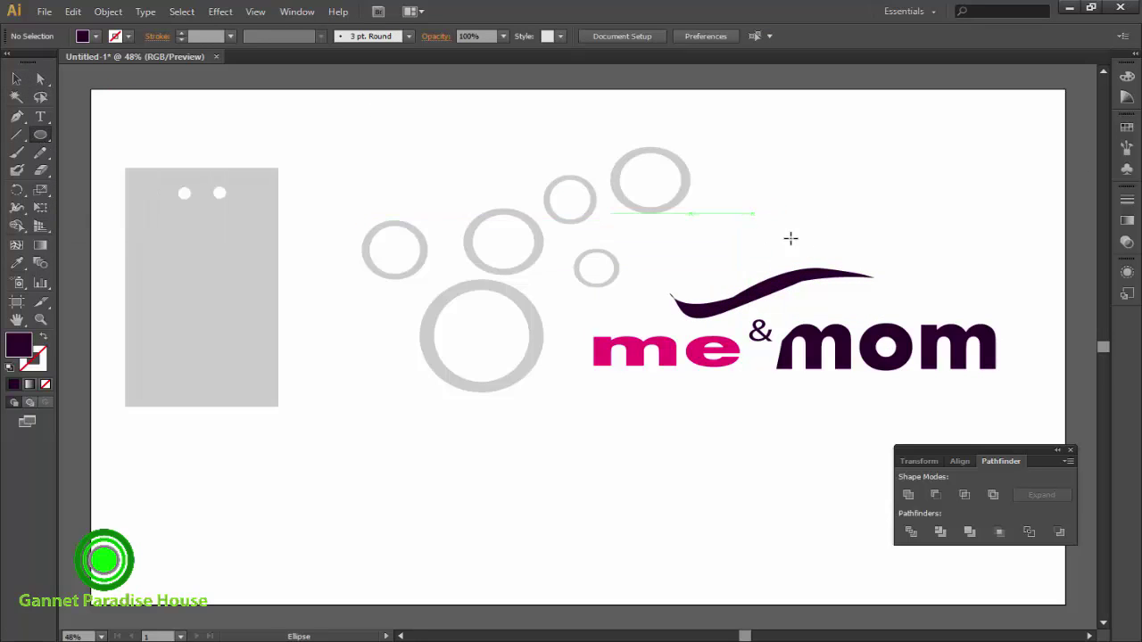
{"action": "mouse_move", "coordinate": [744, 209]}
{"action": "left_mouse_down"}
{"action": "mouse_move", "coordinate": [792, 248]}
{"action": "mouse_move", "coordinate": [812, 213]}
{"action": "mouse_move", "coordinate": [709, 270]}
{"action": "left_mouse_up"}
{"action": "key", "text": "v"}
{"action": "left_click", "coordinate": [825, 216]}
{"action": "mouse_move", "coordinate": [849, 239]}
{"action": "left_mouse_down"}
{"action": "mouse_move", "coordinate": [823, 214]}
{"action": "mouse_move", "coordinate": [795, 220]}
{"action": "left_mouse_up"}
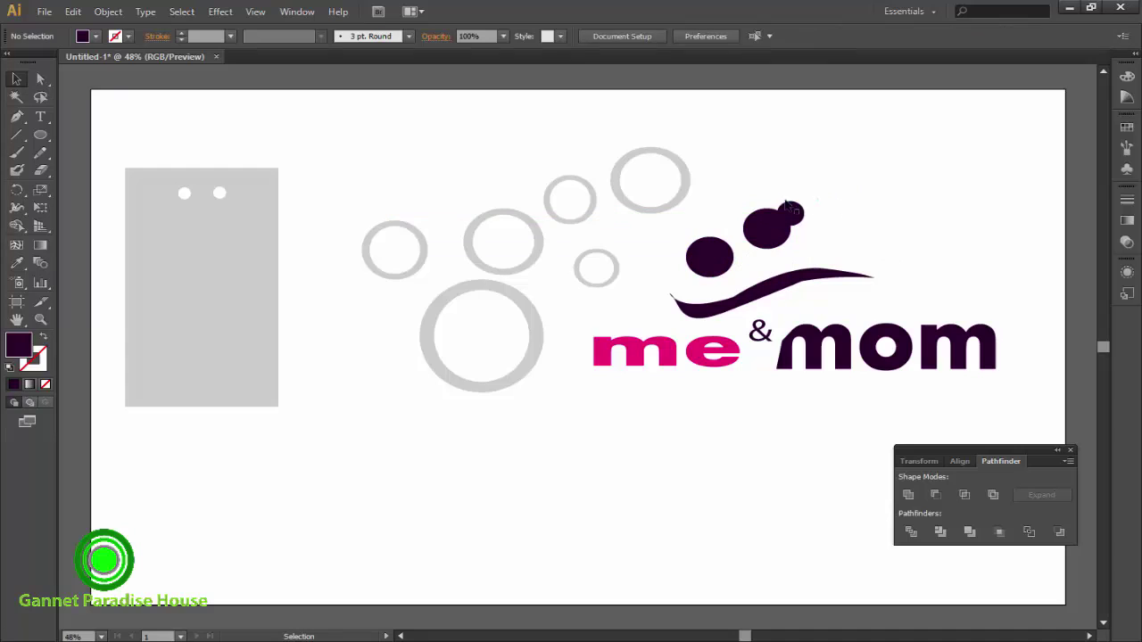
{"action": "left_click", "coordinate": [941, 494]}
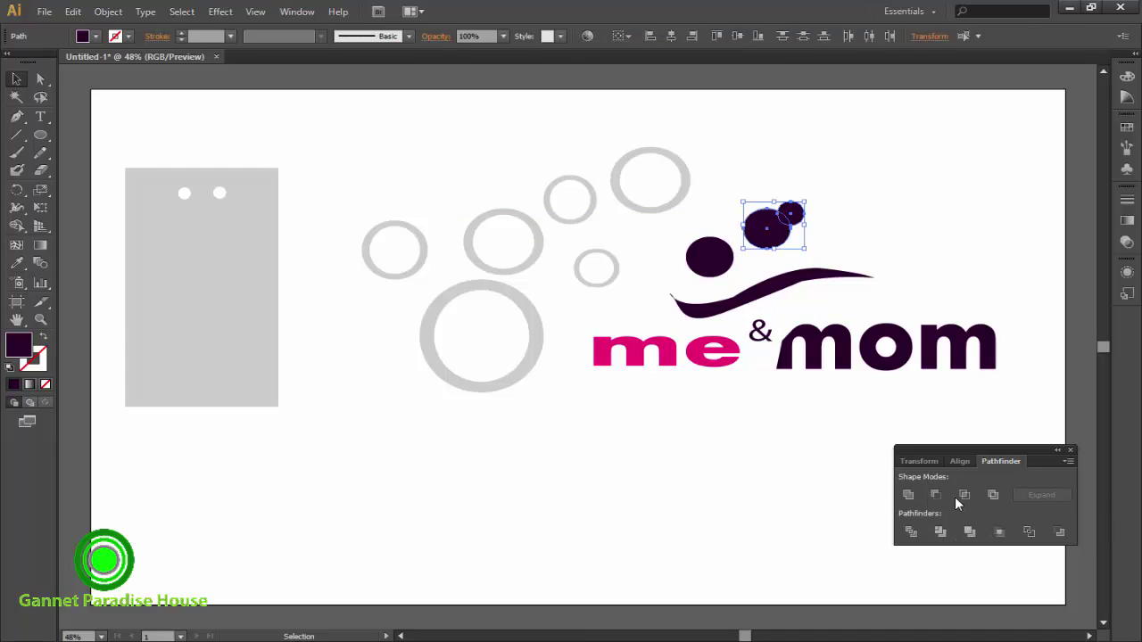
{"action": "left_click", "coordinate": [907, 494]}
{"action": "left_click", "coordinate": [917, 234]}
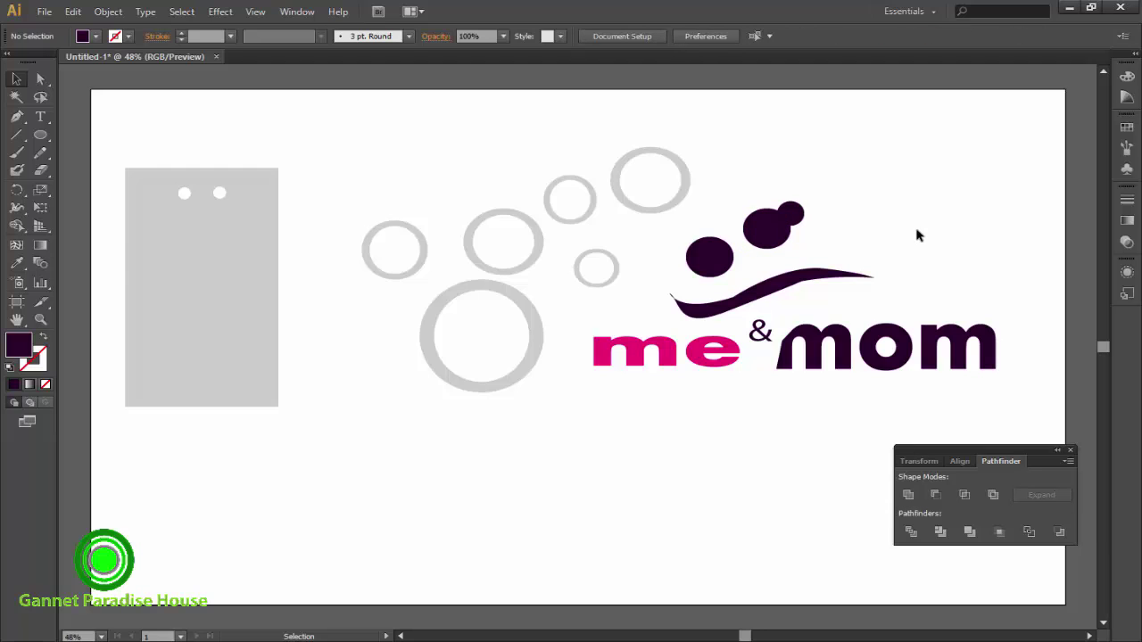
- Shrink the small circle, eyedrop the pink of 'me', and set both shapes on the swoosh
{"action": "left_click", "coordinate": [727, 260]}
{"action": "left_click_drag", "start_coordinate": [734, 278], "coordinate": [726, 272]}
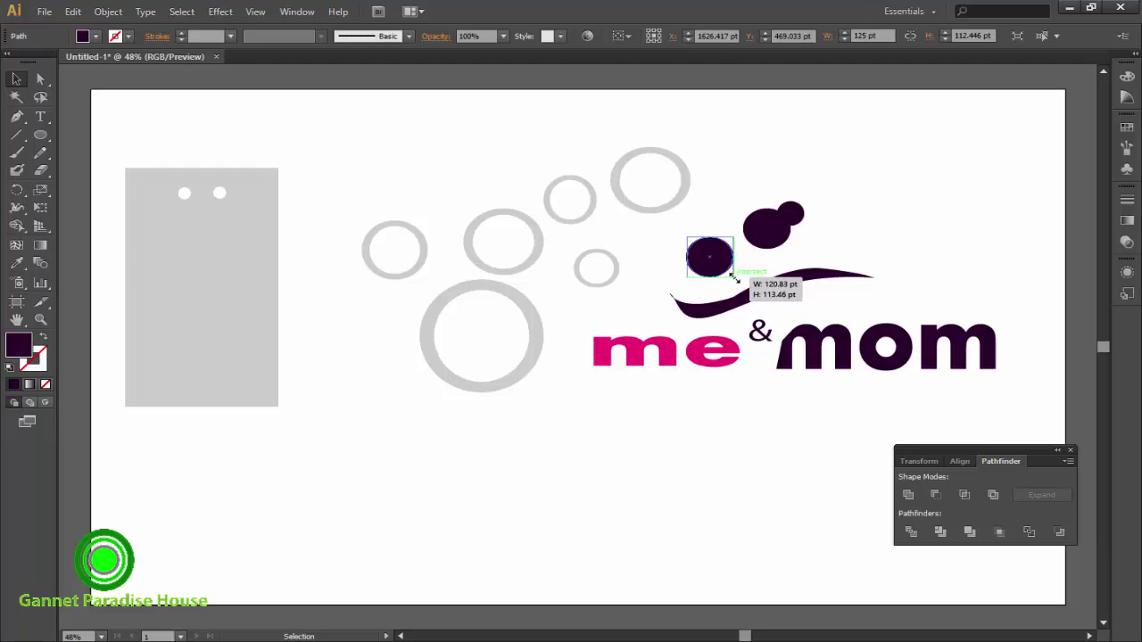
{"action": "left_click", "coordinate": [736, 277]}
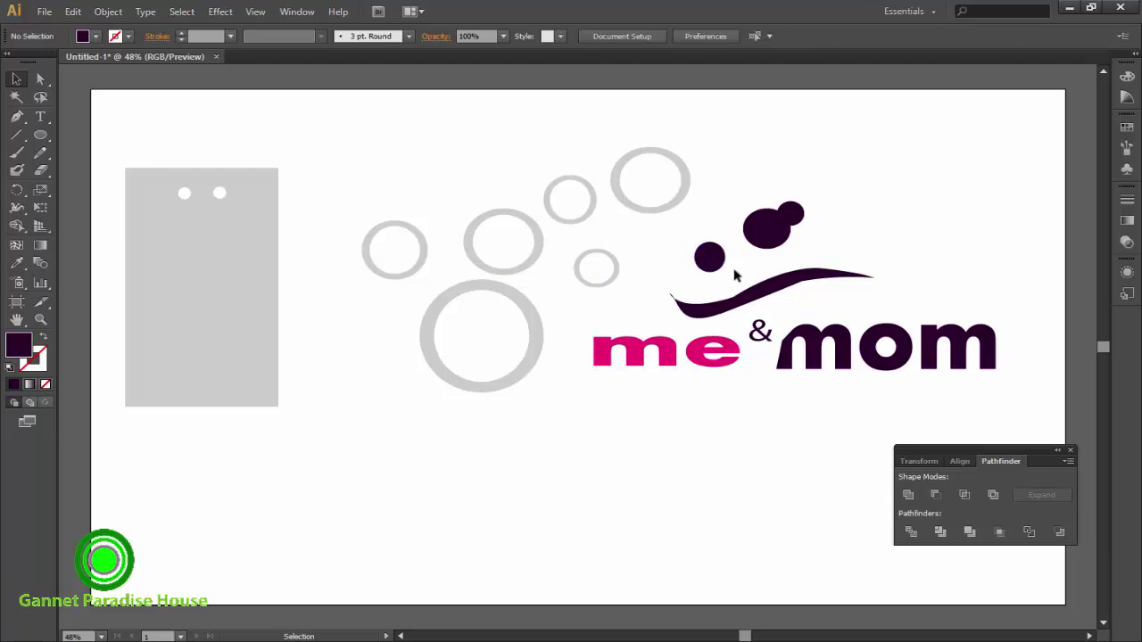
{"action": "left_click", "coordinate": [17, 262]}
{"action": "left_click", "coordinate": [602, 357]}
{"action": "left_click", "coordinate": [17, 80]}
{"action": "left_click", "coordinate": [371, 475]}
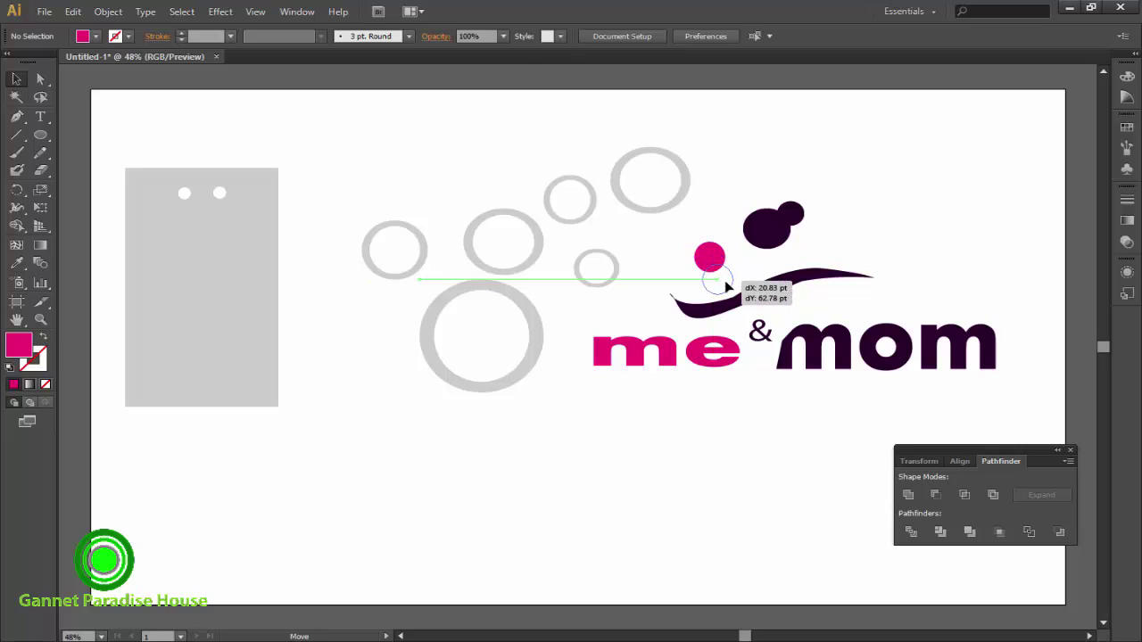
{"action": "left_click_drag", "start_coordinate": [718, 263], "coordinate": [727, 284]}
{"action": "left_click_drag", "start_coordinate": [774, 234], "coordinate": [770, 258]}
{"action": "left_click", "coordinate": [850, 235]}
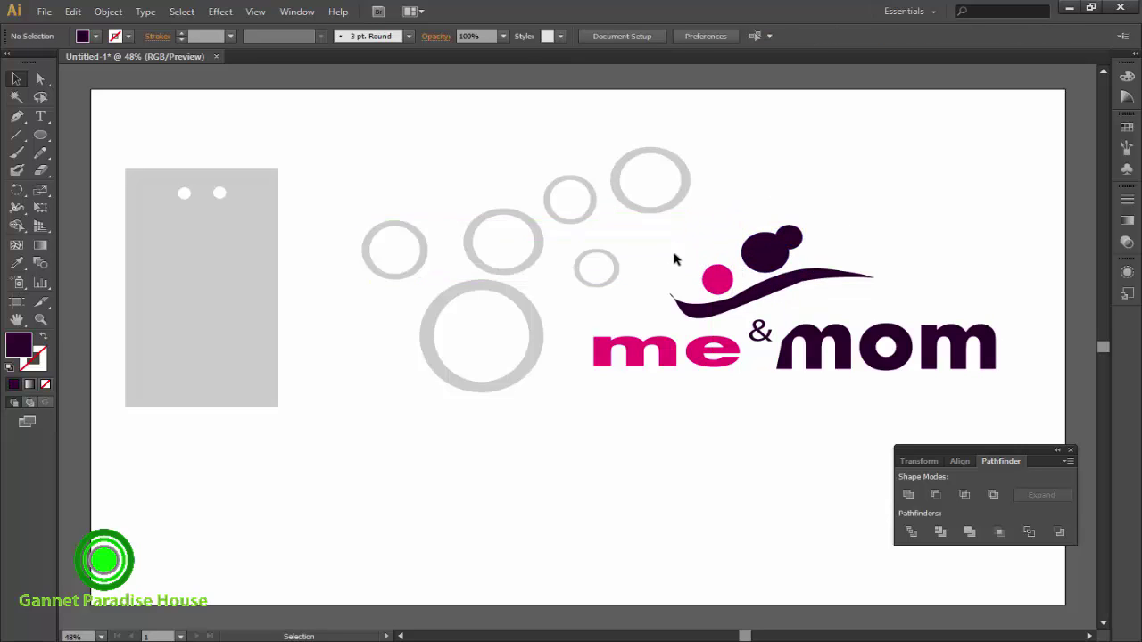
- Group all logo pieces with the text and move them to the top right
{"action": "left_click_drag", "start_coordinate": [674, 259], "coordinate": [884, 395]}
{"action": "right_click", "coordinate": [810, 345]}
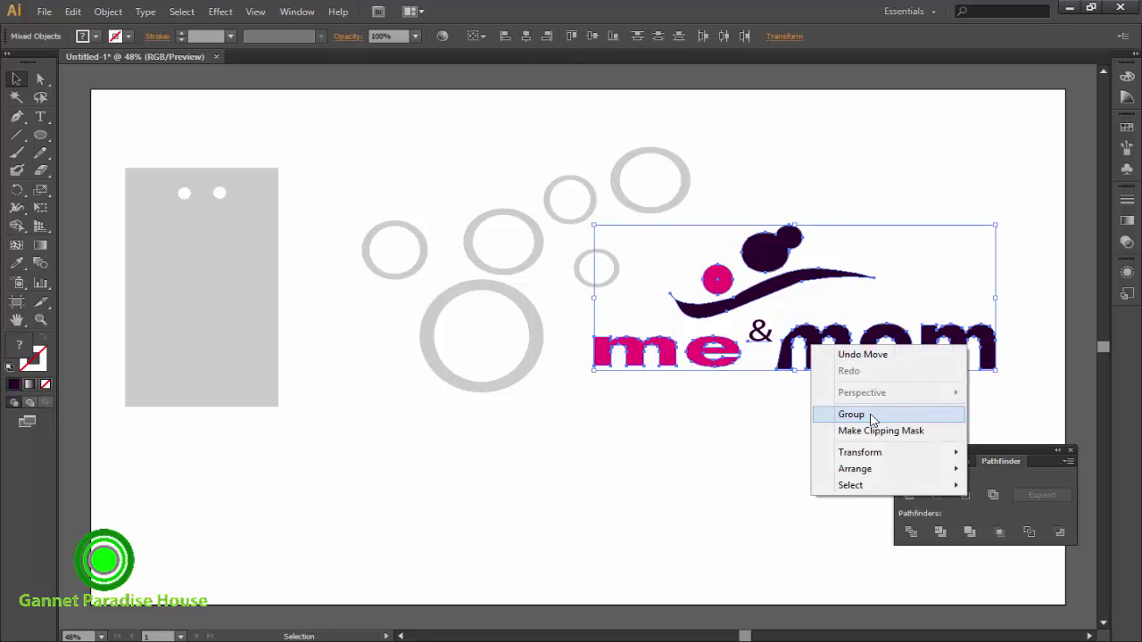
{"action": "left_click", "coordinate": [851, 414]}
{"action": "left_click_drag", "start_coordinate": [858, 353], "coordinate": [938, 241]}
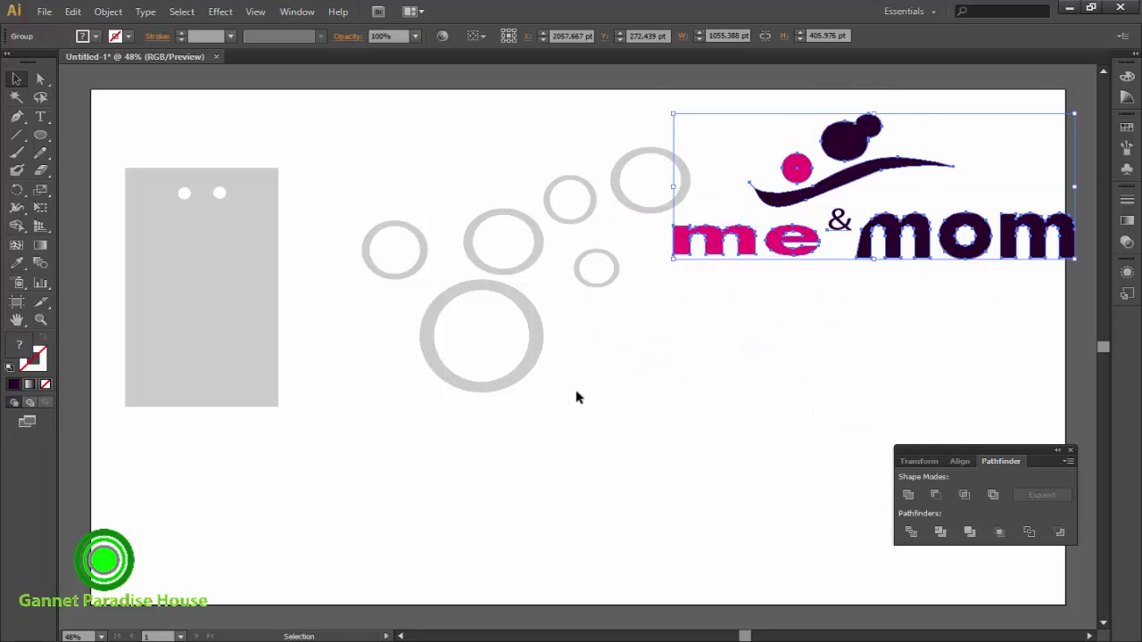
{"action": "left_click", "coordinate": [1057, 449]}
{"action": "left_click", "coordinate": [955, 448]}
- Add the tagline 'grow up in style', enlarge it and place it under 'me & mom'
{"action": "left_click", "coordinate": [39, 116]}
{"action": "type", "text": "grow up instyle"}
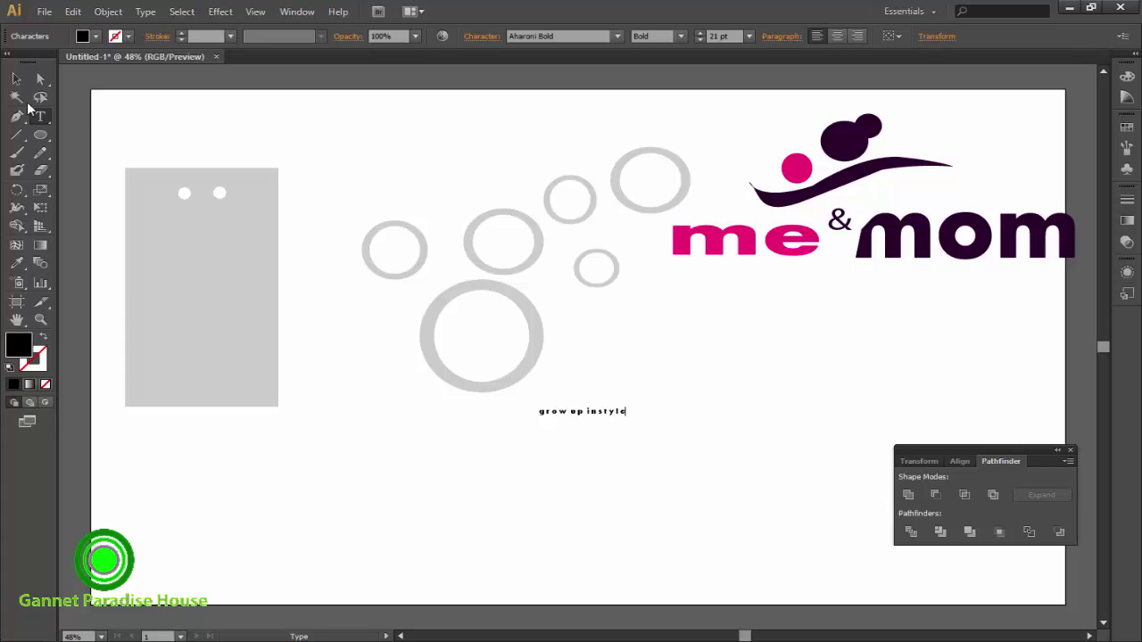
{"action": "left_click", "coordinate": [16, 79]}
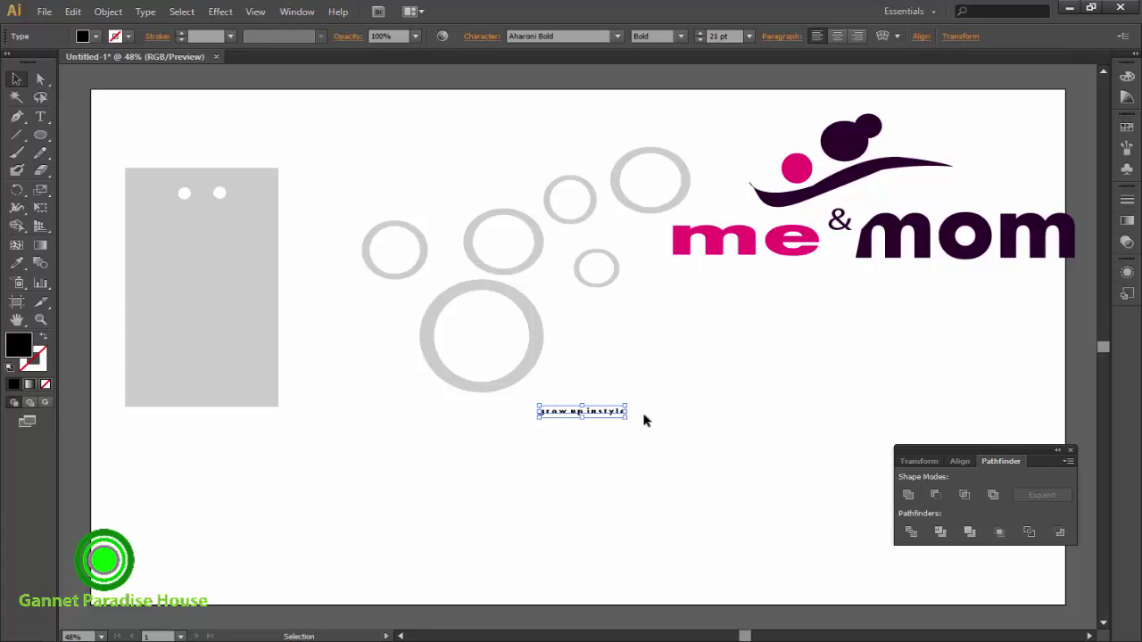
{"action": "left_click_drag", "start_coordinate": [627, 418], "coordinate": [912, 493]}
{"action": "left_click_drag", "start_coordinate": [727, 464], "coordinate": [877, 318]}
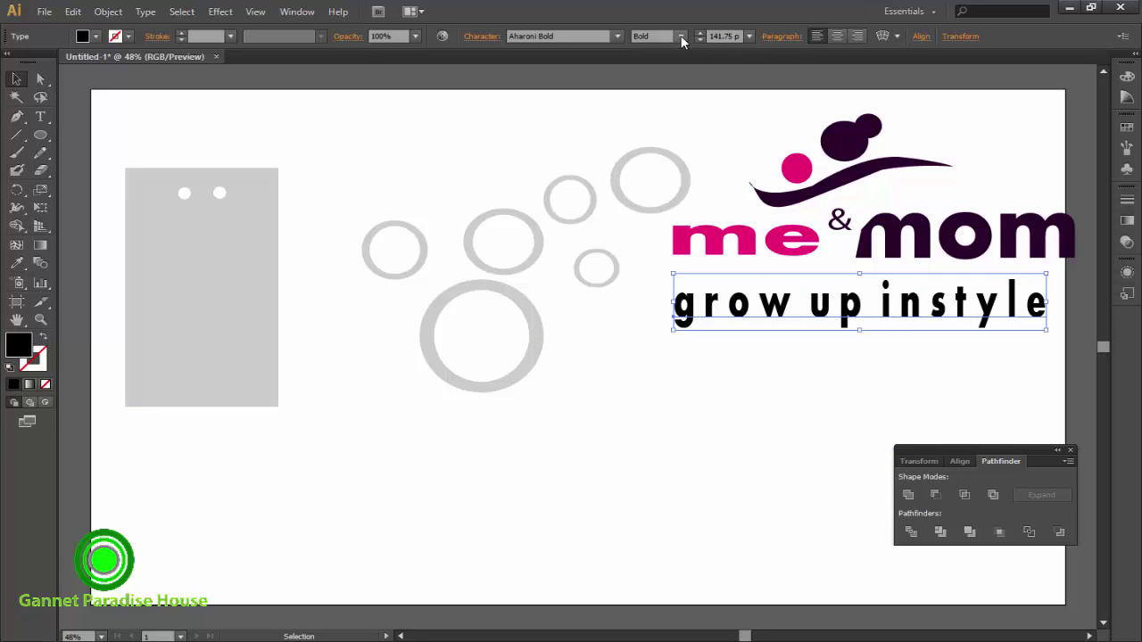
- Set the tagline in Meiryo UI and stretch it to the logo's width
{"action": "right_click", "coordinate": [743, 304]}
{"action": "mouse_move", "coordinate": [802, 349]}
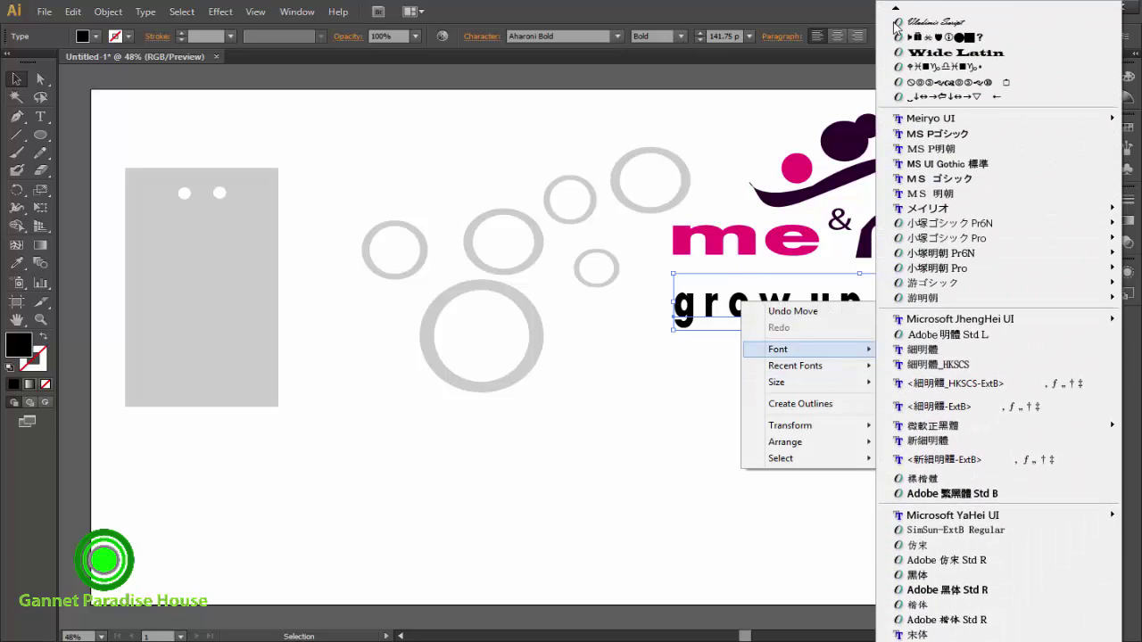
{"action": "mouse_move", "coordinate": [931, 118]}
{"action": "left_click", "coordinate": [790, 119]}
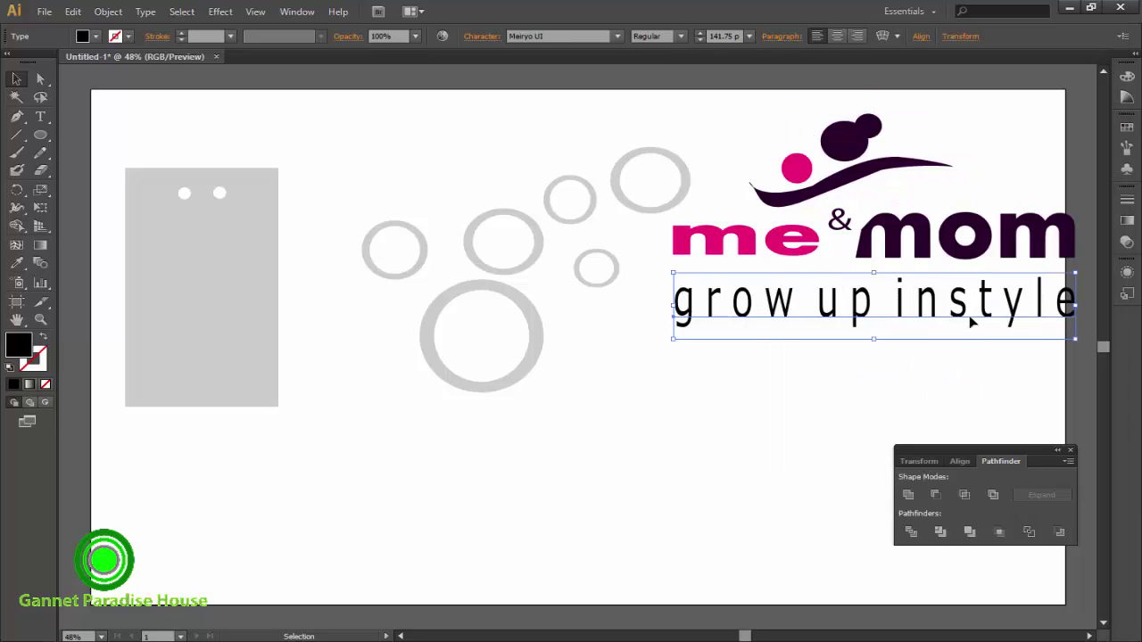
{"action": "left_click_drag", "start_coordinate": [968, 321], "coordinate": [936, 330]}
{"action": "double_click", "coordinate": [917, 312]}
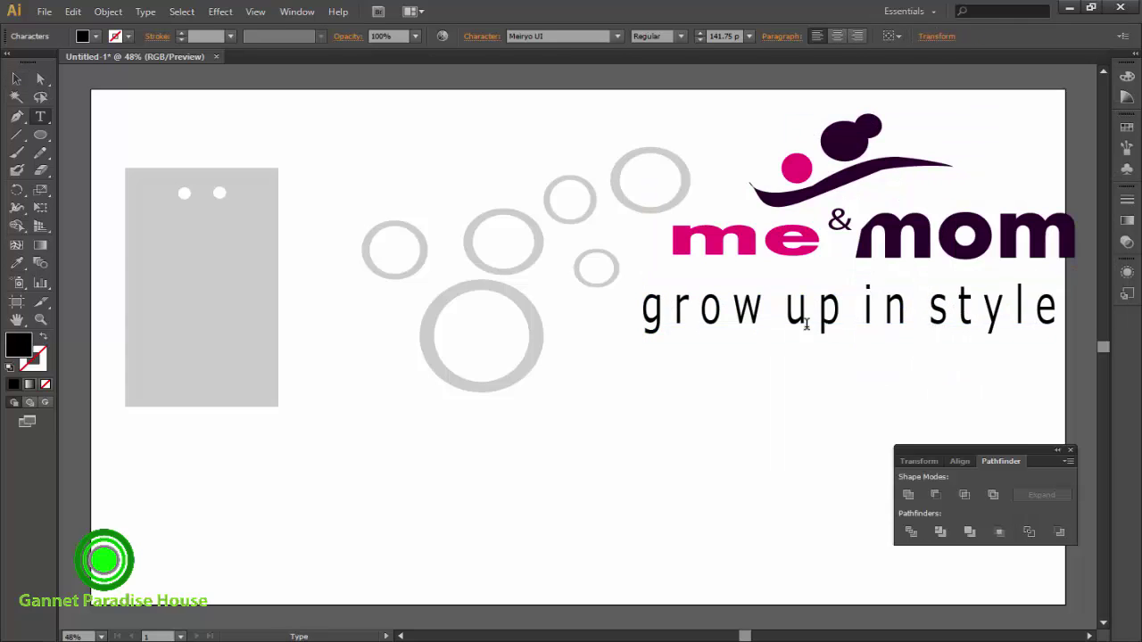
{"action": "key", "text": "Escape"}
{"action": "left_click_drag", "start_coordinate": [1059, 334], "coordinate": [1074, 338]}
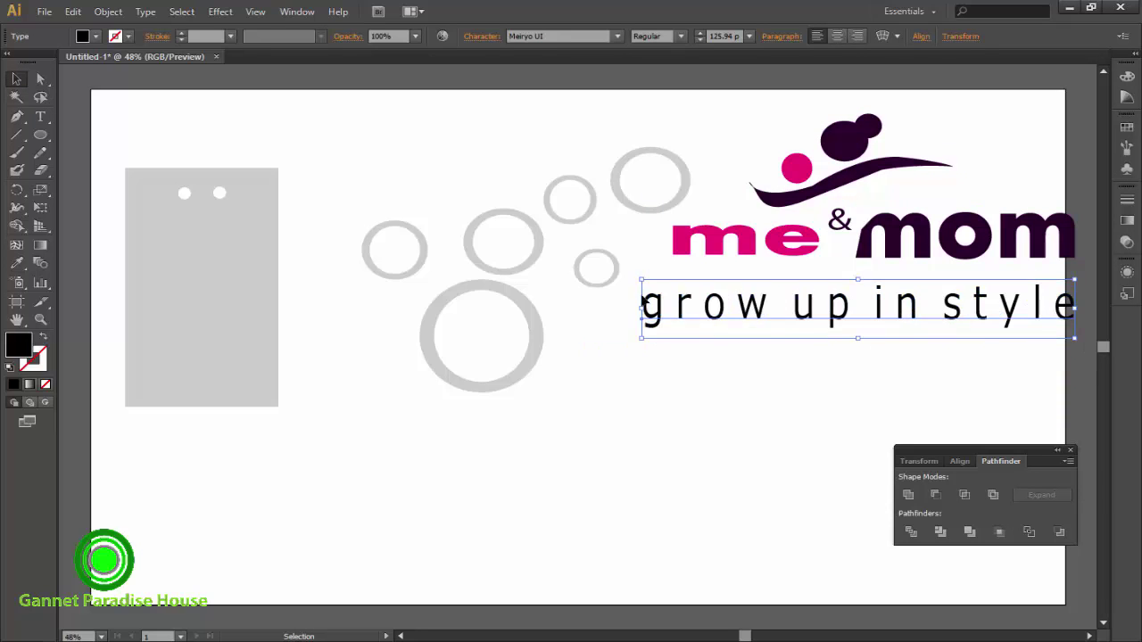
{"action": "left_click_drag", "start_coordinate": [641, 308], "coordinate": [673, 309]}
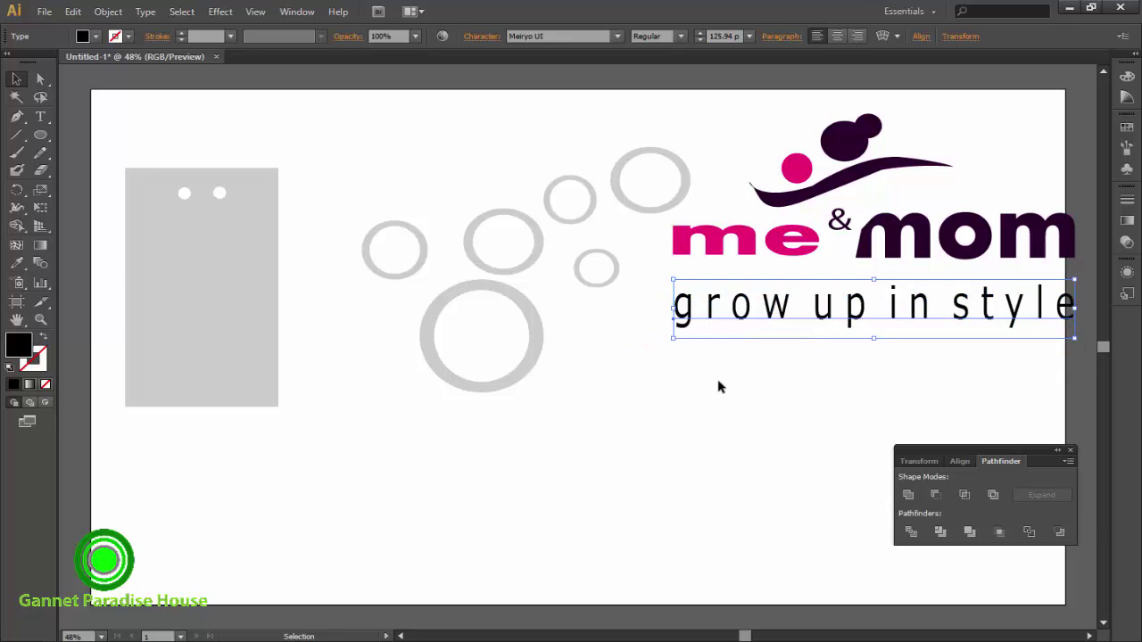
- Add bold 63 pt text 'An Exclusive Outlet for kids and Ladies' under the tagline
{"action": "left_click", "coordinate": [40, 116]}
{"action": "left_click", "coordinate": [323, 474]}
{"action": "type", "text": "An Exclusive Outlet for kids and Ladies"}
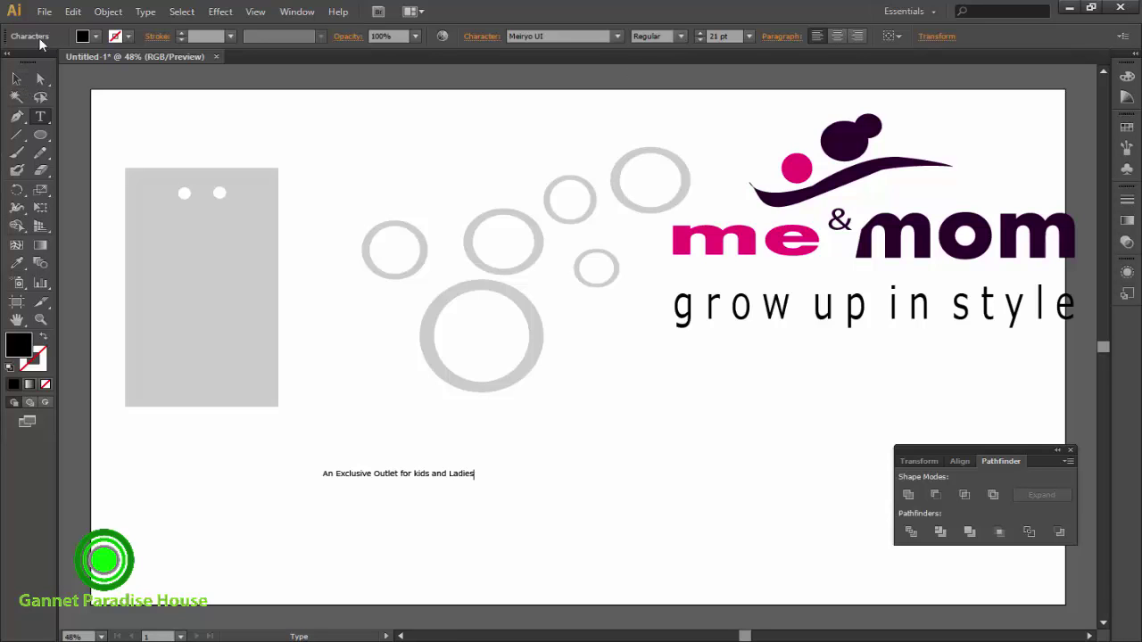
{"action": "left_click", "coordinate": [16, 78]}
{"action": "left_click", "coordinate": [680, 35]}
{"action": "left_click", "coordinate": [675, 84]}
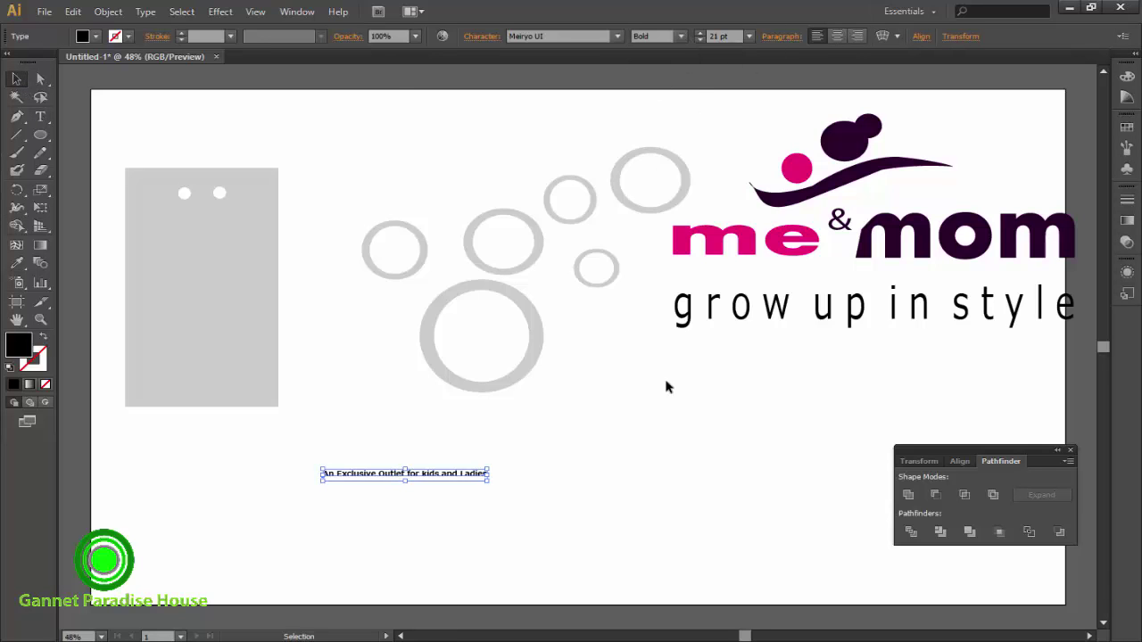
{"action": "left_click_drag", "start_coordinate": [486, 482], "coordinate": [603, 501]}
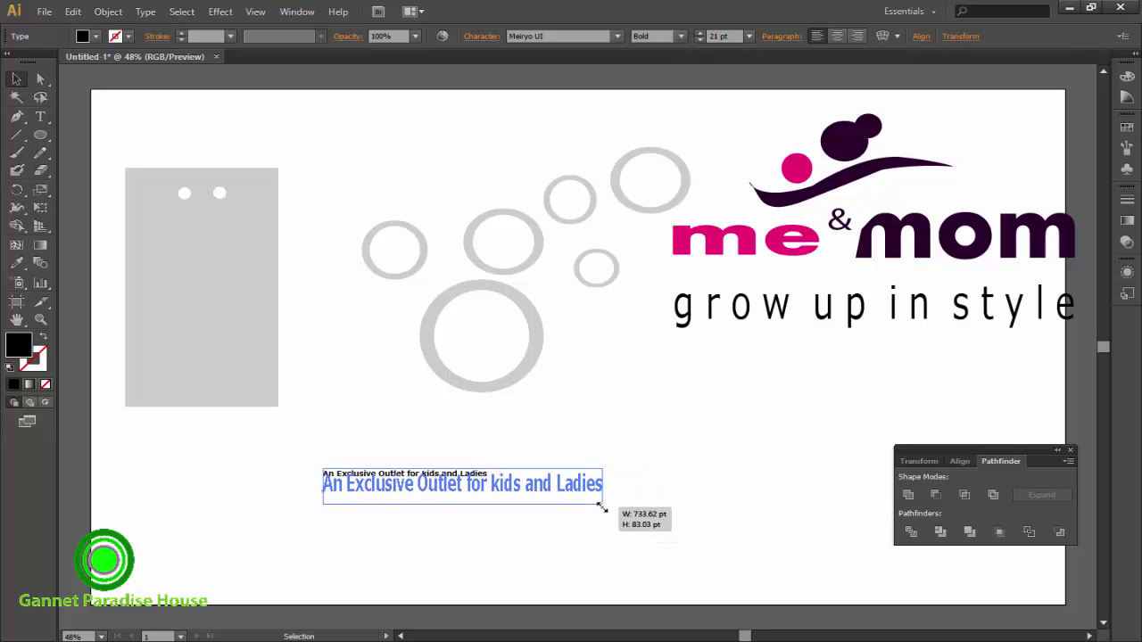
{"action": "mouse_move", "coordinate": [470, 482]}
{"action": "left_mouse_down"}
{"action": "mouse_move", "coordinate": [879, 397]}
{"action": "mouse_move", "coordinate": [872, 349]}
{"action": "left_mouse_up"}
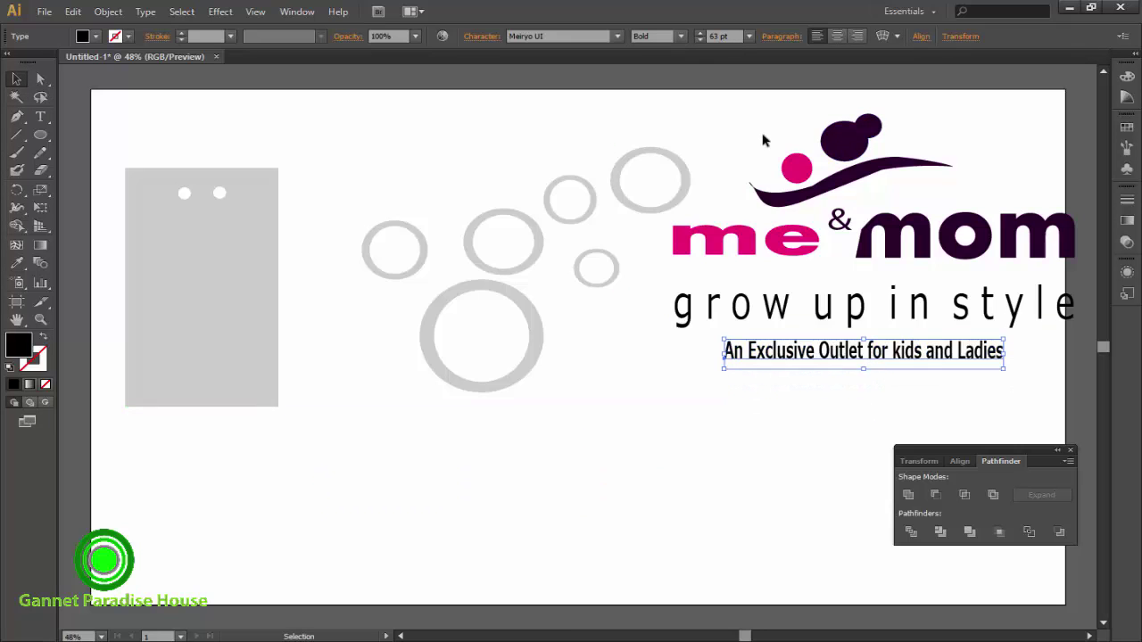
- Group the logo, tagline and subtitle into one block
{"action": "left_click_drag", "start_coordinate": [763, 140], "coordinate": [911, 401]}
{"action": "right_click", "coordinate": [884, 355]}
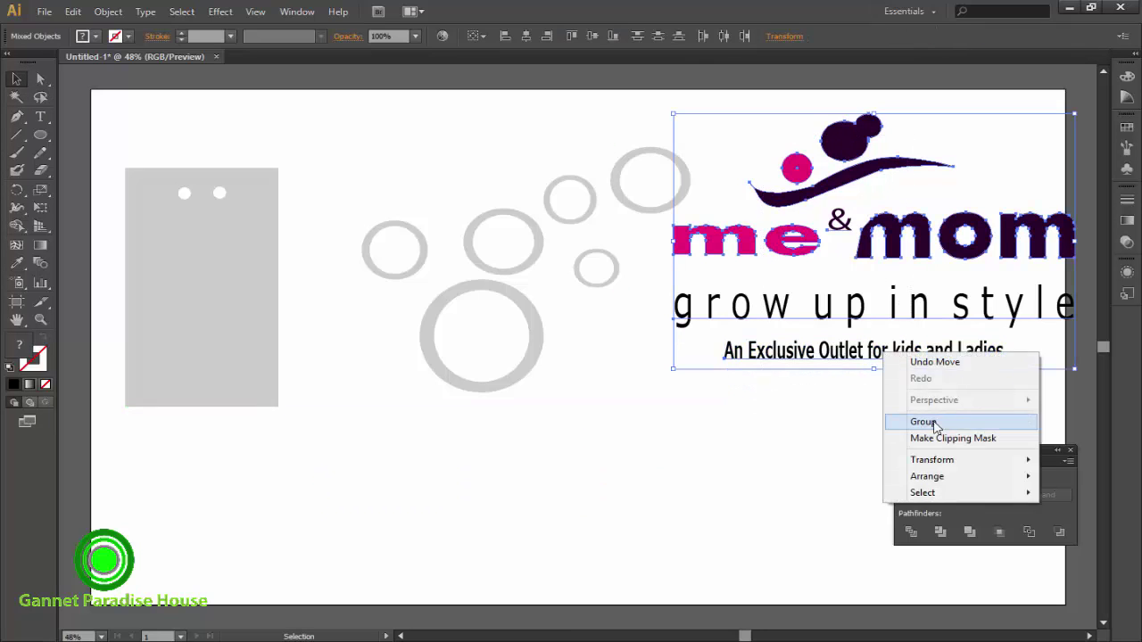
{"action": "left_click", "coordinate": [924, 422]}
{"action": "left_click", "coordinate": [533, 437]}
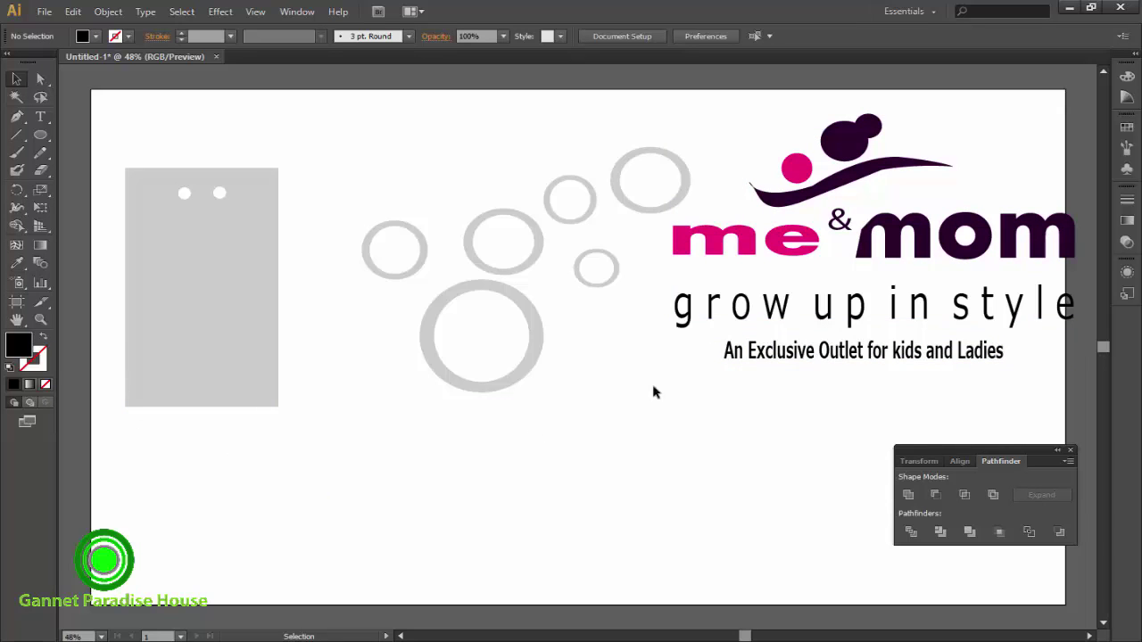
- Select the grey tag and create a new 2560 × 1440 pt document, Untitled-2
{"action": "left_click", "coordinate": [244, 275]}
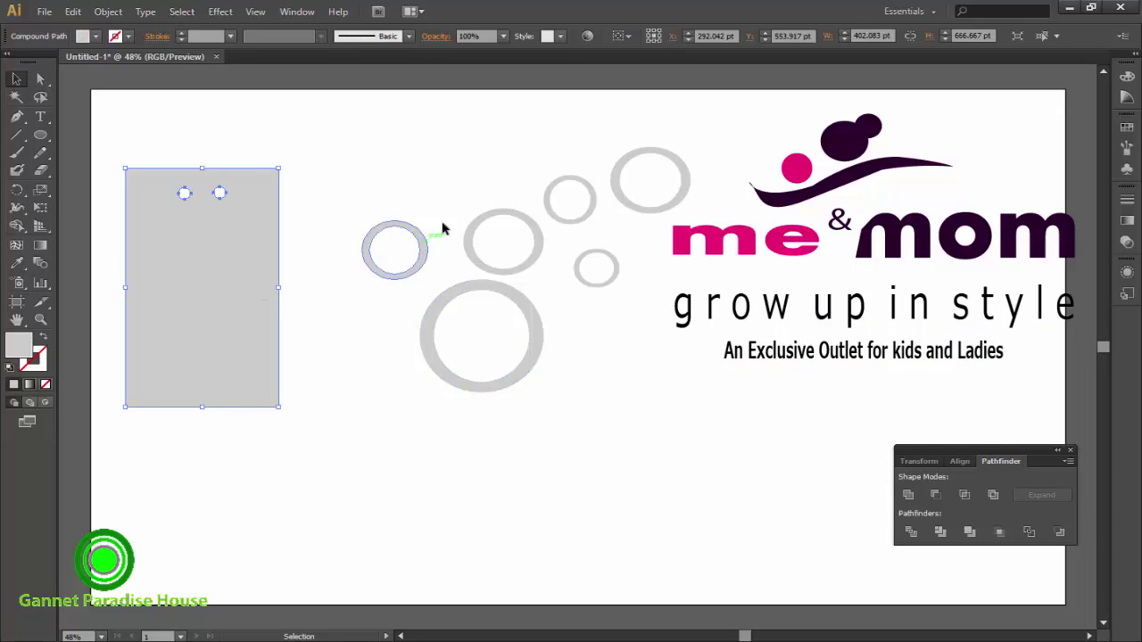
{"action": "left_click", "coordinate": [42, 11]}
{"action": "left_click", "coordinate": [72, 29]}
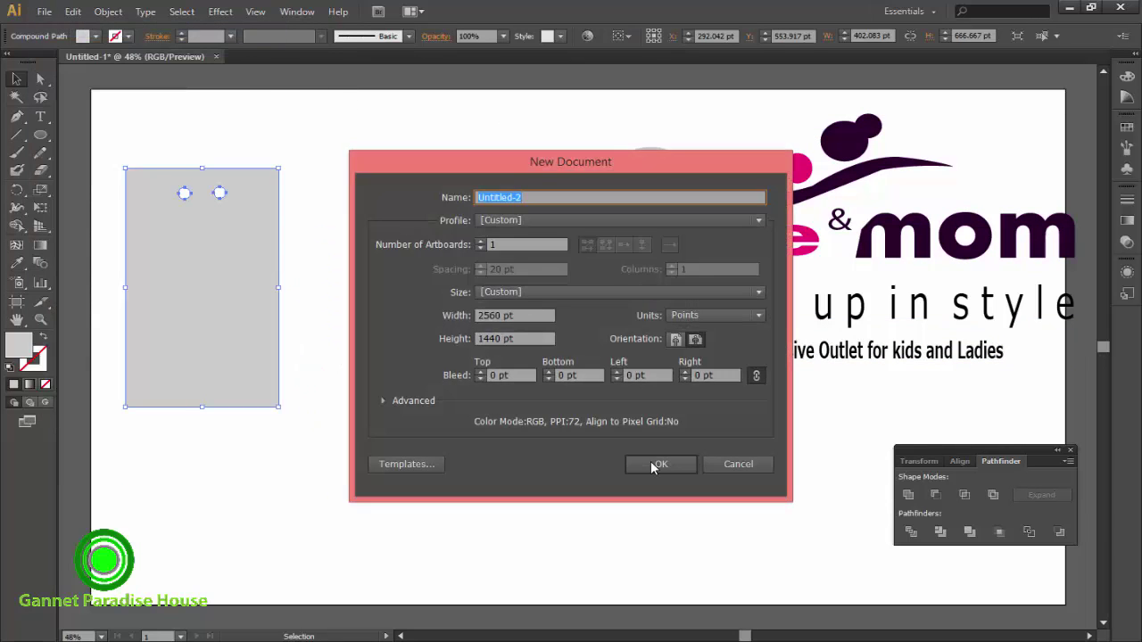
{"action": "left_click", "coordinate": [657, 462]}
- Paste the grey tag into Untitled-2 and enlarge it taller down the page
{"action": "left_click", "coordinate": [134, 56]}
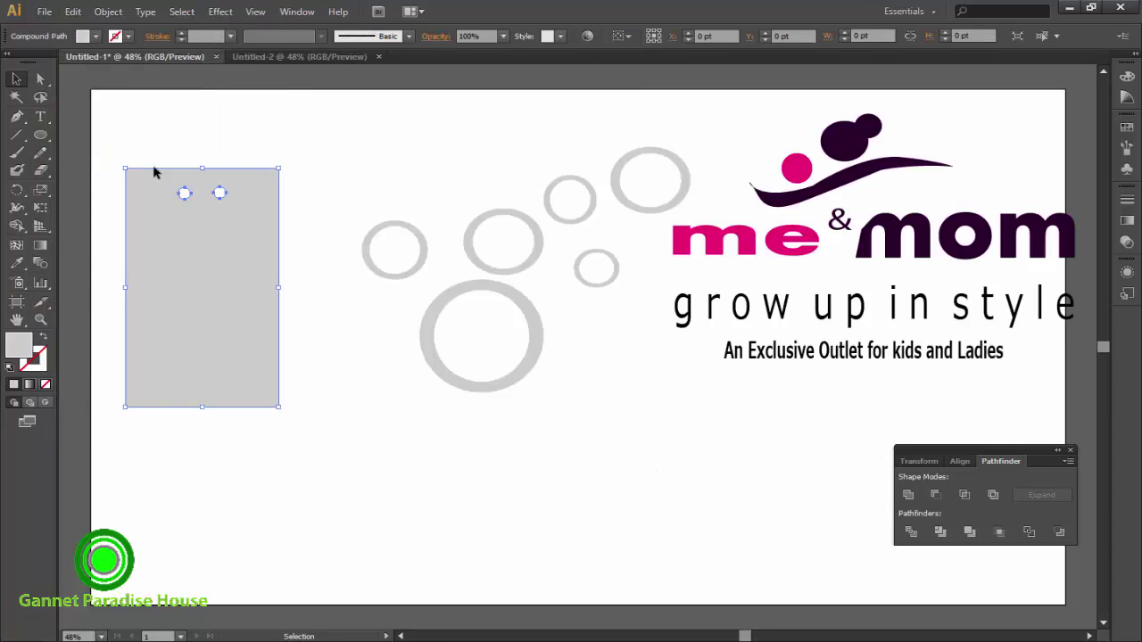
{"action": "key", "text": "ctrl+Tab"}
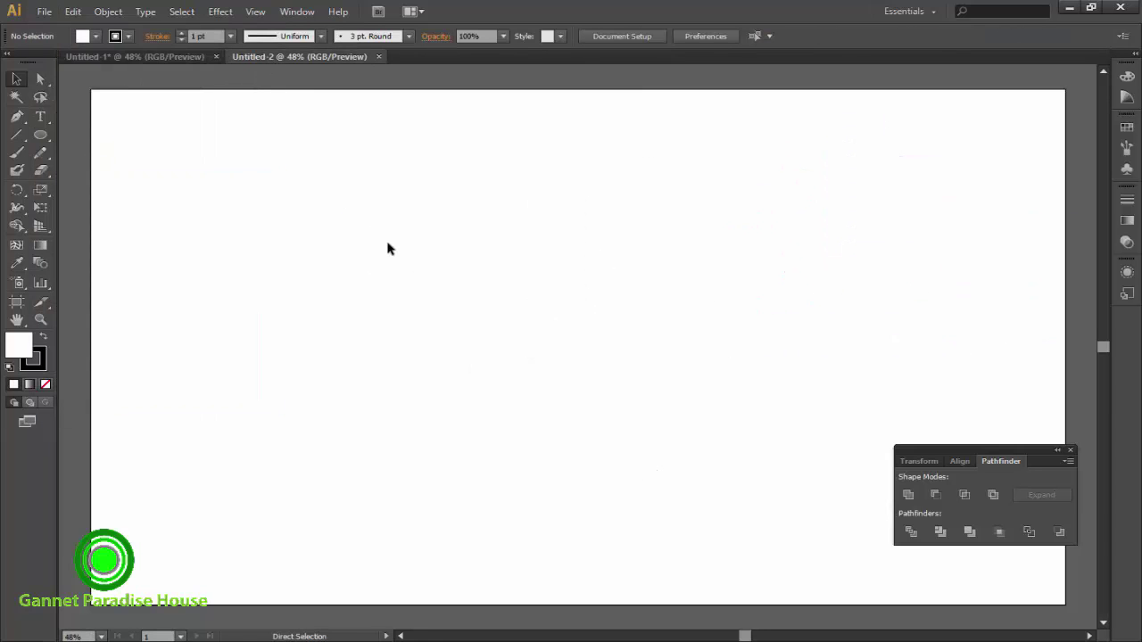
{"action": "key", "text": "ctrl+v"}
{"action": "left_click_drag", "start_coordinate": [654, 467], "coordinate": [792, 539]}
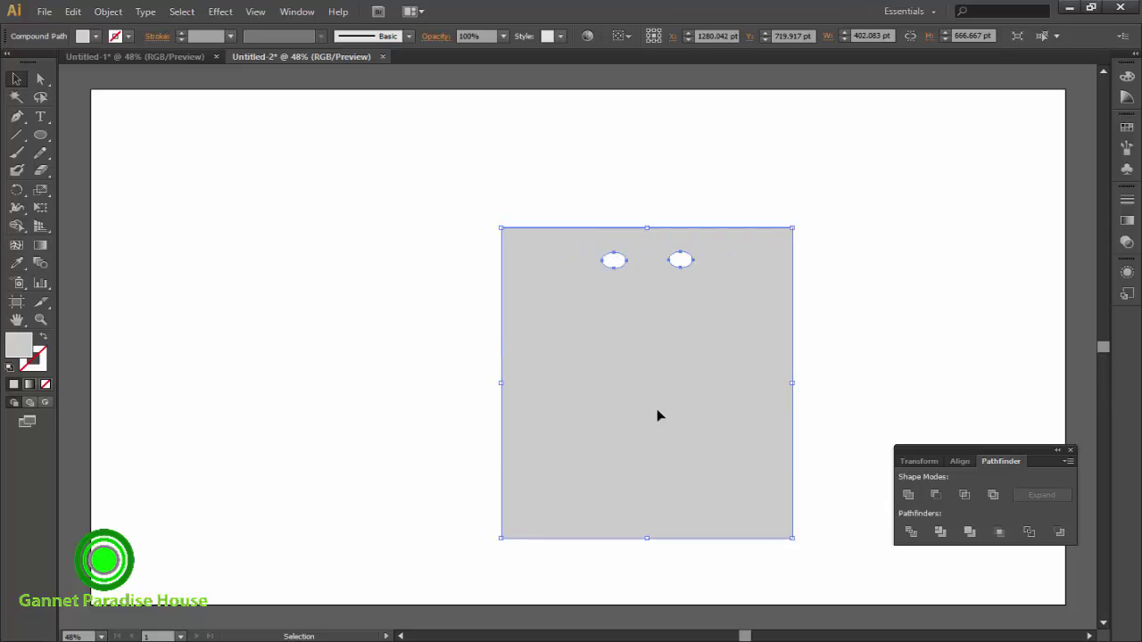
{"action": "mouse_move", "coordinate": [657, 413]}
{"action": "left_mouse_down"}
{"action": "mouse_move", "coordinate": [415, 170]}
{"action": "mouse_move", "coordinate": [687, 564]}
{"action": "left_mouse_up"}
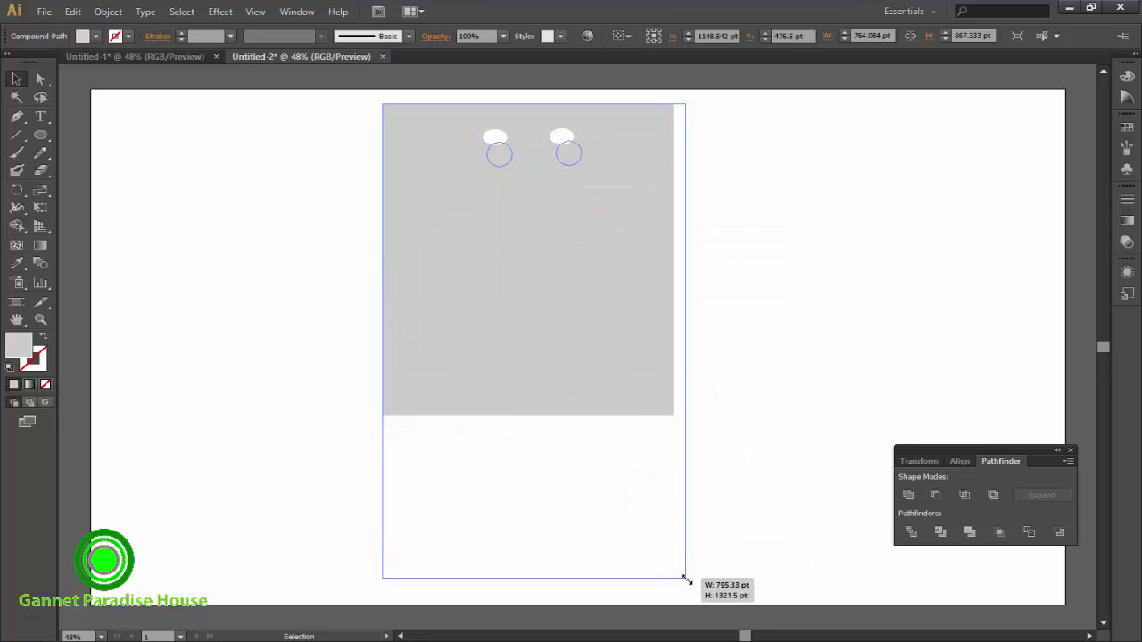
{"action": "left_click", "coordinate": [773, 235]}
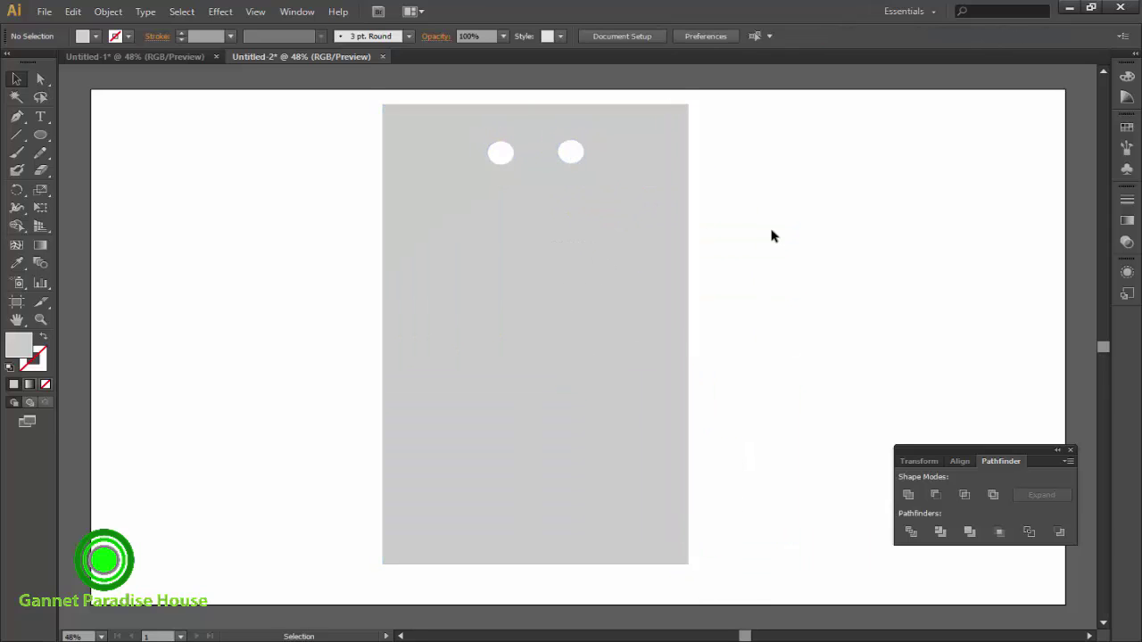
- Delete the pasted tag and draw a tall rectangle in the page centre
{"action": "left_click", "coordinate": [663, 260]}
{"action": "key", "text": "Delete"}
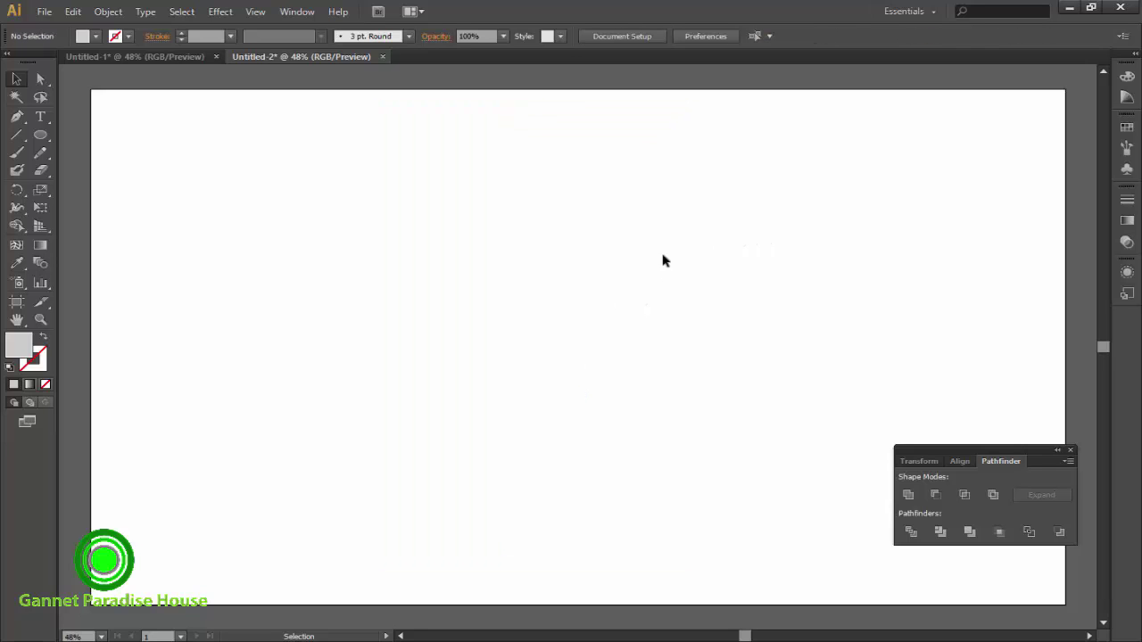
{"action": "left_click_drag", "start_coordinate": [40, 135], "coordinate": [98, 133]}
{"action": "left_click_drag", "start_coordinate": [418, 107], "coordinate": [715, 586]}
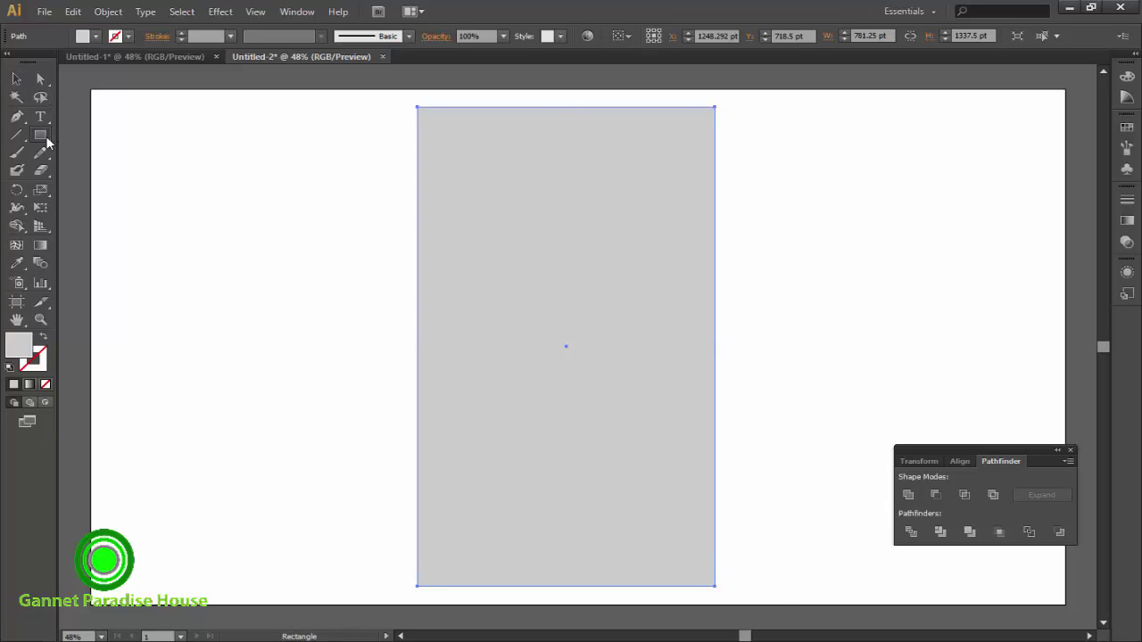
- Draw a small darker-grey ellipse and move it near the rectangle's top
{"action": "left_click_drag", "start_coordinate": [279, 133], "coordinate": [303, 156]}
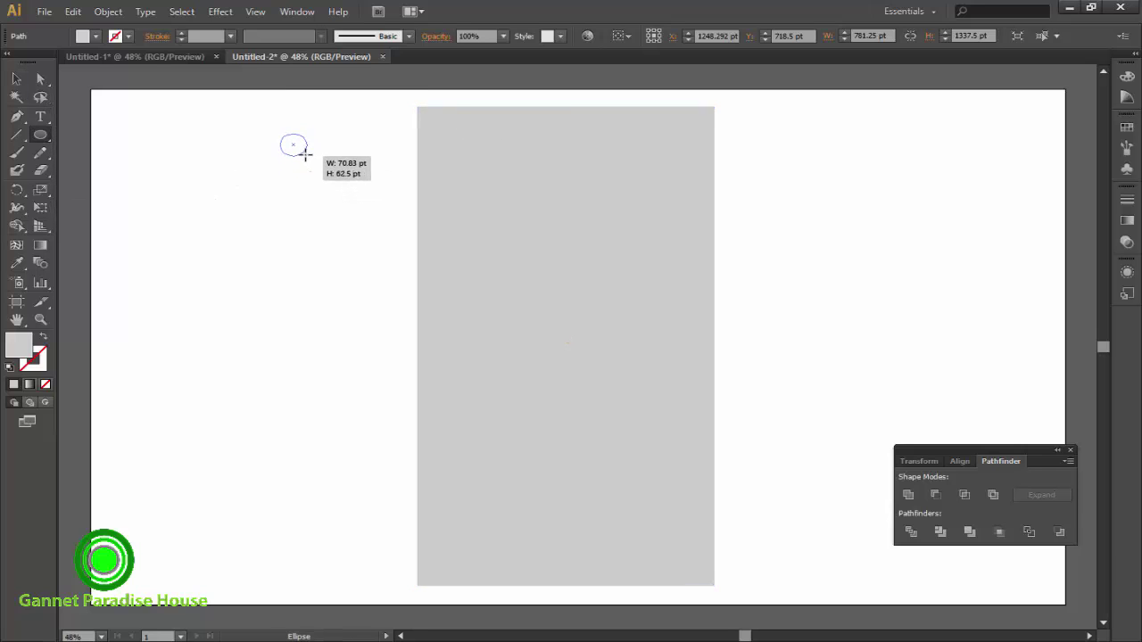
{"action": "left_click", "coordinate": [95, 36]}
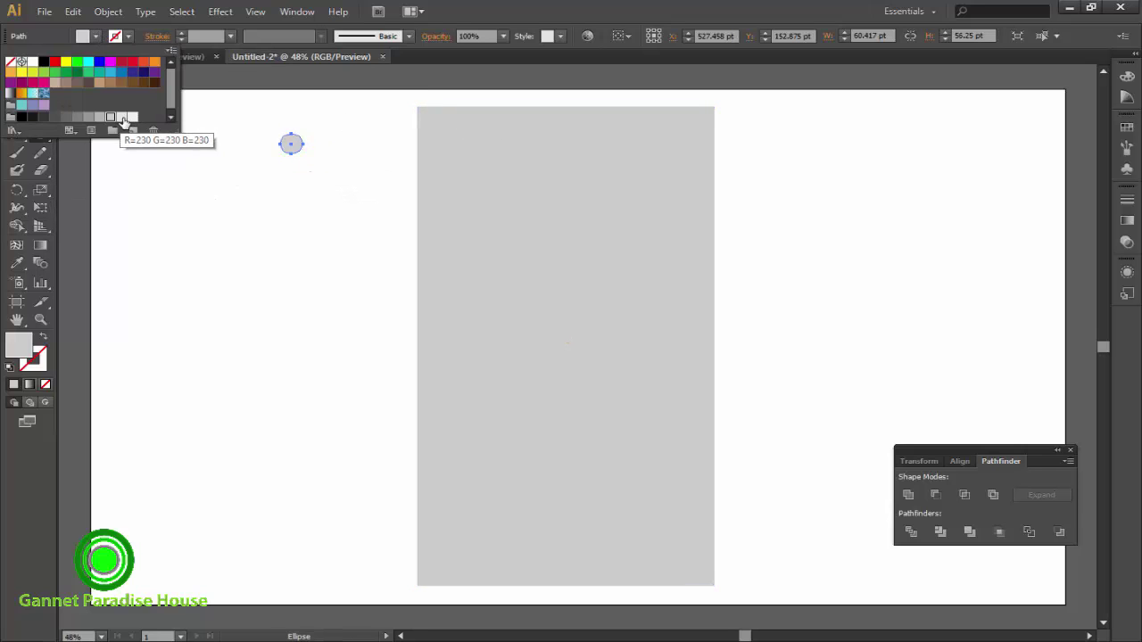
{"action": "left_click", "coordinate": [77, 117]}
{"action": "key", "text": "Escape"}
{"action": "key", "text": "v"}
{"action": "left_click_drag", "start_coordinate": [291, 144], "coordinate": [587, 140]}
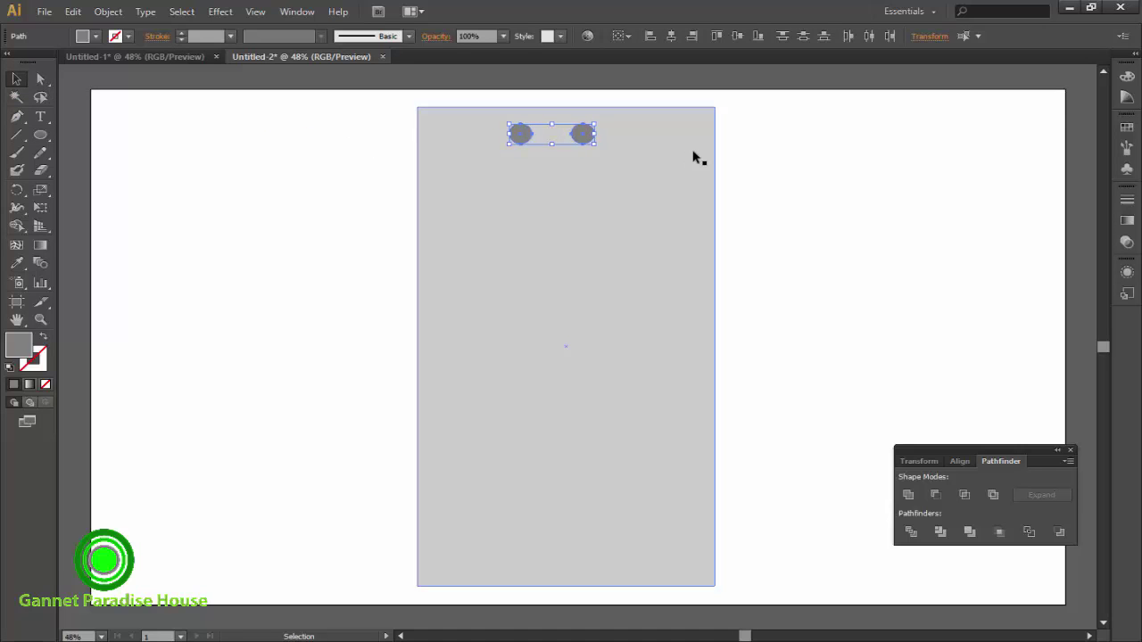
- Centre the ovals and cut the right oval out of the rectangle with Pathfinder Exclude
{"action": "key", "text": "shift+Right"}
{"action": "key", "text": "shift+Right"}
{"action": "key", "text": "shift+Right"}
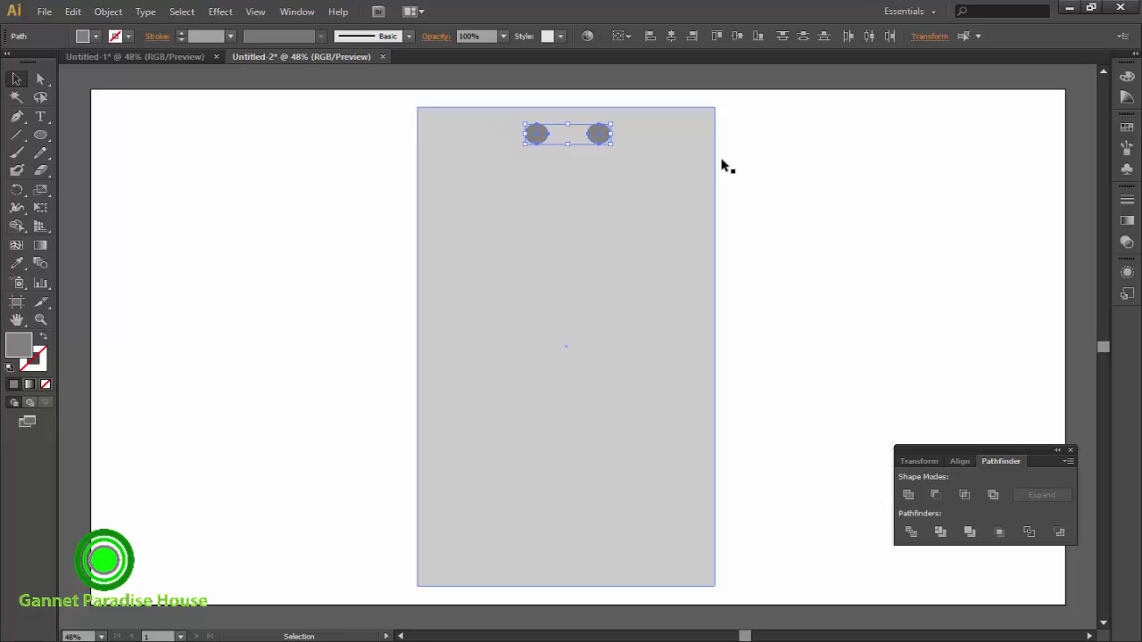
{"action": "left_click", "coordinate": [722, 165]}
{"action": "left_click", "coordinate": [598, 136]}
{"action": "left_click", "coordinate": [664, 191], "text": "shift"}
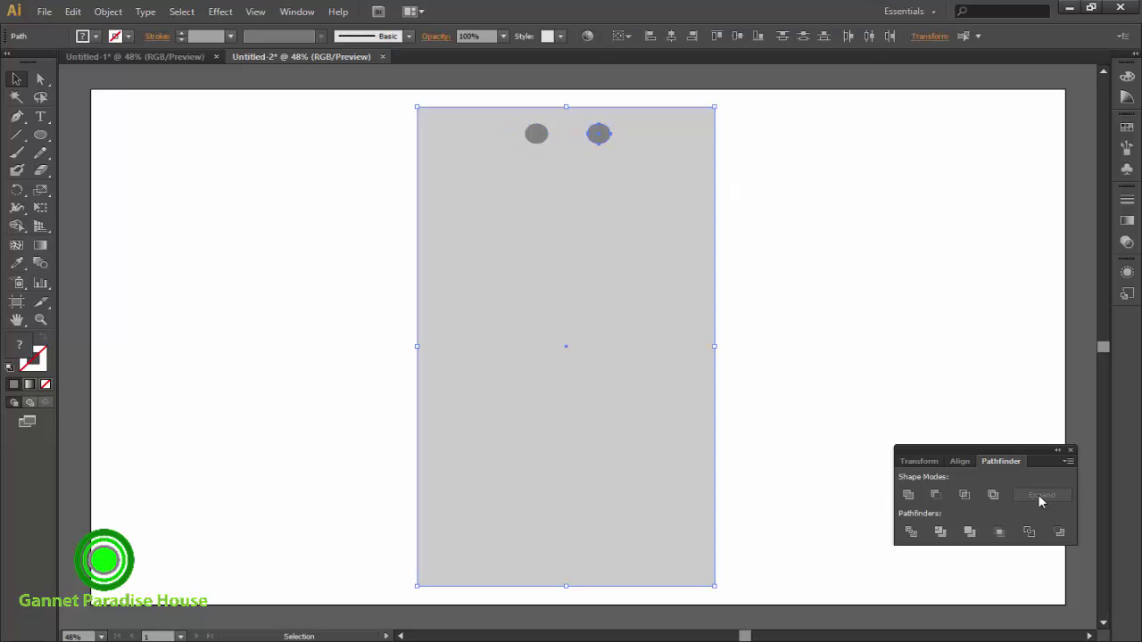
{"action": "left_click", "coordinate": [993, 494]}
- Send the holed rectangle behind the other shapes and move it left
{"action": "right_click", "coordinate": [533, 152]}
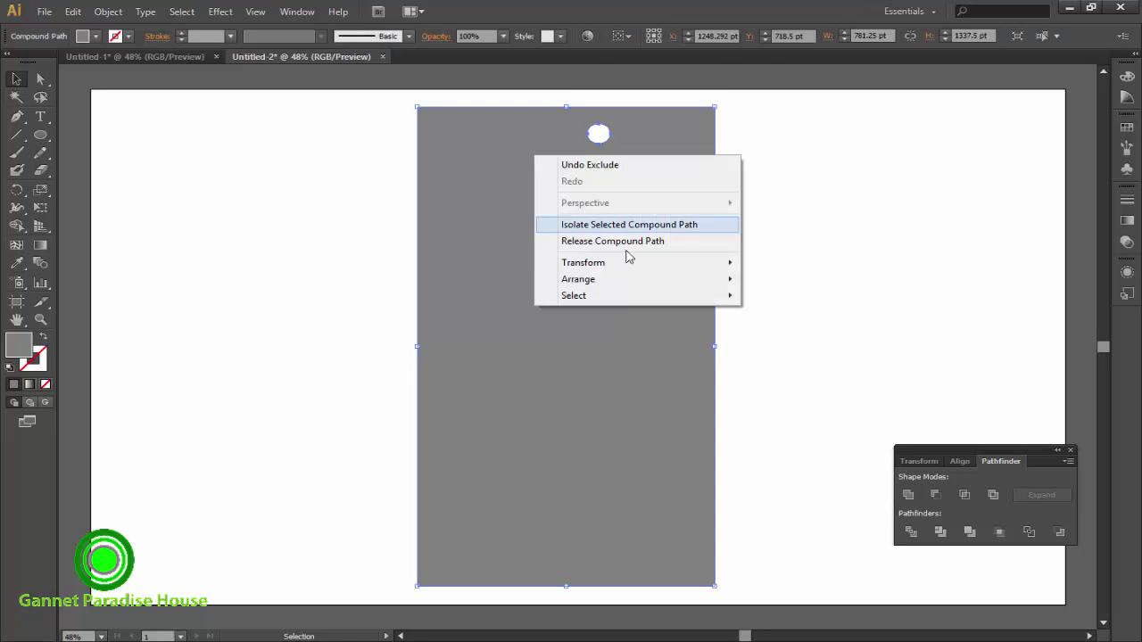
{"action": "left_click", "coordinate": [803, 329]}
{"action": "mouse_move", "coordinate": [613, 197]}
{"action": "left_mouse_down"}
{"action": "mouse_move", "coordinate": [243, 165]}
{"action": "mouse_move", "coordinate": [257, 168]}
{"action": "left_mouse_up"}
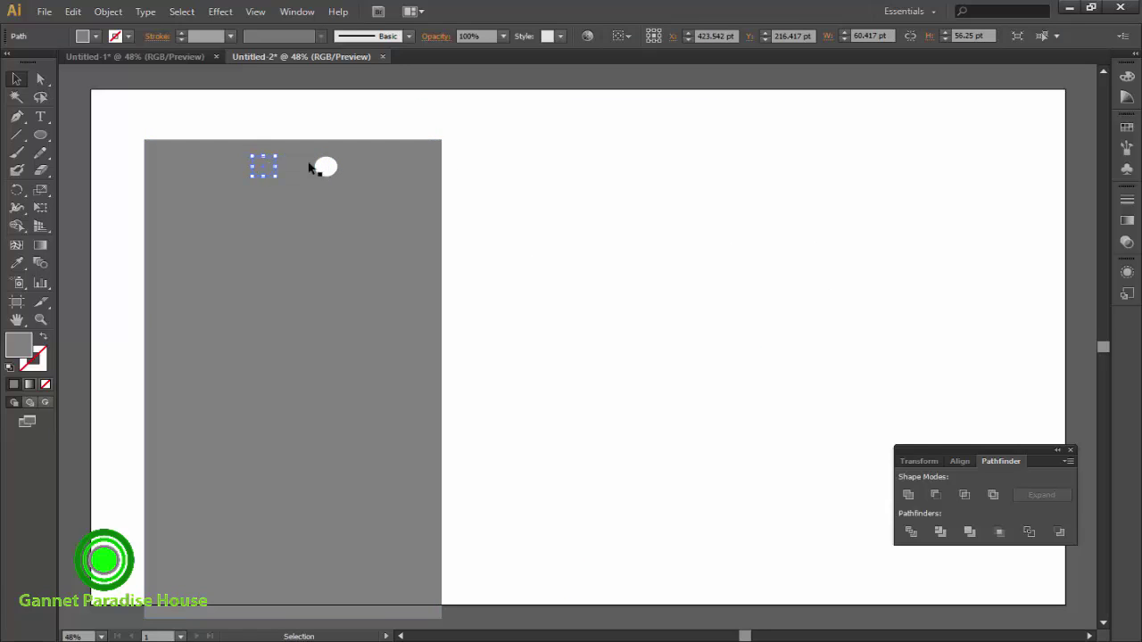
- Fill the small oval darker grey and exclude it from the tag as a second hole
{"action": "left_click", "coordinate": [90, 35]}
{"action": "left_click", "coordinate": [67, 115]}
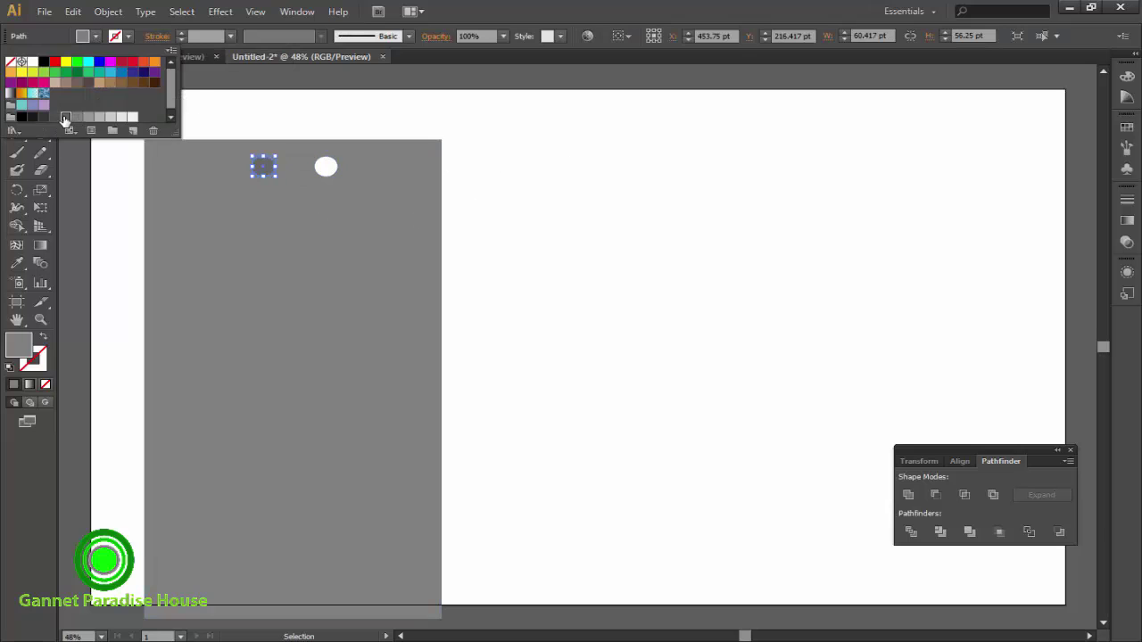
{"action": "key", "text": "Escape"}
{"action": "left_click", "coordinate": [650, 258]}
{"action": "left_click", "coordinate": [219, 185]}
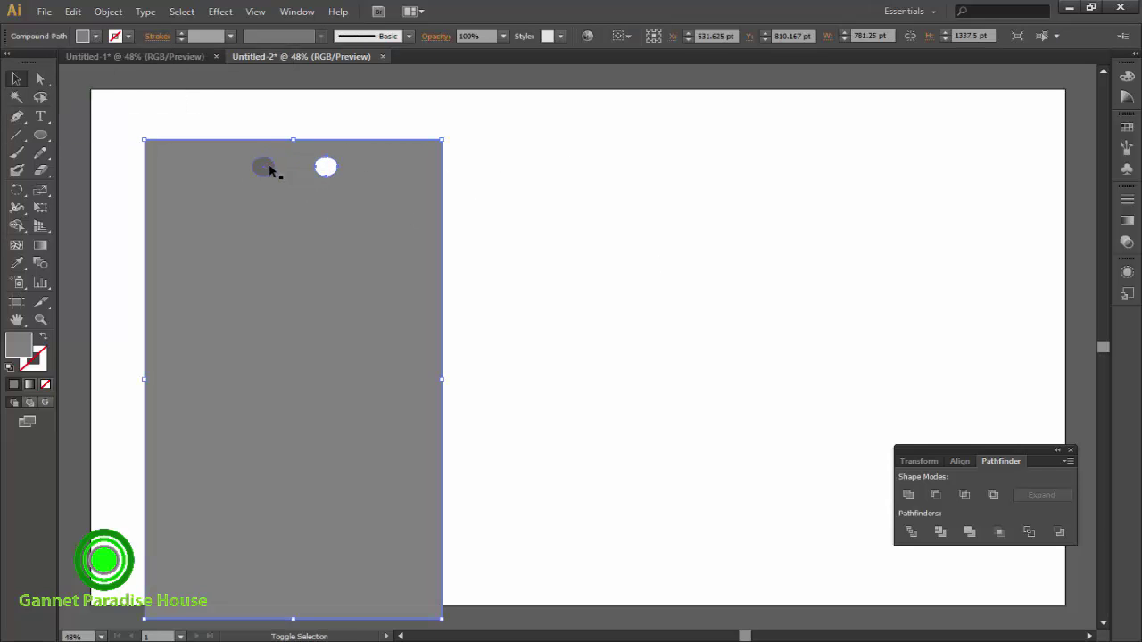
{"action": "left_click", "coordinate": [993, 494]}
{"action": "left_click_drag", "start_coordinate": [378, 312], "coordinate": [609, 271]}
- Change the tag's fill to a very light grey
{"action": "left_click", "coordinate": [87, 37]}
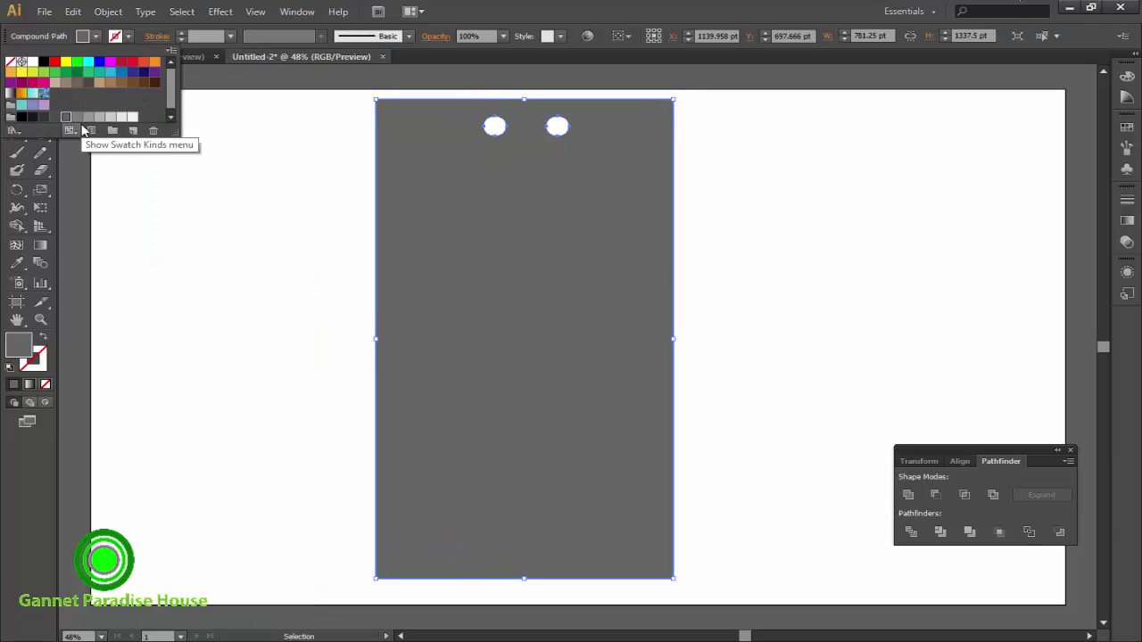
{"action": "left_click", "coordinate": [126, 117]}
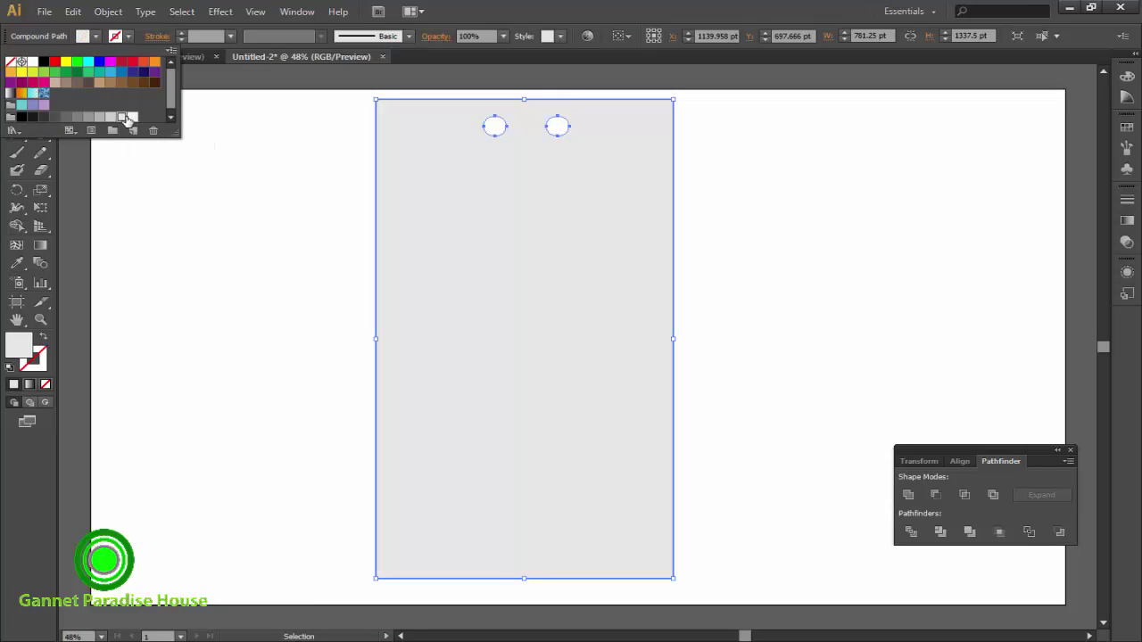
{"action": "left_click", "coordinate": [132, 116]}
{"action": "left_click", "coordinate": [826, 264]}
{"action": "left_click", "coordinate": [614, 293]}
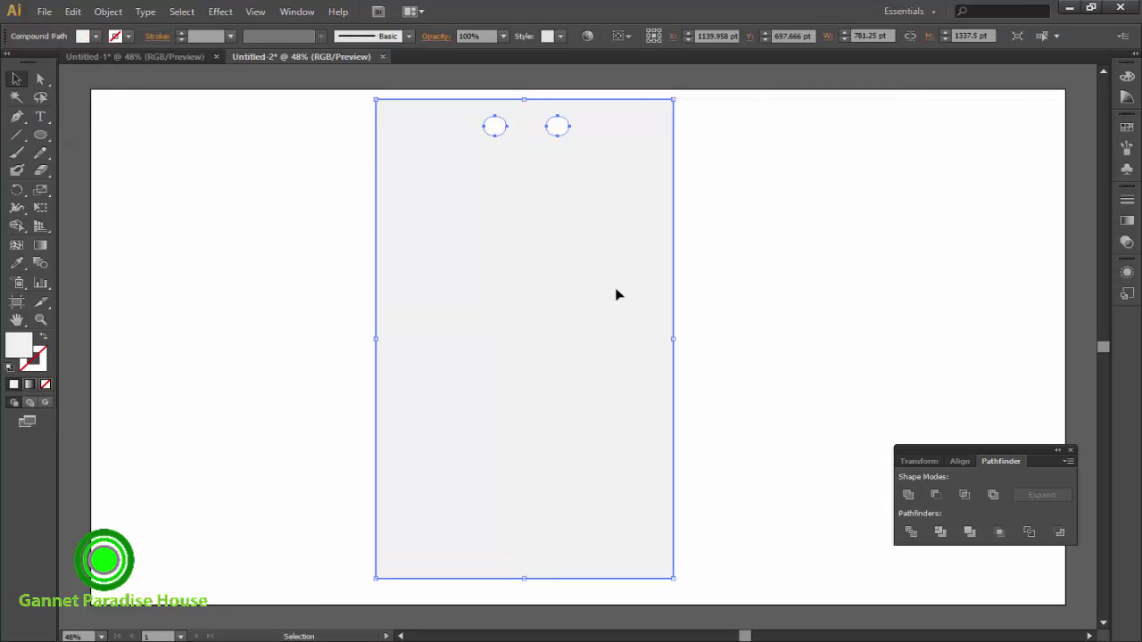
{"action": "left_click", "coordinate": [848, 178]}
{"action": "left_click", "coordinate": [671, 208]}
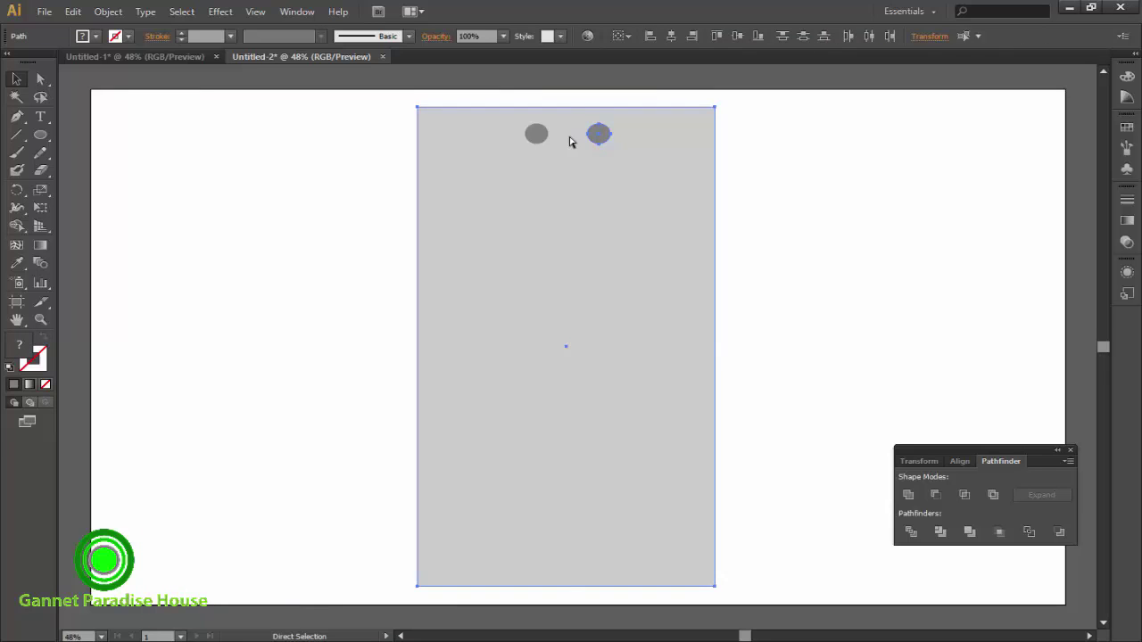
- Turn both ovals into brown outline rings with a 14 pt stroke
{"action": "key", "text": "v"}
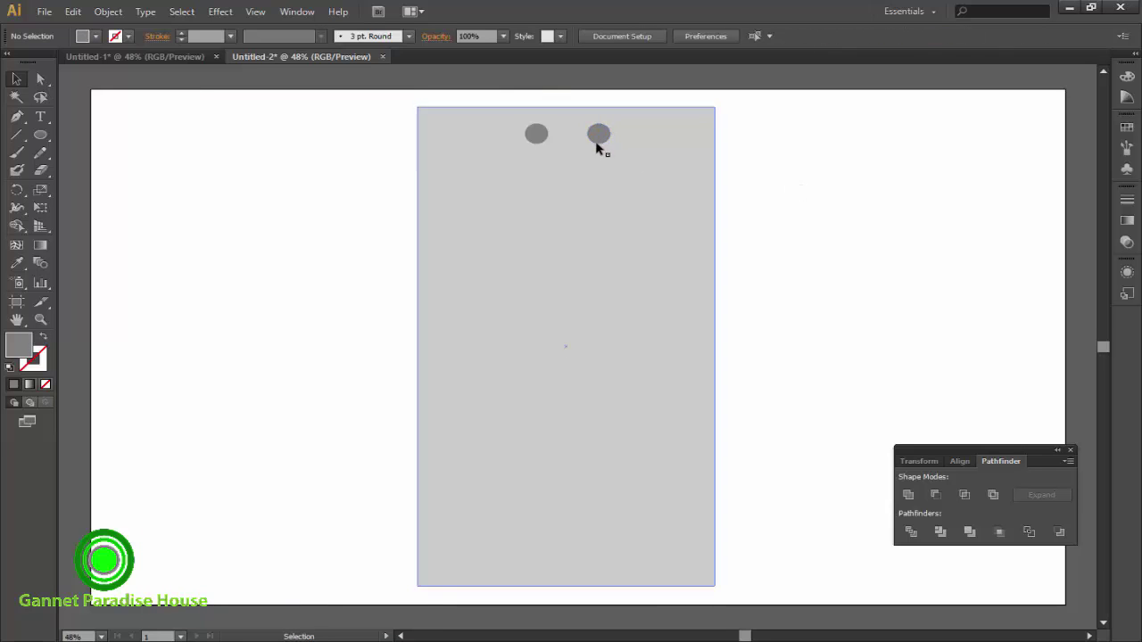
{"action": "left_click", "coordinate": [597, 141]}
{"action": "left_click", "coordinate": [534, 137]}
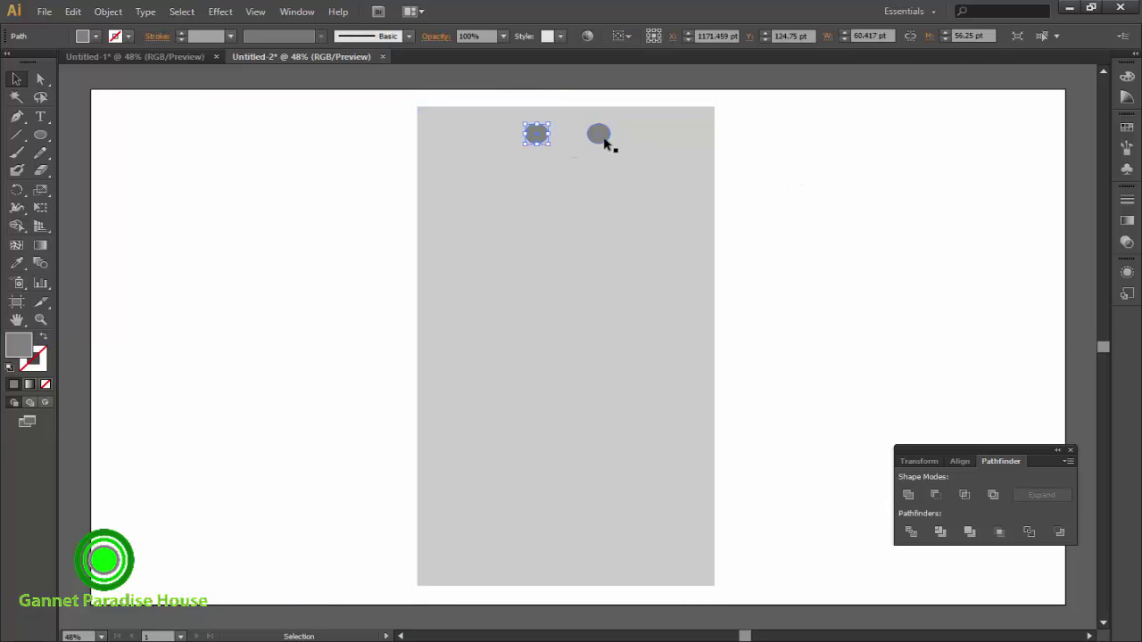
{"action": "left_click", "coordinate": [605, 143], "text": "shift"}
{"action": "left_click", "coordinate": [43, 337]}
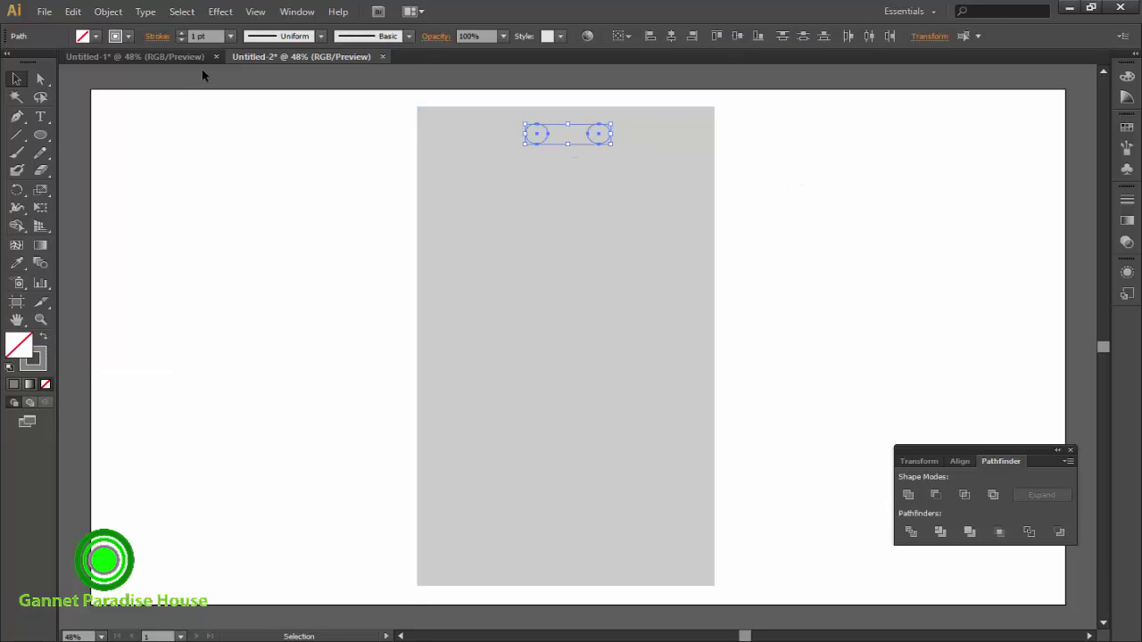
{"action": "left_click", "coordinate": [129, 37]}
{"action": "left_click", "coordinate": [132, 116]}
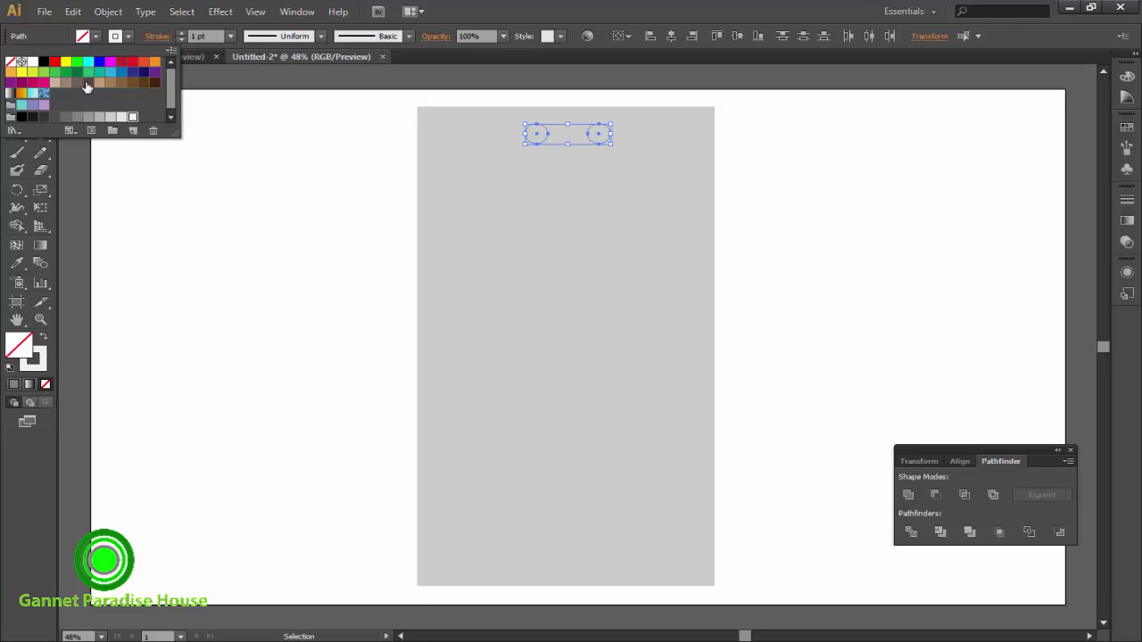
{"action": "left_click", "coordinate": [110, 82]}
{"action": "left_click", "coordinate": [230, 36]}
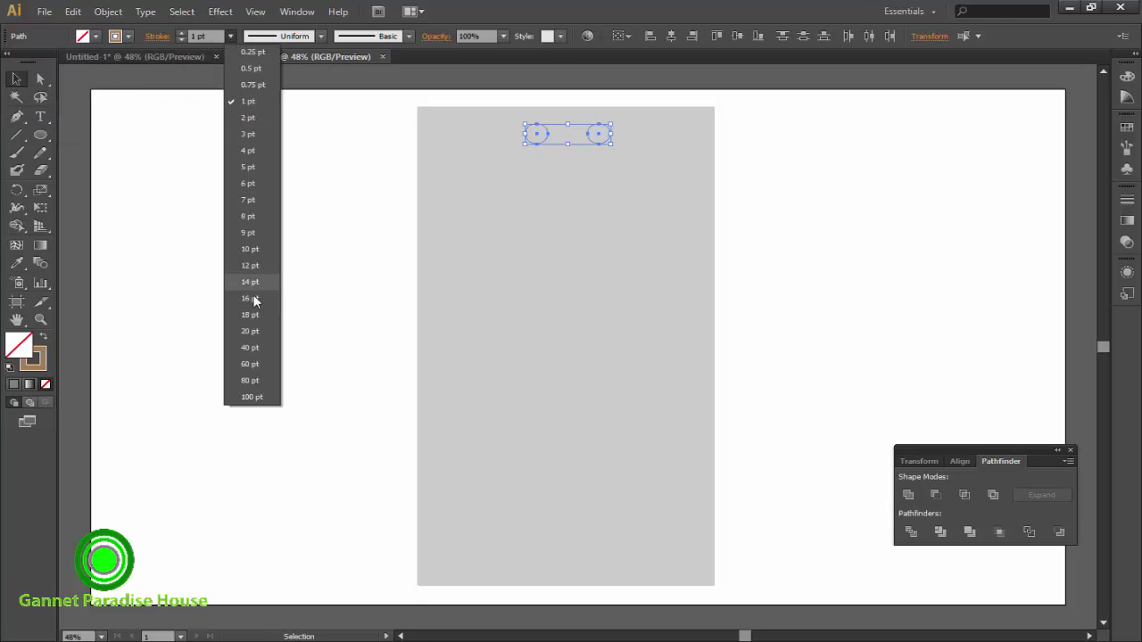
{"action": "left_click", "coordinate": [252, 288]}
- Thin the two brown ring outlines to 10 pt
{"action": "left_click", "coordinate": [285, 206]}
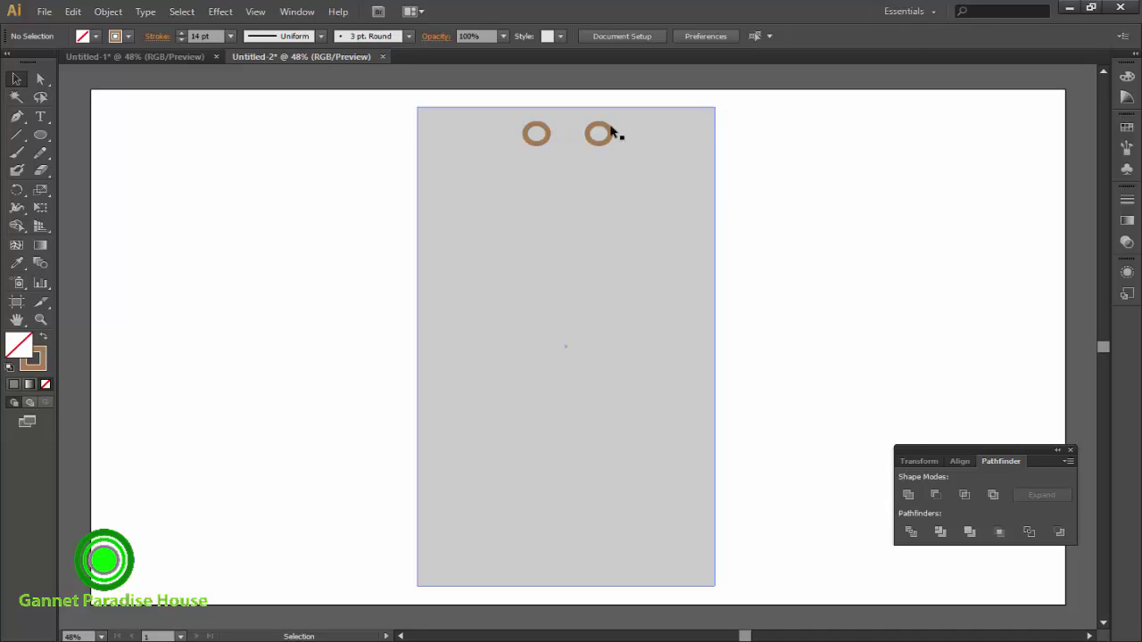
{"action": "left_click", "coordinate": [613, 141]}
{"action": "left_click", "coordinate": [540, 144], "text": "shift"}
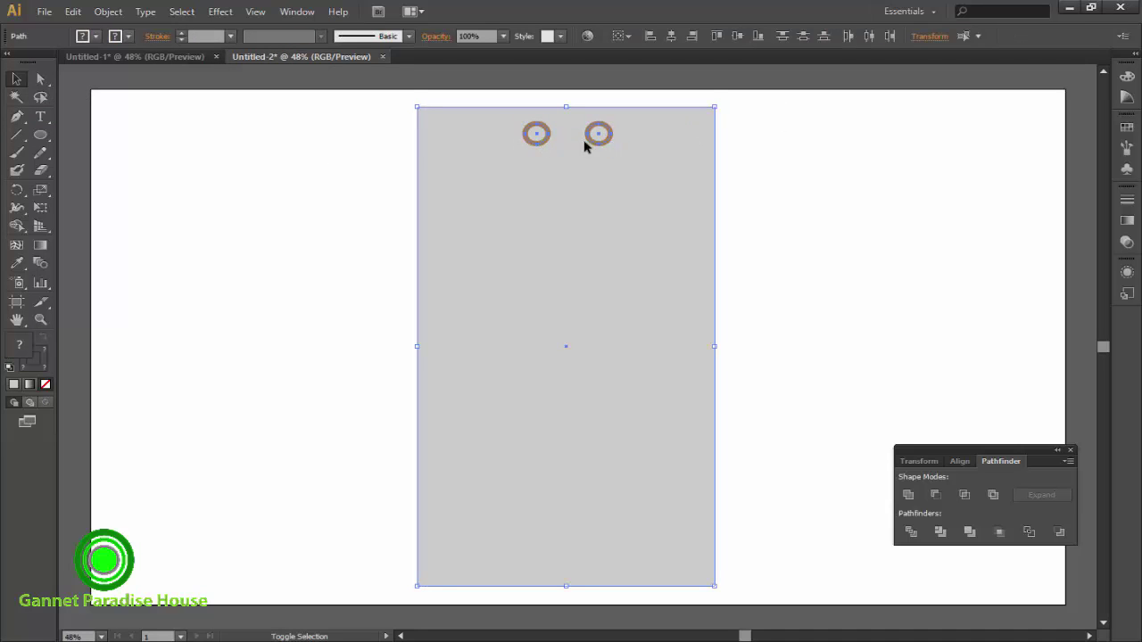
{"action": "left_click", "coordinate": [129, 37]}
{"action": "left_click", "coordinate": [837, 169]}
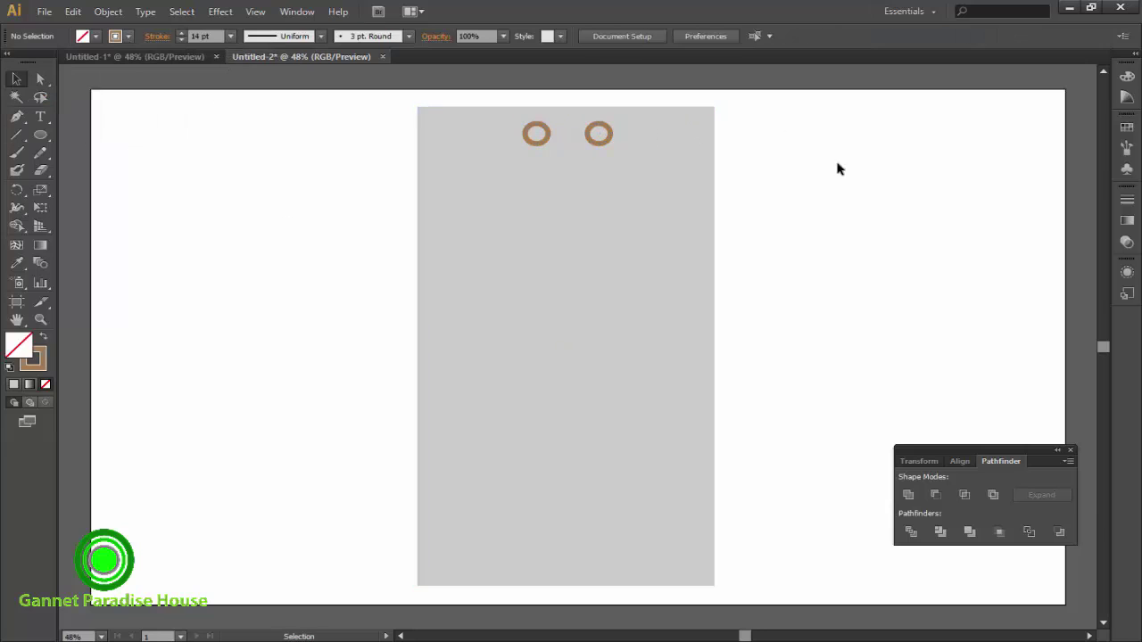
{"action": "left_click", "coordinate": [594, 140]}
{"action": "left_click", "coordinate": [546, 141], "text": "shift"}
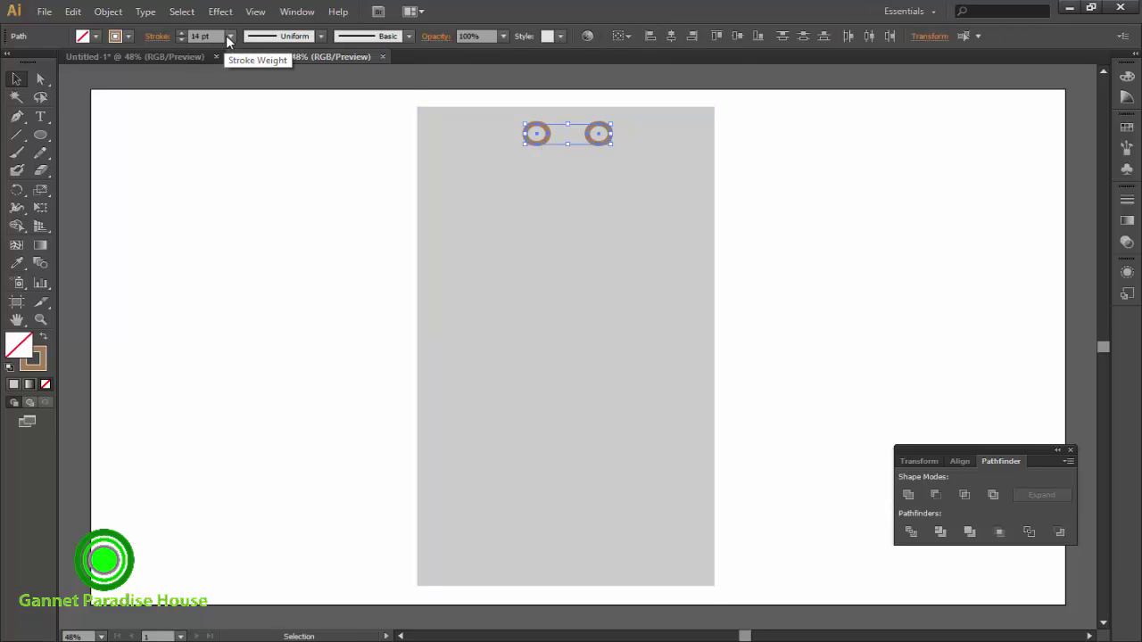
{"action": "left_click", "coordinate": [228, 36]}
{"action": "left_click", "coordinate": [246, 233]}
{"action": "left_click", "coordinate": [229, 37]}
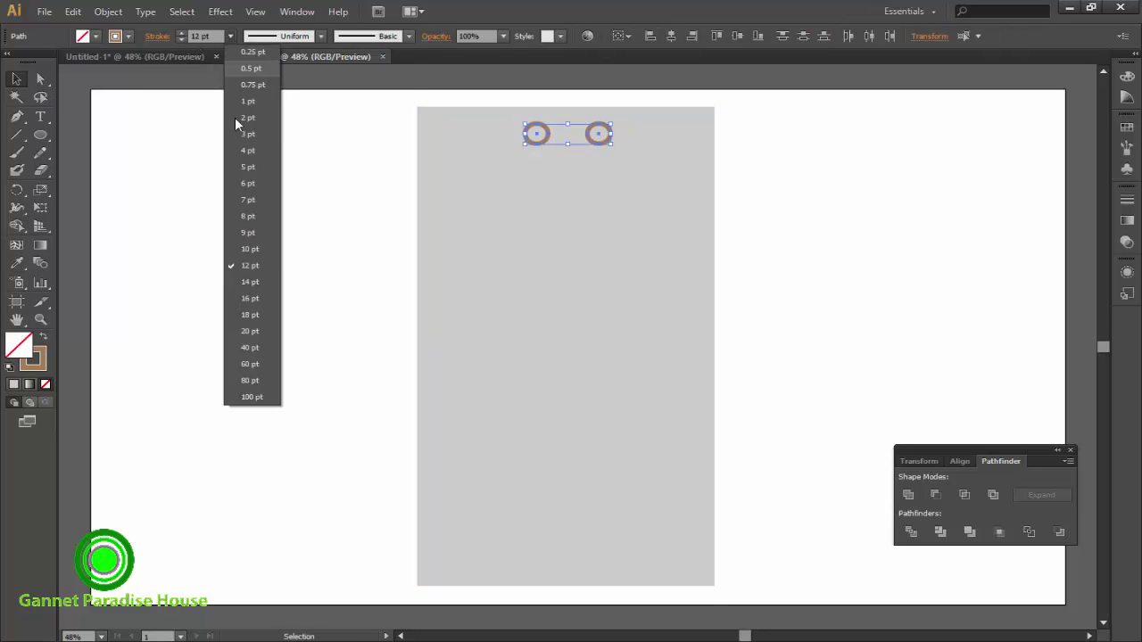
{"action": "left_click", "coordinate": [267, 257]}
{"action": "left_click", "coordinate": [887, 266]}
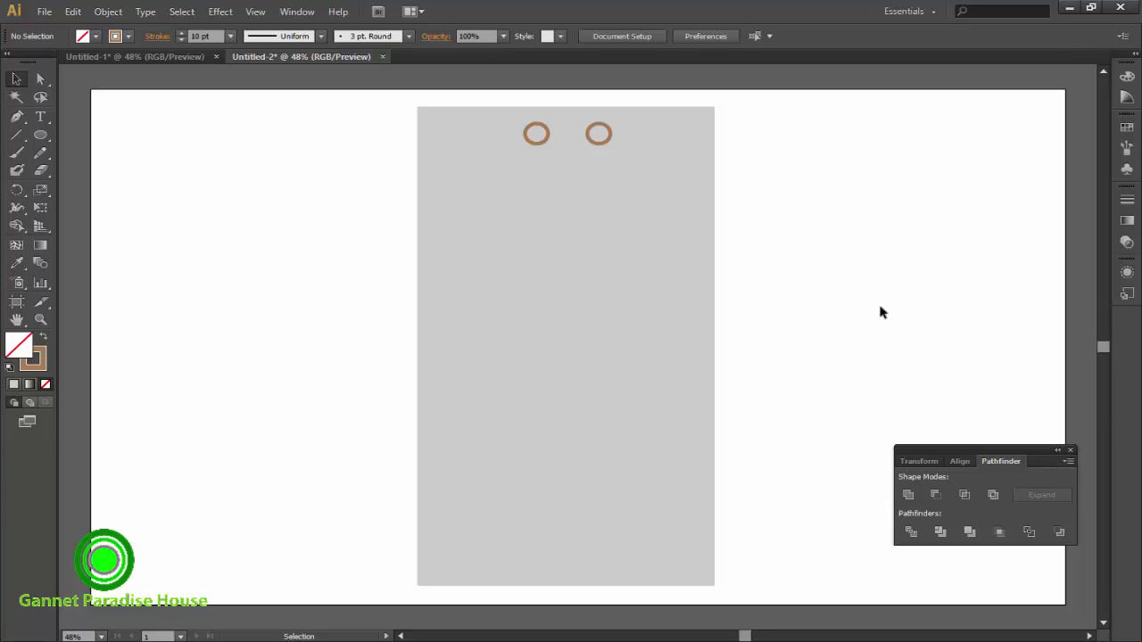
- Shorten the grey tag rectangle and make it slightly narrower
{"action": "left_click_drag", "start_coordinate": [503, 94], "coordinate": [632, 170]}
{"action": "right_click", "coordinate": [610, 134]}
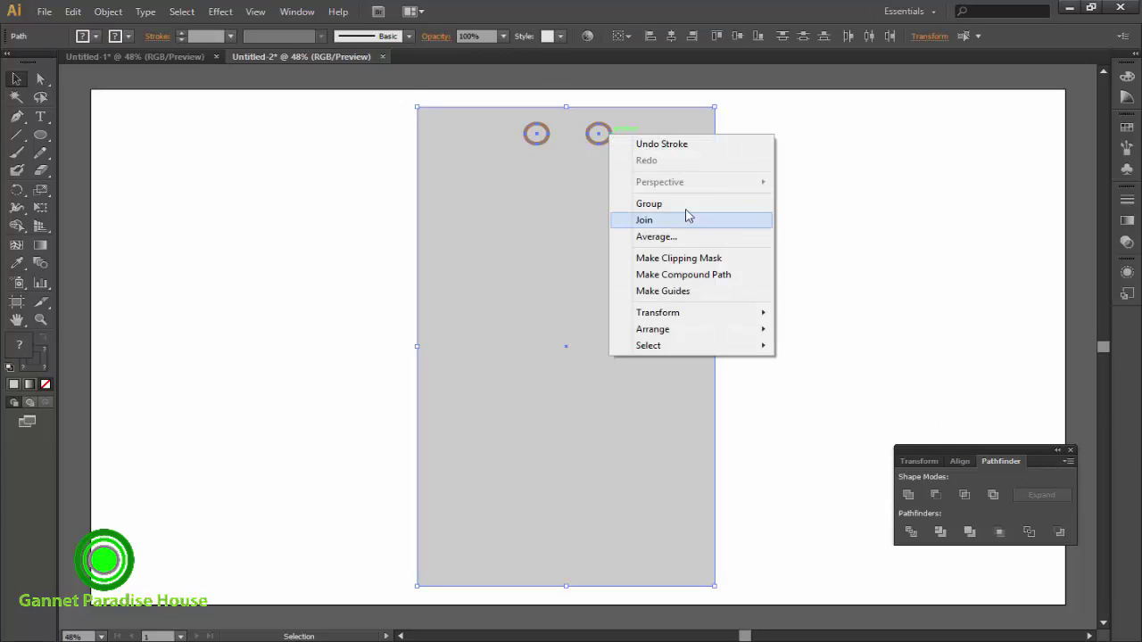
{"action": "left_click", "coordinate": [518, 360]}
{"action": "left_click", "coordinate": [690, 582]}
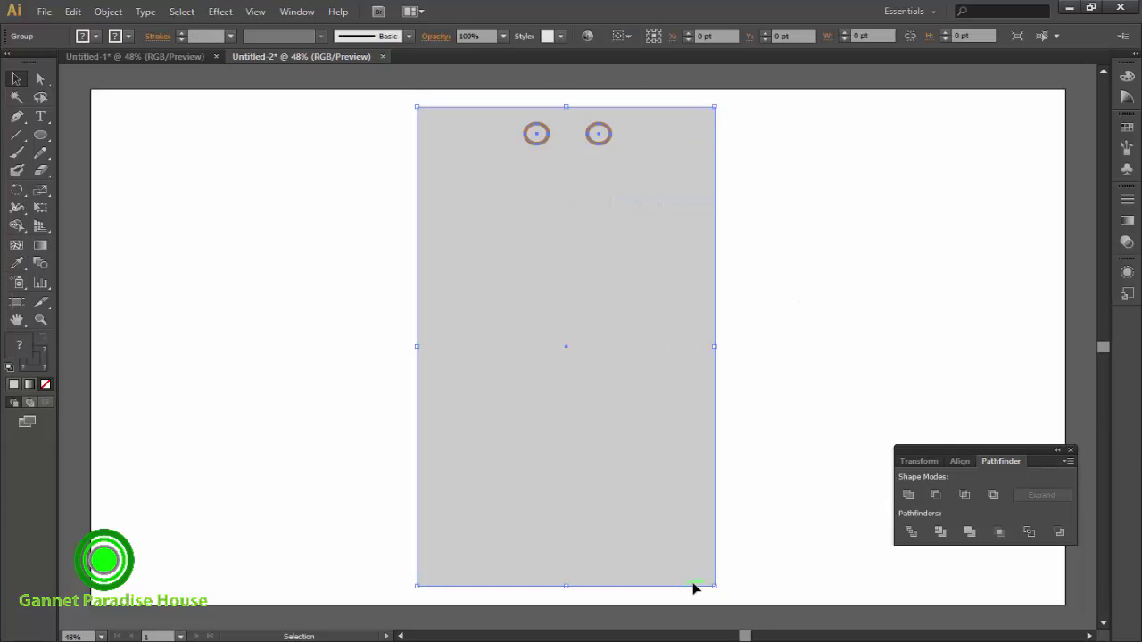
{"action": "left_click_drag", "start_coordinate": [565, 585], "coordinate": [565, 540]}
{"action": "left_click", "coordinate": [863, 404]}
{"action": "left_click", "coordinate": [714, 357]}
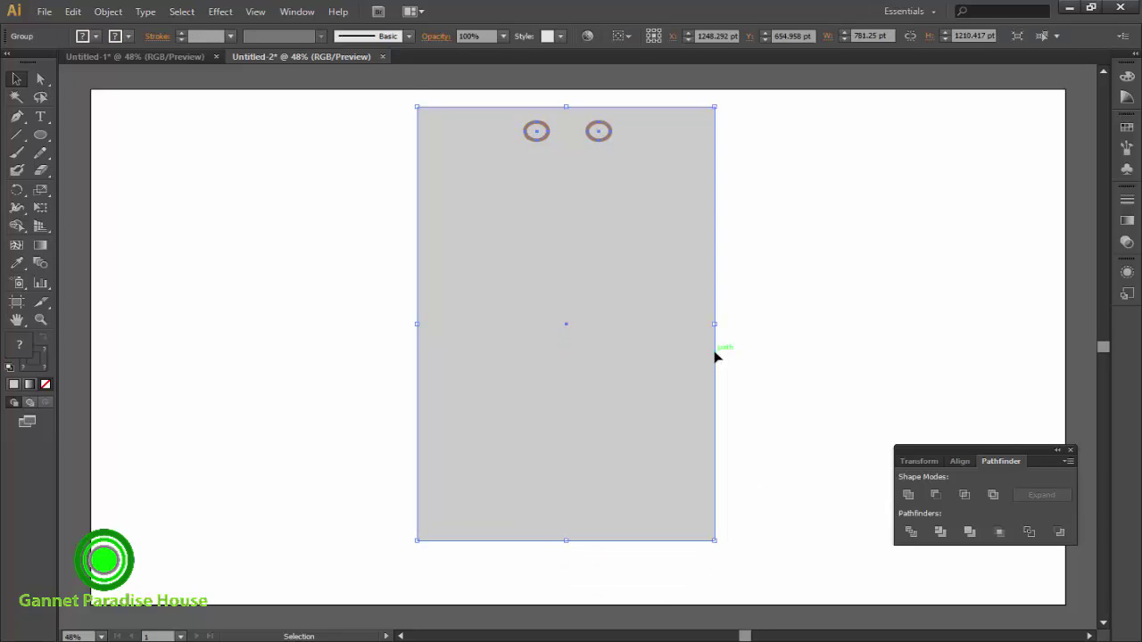
{"action": "left_click_drag", "start_coordinate": [714, 324], "coordinate": [704, 324]}
{"action": "left_click", "coordinate": [785, 316]}
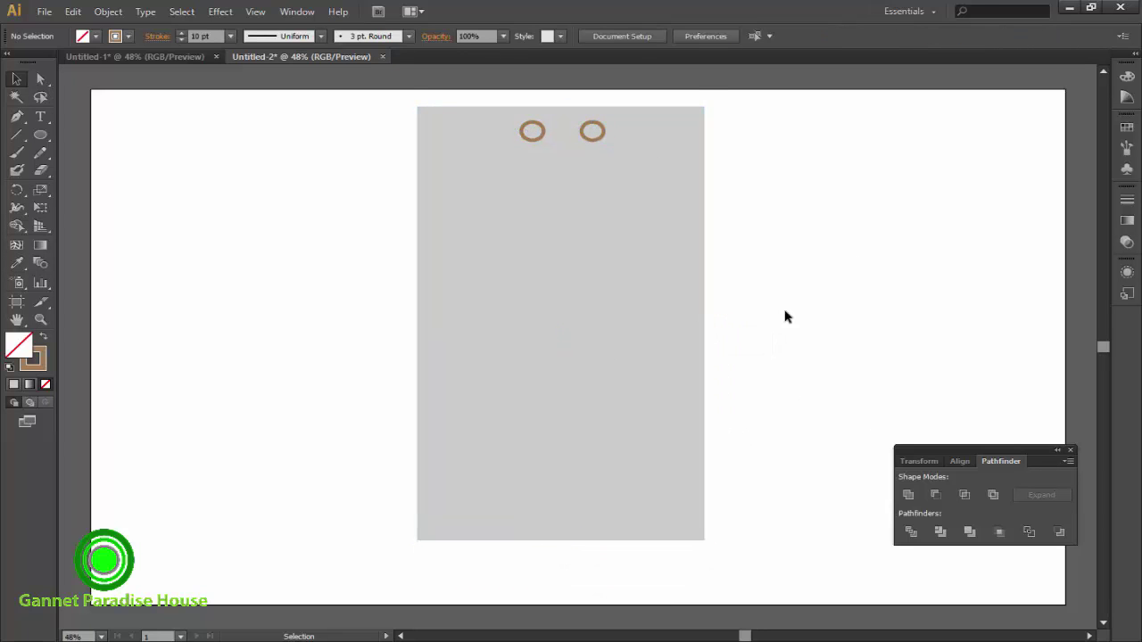
{"action": "left_click", "coordinate": [174, 59]}
- Fill all the grey bubble rings with light pink F0A4F4 in the Color Picker
{"action": "mouse_move", "coordinate": [349, 197]}
{"action": "left_mouse_down"}
{"action": "mouse_move", "coordinate": [604, 362]}
{"action": "mouse_move", "coordinate": [449, 191]}
{"action": "mouse_move", "coordinate": [423, 261]}
{"action": "left_mouse_up"}
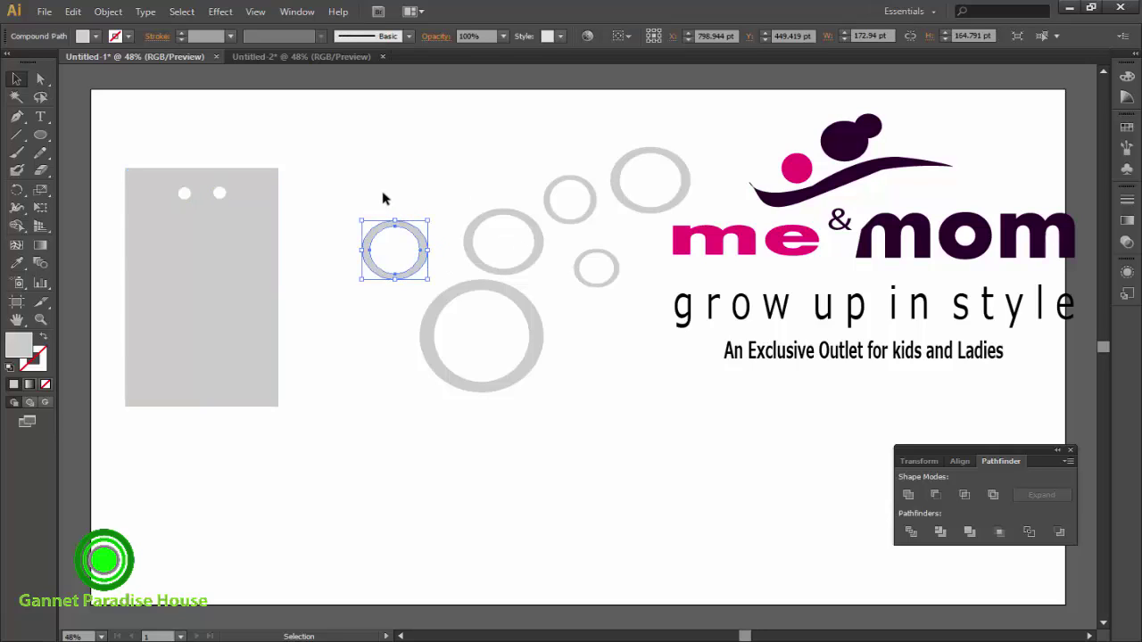
{"action": "left_click_drag", "start_coordinate": [364, 199], "coordinate": [700, 405]}
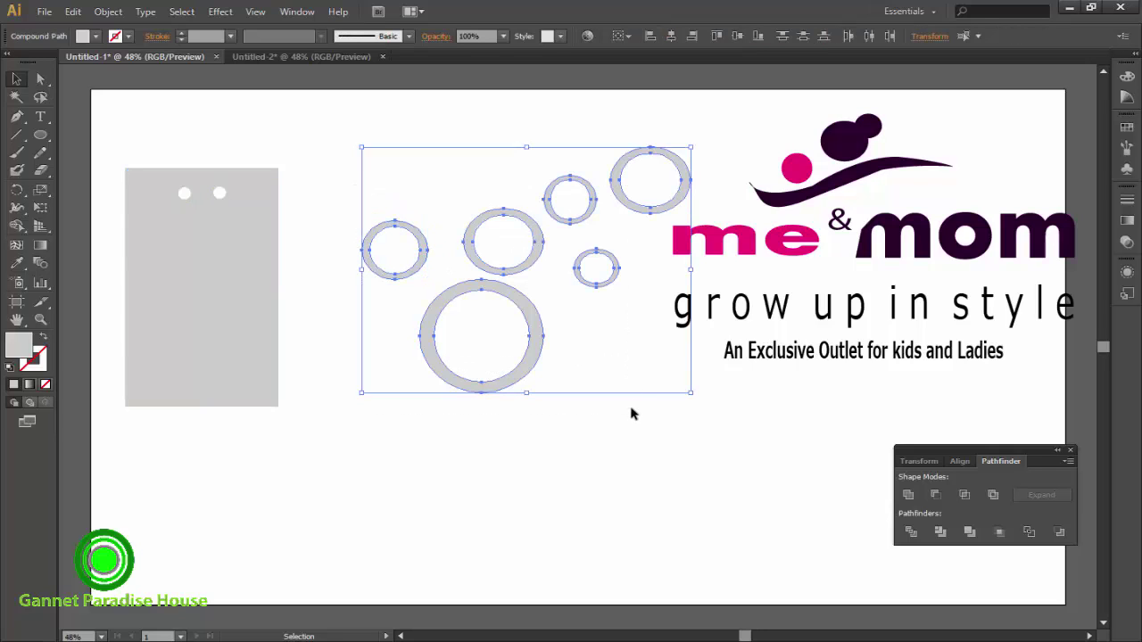
{"action": "left_click", "coordinate": [96, 38]}
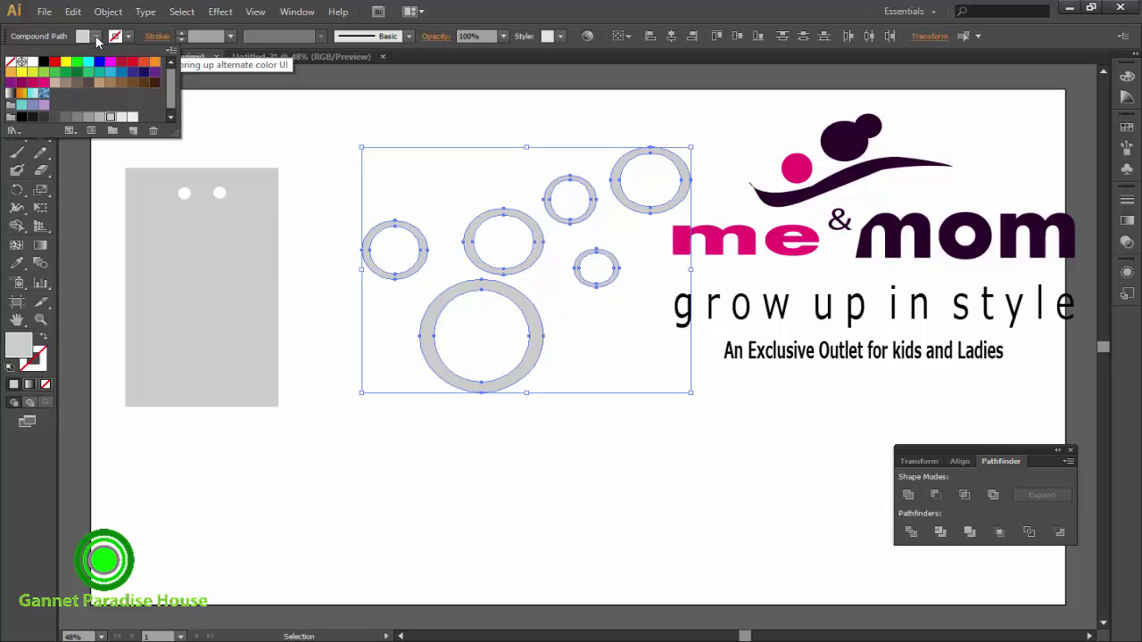
{"action": "double_click", "coordinate": [29, 350]}
{"action": "left_click_drag", "start_coordinate": [589, 193], "coordinate": [416, 184]}
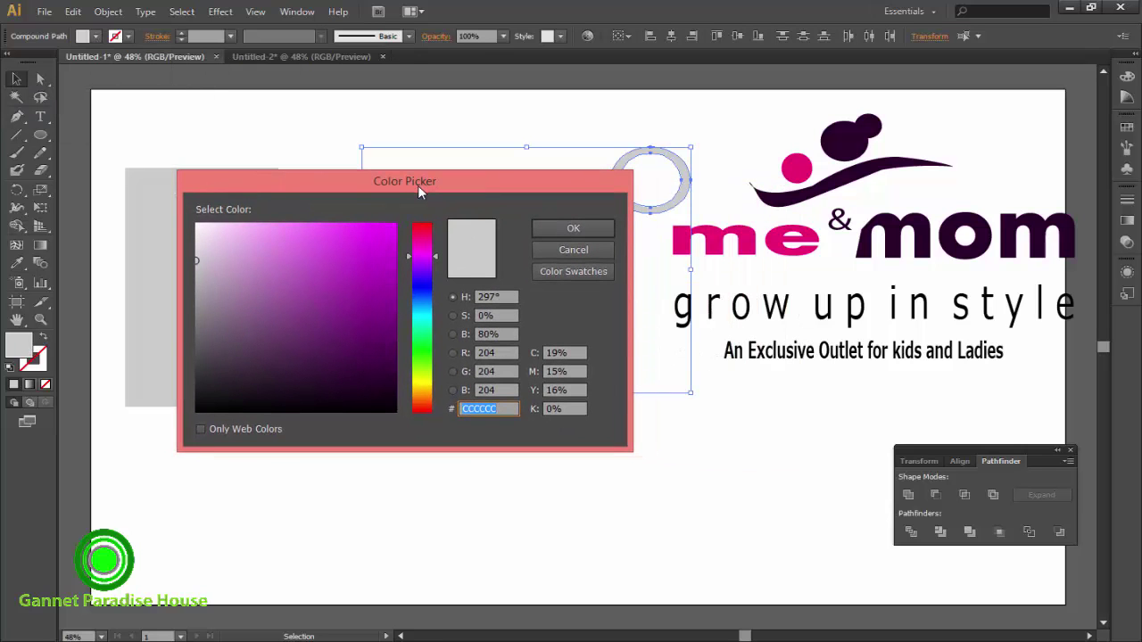
{"action": "mouse_move", "coordinate": [387, 262]}
{"action": "left_mouse_down"}
{"action": "mouse_move", "coordinate": [389, 246]}
{"action": "mouse_move", "coordinate": [349, 226]}
{"action": "mouse_move", "coordinate": [260, 230]}
{"action": "left_mouse_up"}
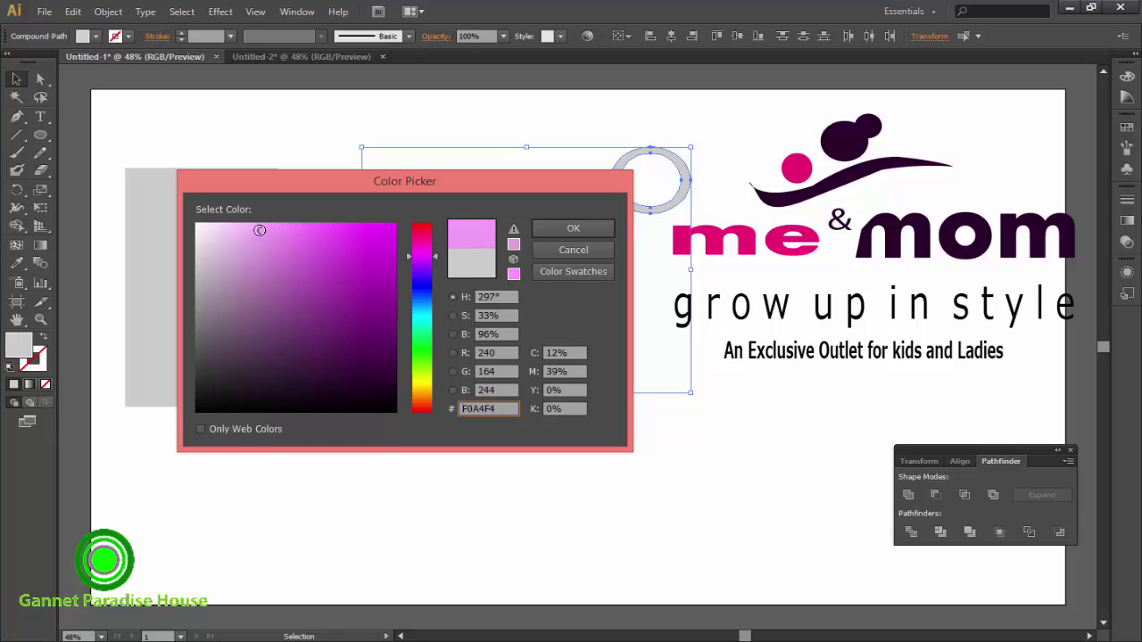
{"action": "left_click", "coordinate": [571, 229]}
{"action": "left_click", "coordinate": [567, 251]}
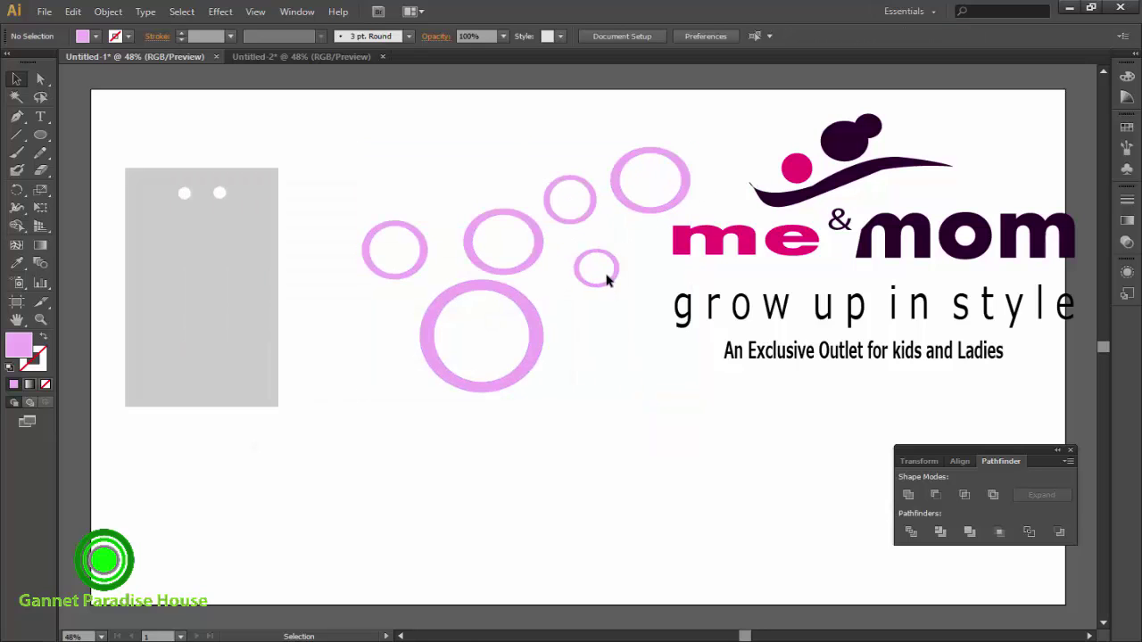
- Group the six pink rings via Object > Group and copy the group
{"action": "left_click_drag", "start_coordinate": [336, 196], "coordinate": [615, 397]}
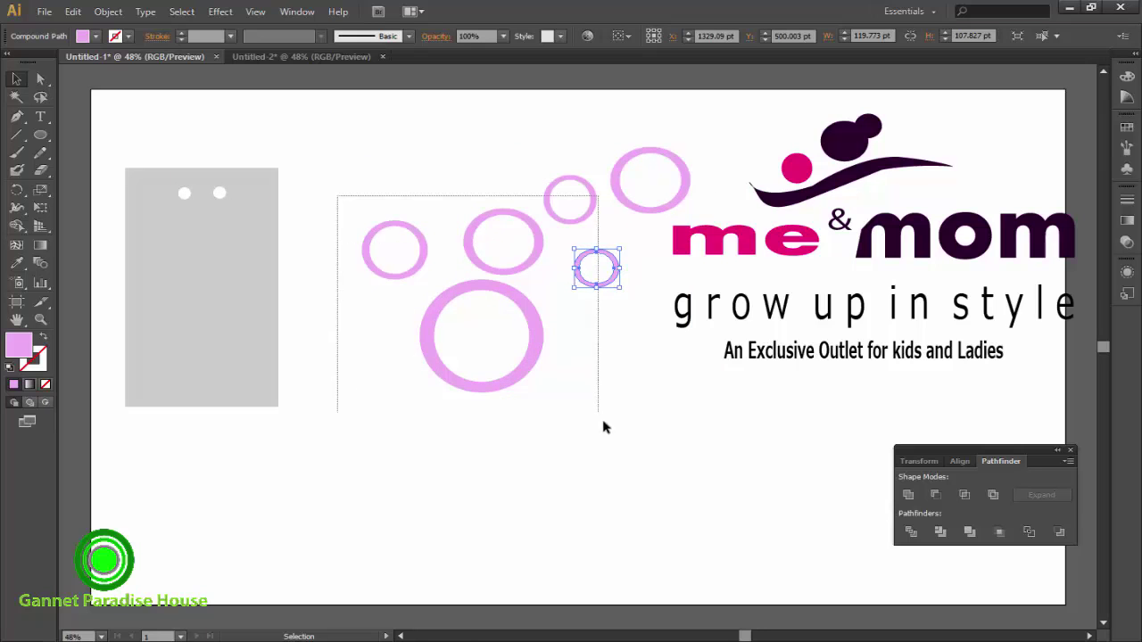
{"action": "right_click", "coordinate": [534, 330]}
{"action": "right_click", "coordinate": [536, 315]}
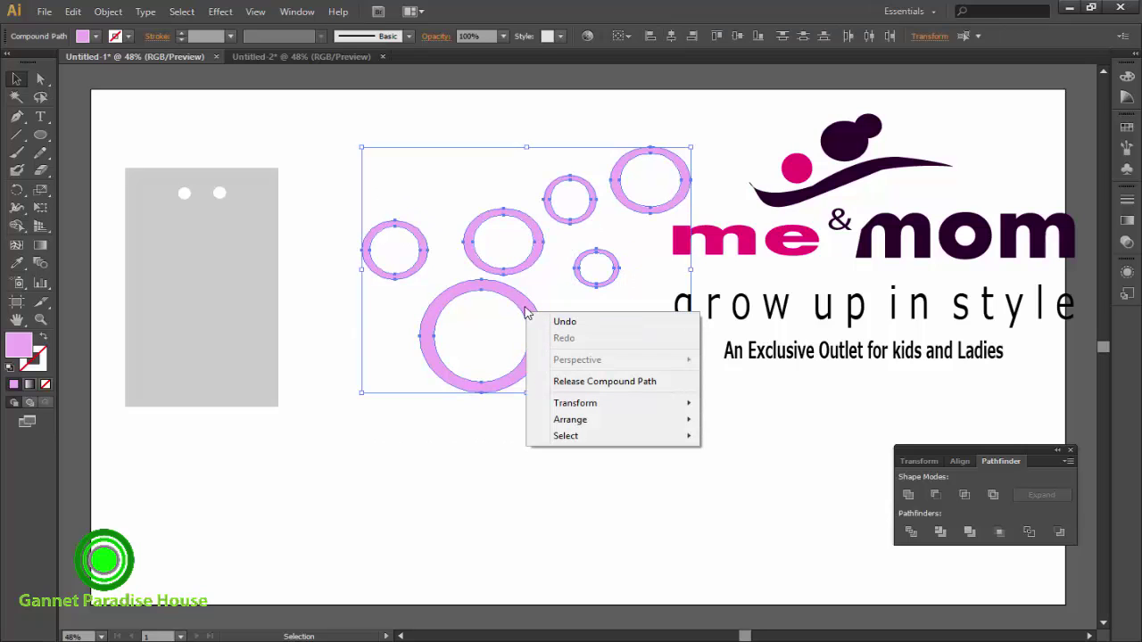
{"action": "left_click", "coordinate": [482, 290]}
{"action": "left_click", "coordinate": [73, 11]}
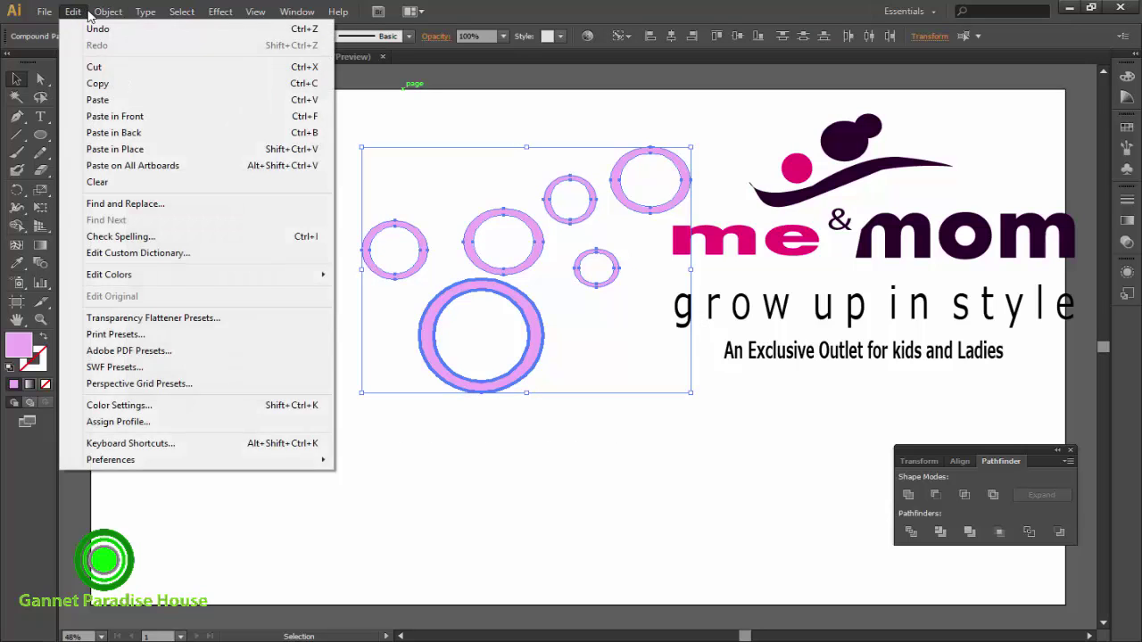
{"action": "left_click", "coordinate": [128, 67]}
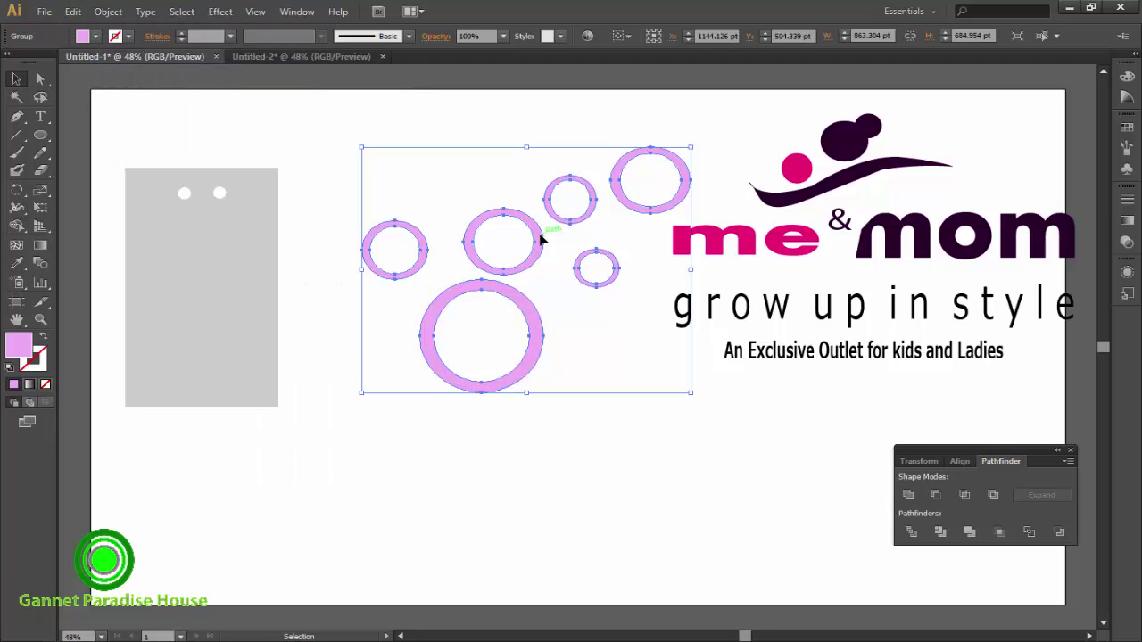
{"action": "key", "text": "ctrl+c"}
{"action": "left_click", "coordinate": [295, 56]}
- Paste the pink bubble group, scale it down and place it at the tag's upper right
{"action": "key", "text": "ctrl+v"}
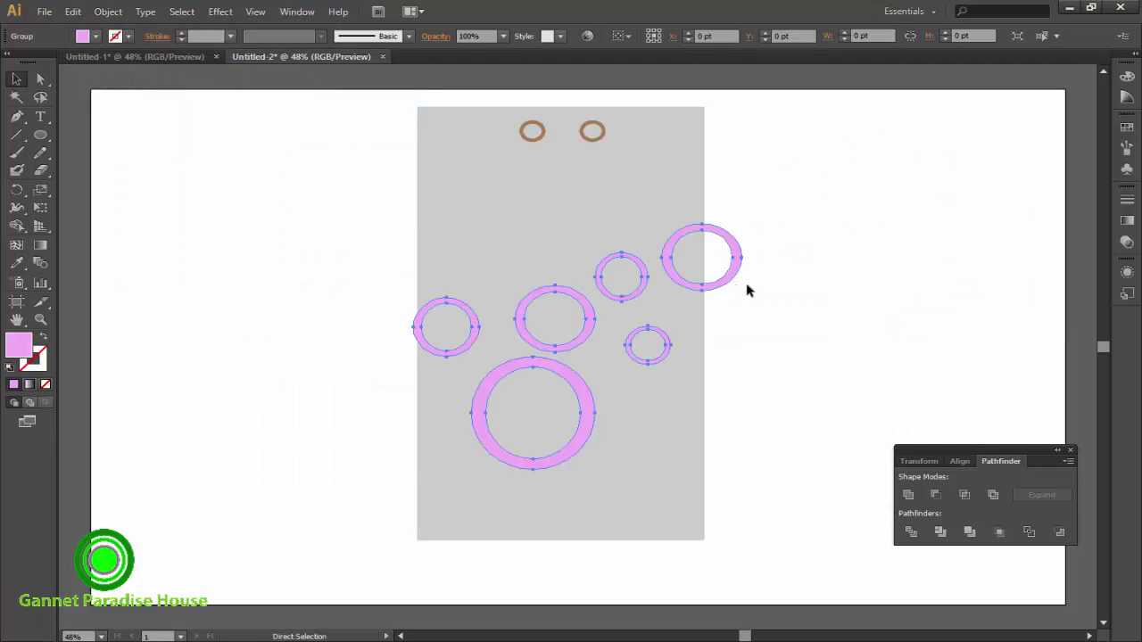
{"action": "left_click_drag", "start_coordinate": [741, 471], "coordinate": [594, 363]}
{"action": "left_click_drag", "start_coordinate": [508, 341], "coordinate": [610, 258]}
{"action": "left_click", "coordinate": [805, 224]}
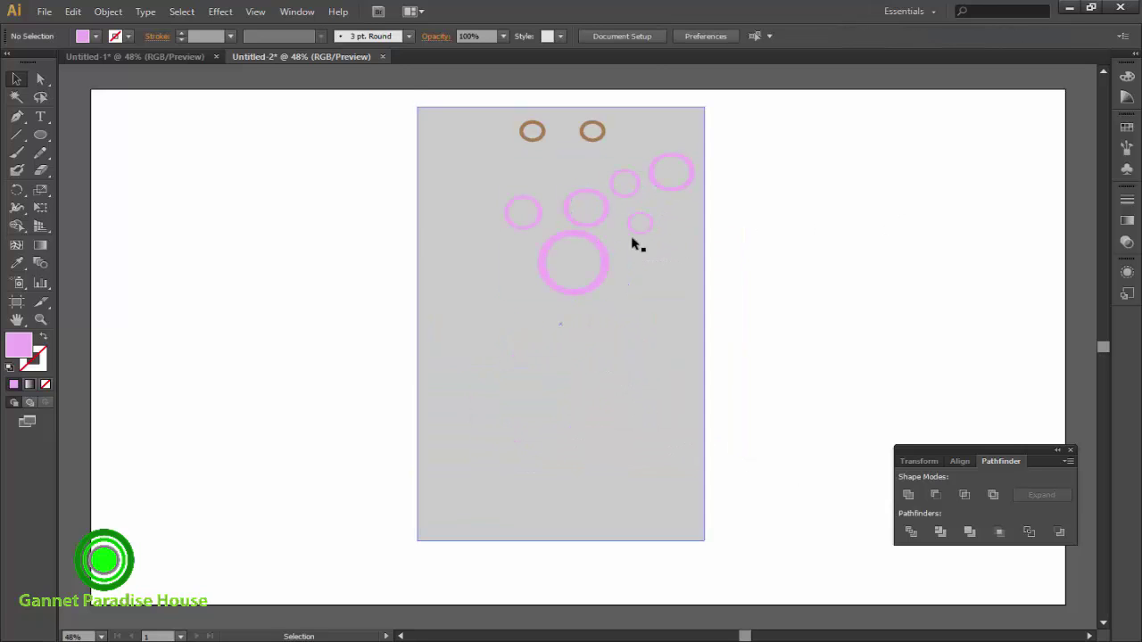
{"action": "left_click", "coordinate": [609, 255]}
{"action": "left_click_drag", "start_coordinate": [504, 157], "coordinate": [561, 169]}
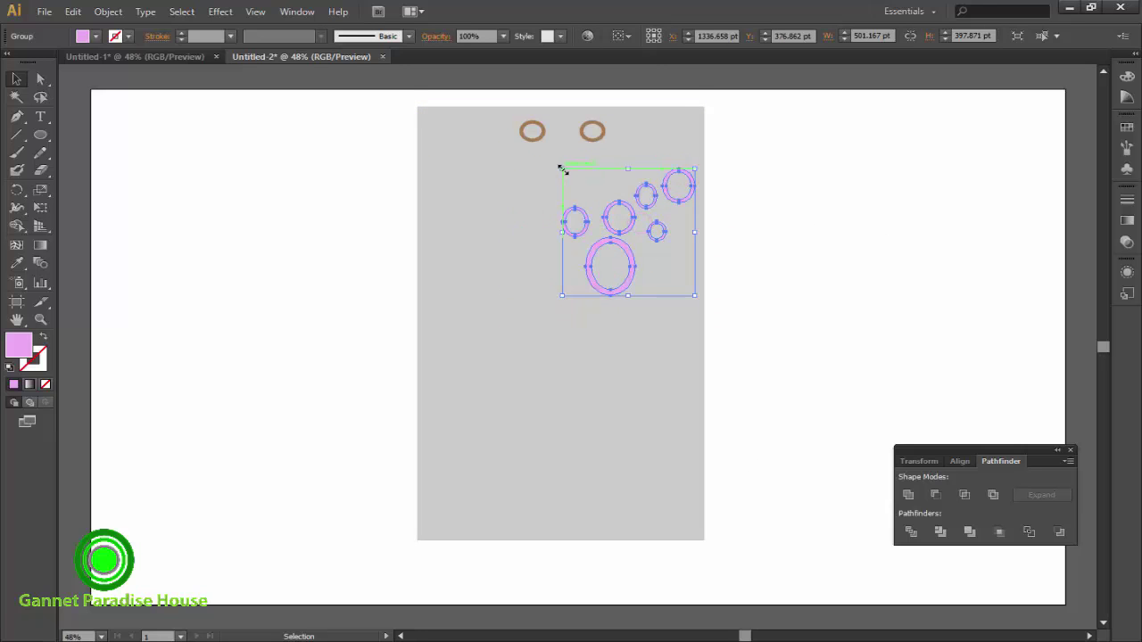
{"action": "left_click_drag", "start_coordinate": [630, 295], "coordinate": [631, 276]}
{"action": "left_click", "coordinate": [683, 191]}
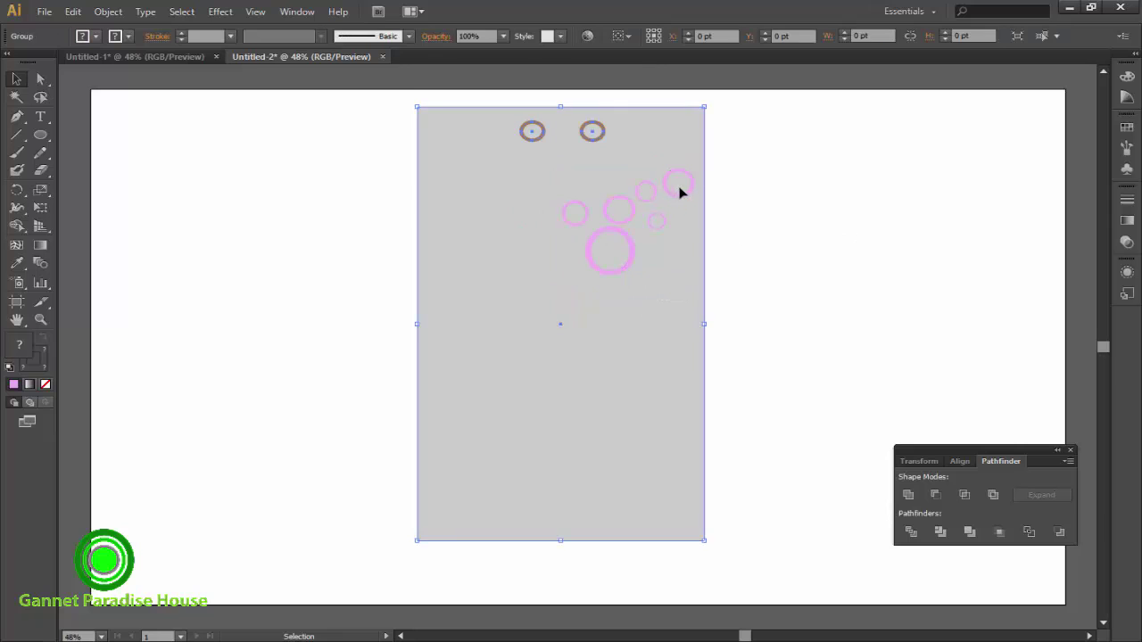
{"action": "left_click_drag", "start_coordinate": [628, 169], "coordinate": [628, 122]}
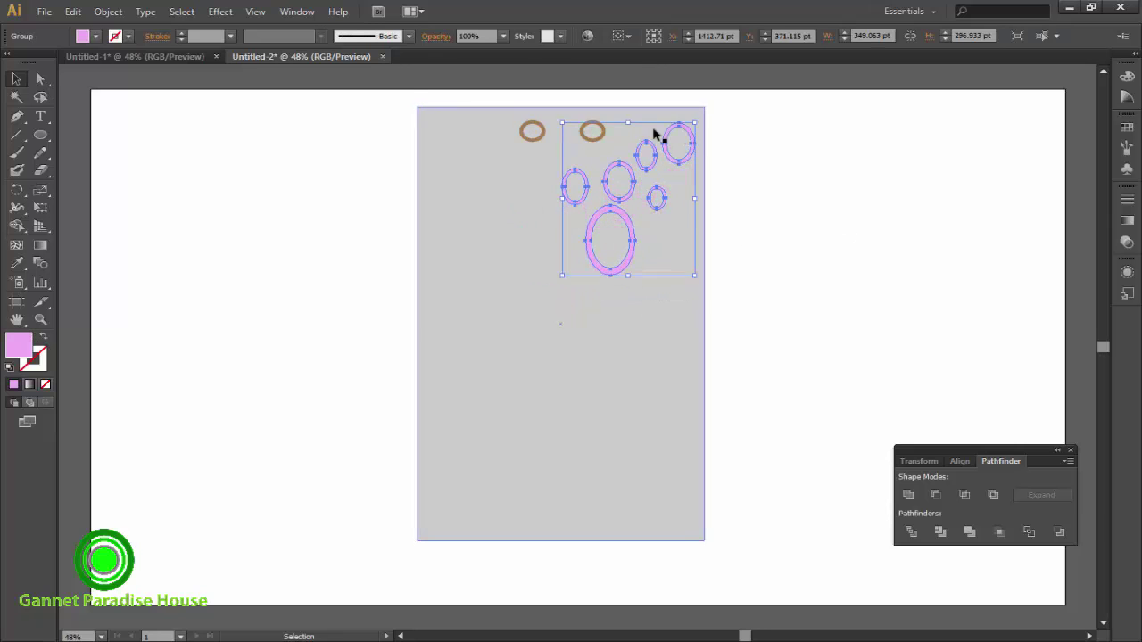
{"action": "left_click", "coordinate": [616, 209]}
{"action": "left_click", "coordinate": [561, 192]}
{"action": "left_click_drag", "start_coordinate": [562, 191], "coordinate": [559, 192]}
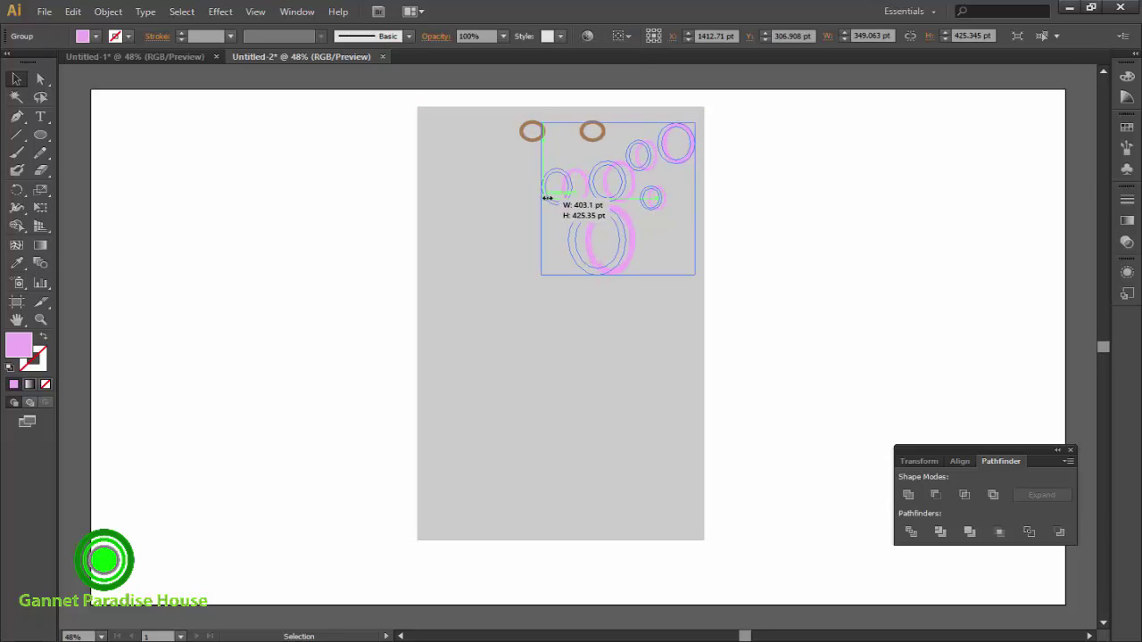
{"action": "left_click_drag", "start_coordinate": [628, 277], "coordinate": [628, 256]}
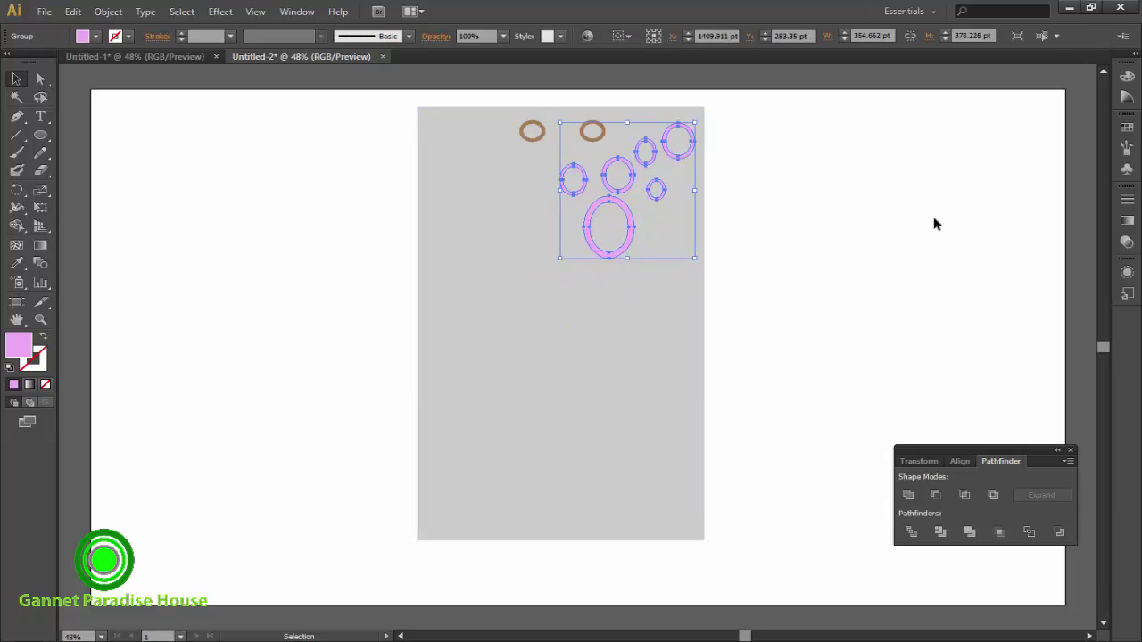
- Alt-drag a copy of the bubbles to the lower left, then rotate and resize it
{"action": "left_click", "coordinate": [936, 223]}
{"action": "left_click", "coordinate": [670, 366]}
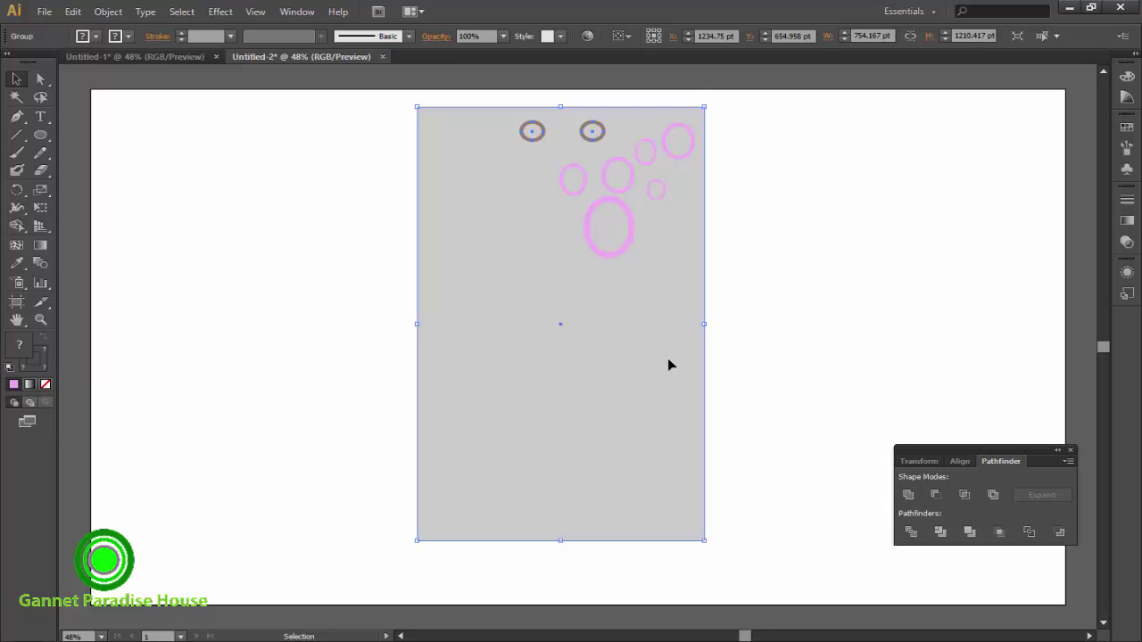
{"action": "left_click", "coordinate": [628, 242]}
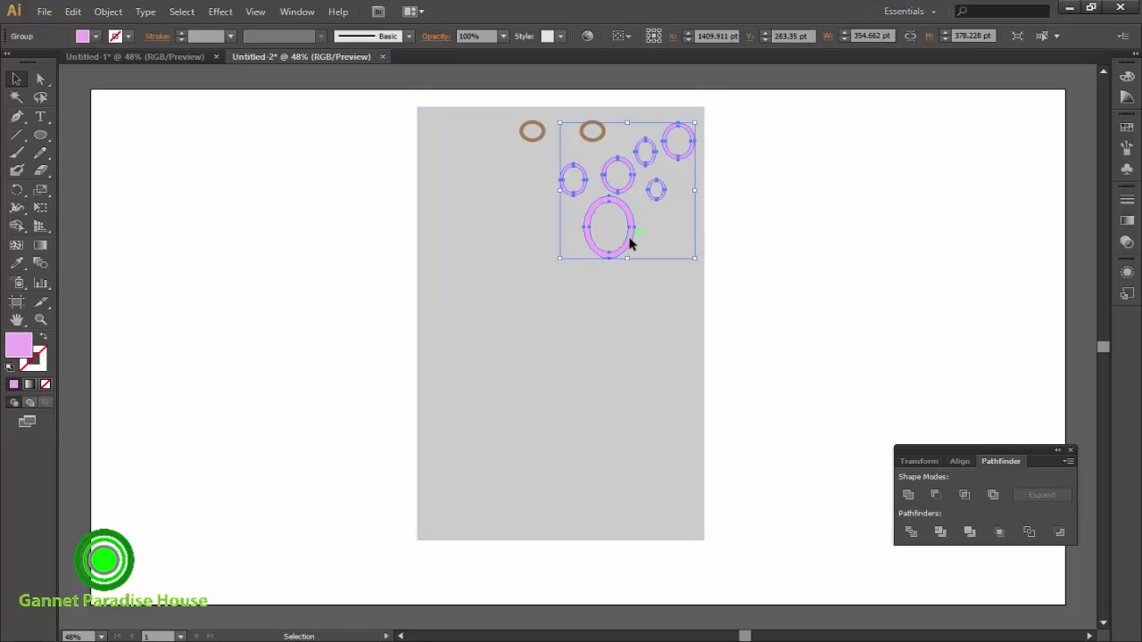
{"action": "left_click_drag", "start_coordinate": [630, 241], "coordinate": [515, 478]}
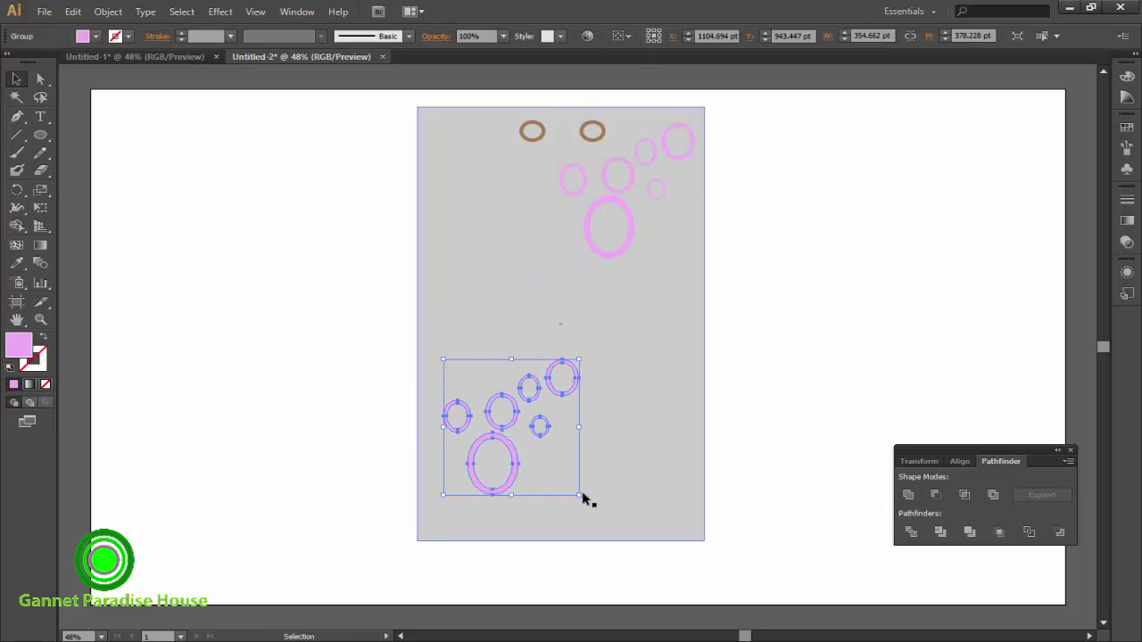
{"action": "left_click_drag", "start_coordinate": [586, 501], "coordinate": [542, 517]}
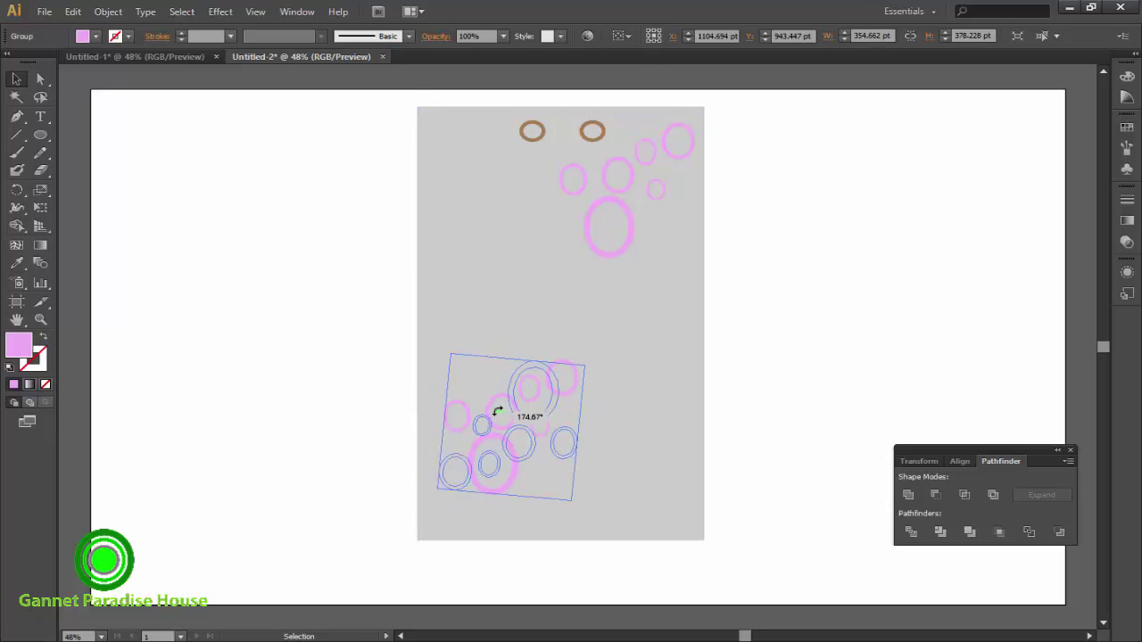
{"action": "left_click_drag", "start_coordinate": [545, 407], "coordinate": [536, 455]}
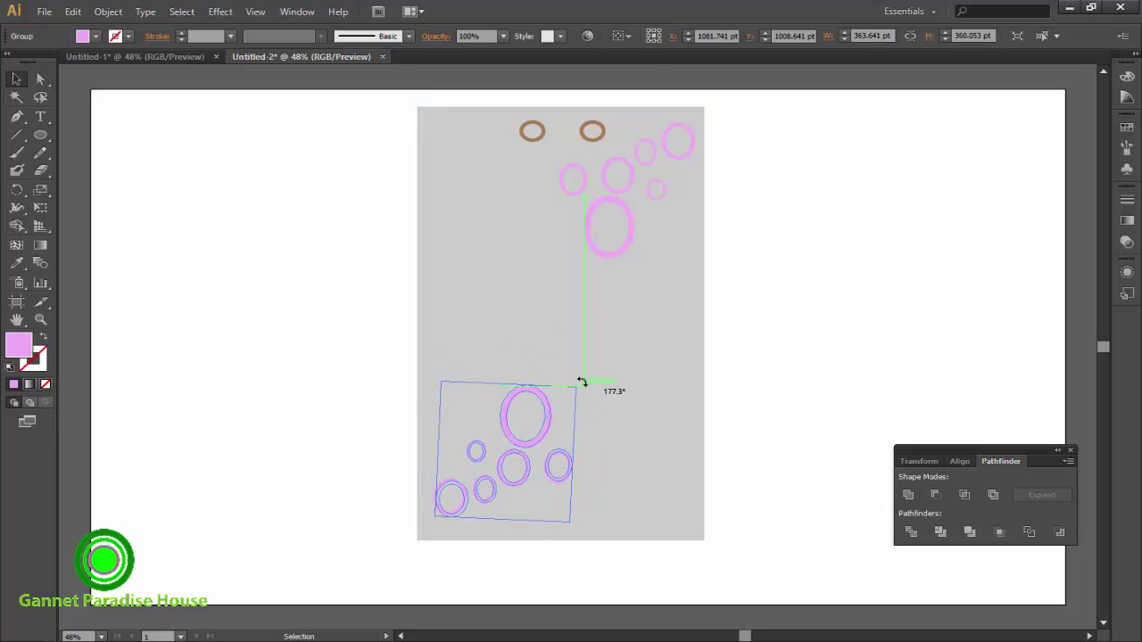
{"action": "left_click_drag", "start_coordinate": [583, 395], "coordinate": [578, 382]}
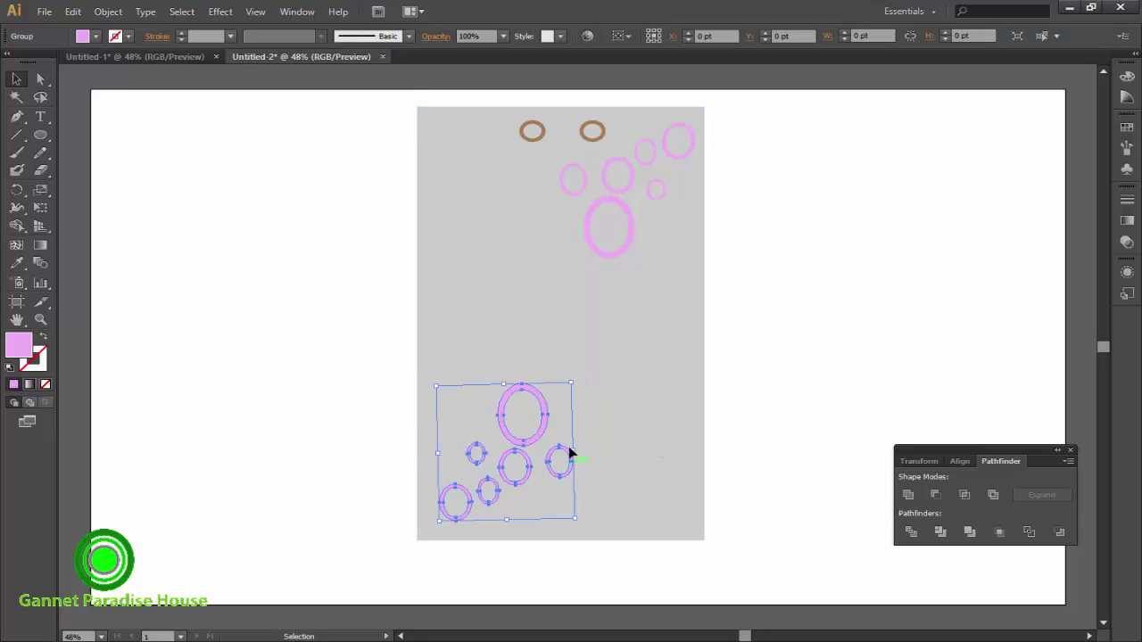
{"action": "left_click_drag", "start_coordinate": [571, 385], "coordinate": [571, 399]}
{"action": "left_click", "coordinate": [615, 257]}
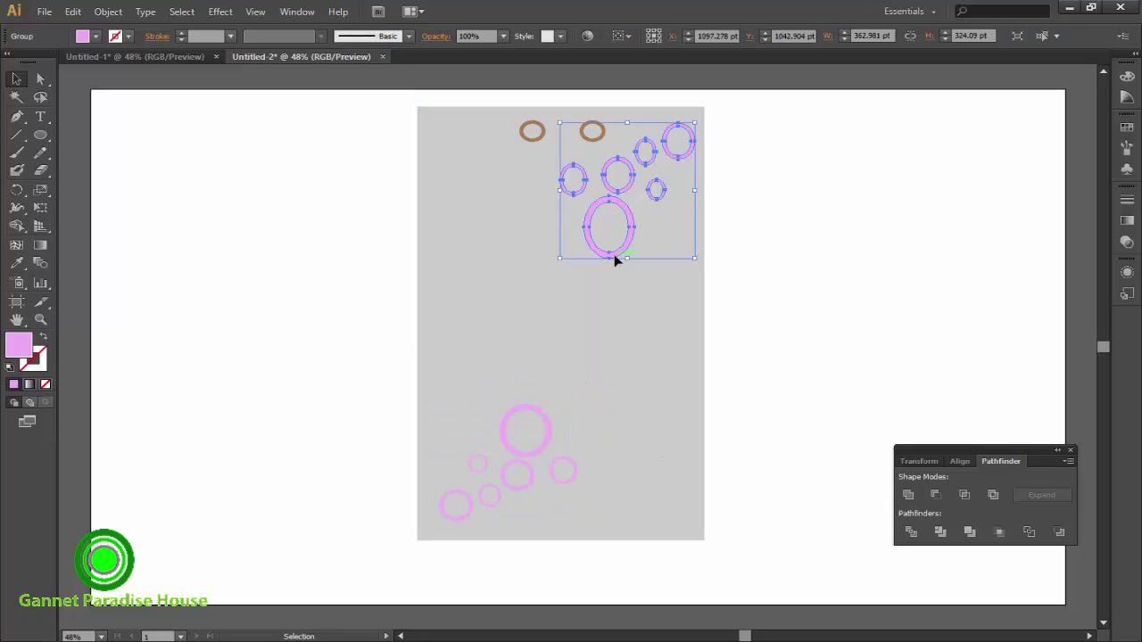
{"action": "left_click_drag", "start_coordinate": [561, 247], "coordinate": [556, 252]}
{"action": "left_click", "coordinate": [757, 395]}
- Copy the me&mom logo group from the Untitled-1 logo document
{"action": "key", "text": "ctrl+a"}
{"action": "left_click", "coordinate": [870, 331]}
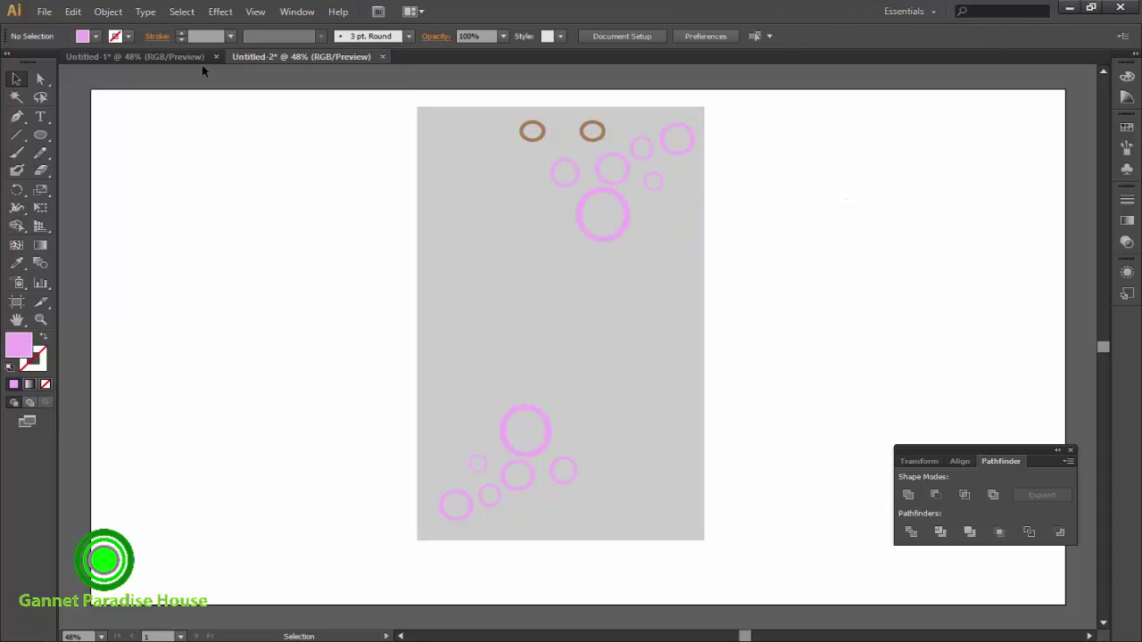
{"action": "left_click", "coordinate": [170, 57]}
{"action": "left_click", "coordinate": [808, 259]}
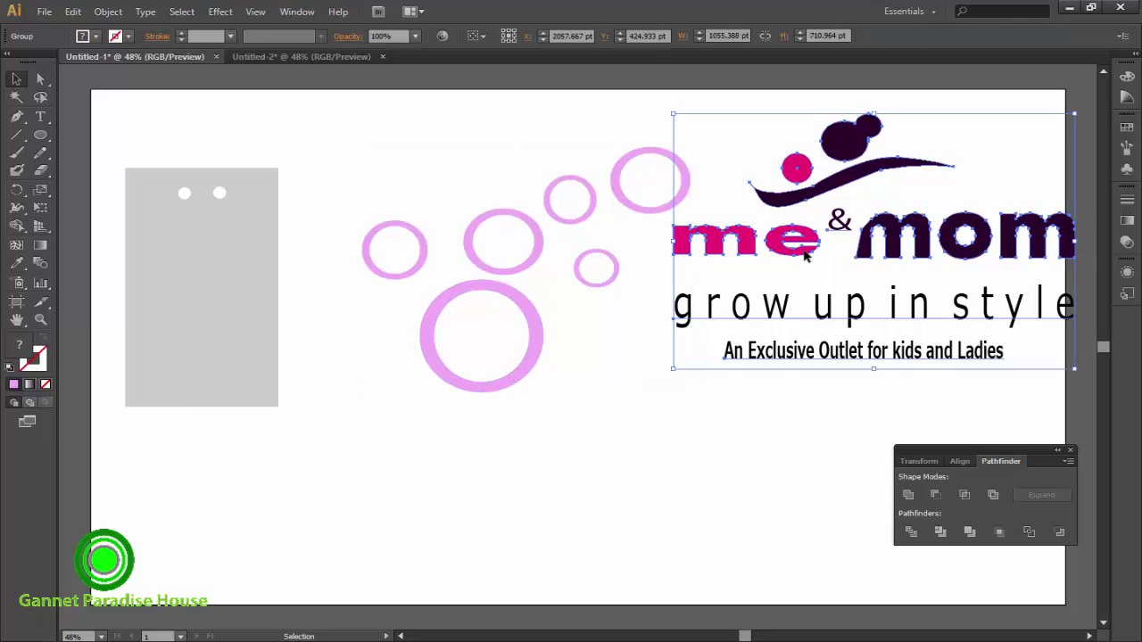
{"action": "key", "text": "ctrl+c"}
{"action": "left_click", "coordinate": [299, 56]}
- Paste the me&mom logo, scale it down and move it onto the grey card
{"action": "key", "text": "ctrl+v"}
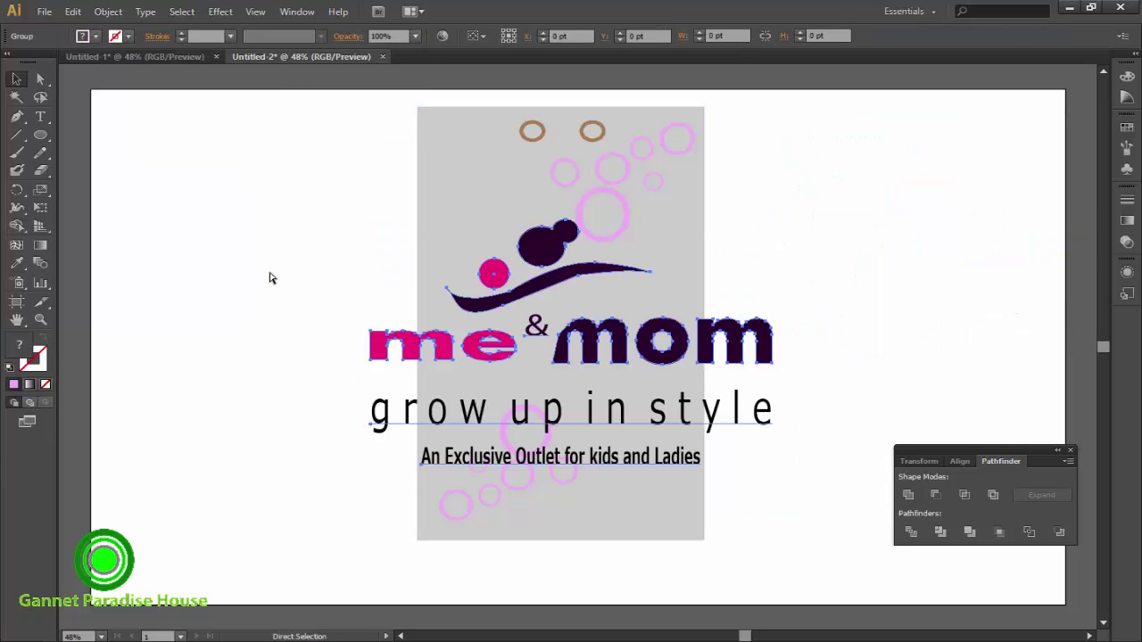
{"action": "left_click_drag", "start_coordinate": [771, 475], "coordinate": [621, 384]}
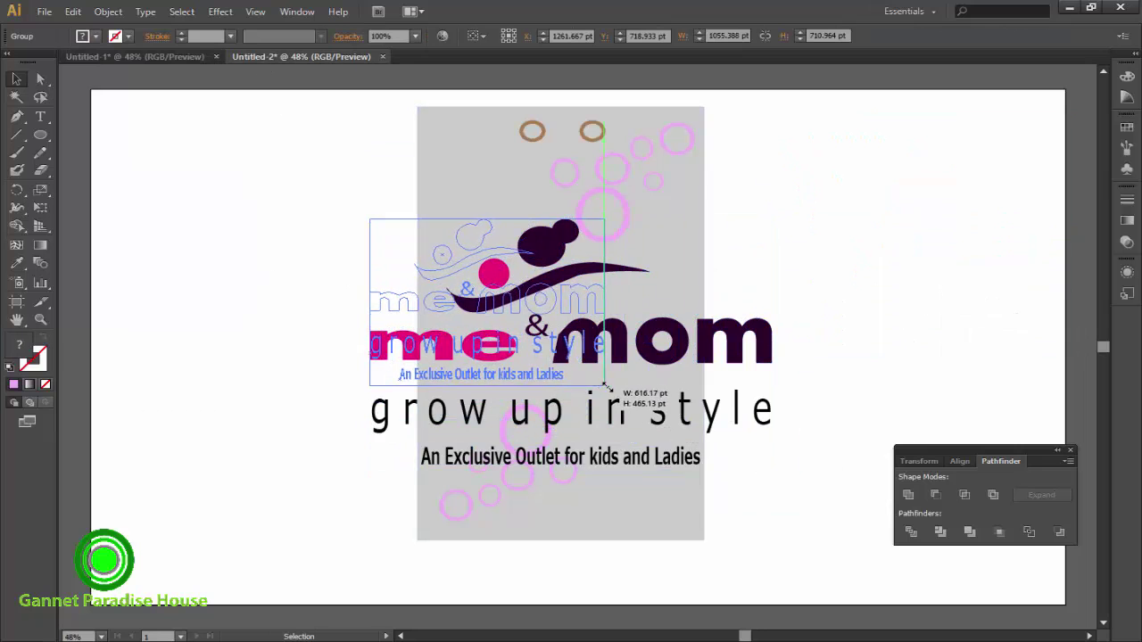
{"action": "left_click_drag", "start_coordinate": [610, 350], "coordinate": [681, 344]}
{"action": "left_click", "coordinate": [854, 301]}
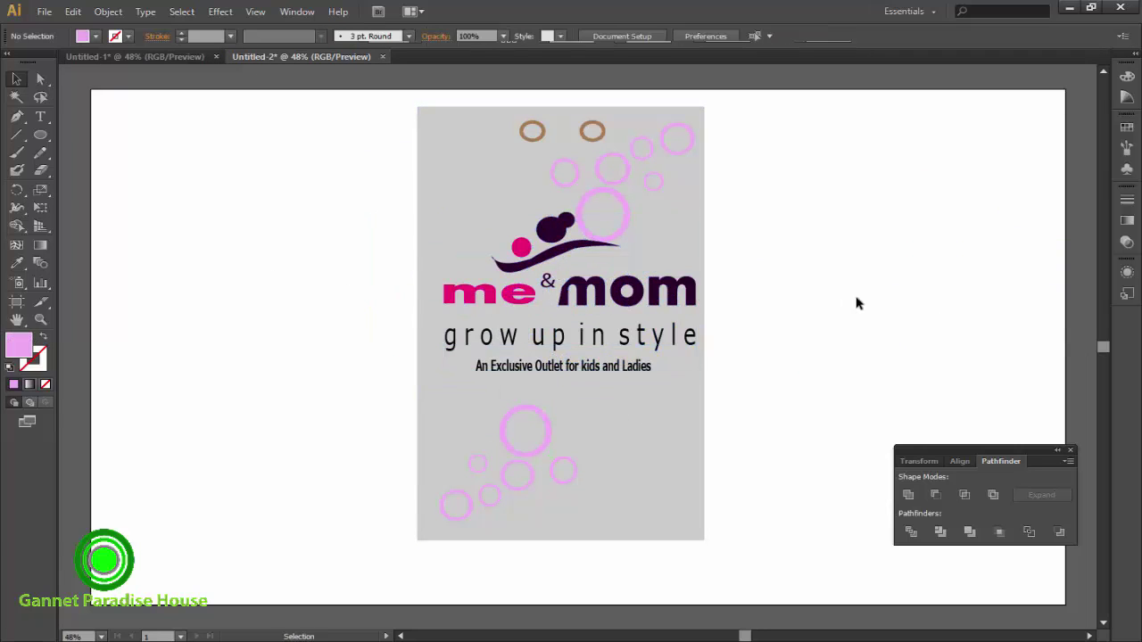
{"action": "mouse_move", "coordinate": [649, 306]}
{"action": "left_mouse_down"}
{"action": "mouse_move", "coordinate": [638, 306]}
{"action": "mouse_move", "coordinate": [640, 331]}
{"action": "mouse_move", "coordinate": [704, 325]}
{"action": "left_mouse_up"}
{"action": "left_click", "coordinate": [838, 323]}
- Adjust the logo's width with its side handles to fit the card
{"action": "left_click", "coordinate": [684, 348]}
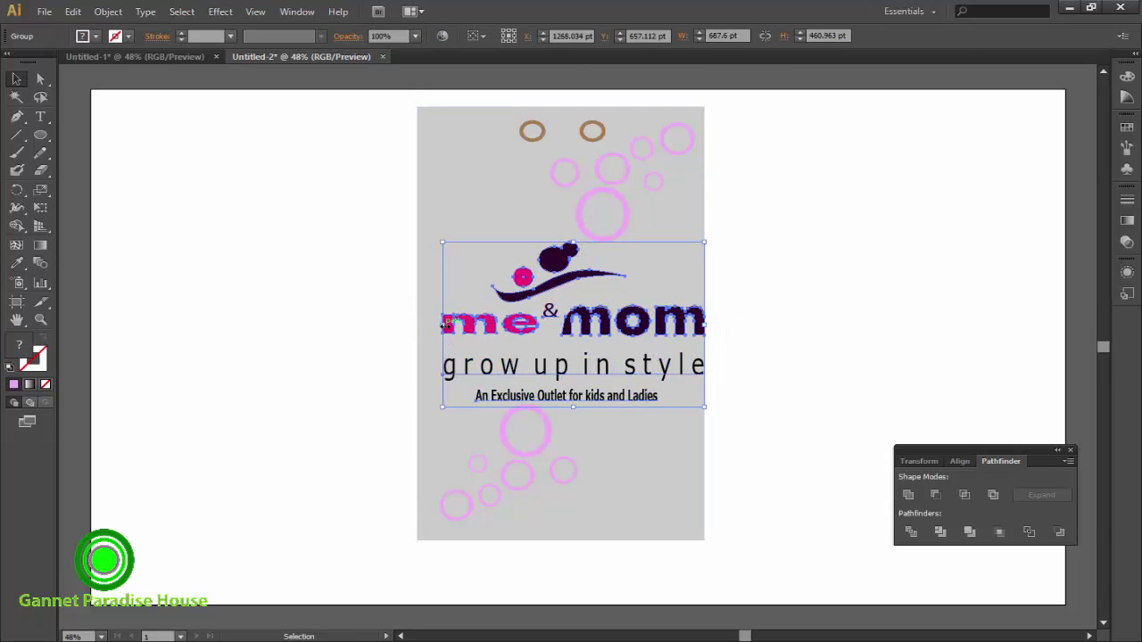
{"action": "mouse_move", "coordinate": [442, 324]}
{"action": "left_mouse_down"}
{"action": "mouse_move", "coordinate": [416, 324]}
{"action": "mouse_move", "coordinate": [446, 327]}
{"action": "left_mouse_up"}
{"action": "left_click", "coordinate": [775, 306]}
{"action": "left_click", "coordinate": [420, 327]}
{"action": "left_click_drag", "start_coordinate": [703, 329], "coordinate": [633, 330]}
{"action": "left_click", "coordinate": [847, 308]}
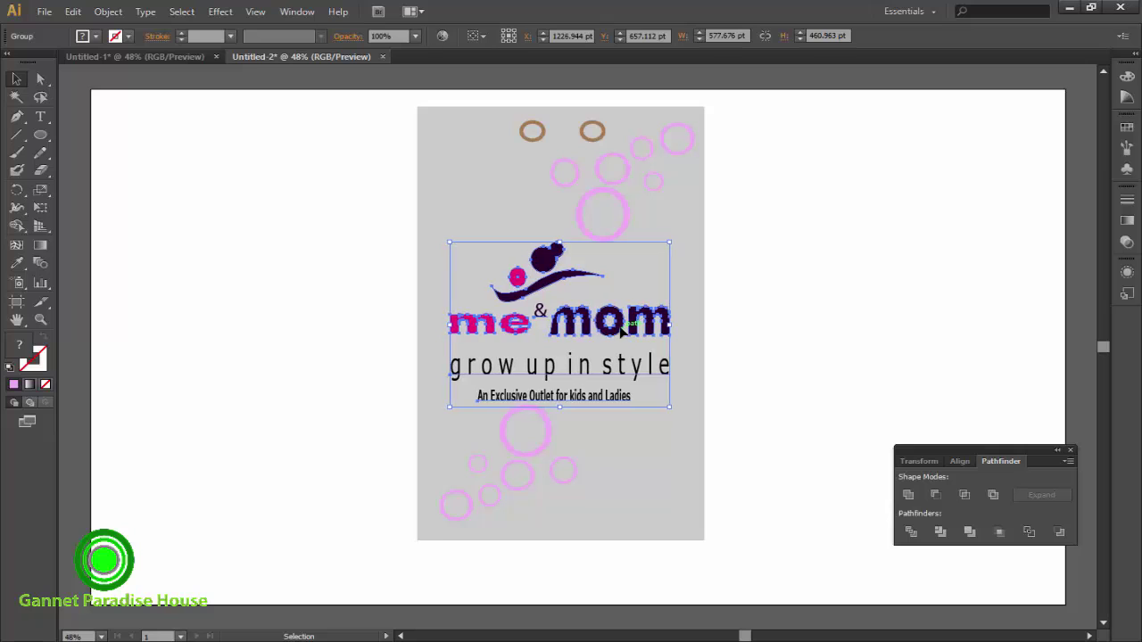
{"action": "left_click", "coordinate": [901, 316]}
{"action": "left_click", "coordinate": [584, 146]}
{"action": "left_click", "coordinate": [1010, 281]}
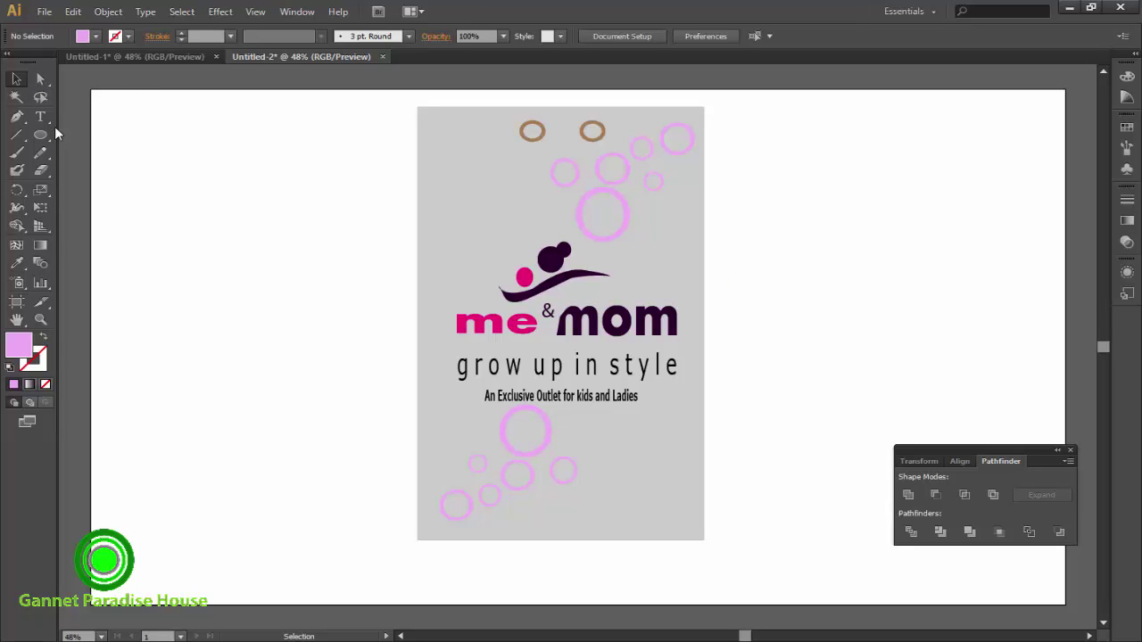
- Draw a band across the card's bottom edge and split it in two at a dividing line
{"action": "left_click_drag", "start_coordinate": [40, 134], "coordinate": [98, 130]}
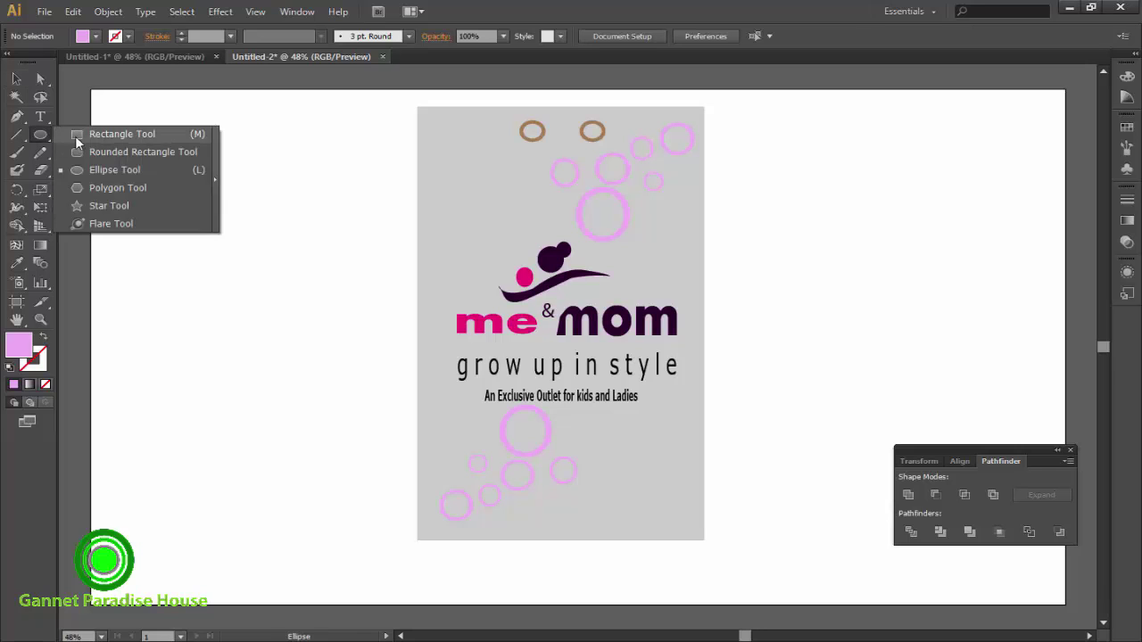
{"action": "left_click_drag", "start_coordinate": [415, 540], "coordinate": [705, 561]}
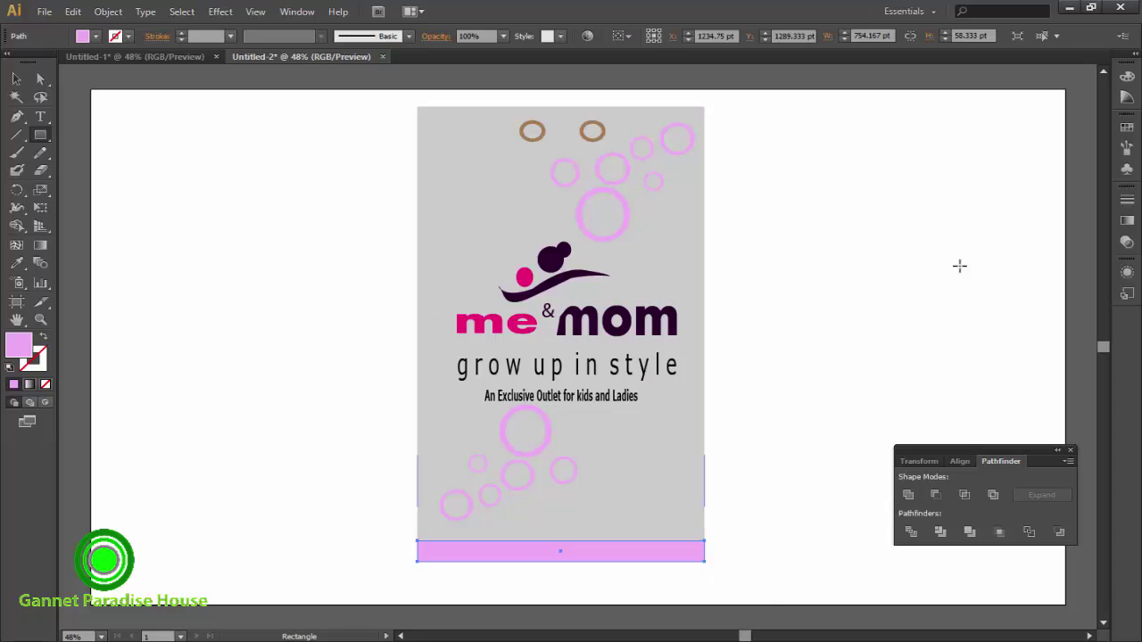
{"action": "left_click", "coordinate": [16, 79]}
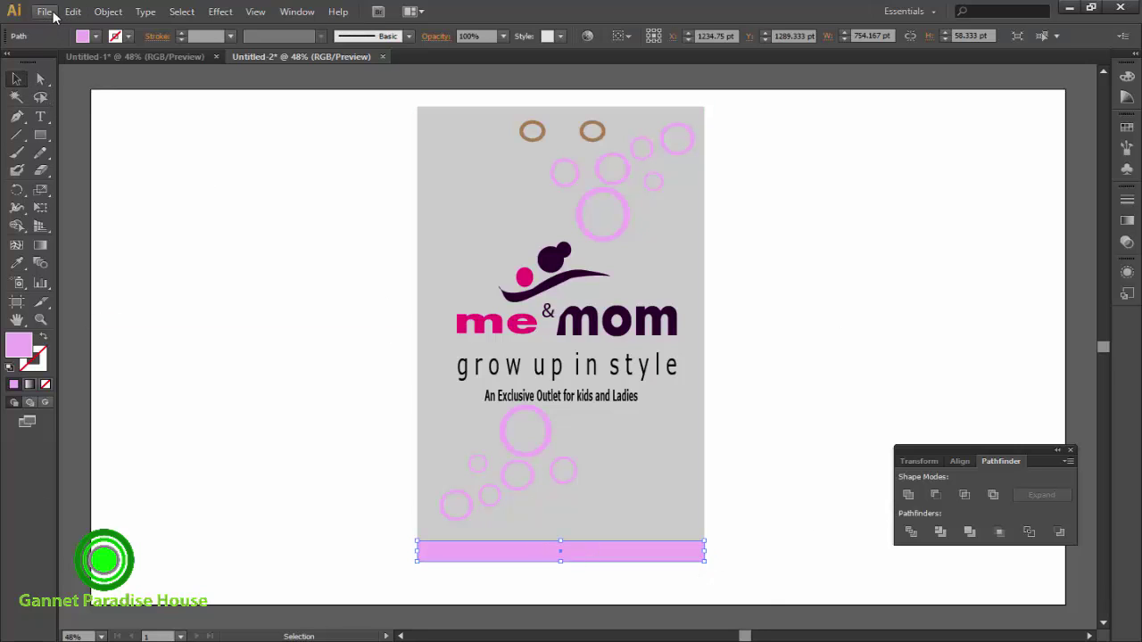
{"action": "left_click", "coordinate": [23, 138]}
{"action": "left_click_drag", "start_coordinate": [561, 540], "coordinate": [560, 561]}
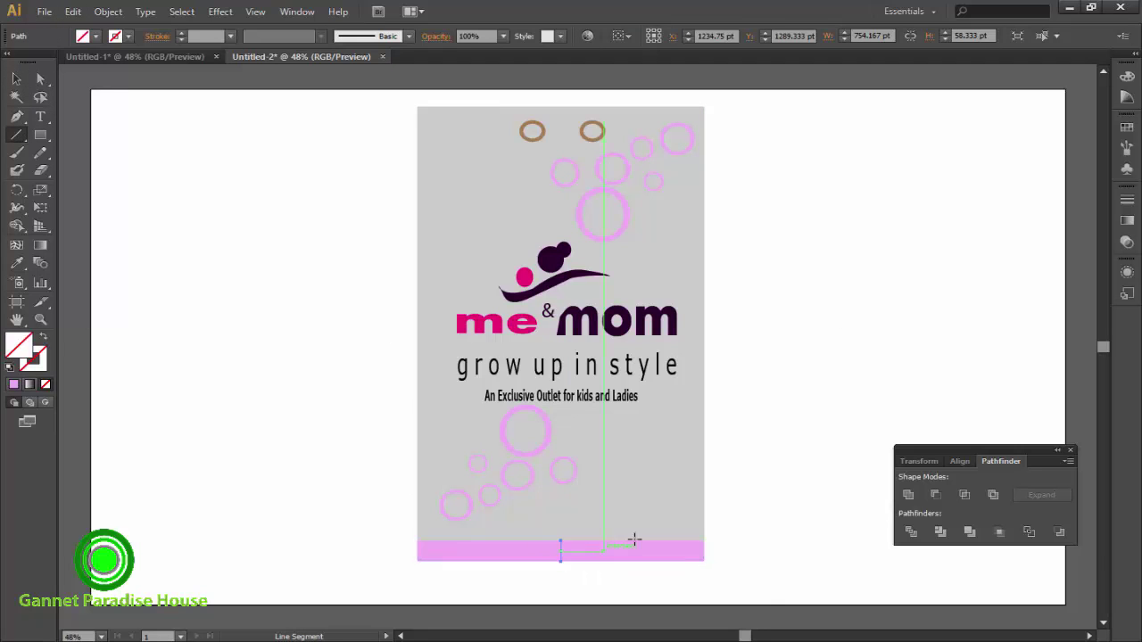
{"action": "left_click", "coordinate": [16, 79]}
{"action": "left_click", "coordinate": [108, 11]}
{"action": "mouse_move", "coordinate": [125, 312]}
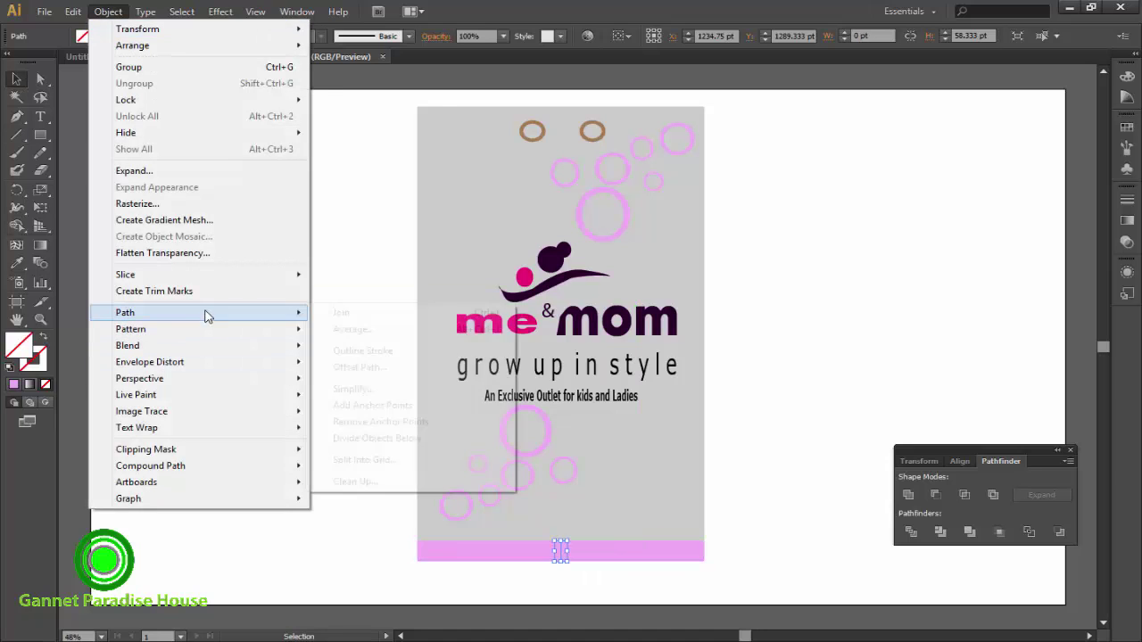
{"action": "left_click", "coordinate": [377, 438]}
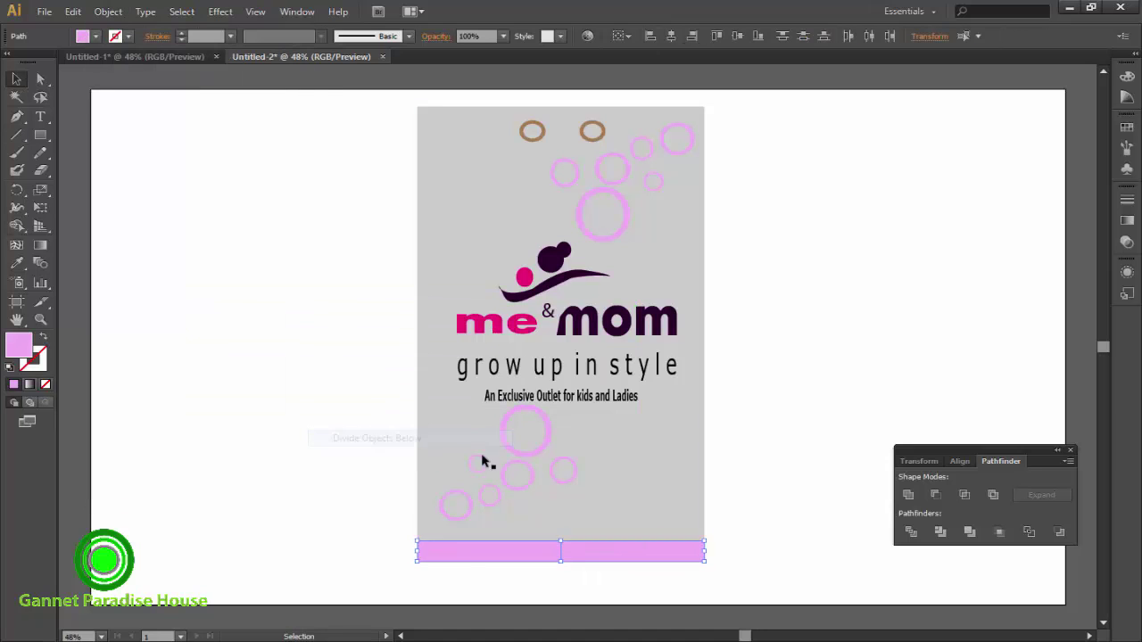
- Fill the left half of the band with magenta B7069E
{"action": "left_click", "coordinate": [471, 553]}
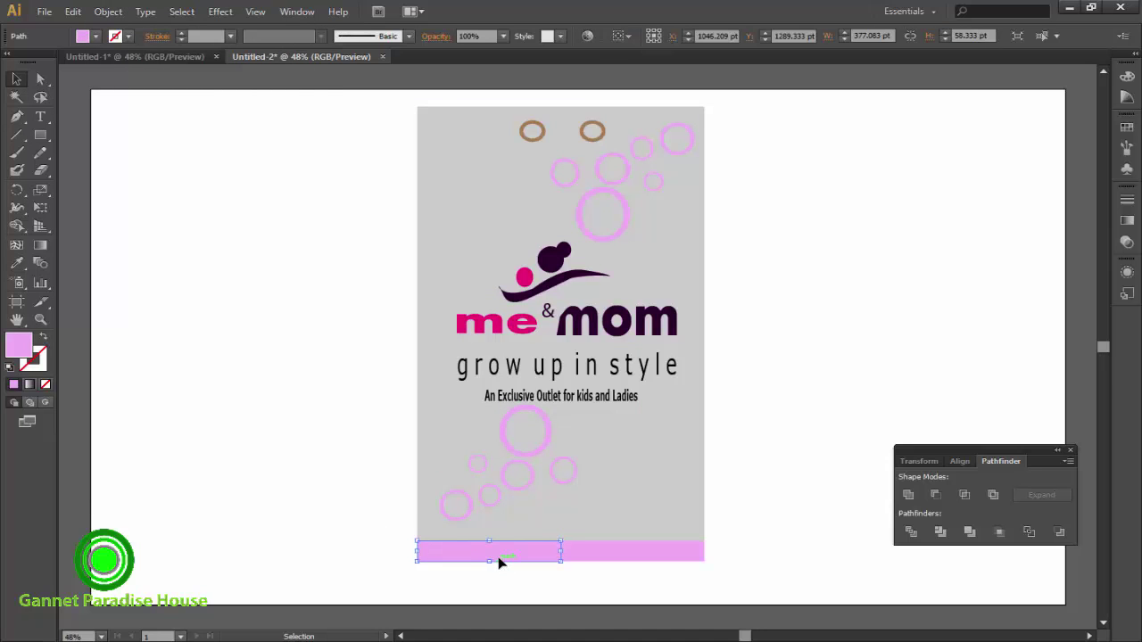
{"action": "double_click", "coordinate": [19, 346]}
{"action": "left_click", "coordinate": [386, 308]}
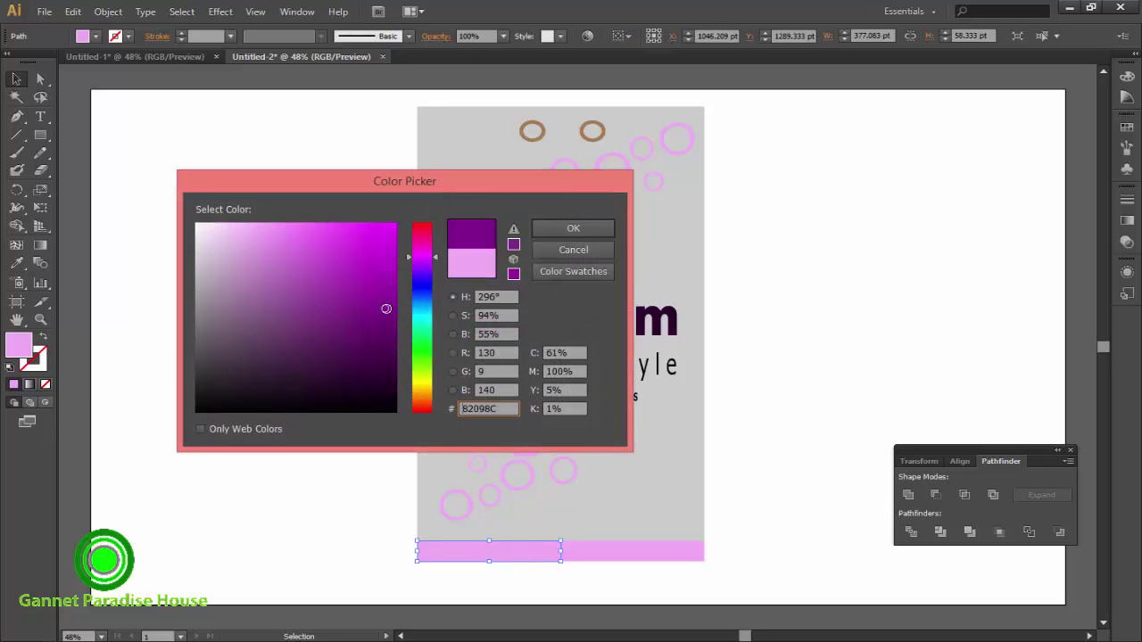
{"action": "left_click_drag", "start_coordinate": [389, 243], "coordinate": [392, 274]}
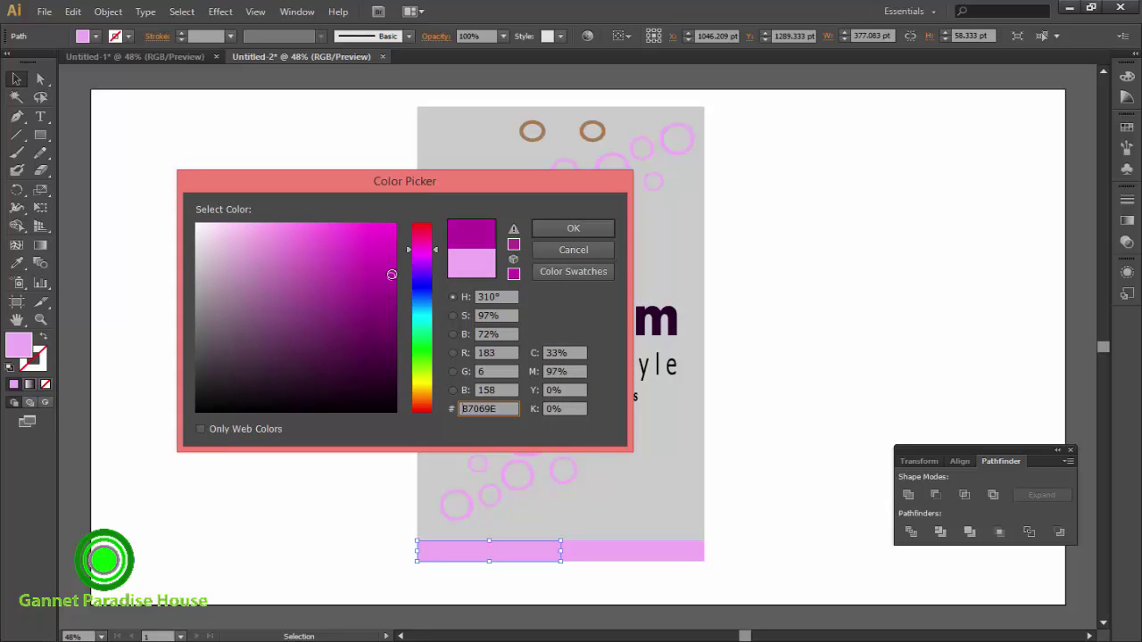
{"action": "left_click", "coordinate": [536, 231]}
{"action": "left_click", "coordinate": [314, 383]}
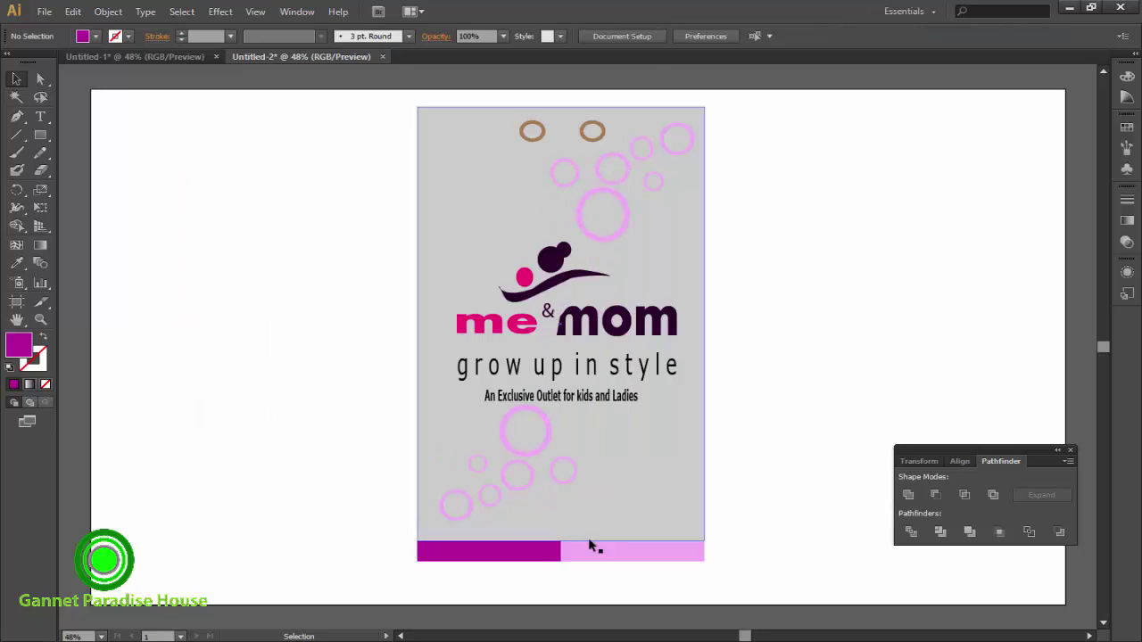
- Fill the right half of the band with dark purple 500756
{"action": "left_click", "coordinate": [604, 555]}
{"action": "double_click", "coordinate": [18, 346]}
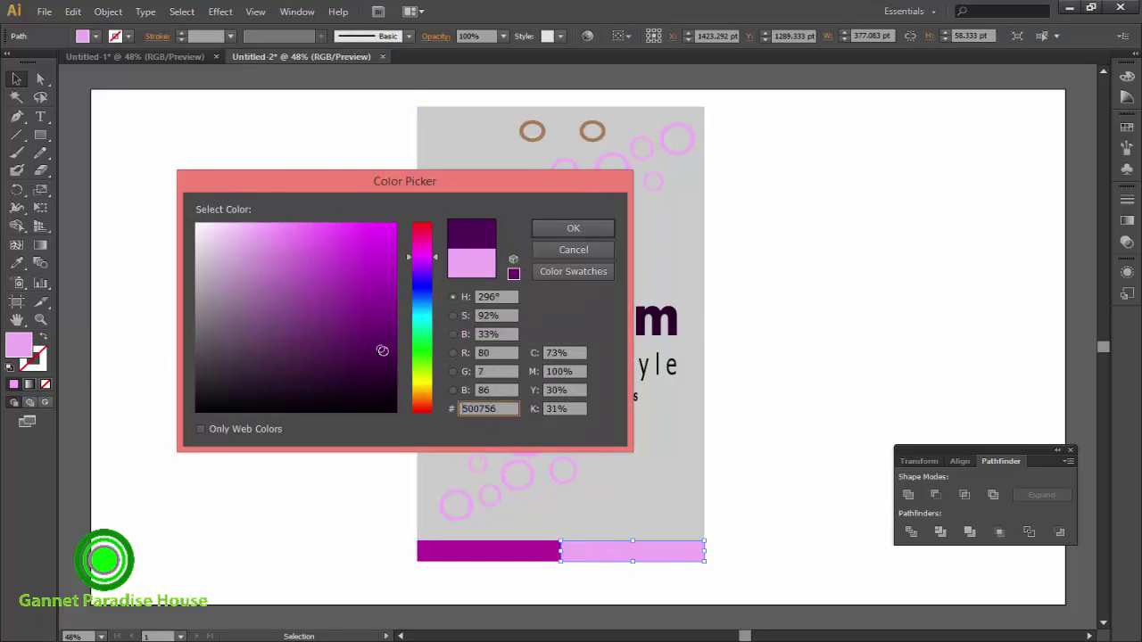
{"action": "left_click_drag", "start_coordinate": [383, 348], "coordinate": [386, 369]}
{"action": "left_click", "coordinate": [611, 225]}
{"action": "left_click", "coordinate": [834, 272]}
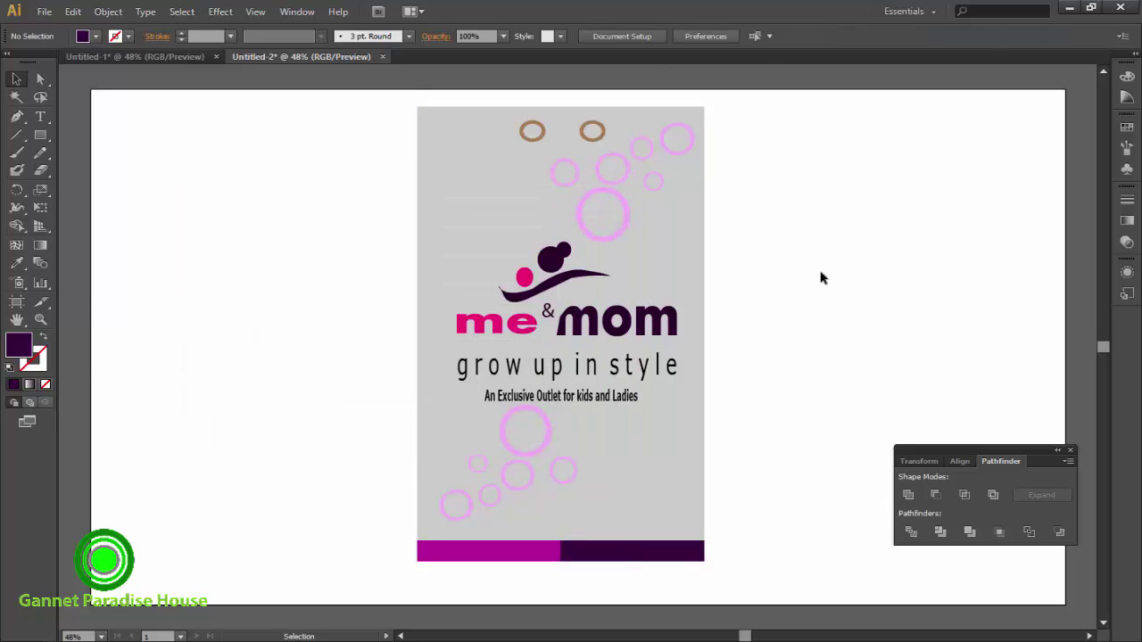
{"action": "left_click", "coordinate": [534, 134]}
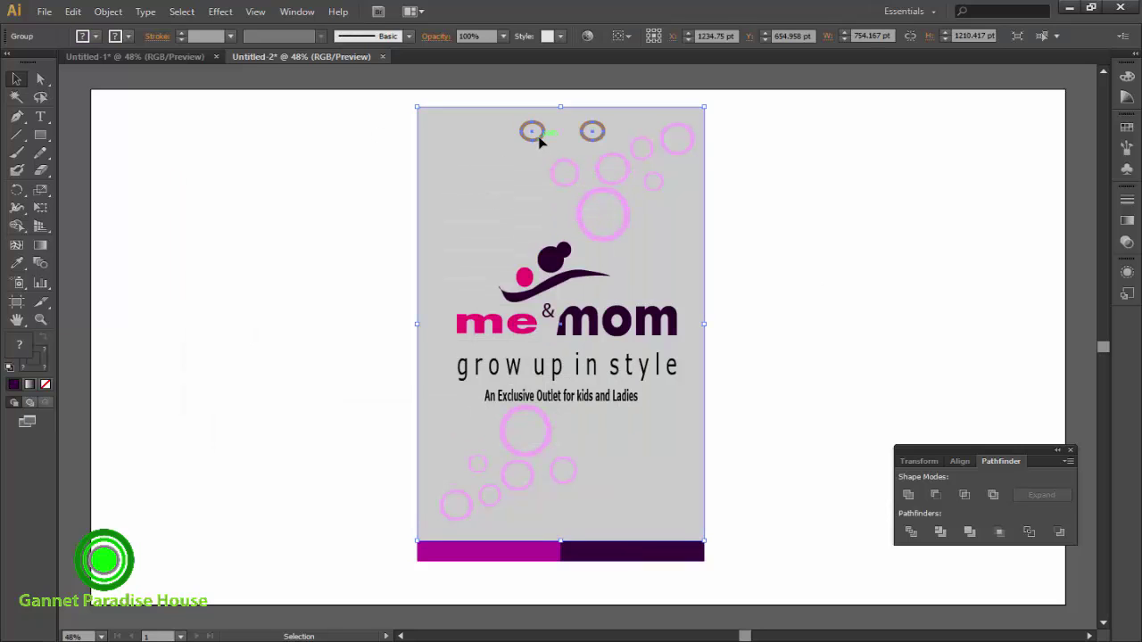
- Ungroup the card artwork
{"action": "left_click", "coordinate": [693, 223]}
{"action": "left_click", "coordinate": [512, 222]}
{"action": "right_click", "coordinate": [502, 189]}
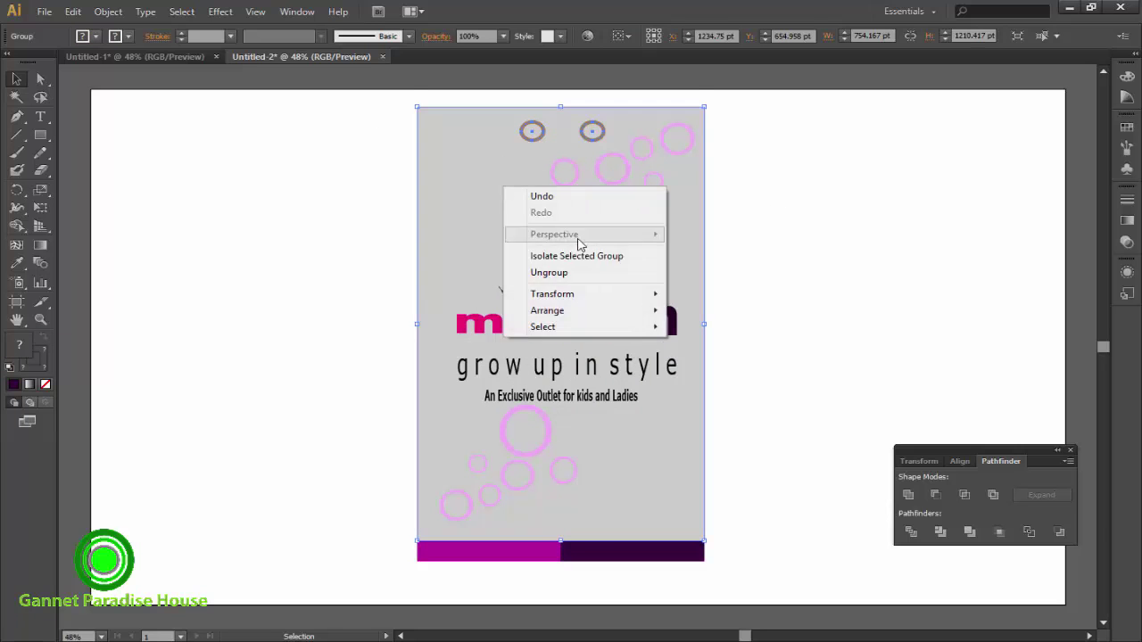
{"action": "left_click", "coordinate": [458, 190]}
- Shrink the left brown ring and place a copy of it beside the first
{"action": "left_click", "coordinate": [536, 139]}
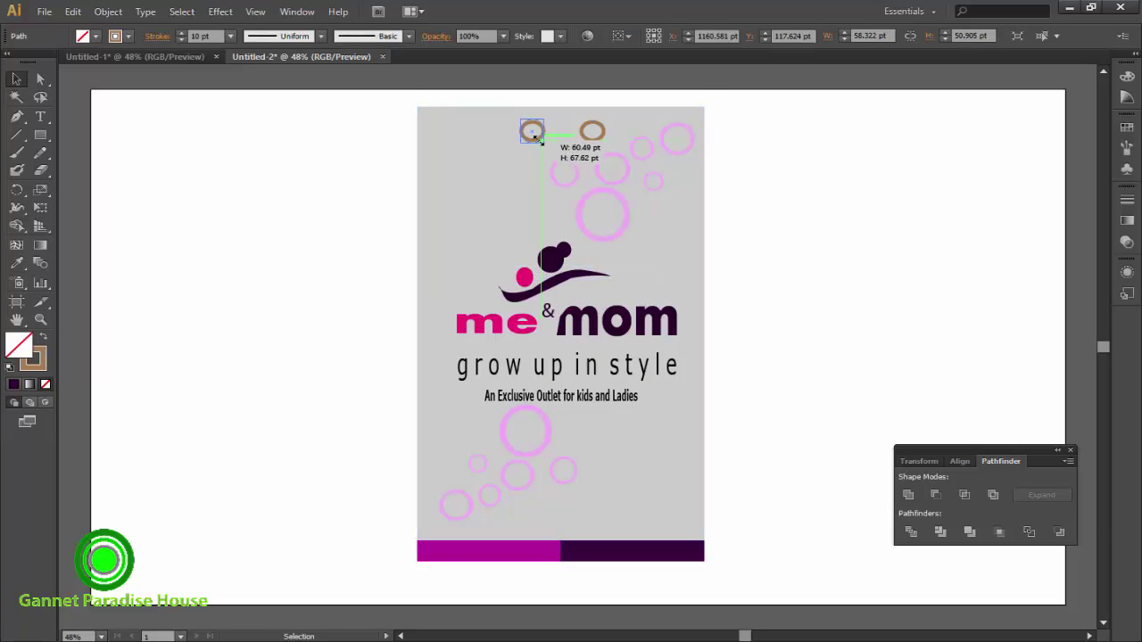
{"action": "left_click", "coordinate": [807, 188]}
{"action": "mouse_move", "coordinate": [600, 138]}
{"action": "left_mouse_down"}
{"action": "mouse_move", "coordinate": [542, 138]}
{"action": "mouse_move", "coordinate": [588, 137]}
{"action": "left_mouse_up"}
{"action": "left_click", "coordinate": [683, 158]}
{"action": "left_click", "coordinate": [832, 175]}
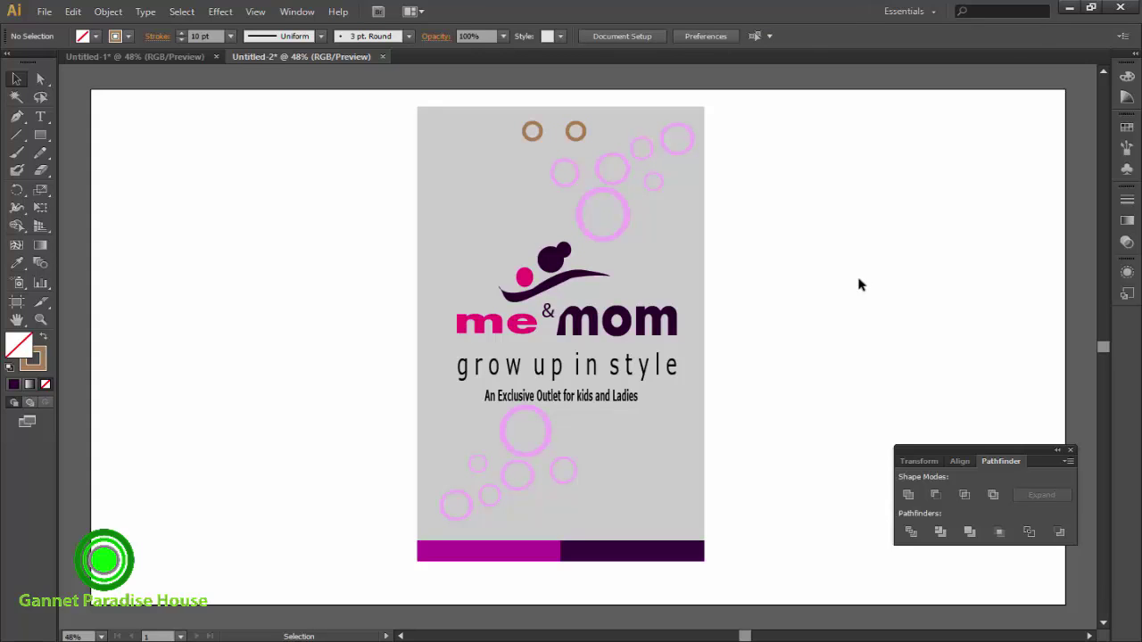
{"action": "left_click", "coordinate": [533, 131]}
- Change the grey card background fill to white
{"action": "left_click", "coordinate": [97, 36]}
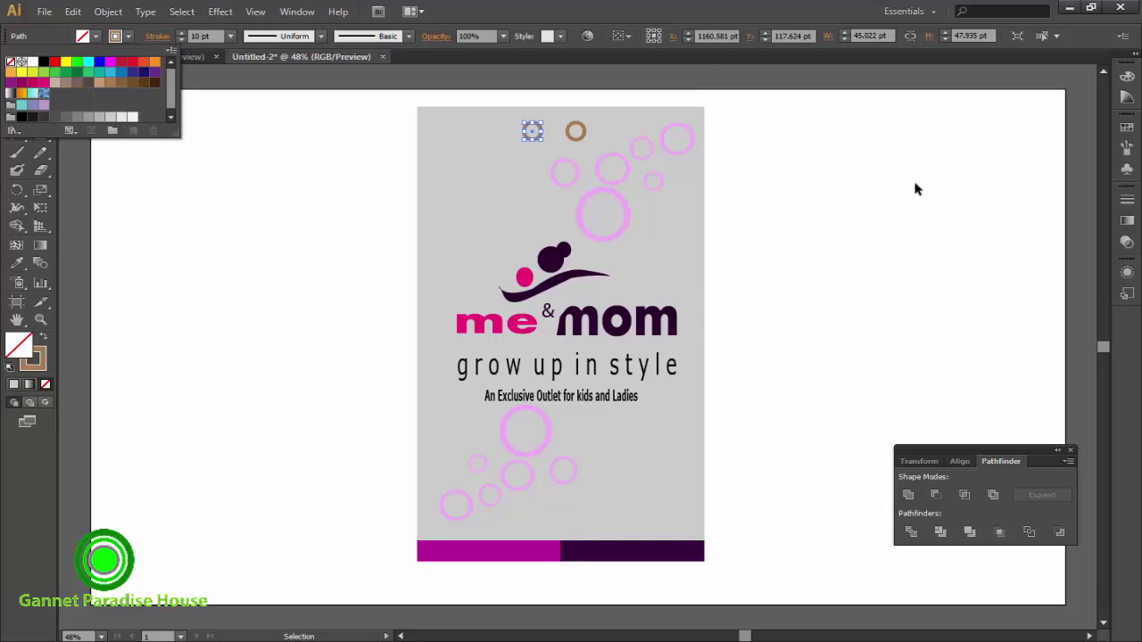
{"action": "left_click", "coordinate": [915, 187]}
{"action": "left_click", "coordinate": [501, 233]}
{"action": "left_click", "coordinate": [95, 36]}
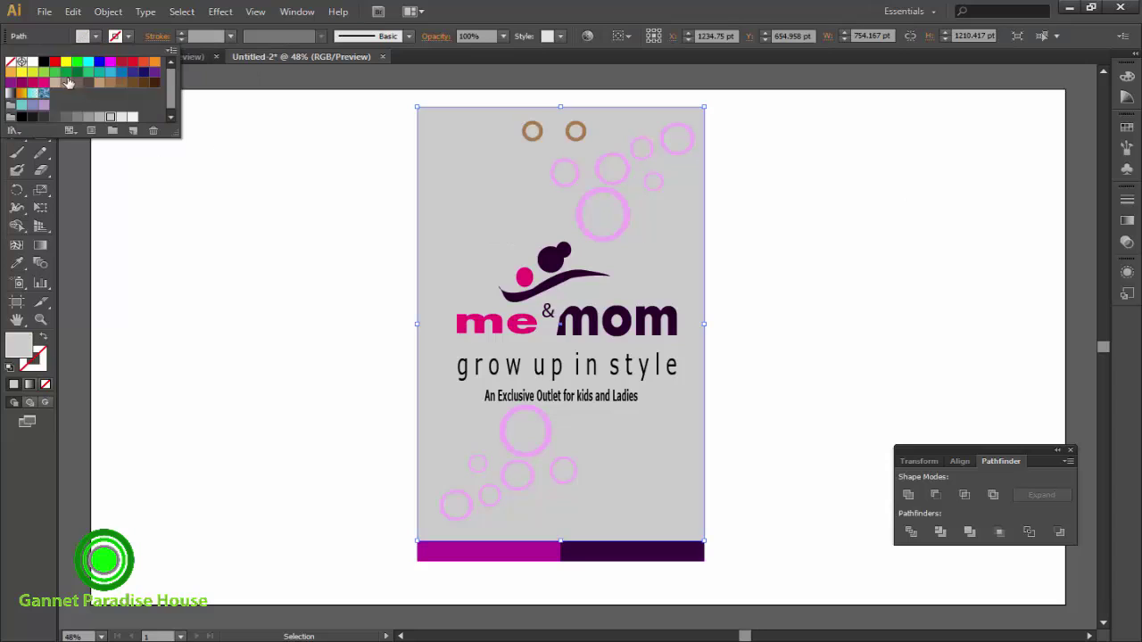
{"action": "left_click", "coordinate": [33, 62]}
{"action": "left_click", "coordinate": [110, 117]}
{"action": "left_click", "coordinate": [121, 117]}
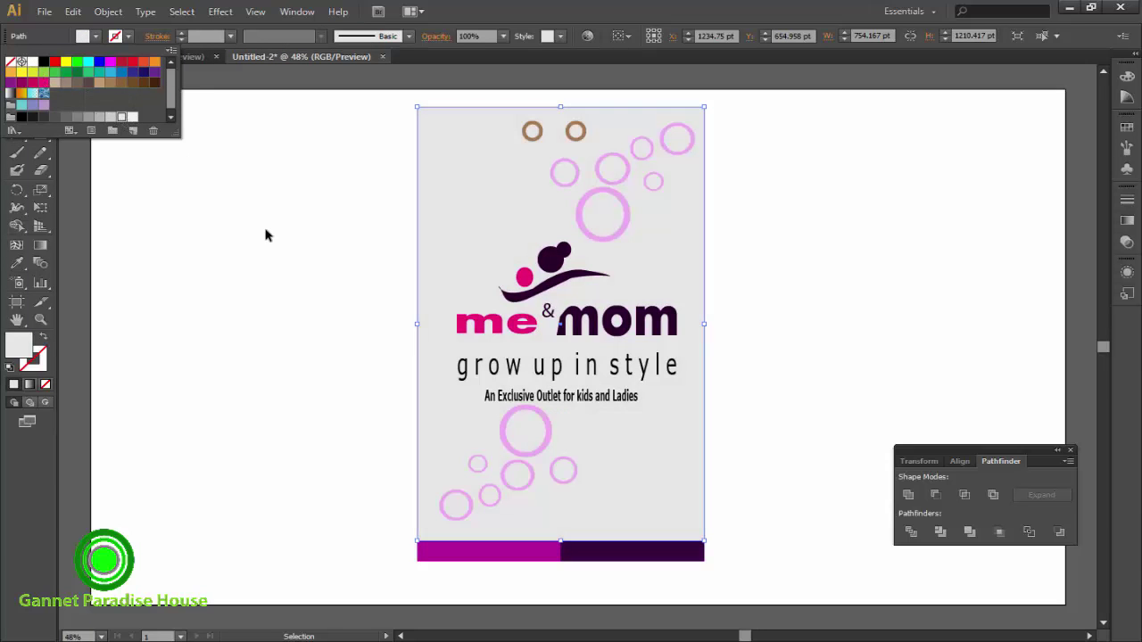
{"action": "left_click", "coordinate": [32, 62]}
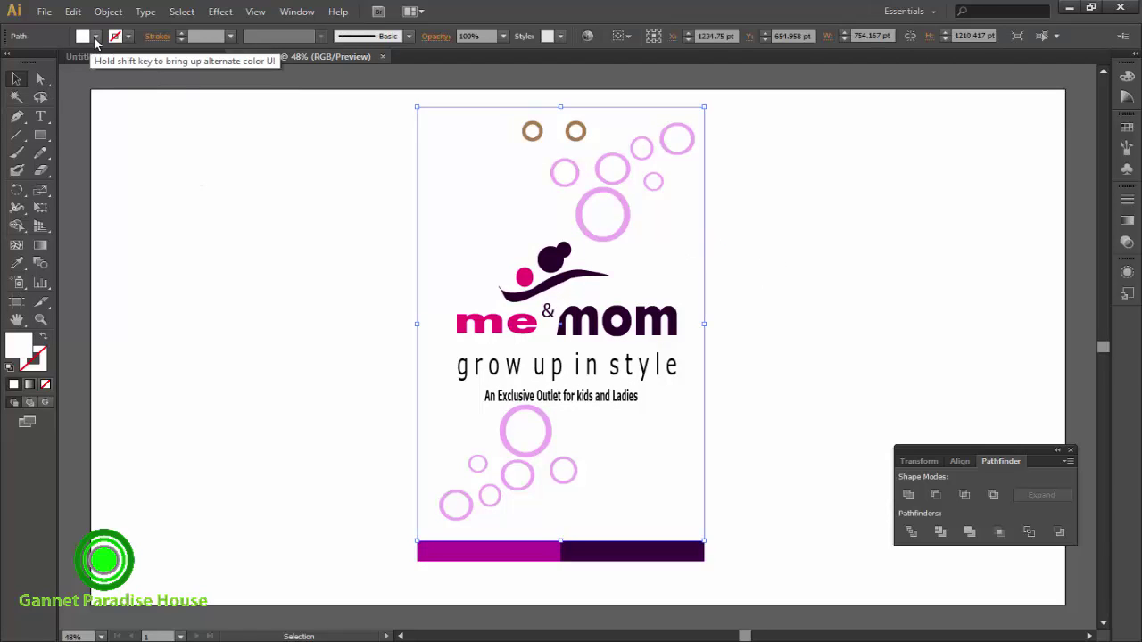
- Give the card background a grey 3 pt outline
{"action": "left_click", "coordinate": [128, 36]}
{"action": "left_click", "coordinate": [91, 117]}
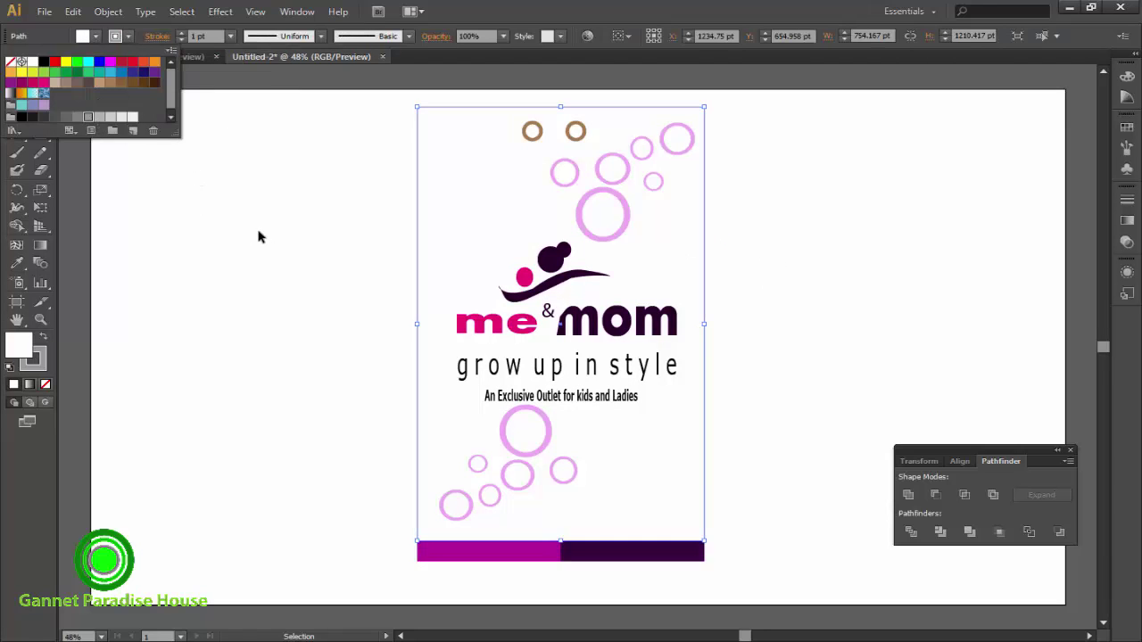
{"action": "left_click", "coordinate": [230, 36]}
{"action": "left_click", "coordinate": [240, 135]}
{"action": "left_click", "coordinate": [221, 258]}
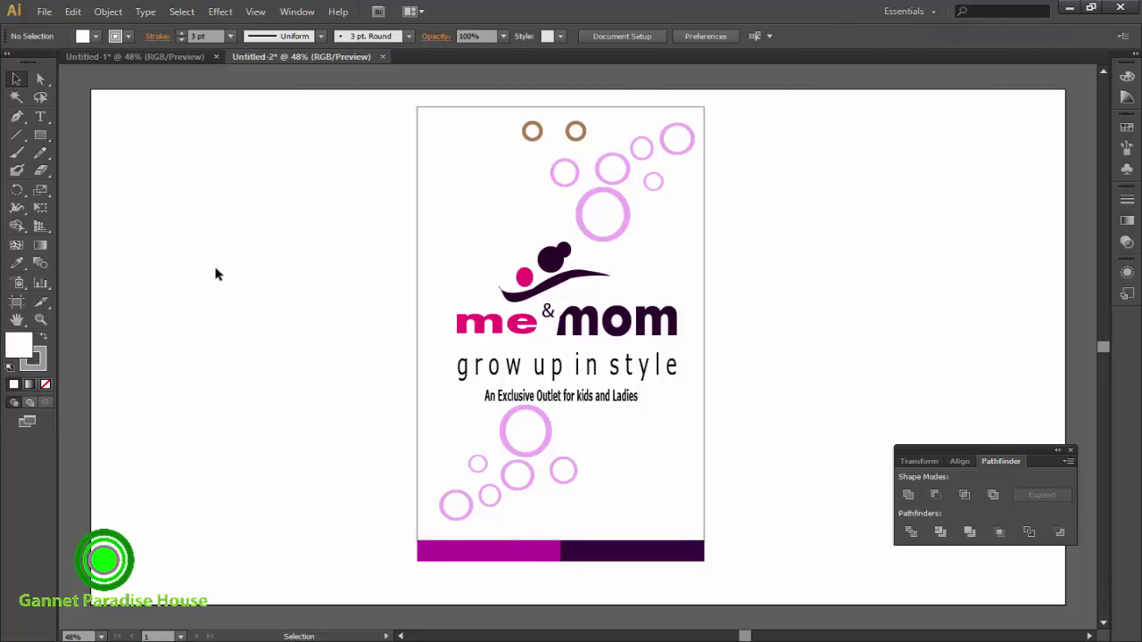
- Select the dark purple and magenta band halves, dragging the purple half slightly
{"action": "left_click", "coordinate": [709, 550]}
{"action": "left_click_drag", "start_coordinate": [709, 550], "coordinate": [743, 540]}
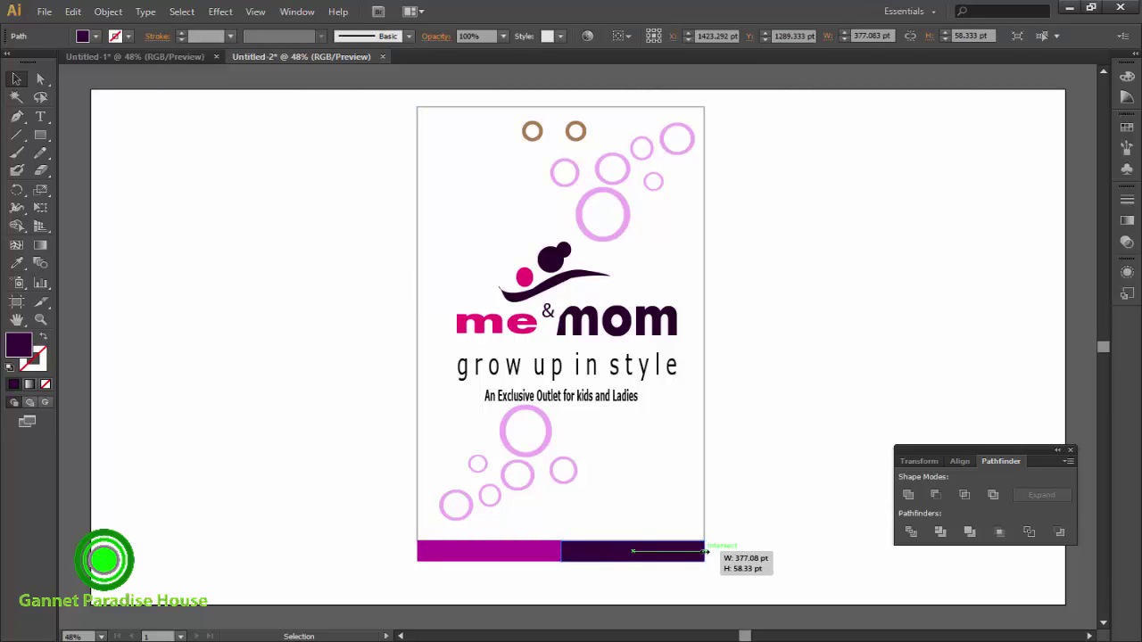
{"action": "left_click", "coordinate": [452, 554]}
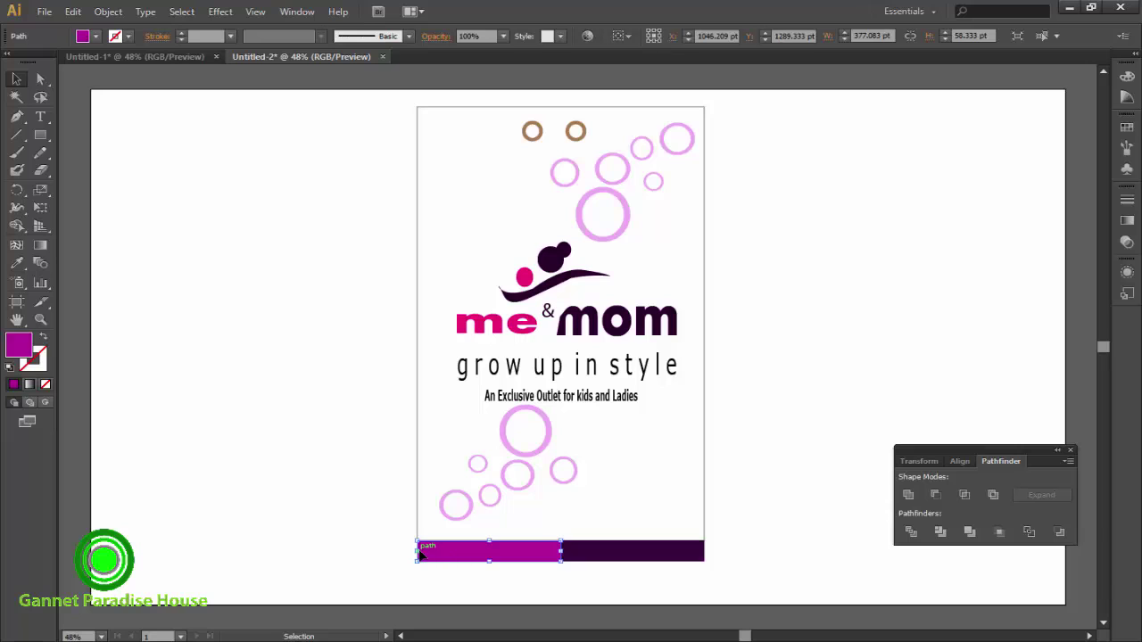
{"action": "left_click", "coordinate": [727, 151]}
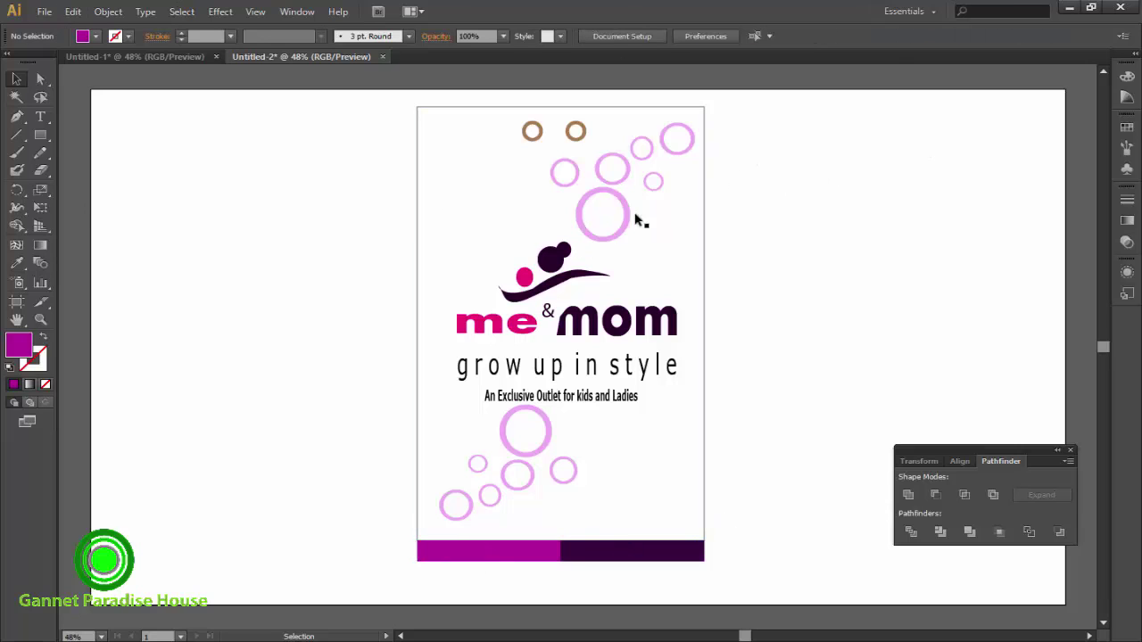
- Select all the tag artwork, briefly toggling the perspective grid
{"action": "left_click_drag", "start_coordinate": [336, 102], "coordinate": [797, 578]}
{"action": "right_click", "coordinate": [589, 321]}
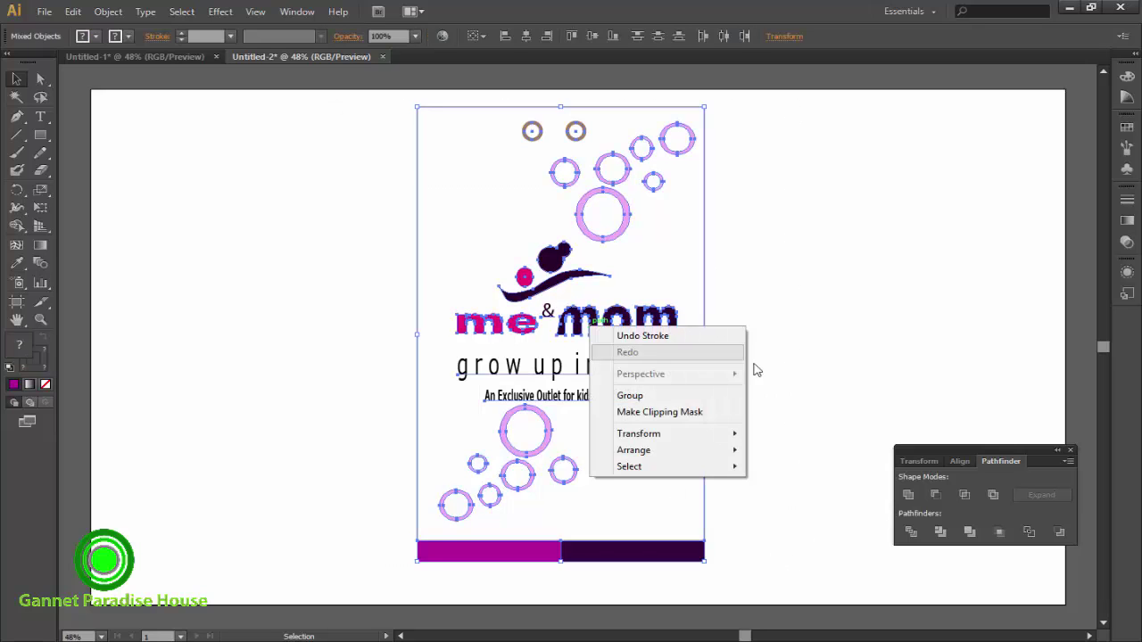
{"action": "left_click", "coordinate": [712, 336]}
{"action": "key", "text": "ctrl+a"}
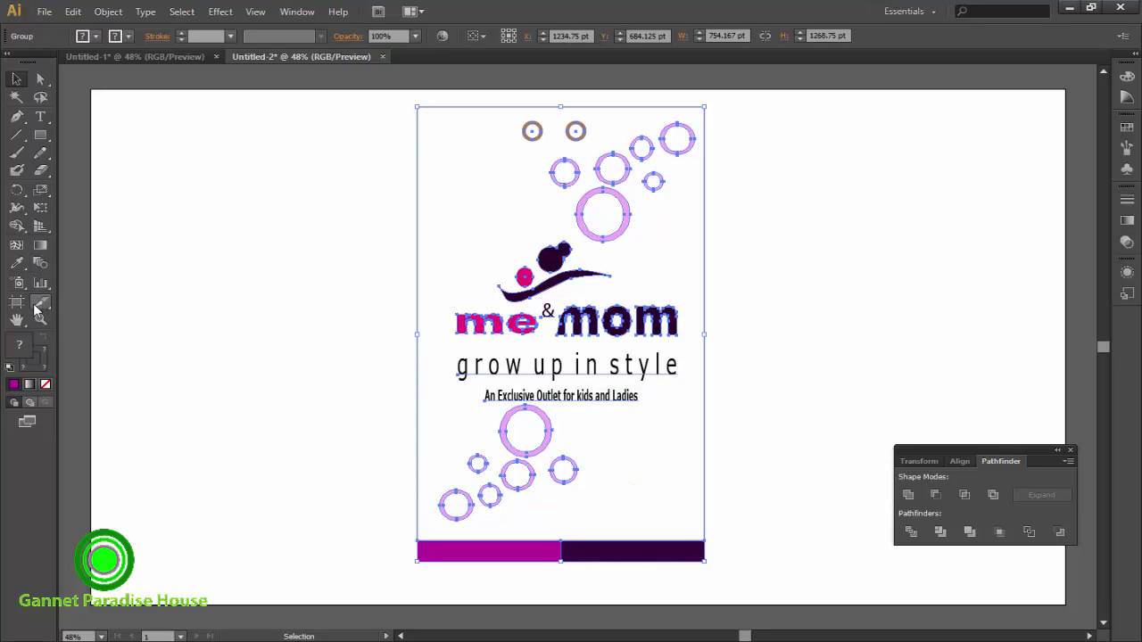
{"action": "left_click", "coordinate": [38, 228]}
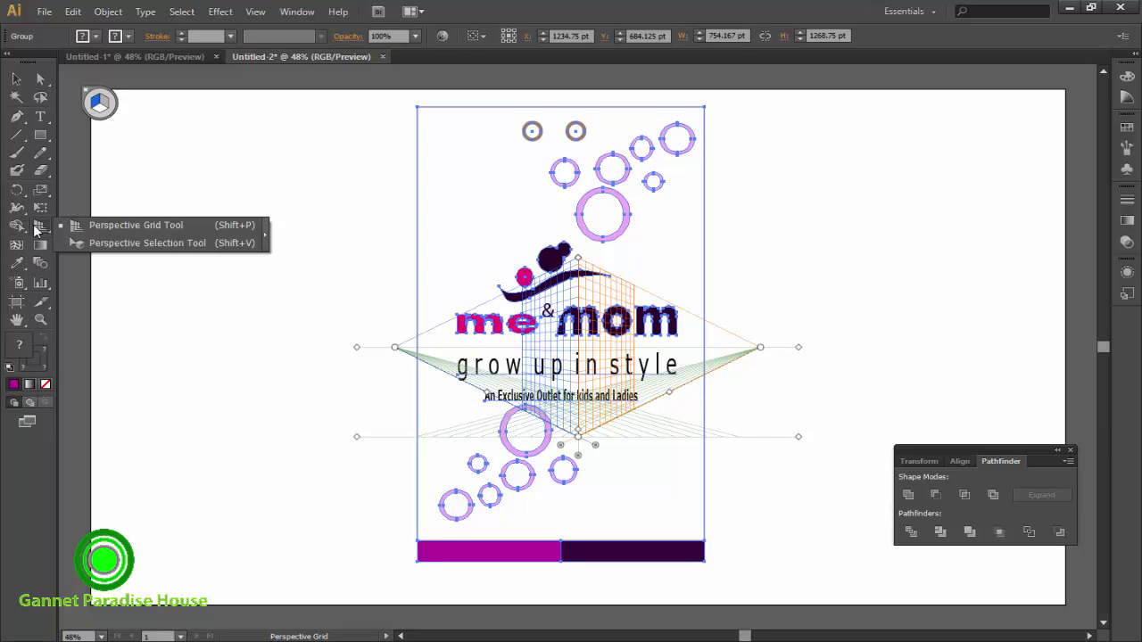
{"action": "left_click", "coordinate": [89, 95]}
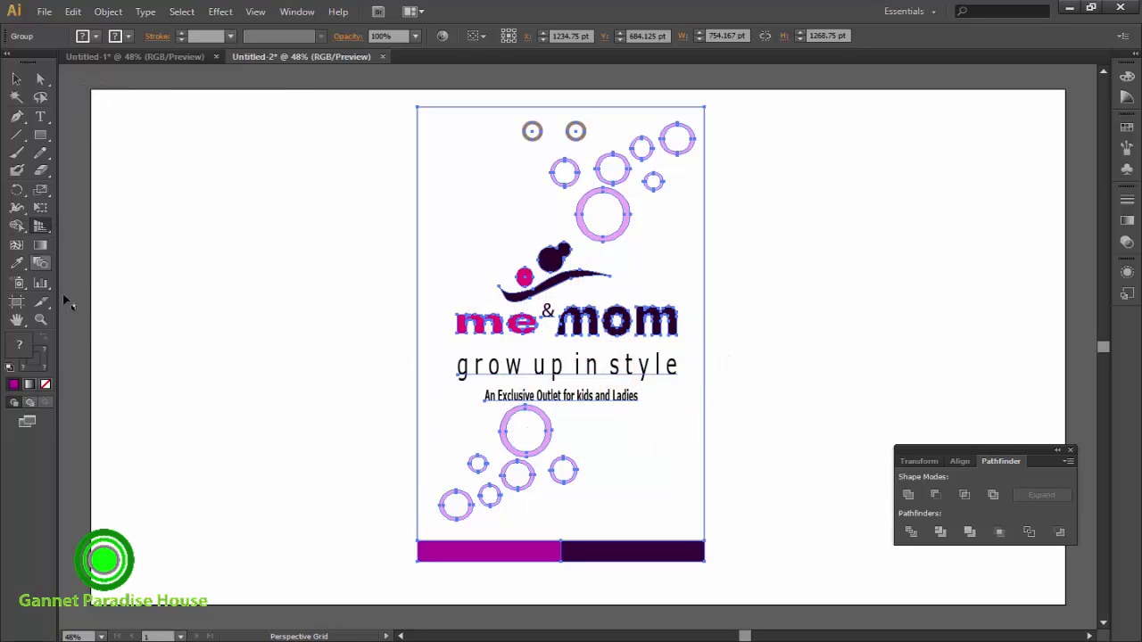
{"action": "left_click", "coordinate": [23, 229]}
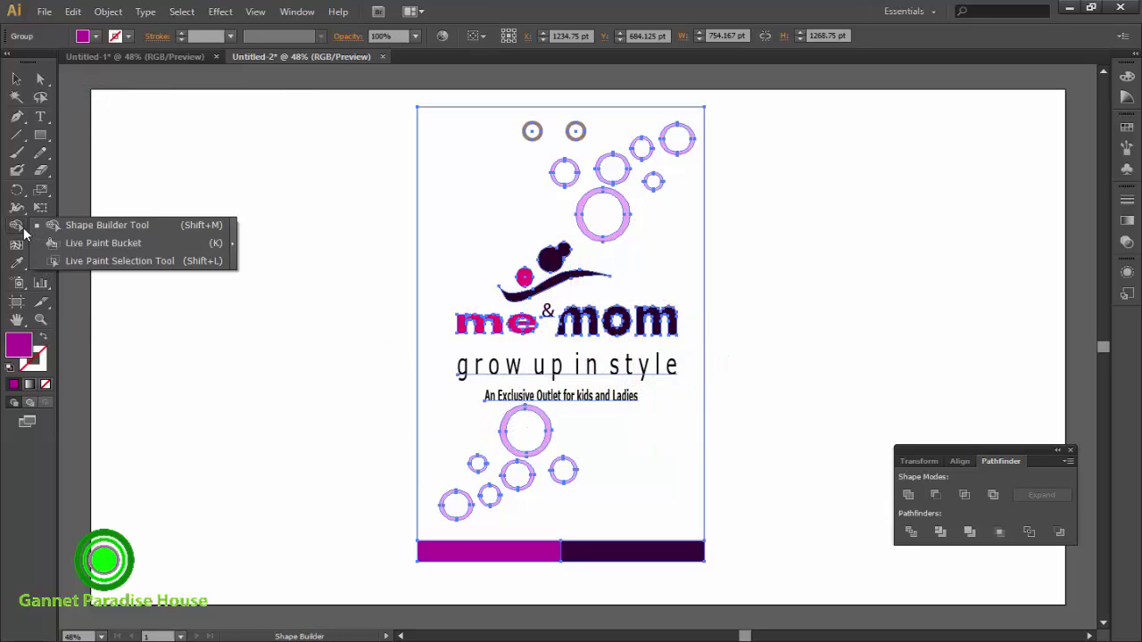
- Shear the whole tag into a slanted perspective with the Shear Tool
{"action": "left_click", "coordinate": [40, 189]}
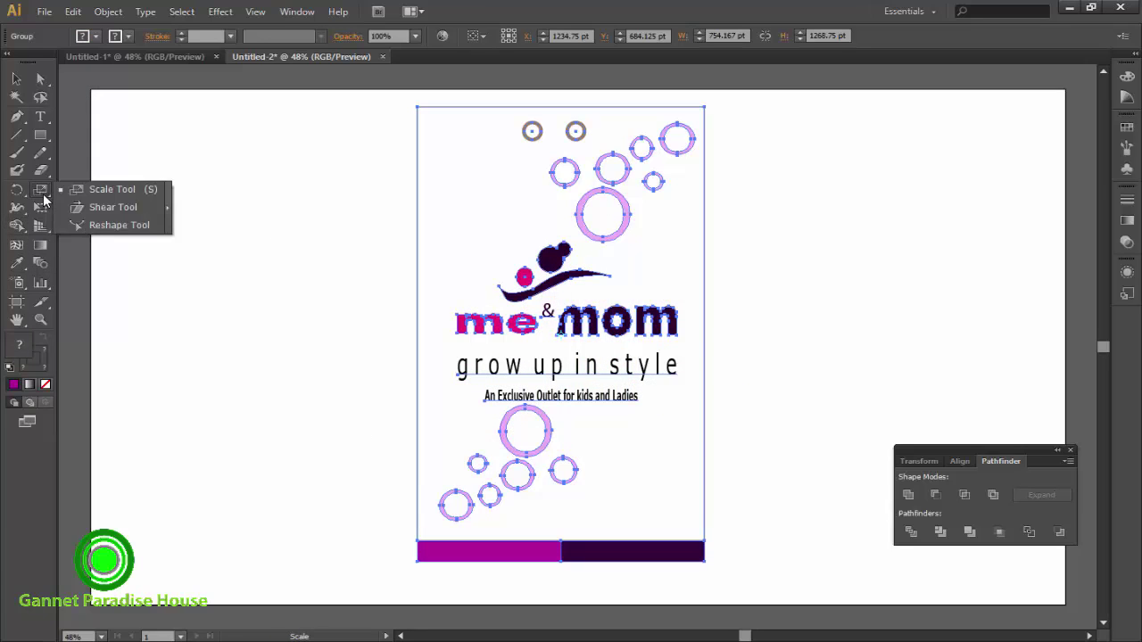
{"action": "left_click", "coordinate": [102, 212]}
{"action": "mouse_move", "coordinate": [626, 309]}
{"action": "left_mouse_down"}
{"action": "mouse_move", "coordinate": [627, 321]}
{"action": "mouse_move", "coordinate": [652, 313]}
{"action": "left_mouse_up"}
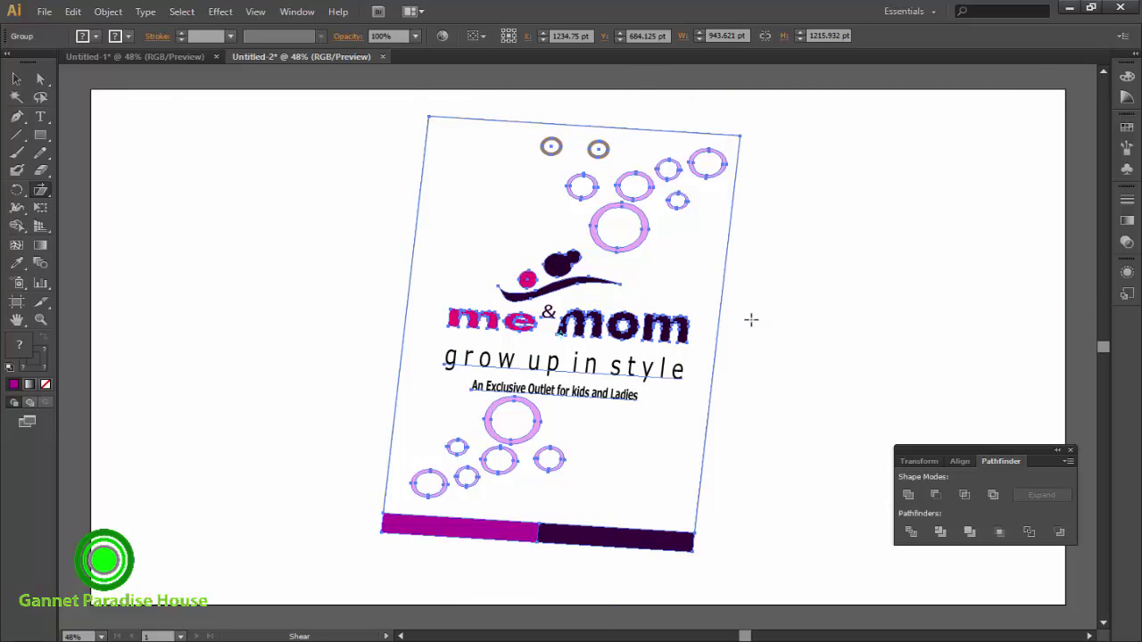
{"action": "left_click", "coordinate": [16, 78]}
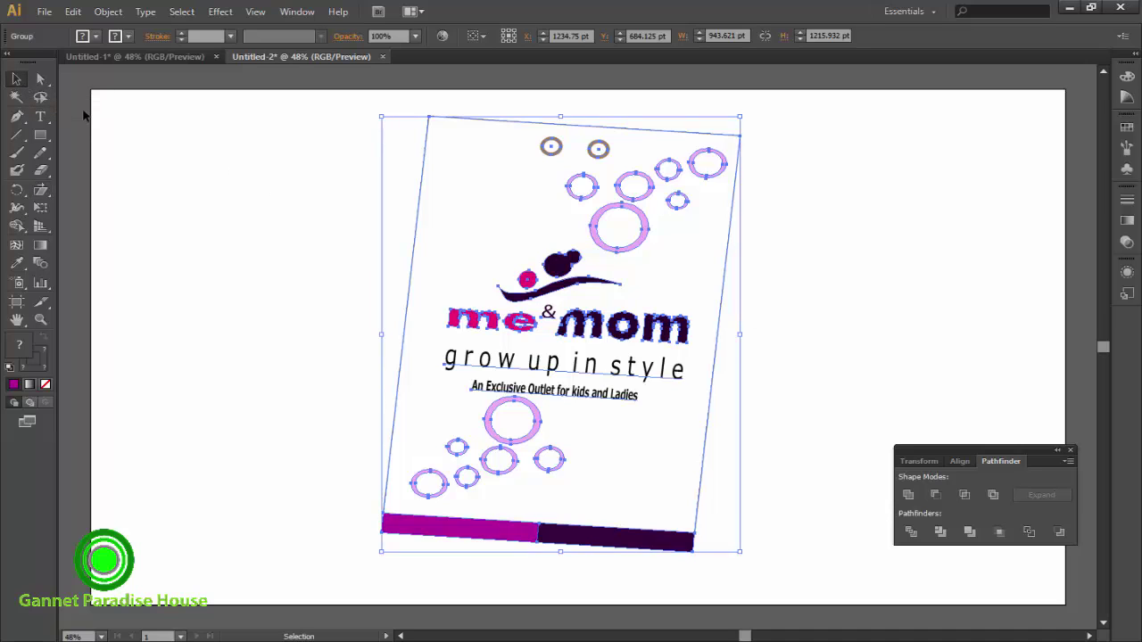
{"action": "left_click", "coordinate": [859, 200]}
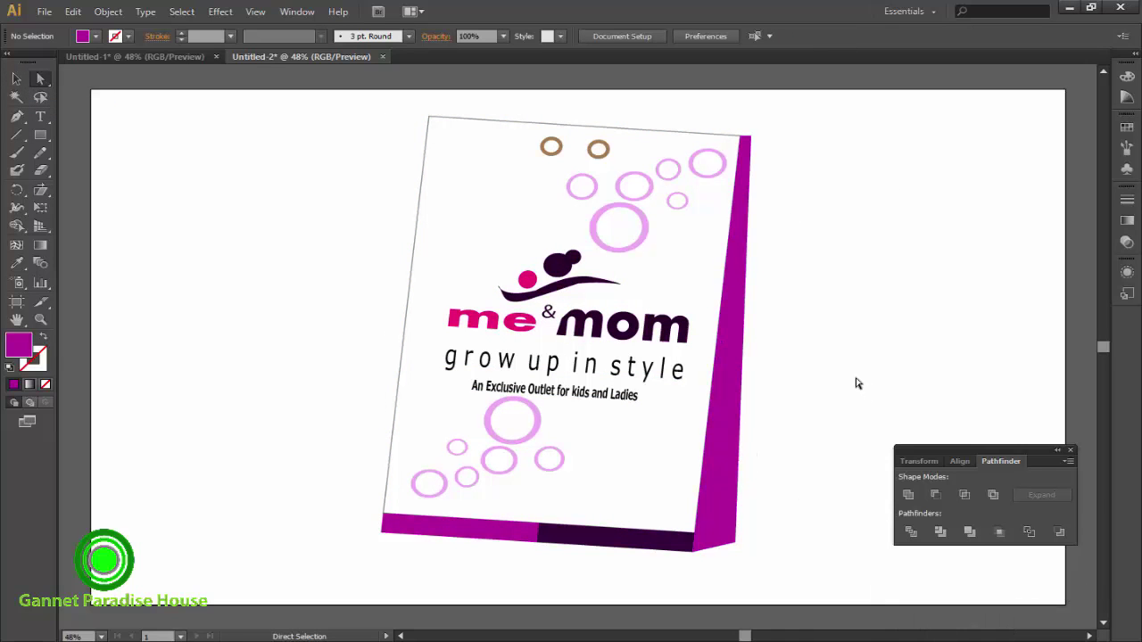
- Check the magenta side panel, then bring up the Untitled-1 document
{"action": "key", "text": "v"}
{"action": "left_click", "coordinate": [751, 136]}
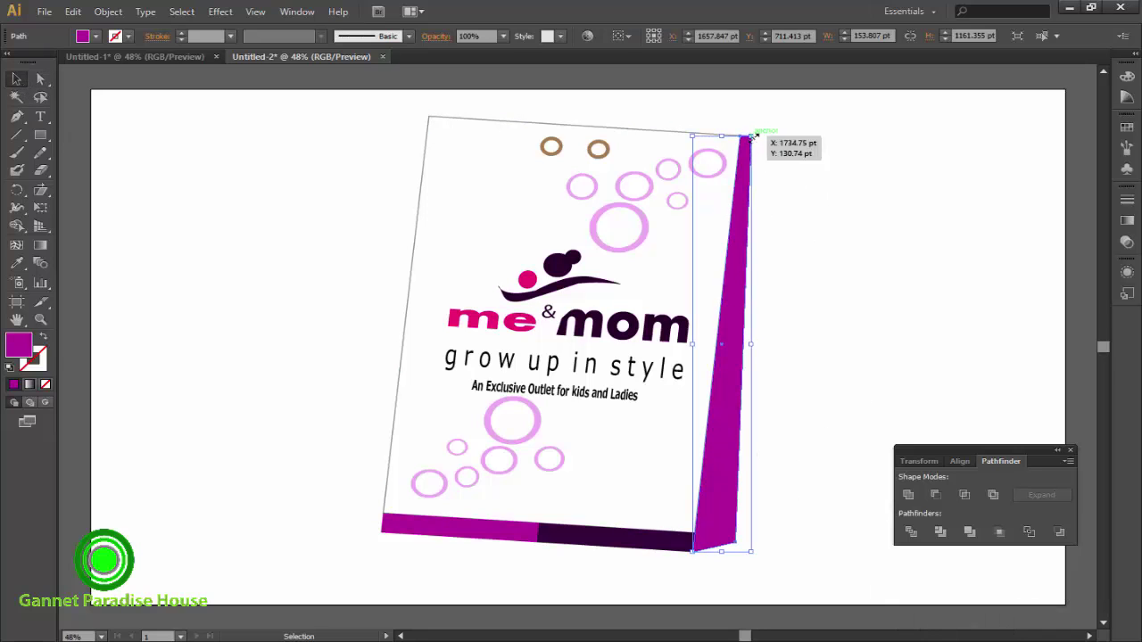
{"action": "left_click", "coordinate": [859, 339]}
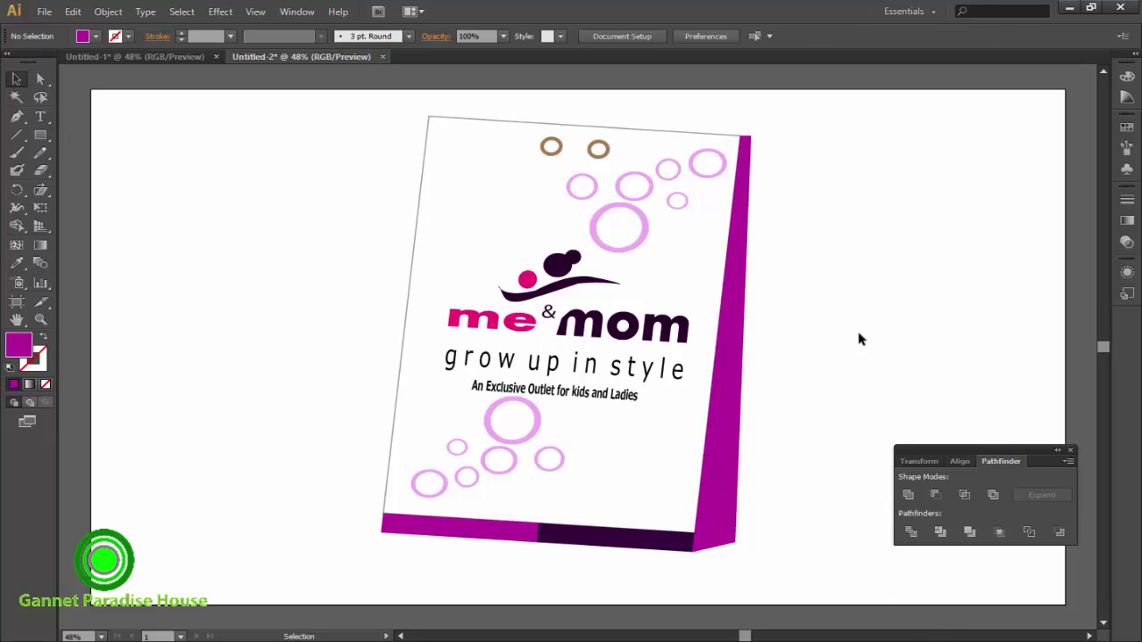
{"action": "key", "text": "ctrl+Tab"}
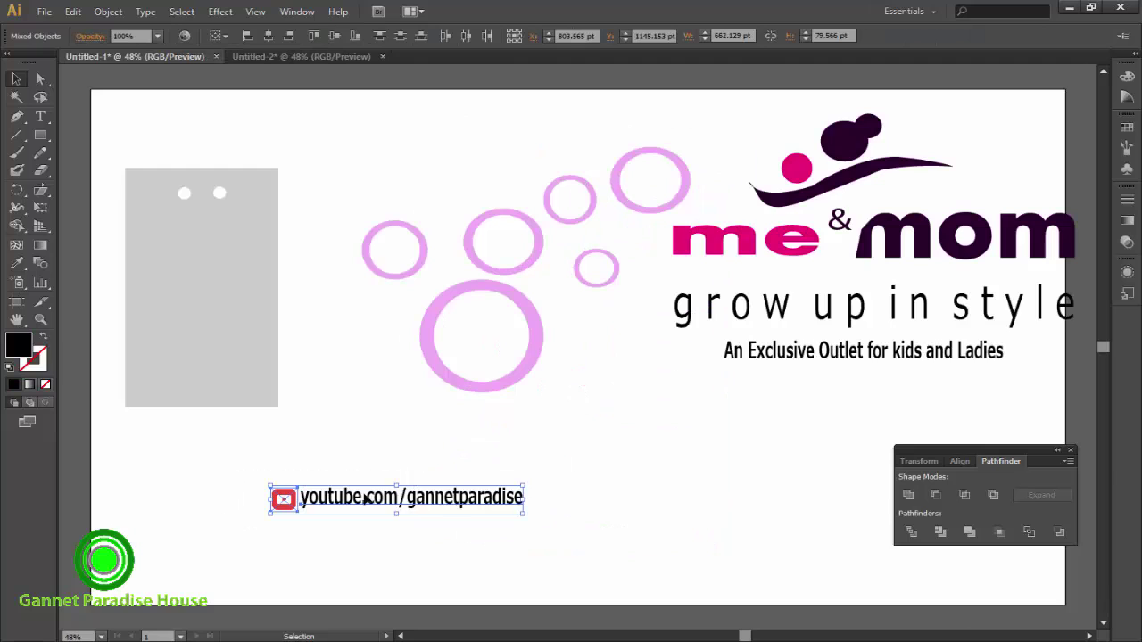
- Bring the youtube link group from Untitled-1 into the Untitled-2 tag
{"action": "right_click", "coordinate": [364, 497]}
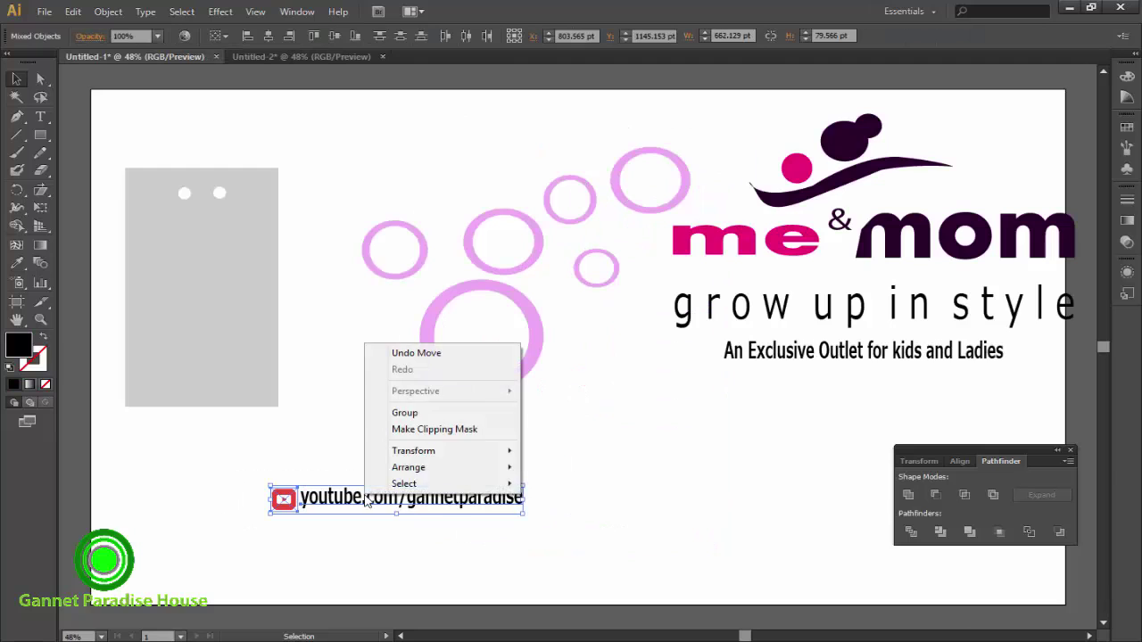
{"action": "left_click", "coordinate": [330, 466]}
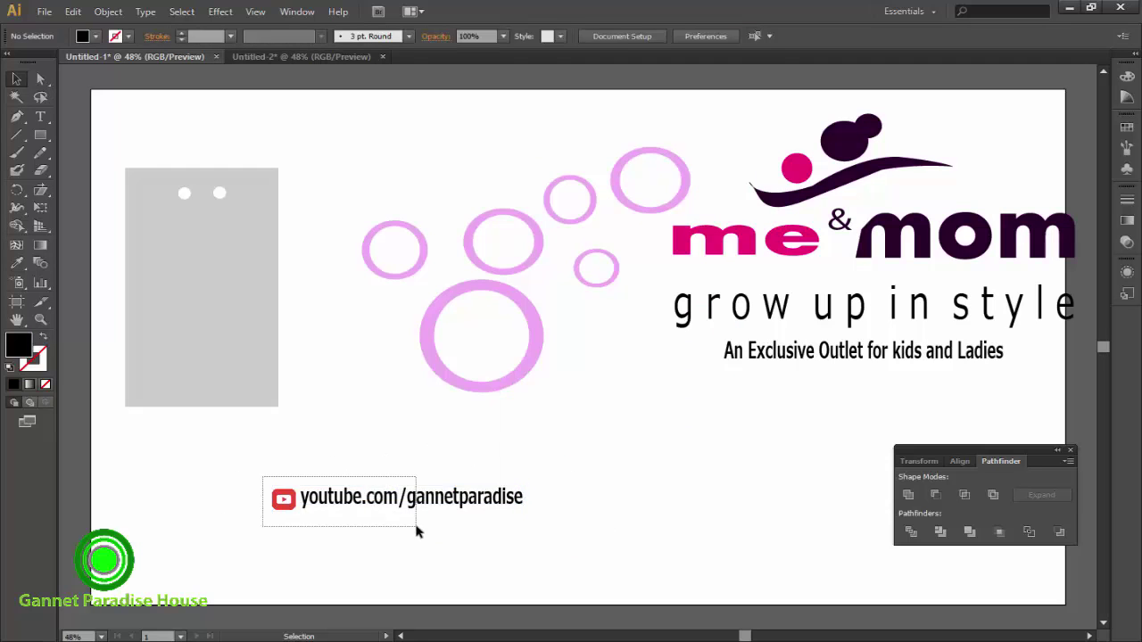
{"action": "left_click", "coordinate": [369, 504]}
{"action": "left_click", "coordinate": [341, 56]}
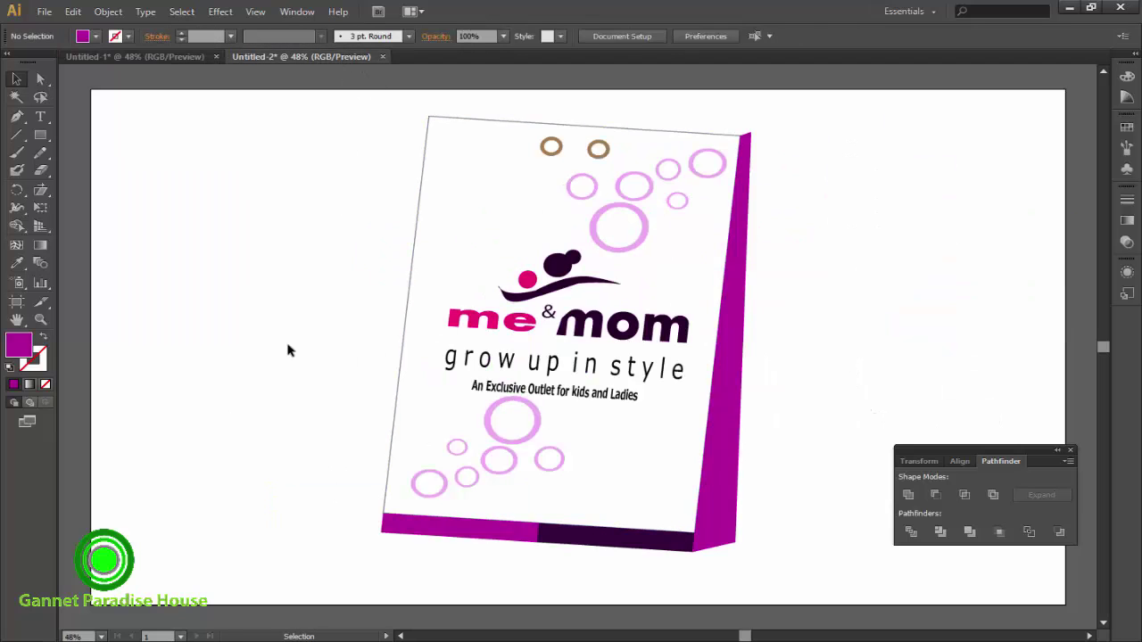
{"action": "key", "text": "ctrl+v"}
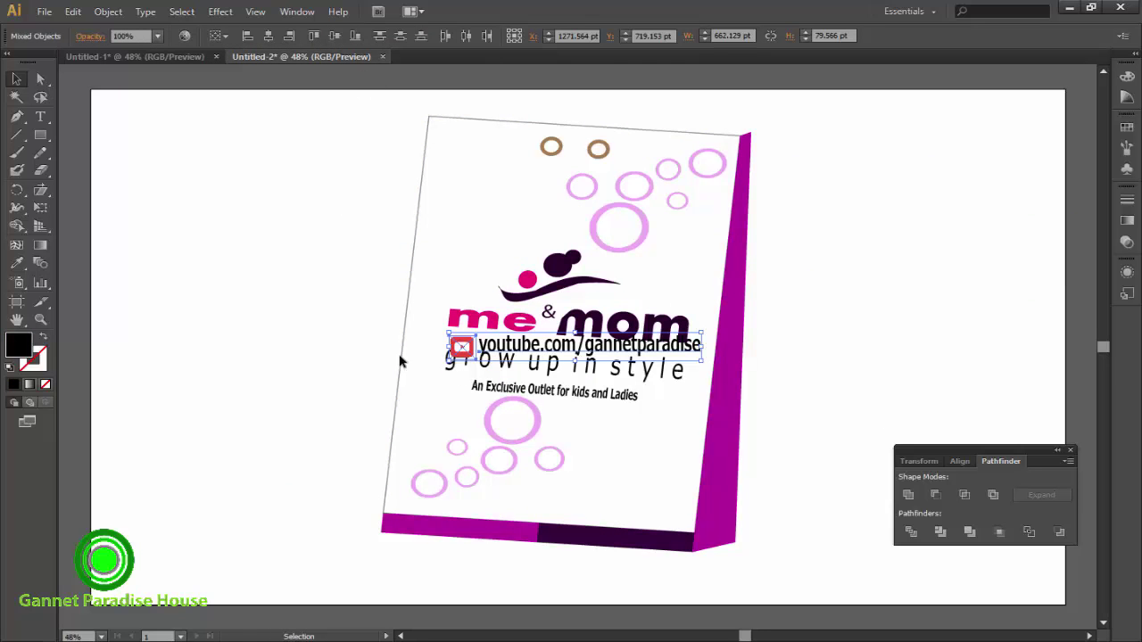
- Scale the youtube link text down and rotate it to follow the bottom band's slope
{"action": "mouse_move", "coordinate": [687, 350]}
{"action": "left_mouse_down"}
{"action": "mouse_move", "coordinate": [986, 317]}
{"action": "mouse_move", "coordinate": [865, 317]}
{"action": "mouse_move", "coordinate": [886, 320]}
{"action": "mouse_move", "coordinate": [532, 550]}
{"action": "mouse_move", "coordinate": [492, 534]}
{"action": "mouse_move", "coordinate": [515, 539]}
{"action": "left_mouse_up"}
{"action": "left_click", "coordinate": [856, 312]}
{"action": "left_click", "coordinate": [496, 580]}
{"action": "left_click", "coordinate": [527, 565]}
{"action": "left_click", "coordinate": [499, 541]}
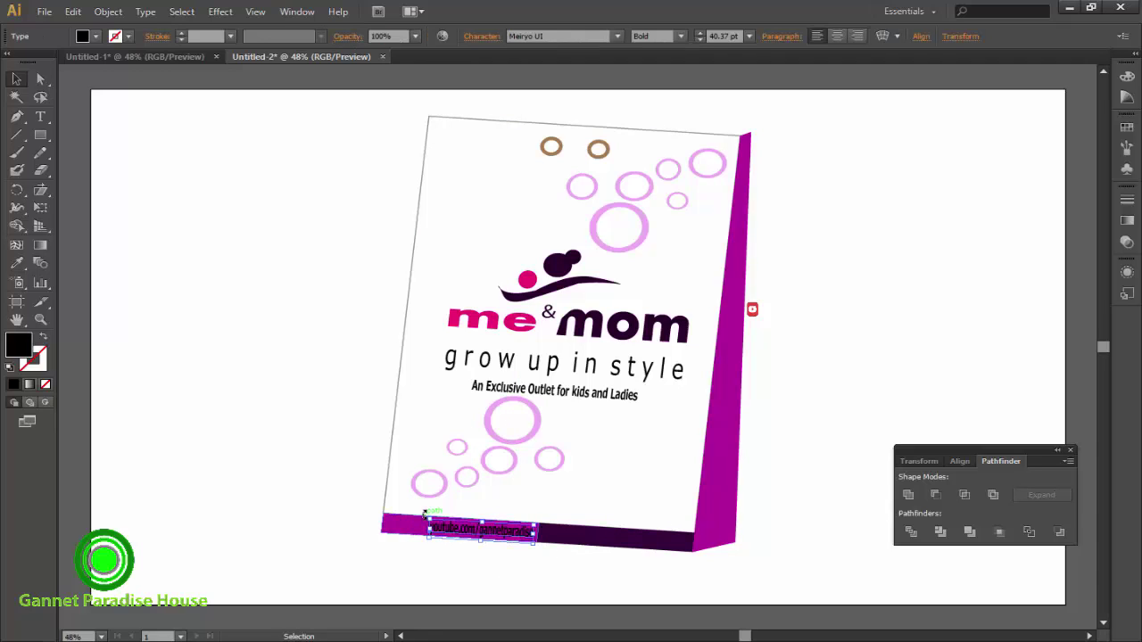
{"action": "left_click_drag", "start_coordinate": [425, 514], "coordinate": [425, 511]}
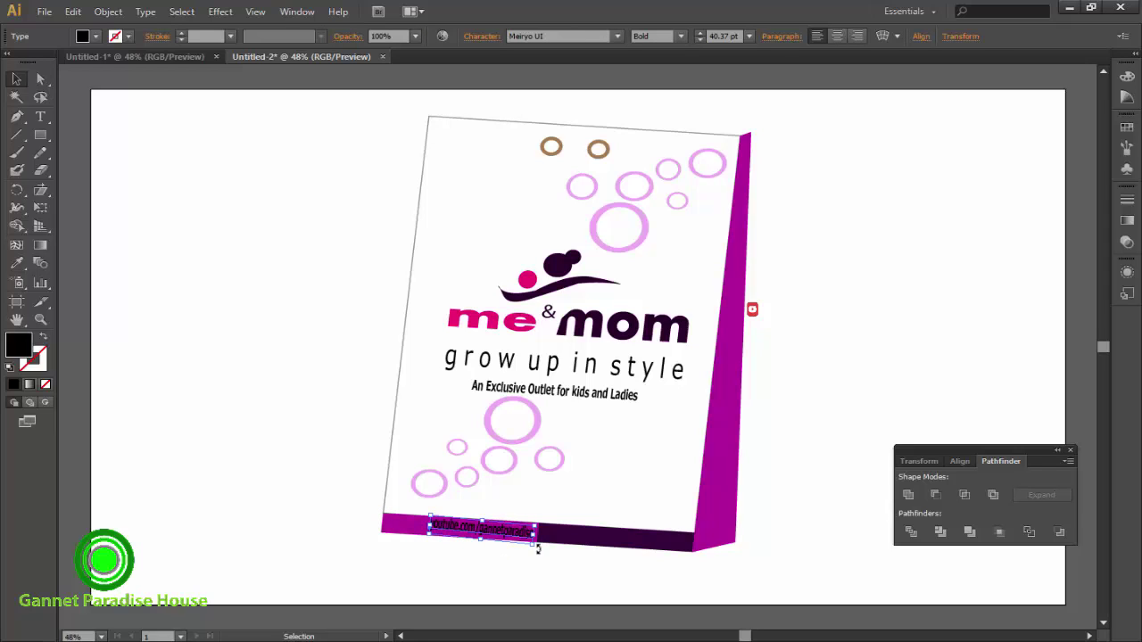
{"action": "left_click_drag", "start_coordinate": [538, 549], "coordinate": [538, 546]}
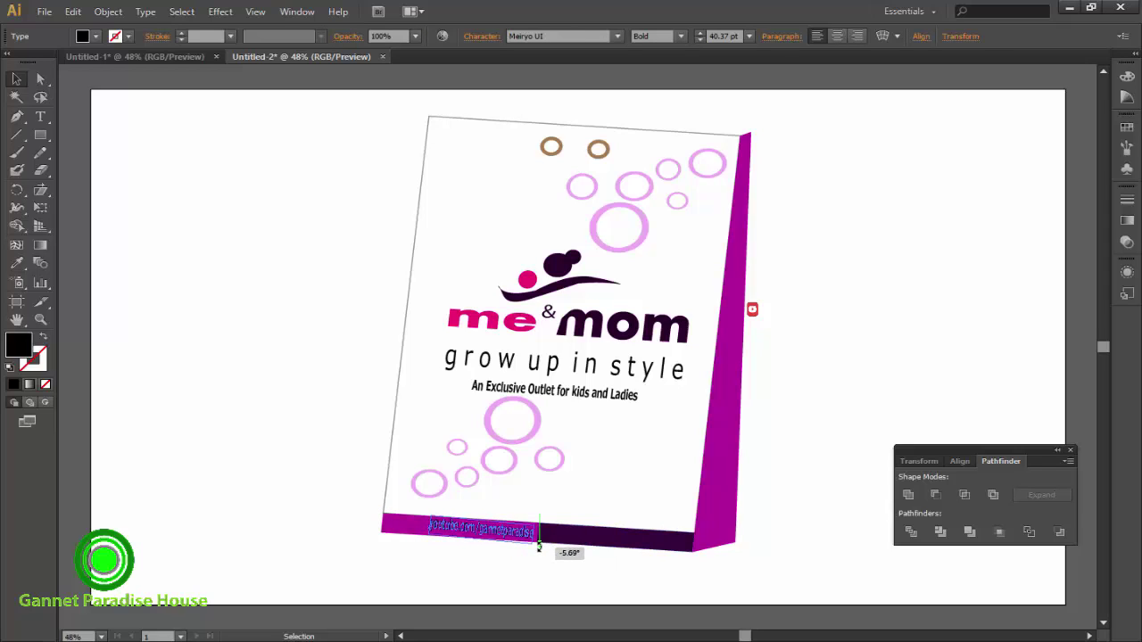
{"action": "left_click", "coordinate": [538, 562]}
{"action": "left_click", "coordinate": [479, 532]}
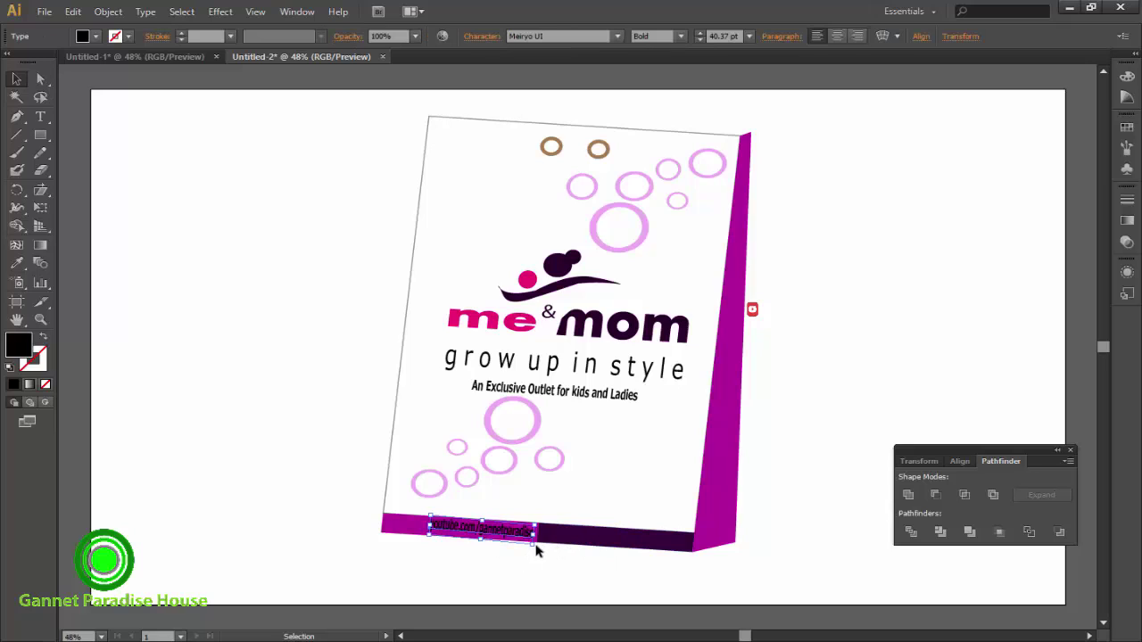
{"action": "left_click_drag", "start_coordinate": [535, 551], "coordinate": [530, 559]}
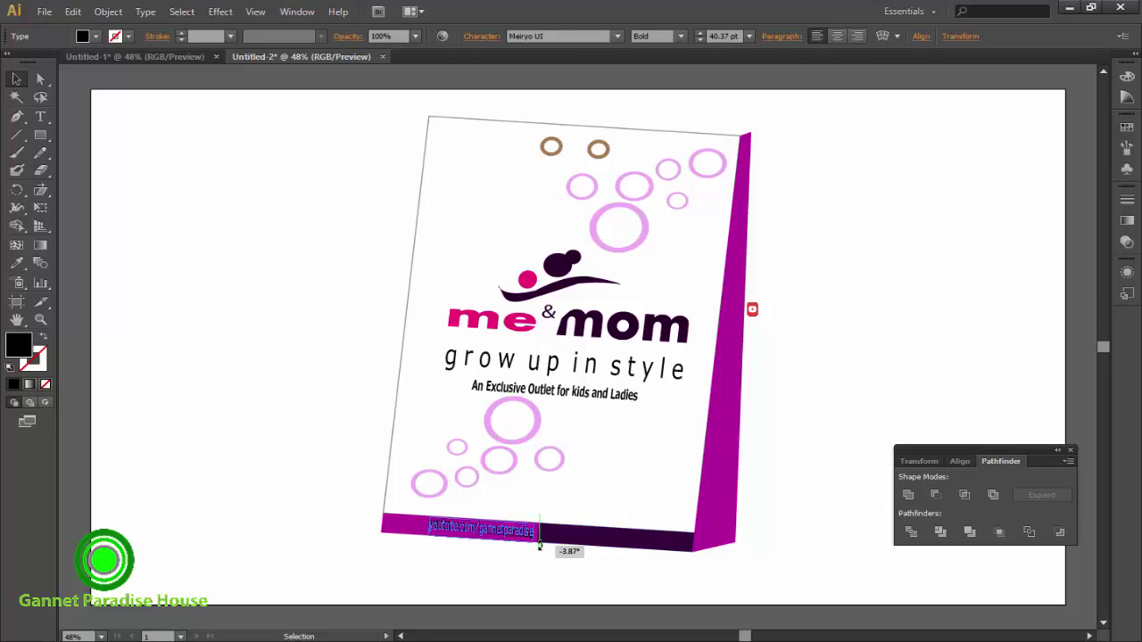
- Make the youtube link text white
{"action": "left_click", "coordinate": [95, 36]}
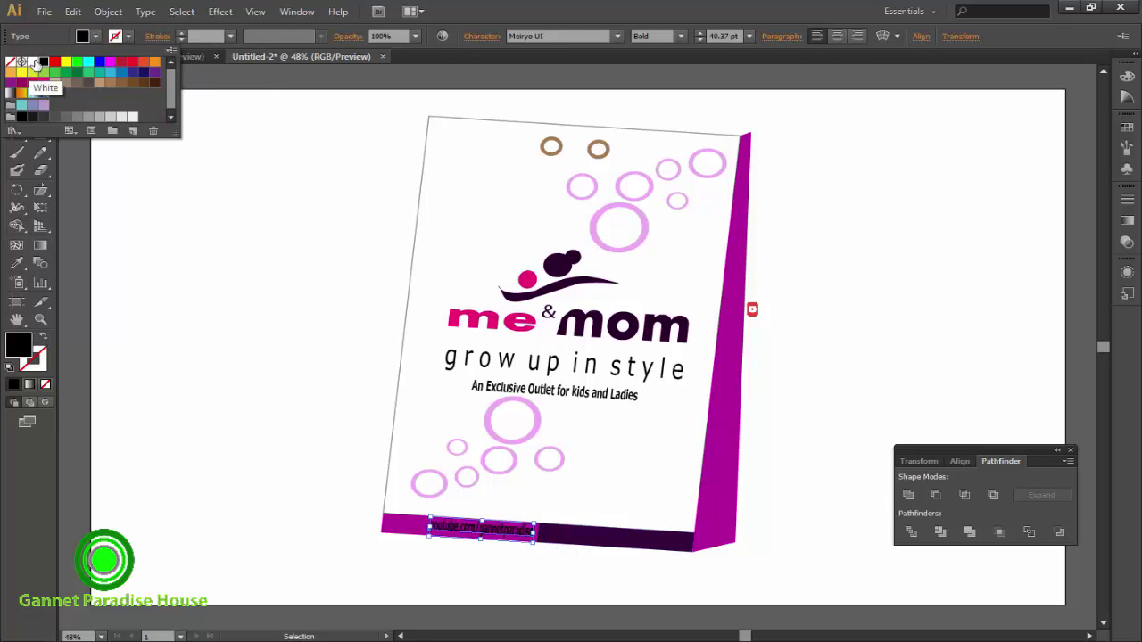
{"action": "left_click", "coordinate": [32, 60]}
{"action": "left_click", "coordinate": [833, 273]}
{"action": "left_click", "coordinate": [788, 396]}
{"action": "left_click", "coordinate": [494, 534]}
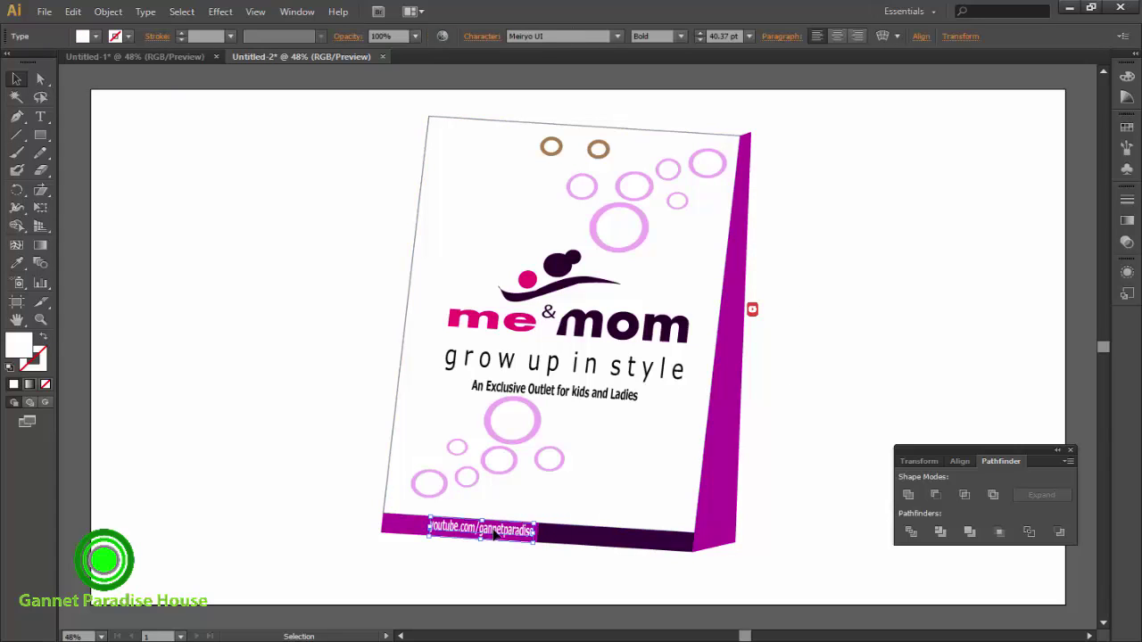
- Place the YouTube icon beside the link text and shrink it slightly
{"action": "mouse_move", "coordinate": [752, 312]}
{"action": "left_mouse_down"}
{"action": "mouse_move", "coordinate": [416, 524]}
{"action": "mouse_move", "coordinate": [424, 533]}
{"action": "mouse_move", "coordinate": [417, 525]}
{"action": "left_mouse_up"}
{"action": "left_click", "coordinate": [446, 573]}
{"action": "left_click", "coordinate": [416, 525]}
{"action": "left_click", "coordinate": [452, 567]}
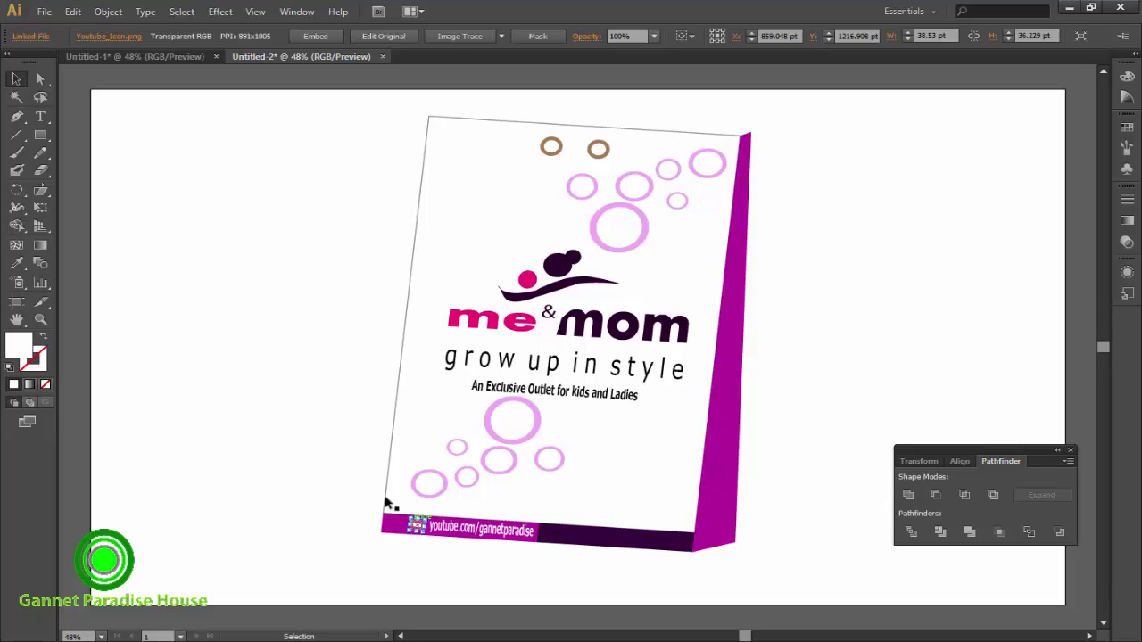
{"action": "left_click", "coordinate": [361, 462]}
{"action": "left_click", "coordinate": [417, 526]}
{"action": "left_click", "coordinate": [899, 398]}
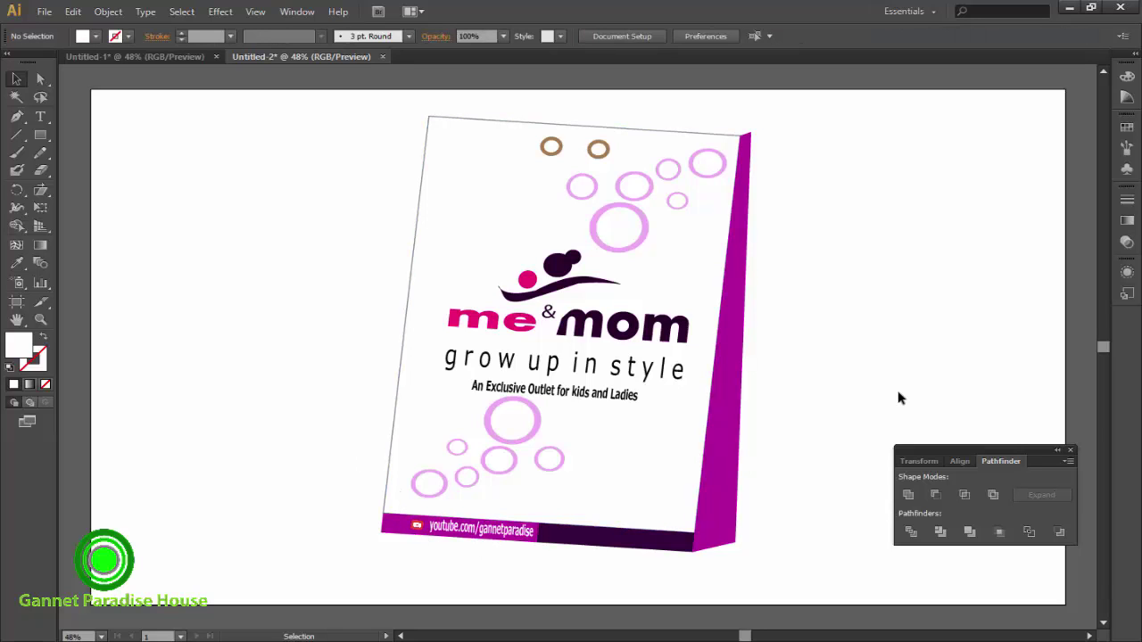
{"action": "left_click", "coordinate": [175, 56]}
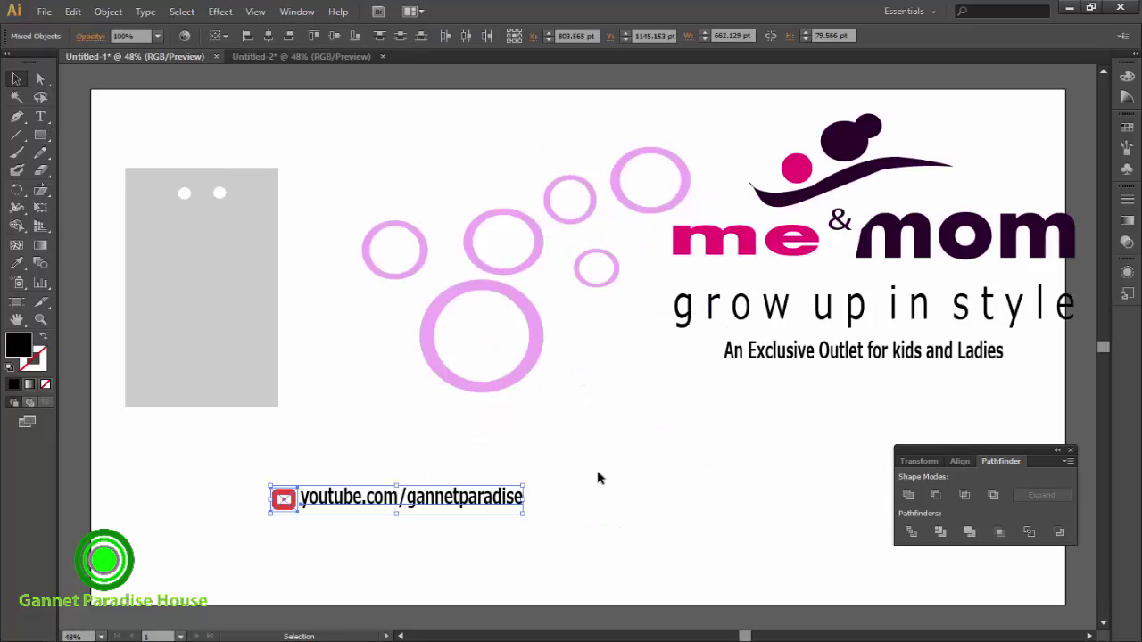
{"action": "key", "text": "t"}
{"action": "left_click", "coordinate": [568, 425]}
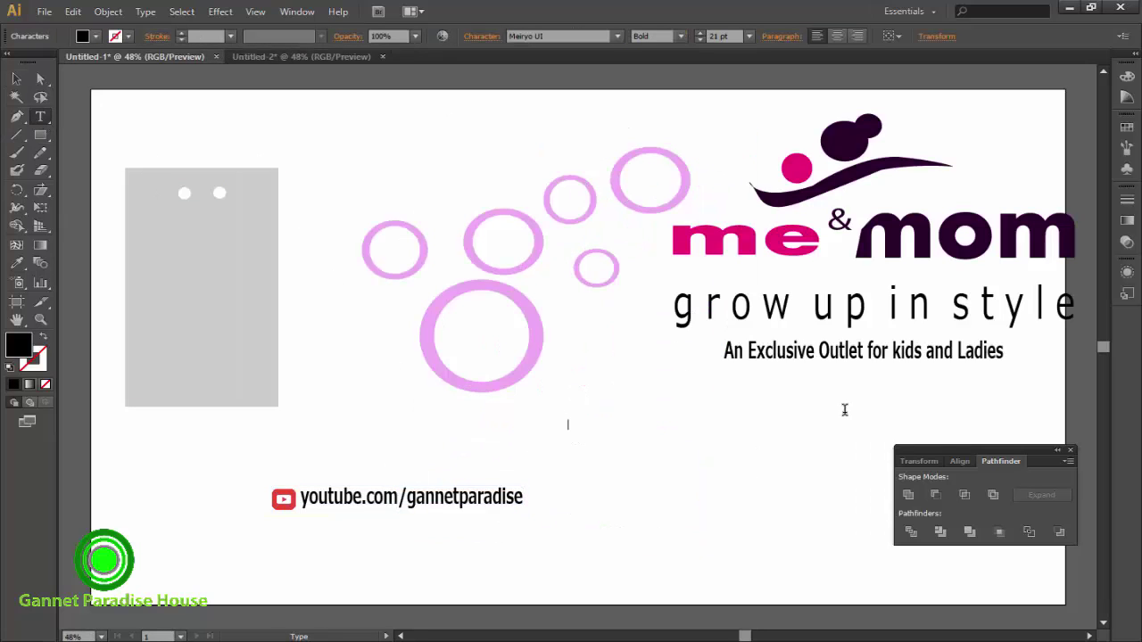
{"action": "right_click", "coordinate": [578, 422]}
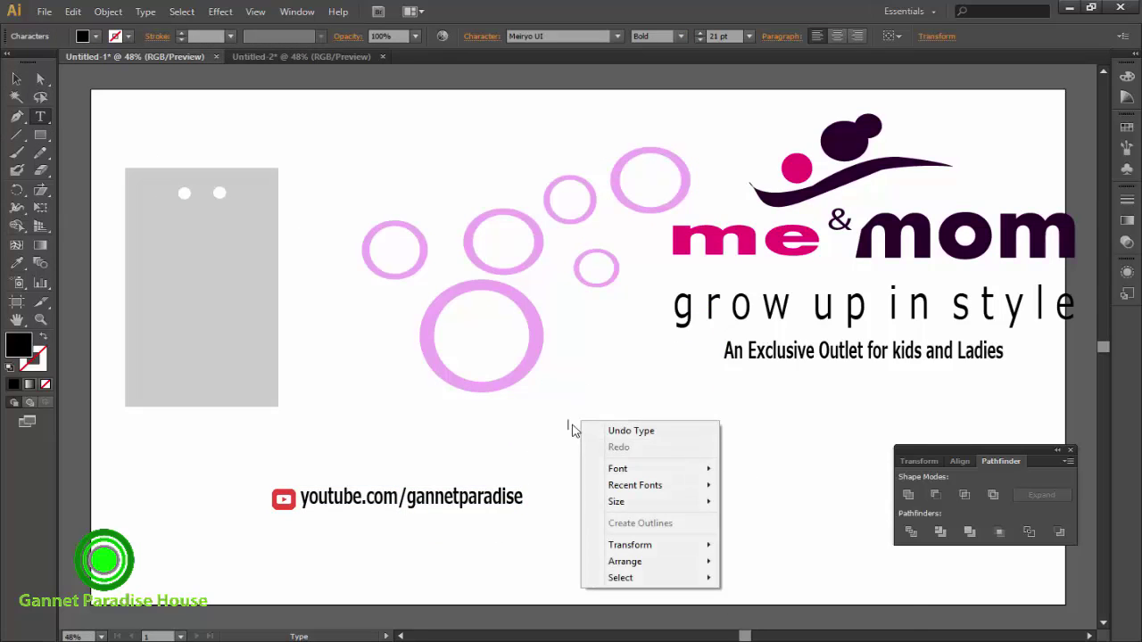
{"action": "key", "text": "Escape"}
{"action": "type", "text": "https://twitter.com/Gannet_Paradise"}
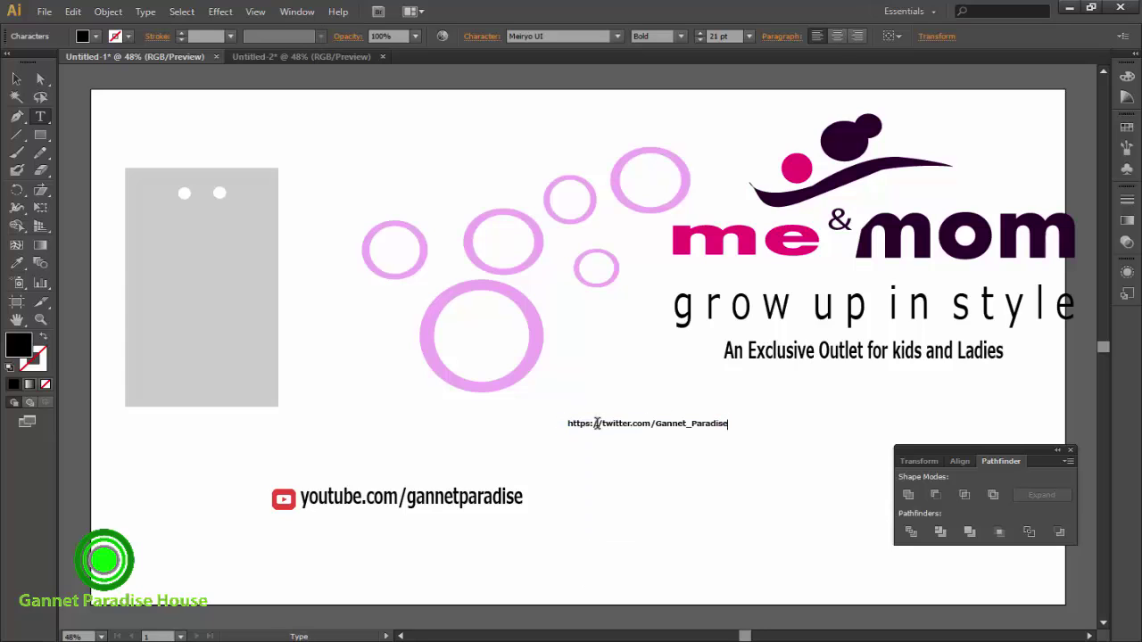
{"action": "left_click_drag", "start_coordinate": [603, 424], "coordinate": [509, 425]}
{"action": "key", "text": "BackSpace"}
{"action": "left_click", "coordinate": [17, 81]}
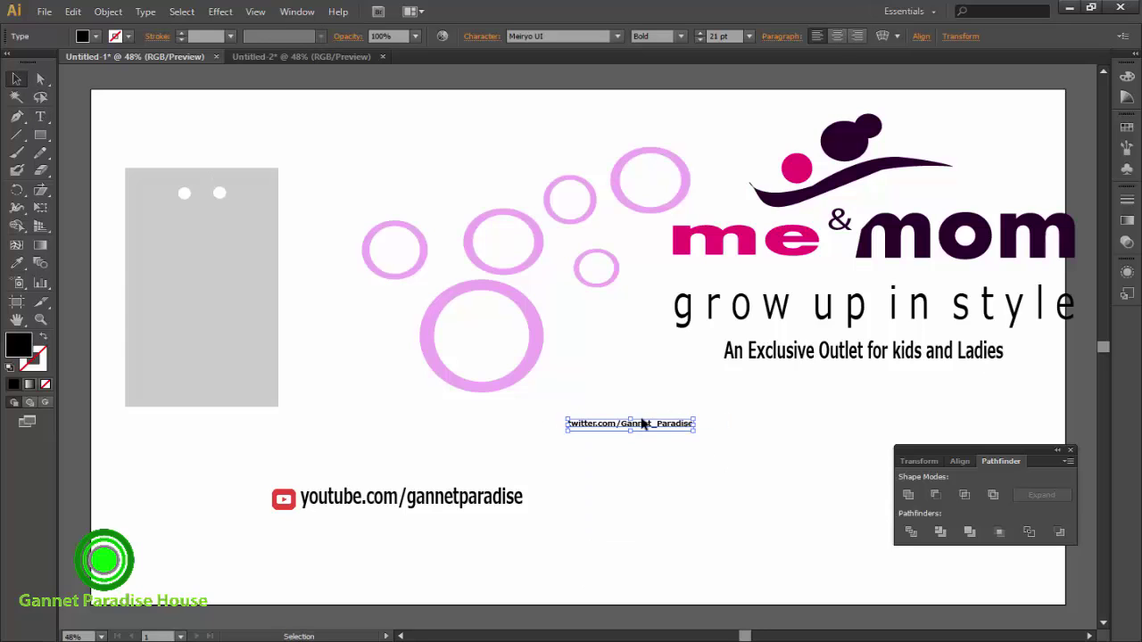
- Paste the Twitter address onto the tag's bottom band and make it white
{"action": "left_click", "coordinate": [309, 59]}
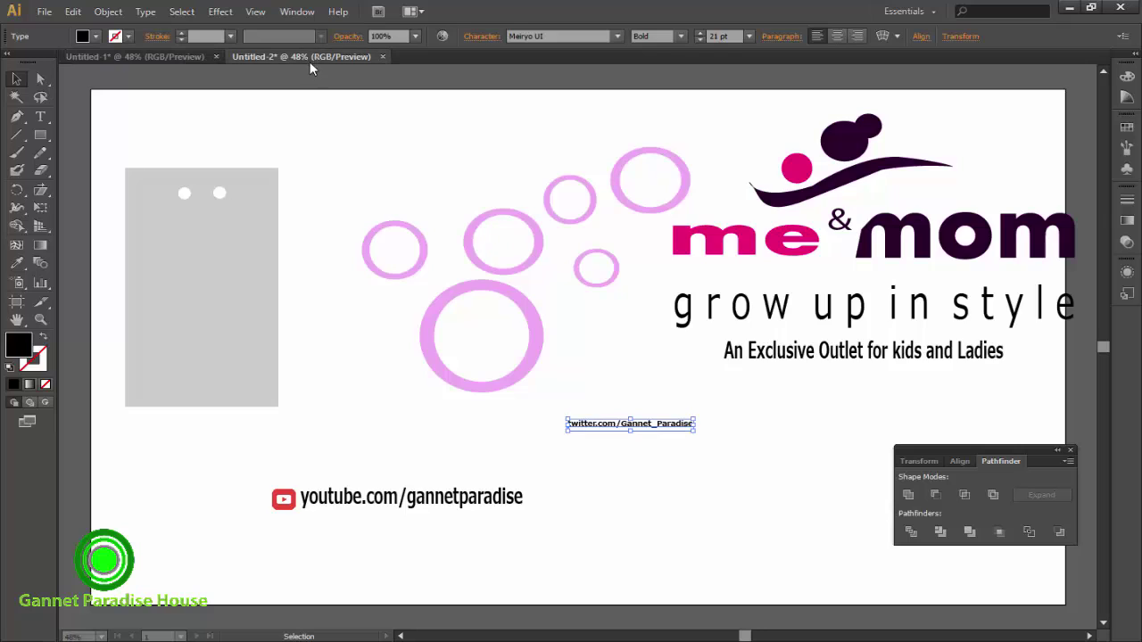
{"action": "key", "text": "ctrl+v"}
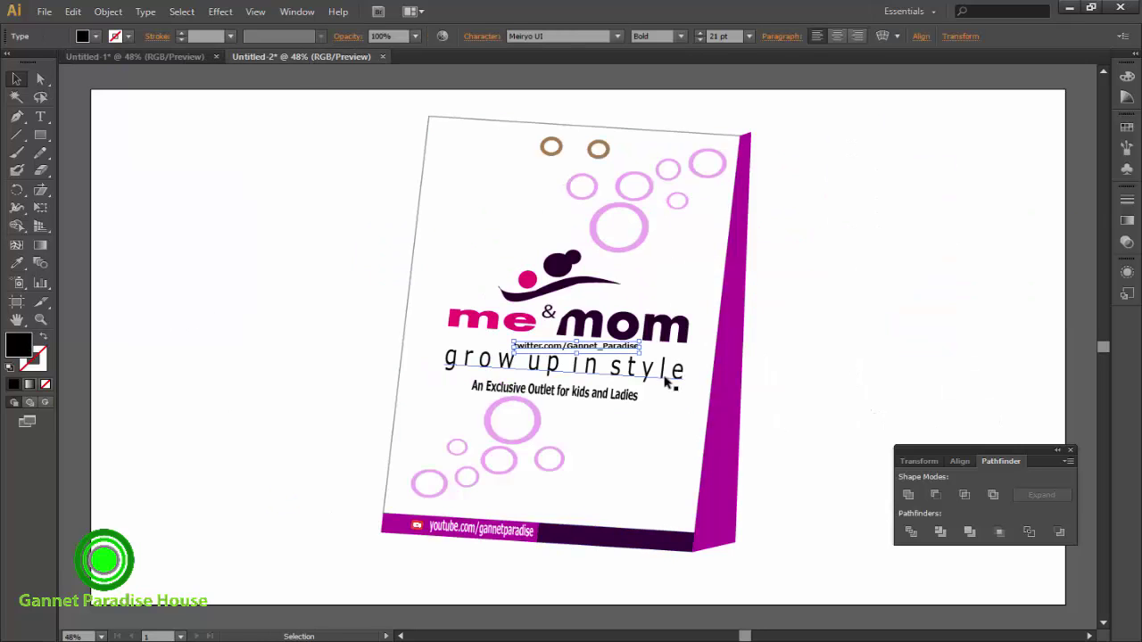
{"action": "mouse_move", "coordinate": [641, 352]}
{"action": "left_mouse_down"}
{"action": "mouse_move", "coordinate": [675, 541]}
{"action": "mouse_move", "coordinate": [630, 532]}
{"action": "mouse_move", "coordinate": [634, 552]}
{"action": "left_mouse_up"}
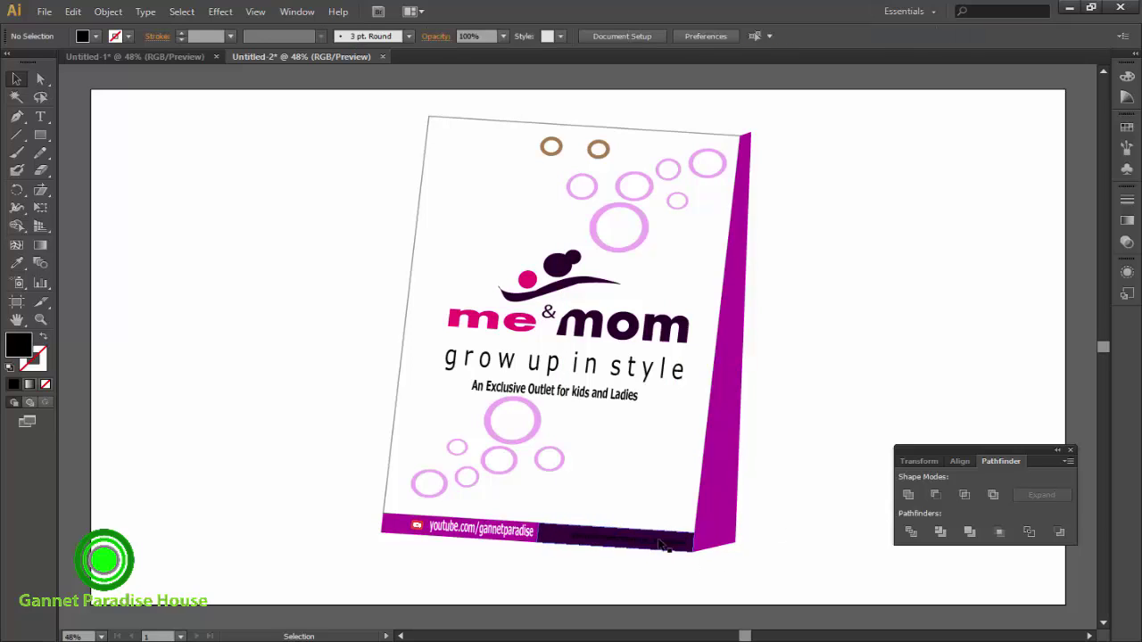
{"action": "left_click", "coordinate": [96, 36]}
{"action": "left_click", "coordinate": [34, 74]}
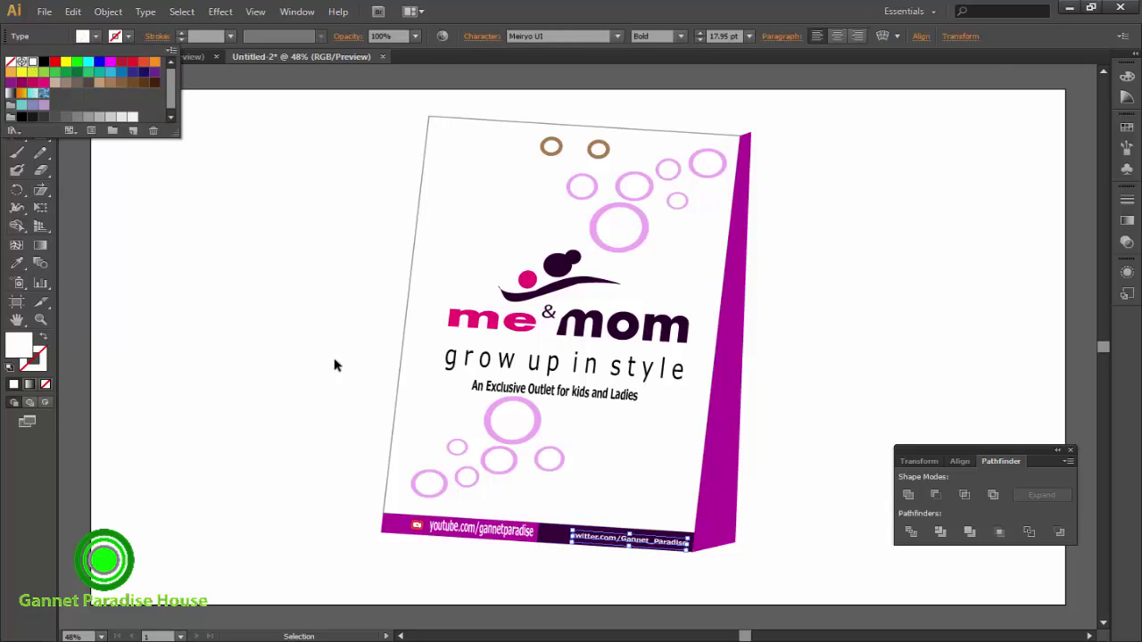
{"action": "left_click", "coordinate": [327, 408]}
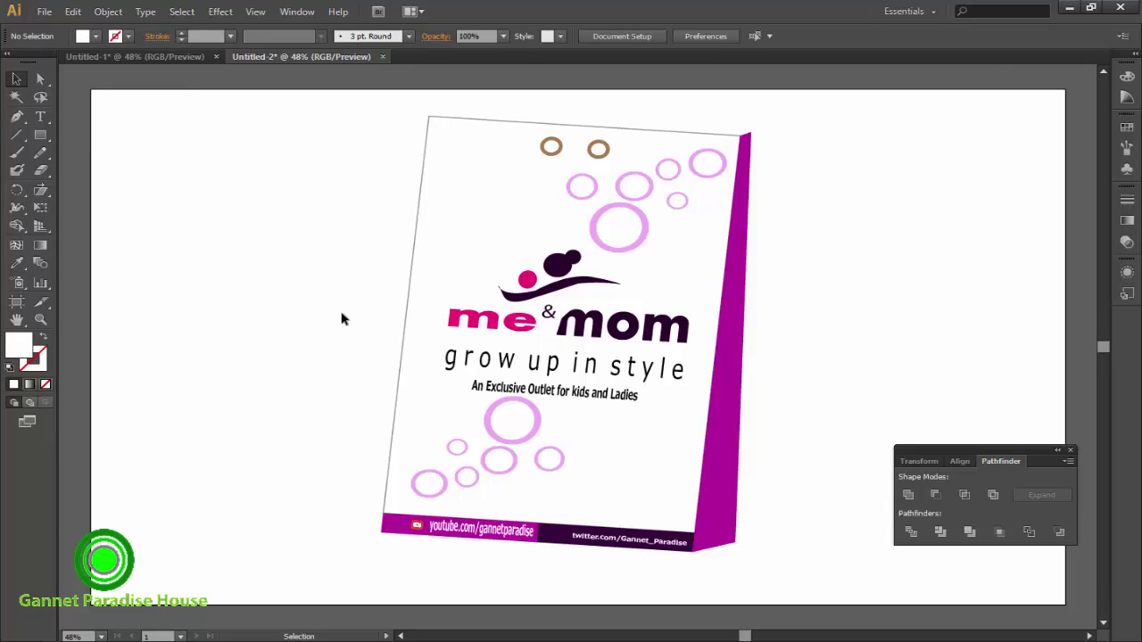
- Shrink the placed Twitter logo to icon size just before the address text
{"action": "left_click_drag", "start_coordinate": [205, 624], "coordinate": [879, 330]}
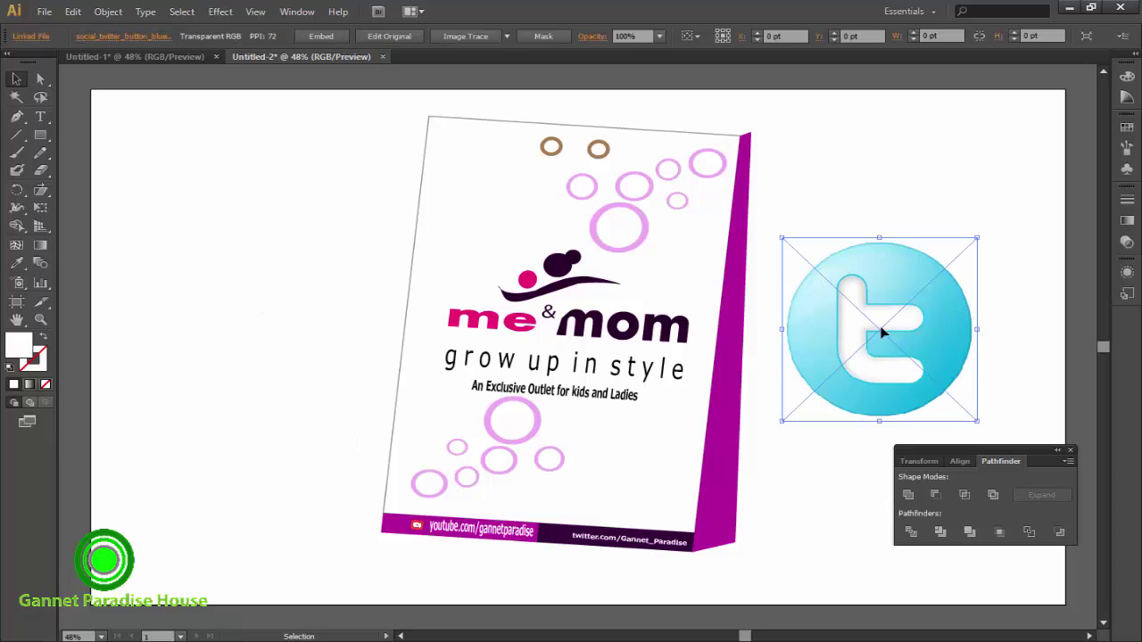
{"action": "mouse_move", "coordinate": [974, 420]}
{"action": "left_mouse_down"}
{"action": "mouse_move", "coordinate": [865, 318]}
{"action": "mouse_move", "coordinate": [835, 273]}
{"action": "mouse_move", "coordinate": [820, 278]}
{"action": "left_mouse_up"}
{"action": "mouse_move", "coordinate": [800, 237]}
{"action": "left_mouse_down"}
{"action": "mouse_move", "coordinate": [810, 271]}
{"action": "mouse_move", "coordinate": [563, 536]}
{"action": "left_mouse_up"}
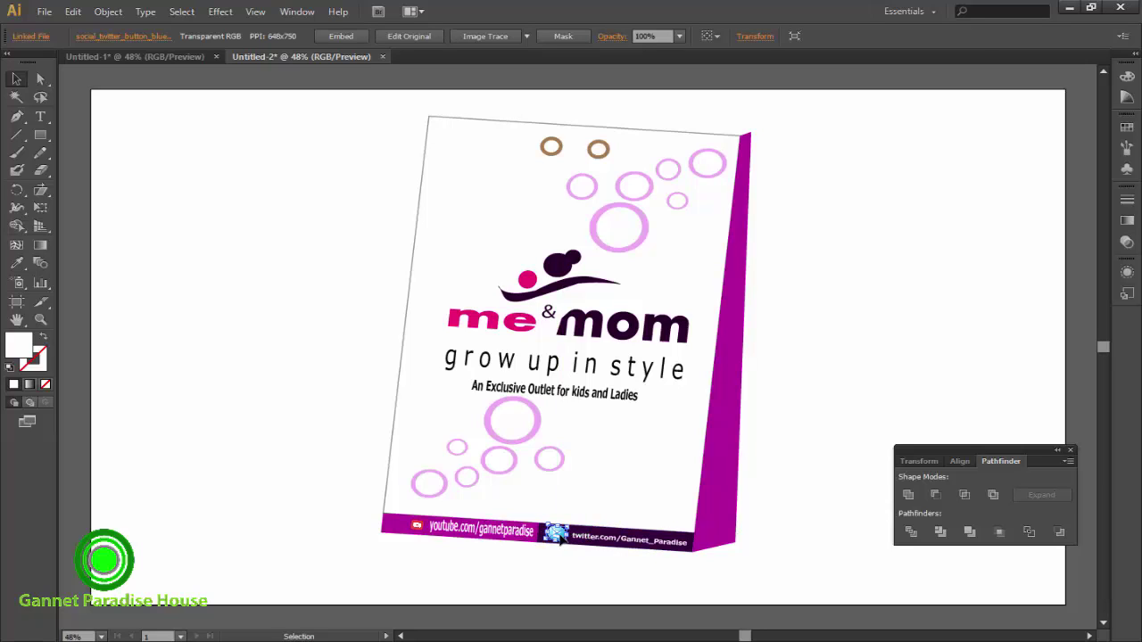
{"action": "left_click", "coordinate": [572, 573]}
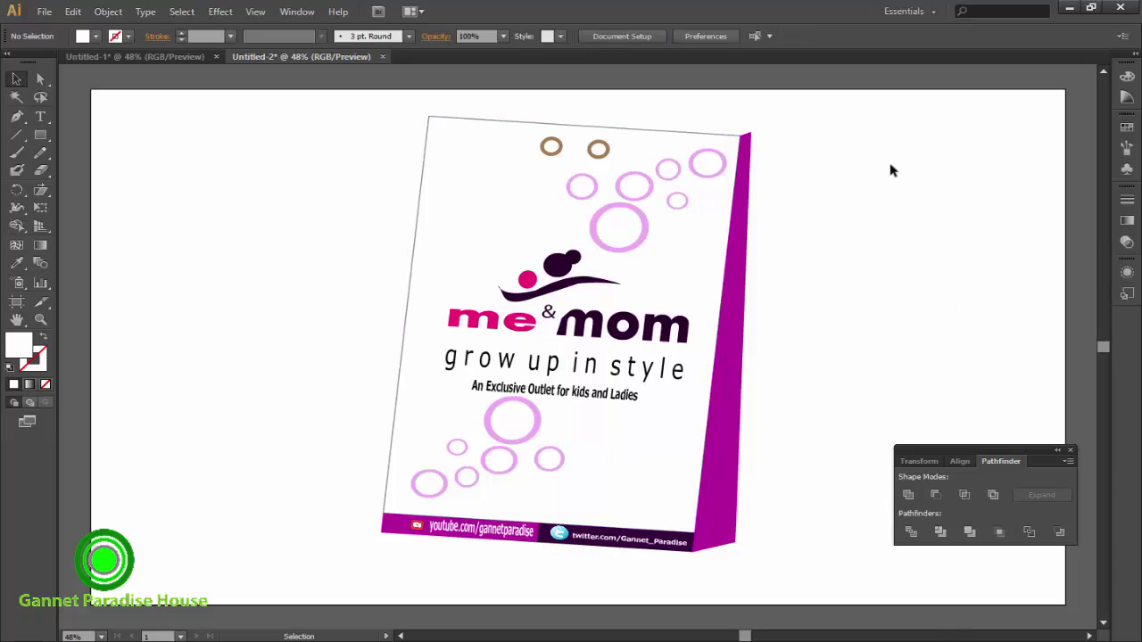
- Select the purple side panel with Direct Selection and bring up its gradient settings
{"action": "left_click", "coordinate": [747, 143]}
{"action": "left_click", "coordinate": [41, 78]}
{"action": "left_click", "coordinate": [750, 136]}
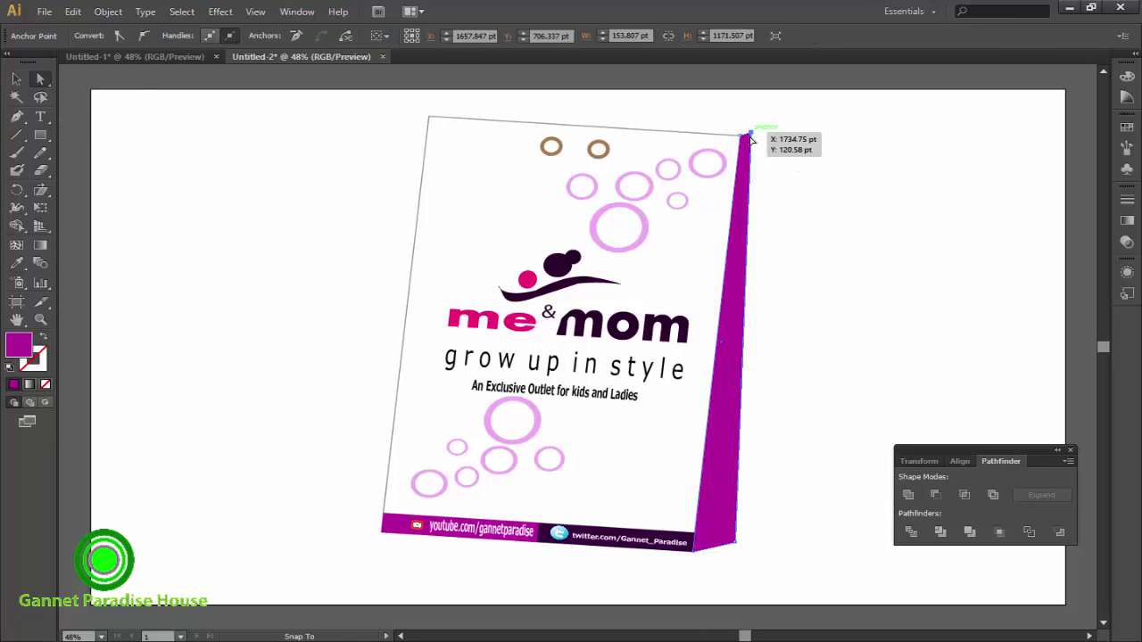
{"action": "left_click", "coordinate": [829, 128]}
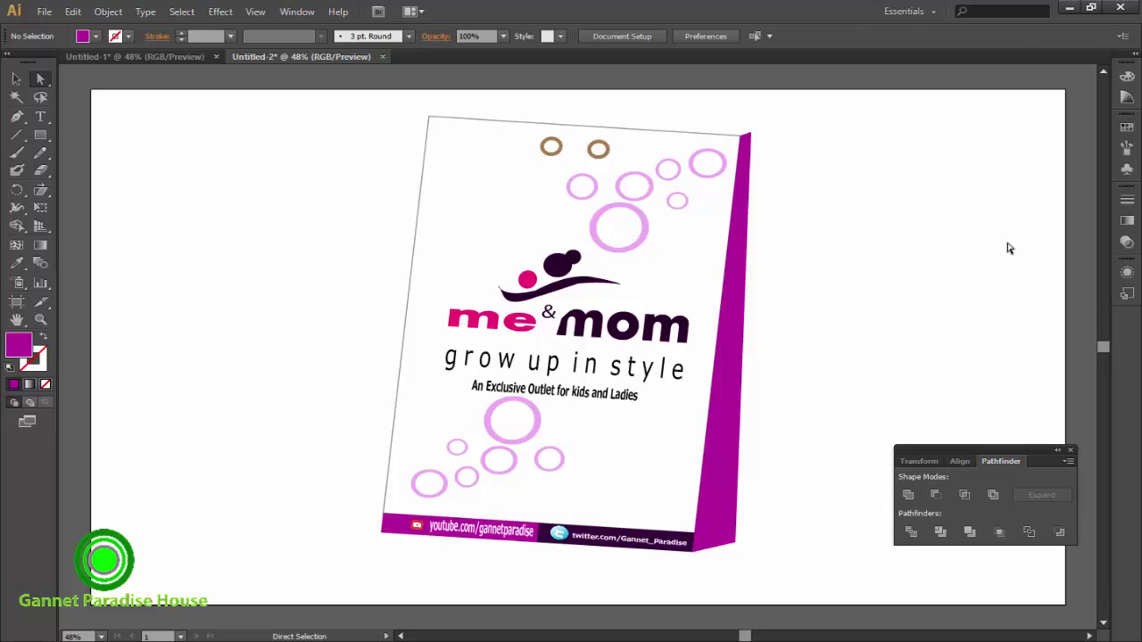
{"action": "left_click", "coordinate": [741, 397]}
{"action": "left_click", "coordinate": [1127, 222]}
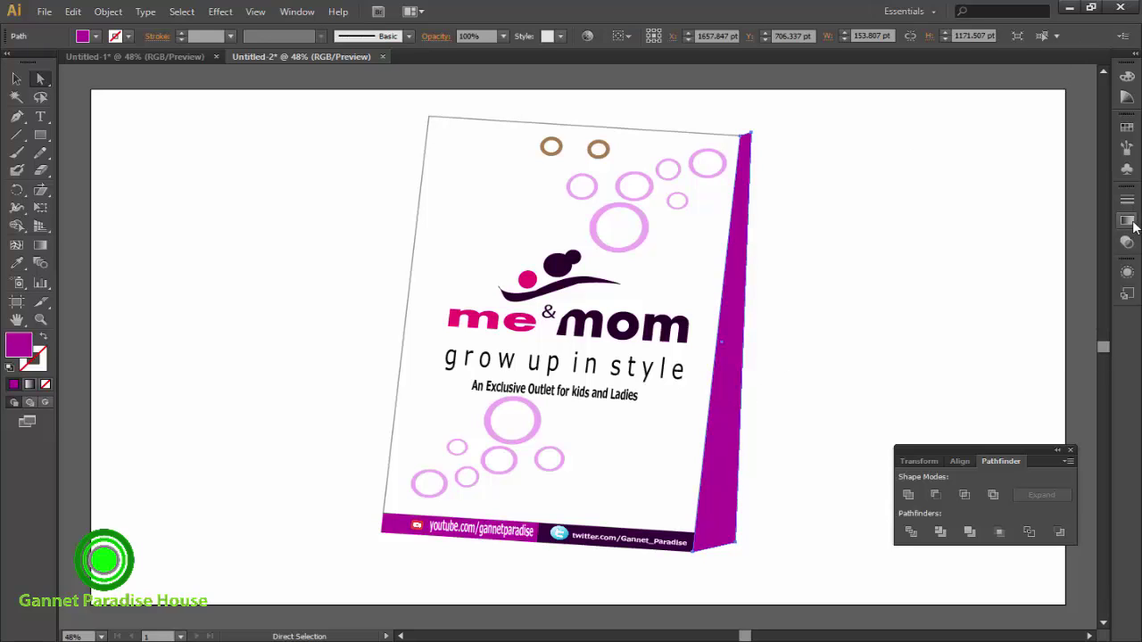
{"action": "left_click", "coordinate": [1128, 222]}
- Change the side panel's fill to a slightly brighter purple
{"action": "left_click", "coordinate": [934, 243]}
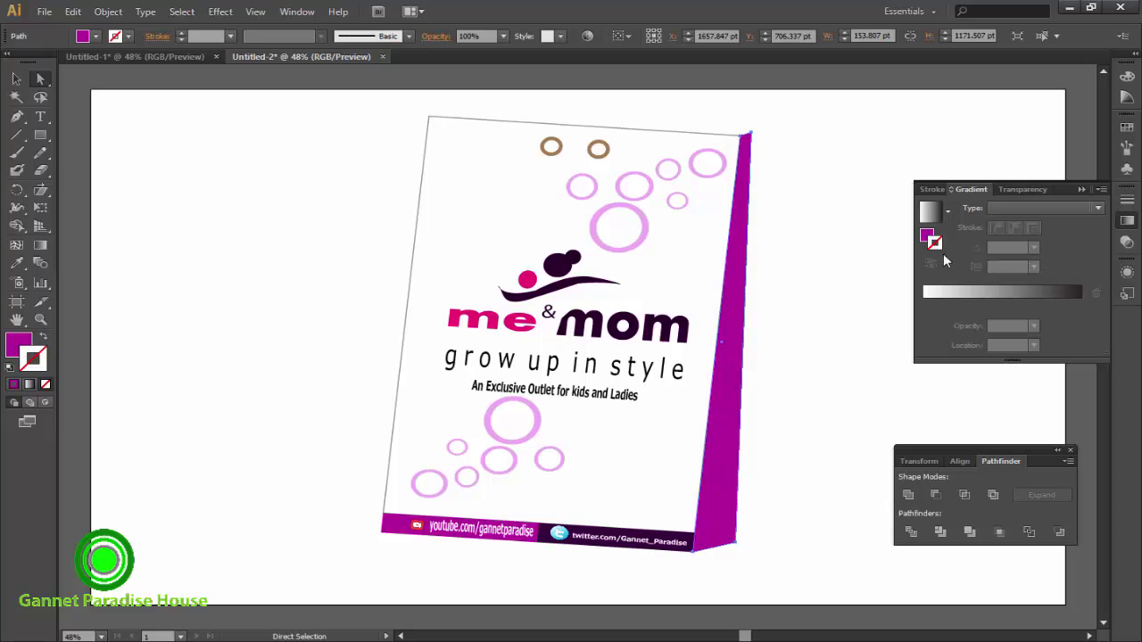
{"action": "double_click", "coordinate": [928, 237]}
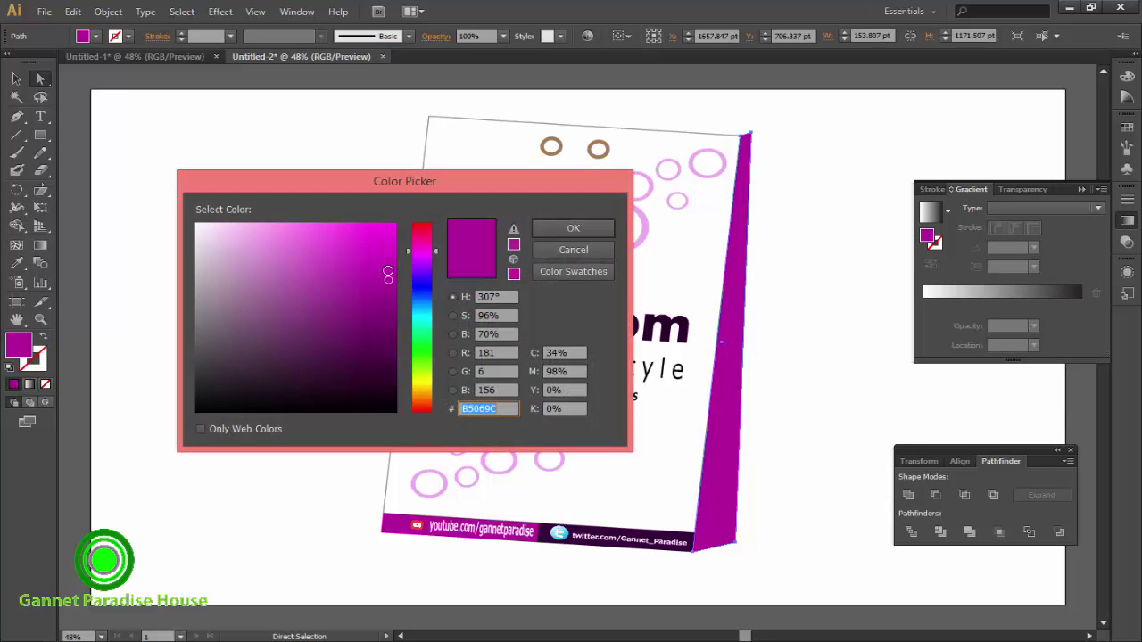
{"action": "left_click_drag", "start_coordinate": [388, 273], "coordinate": [385, 272]}
{"action": "left_click", "coordinate": [572, 228]}
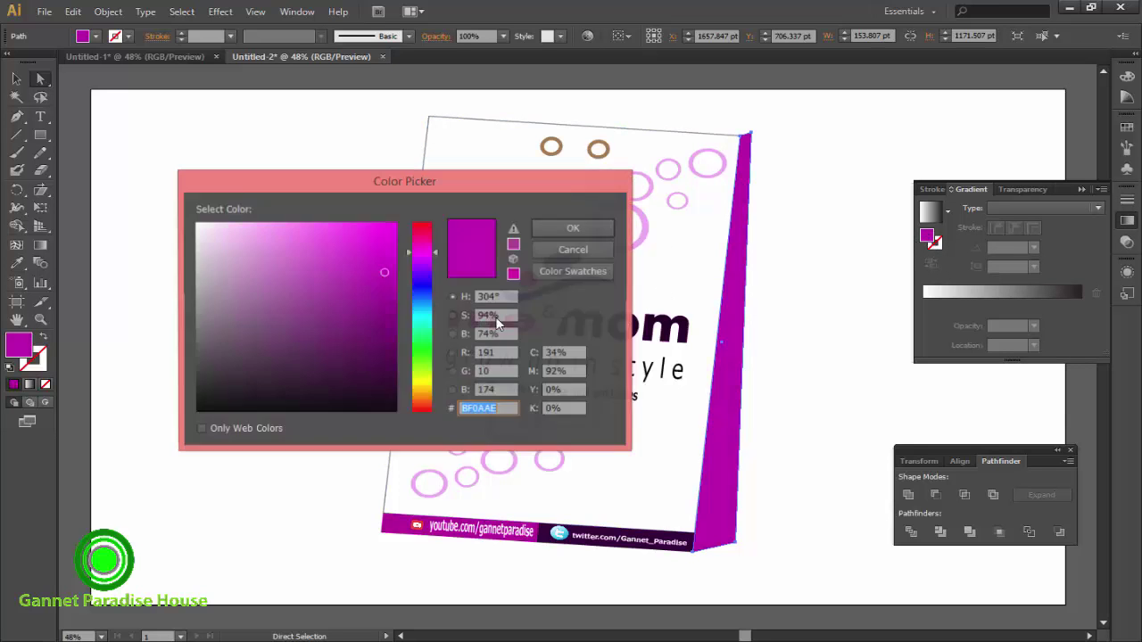
{"action": "left_click", "coordinate": [573, 228]}
{"action": "left_click", "coordinate": [827, 284]}
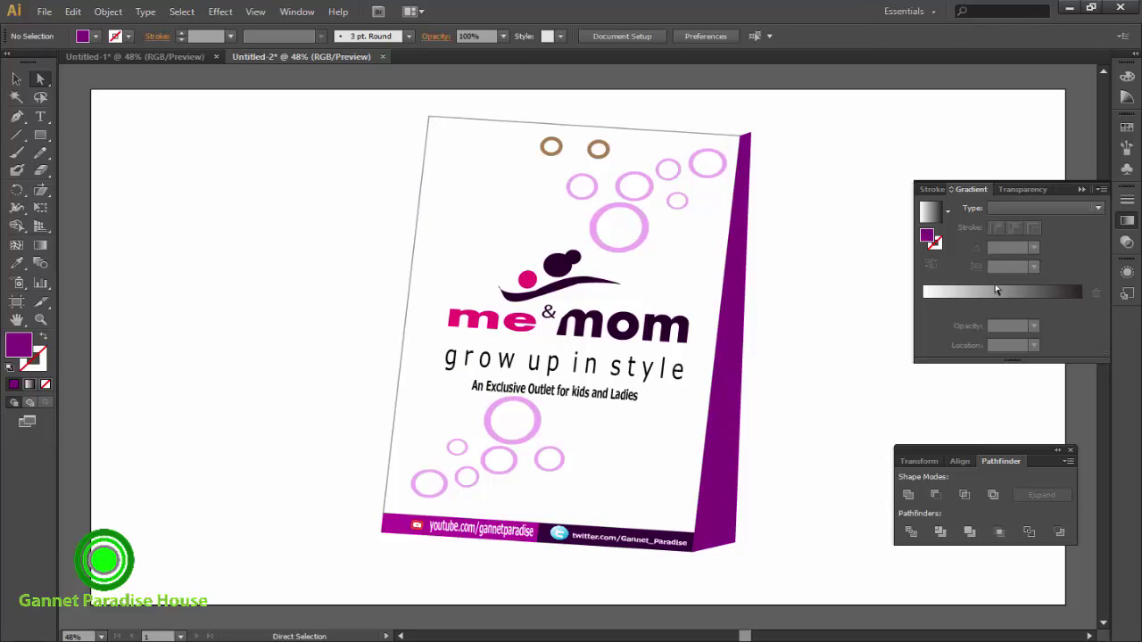
- Give the side panel a radial white-to-black gradient fill
{"action": "left_click", "coordinate": [947, 210]}
{"action": "left_click", "coordinate": [968, 258]}
{"action": "left_click", "coordinate": [724, 339]}
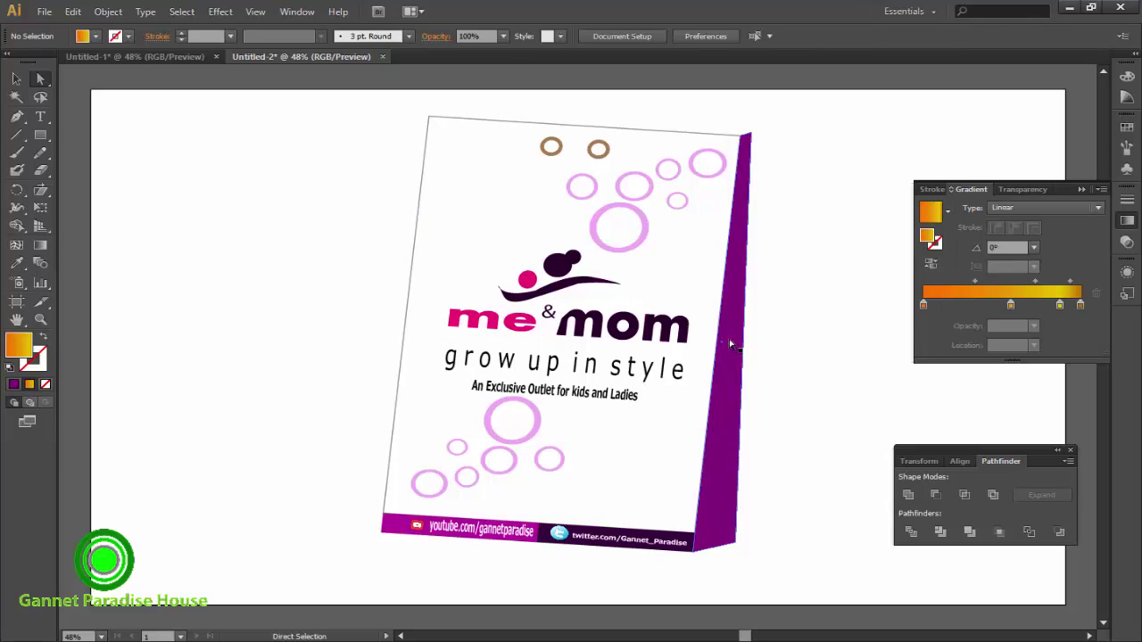
{"action": "left_click", "coordinate": [948, 210]}
{"action": "left_click", "coordinate": [877, 248]}
{"action": "left_click", "coordinate": [1070, 207]}
{"action": "left_click", "coordinate": [1020, 238]}
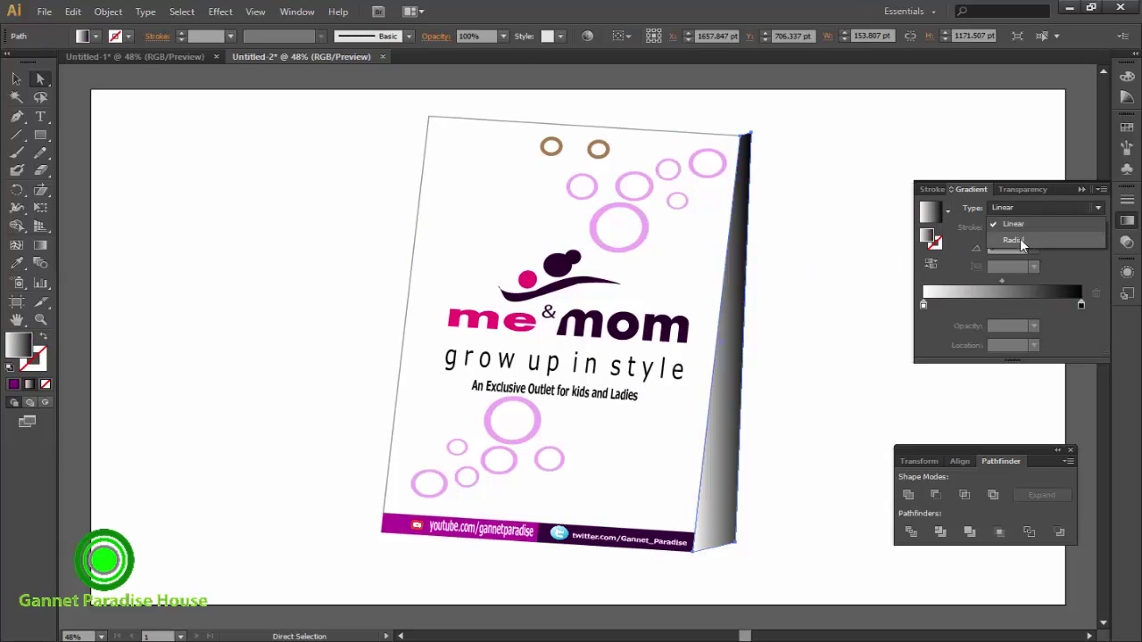
- Make the left gradient stop magenta and move the midpoint right
{"action": "double_click", "coordinate": [923, 305]}
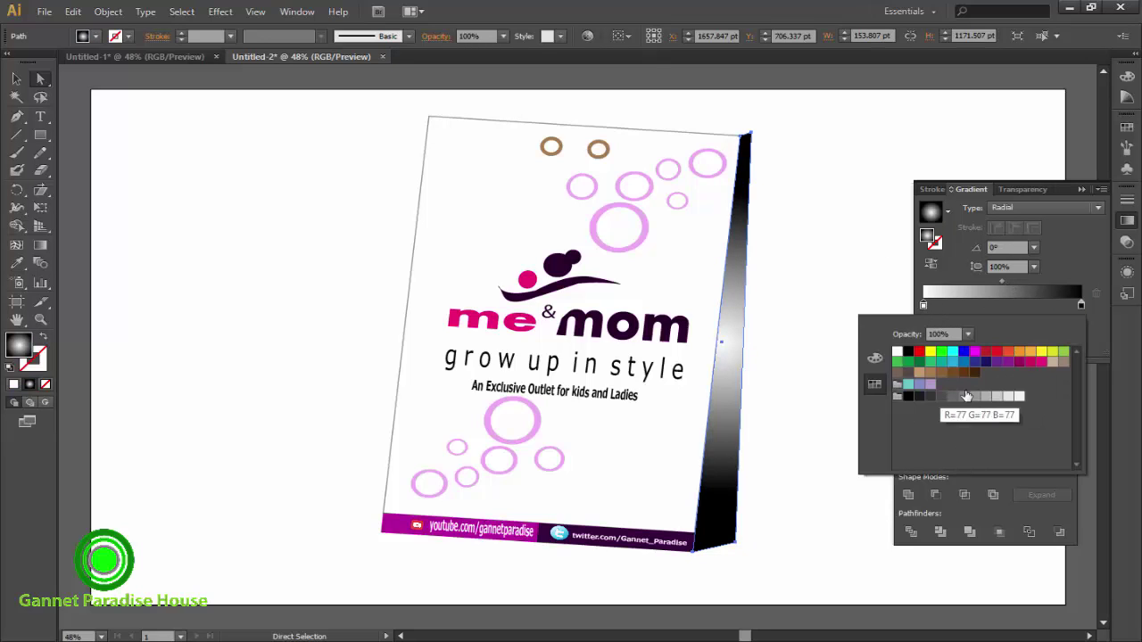
{"action": "left_click", "coordinate": [1030, 361]}
{"action": "left_click", "coordinate": [793, 488]}
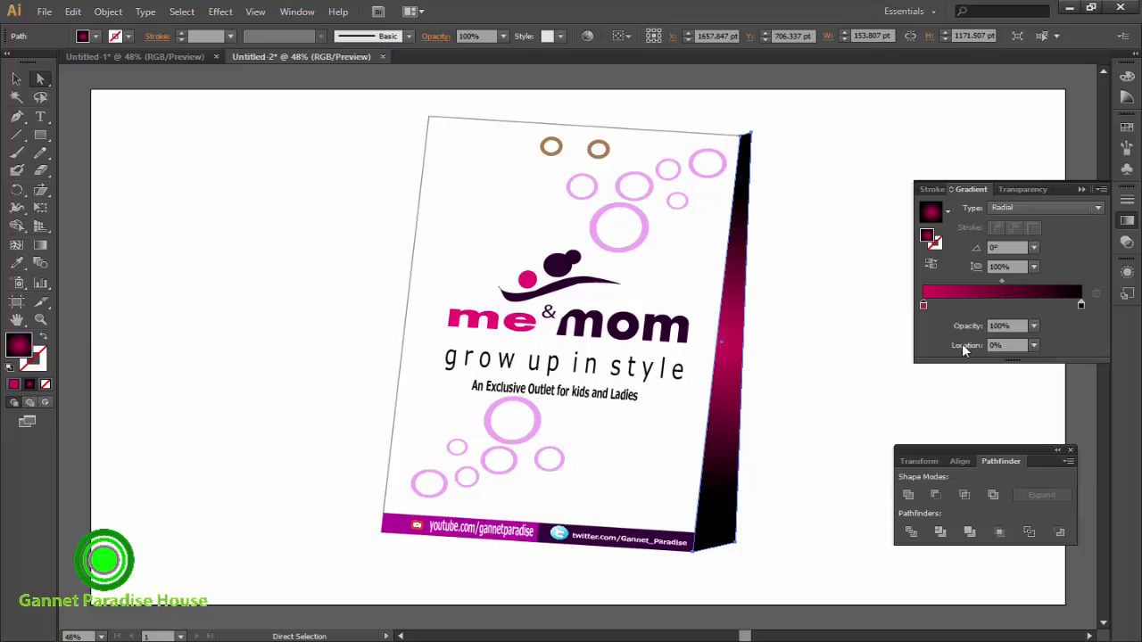
{"action": "left_click_drag", "start_coordinate": [1001, 281], "coordinate": [1032, 280]}
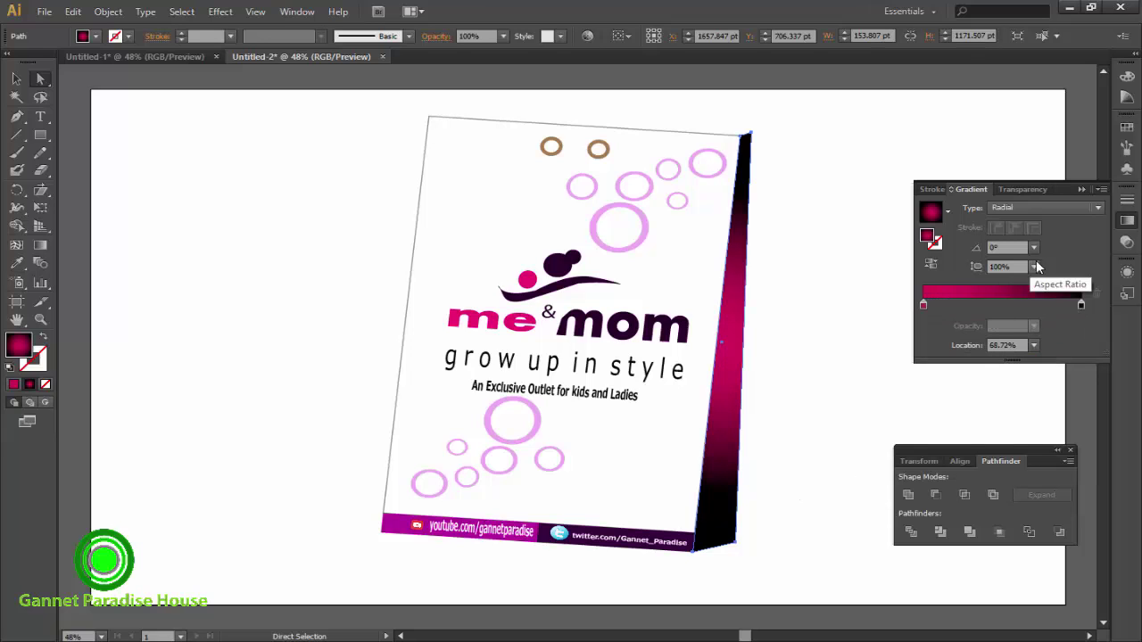
- Set the radial gradient's aspect ratio to 200%
{"action": "left_click", "coordinate": [1034, 266]}
{"action": "left_click", "coordinate": [1039, 347]}
{"action": "left_click", "coordinate": [1033, 267]}
{"action": "left_click", "coordinate": [1053, 466]}
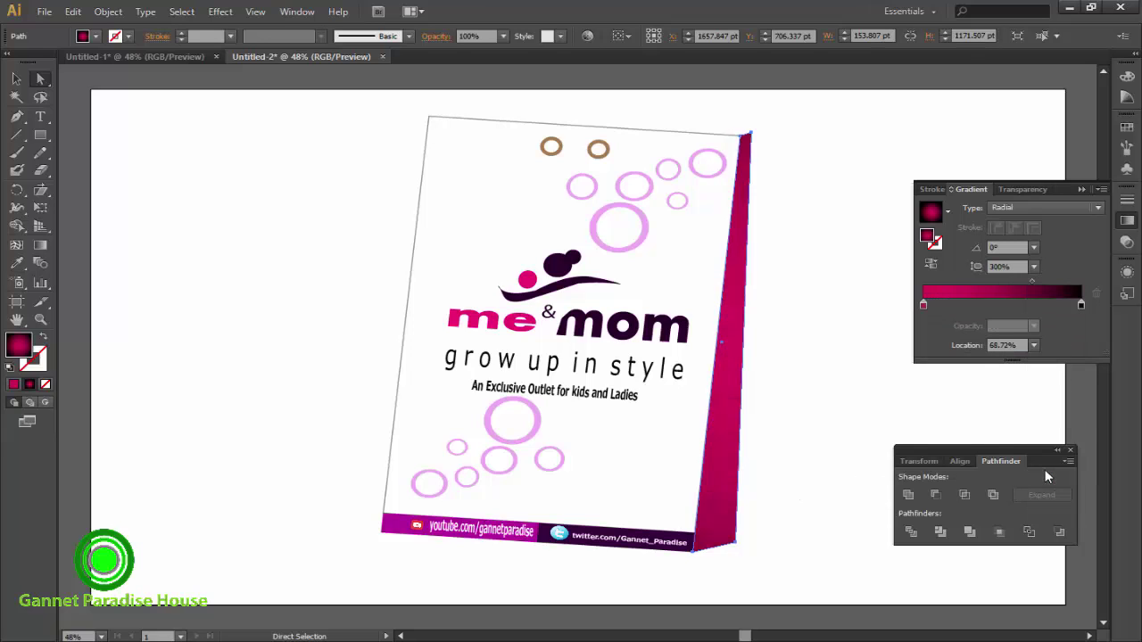
{"action": "left_click", "coordinate": [1034, 267]}
{"action": "left_click", "coordinate": [1054, 451]}
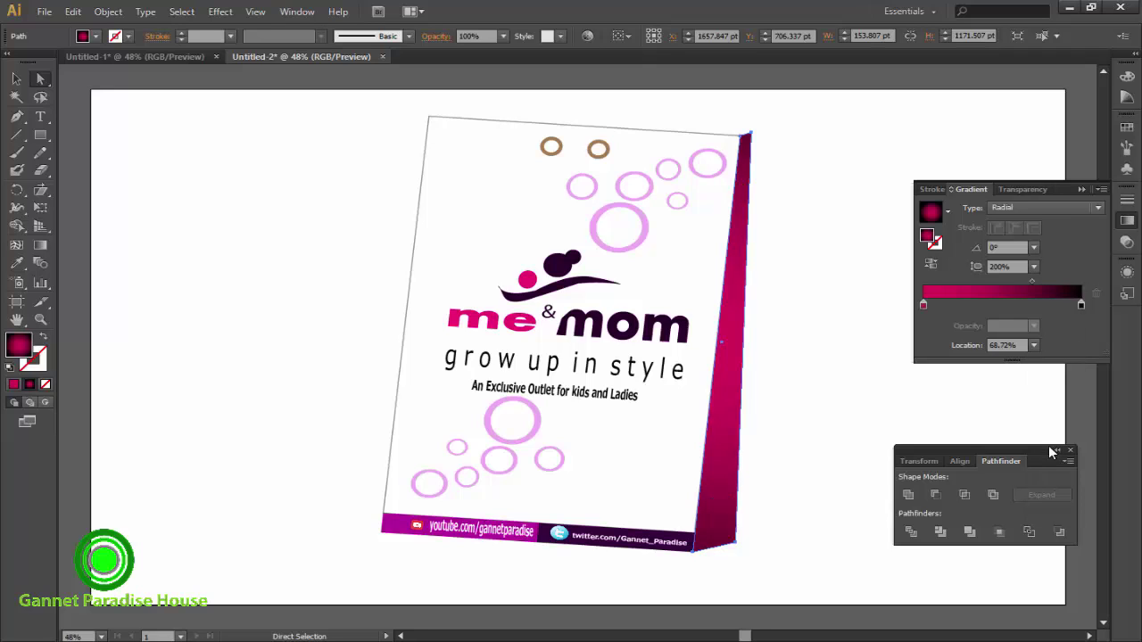
{"action": "left_click", "coordinate": [838, 366]}
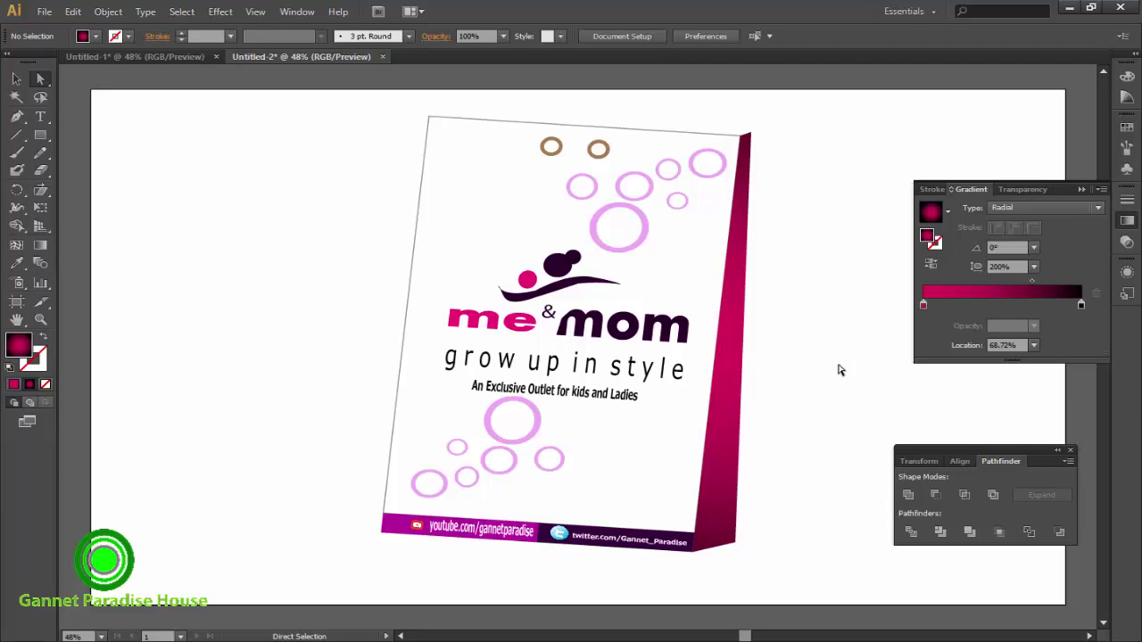
- Shift the gradient midpoint to about 41% and close the Pathfinder panel group
{"action": "left_click_drag", "start_coordinate": [1032, 281], "coordinate": [990, 278]}
{"action": "left_click", "coordinate": [727, 341]}
{"action": "left_click", "coordinate": [867, 384]}
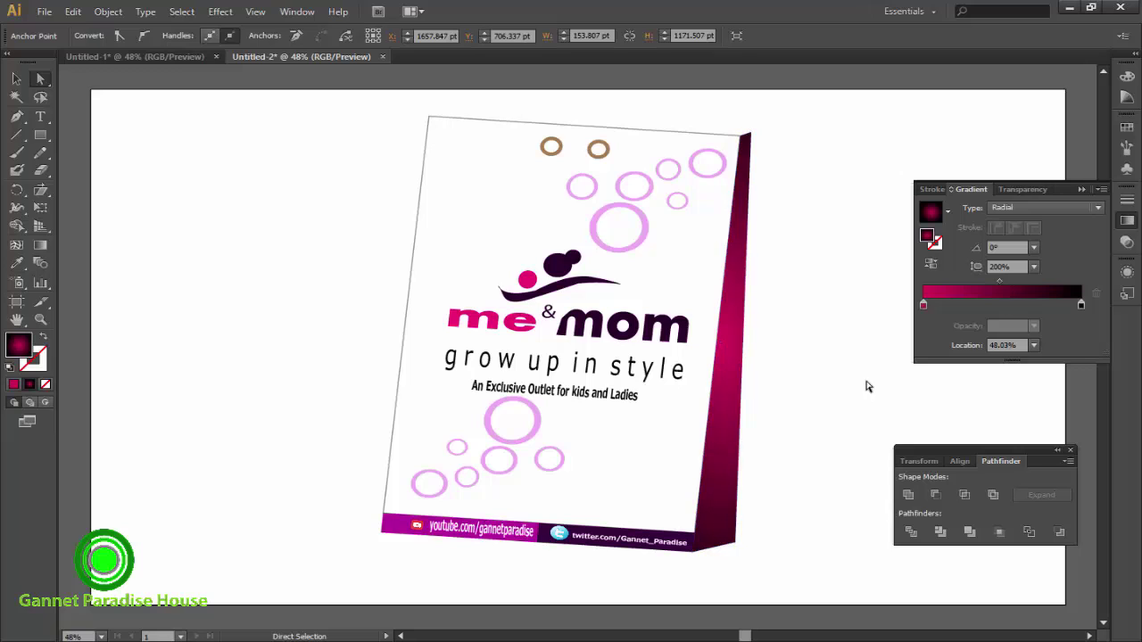
{"action": "left_click", "coordinate": [1088, 188]}
{"action": "left_click", "coordinate": [1057, 451]}
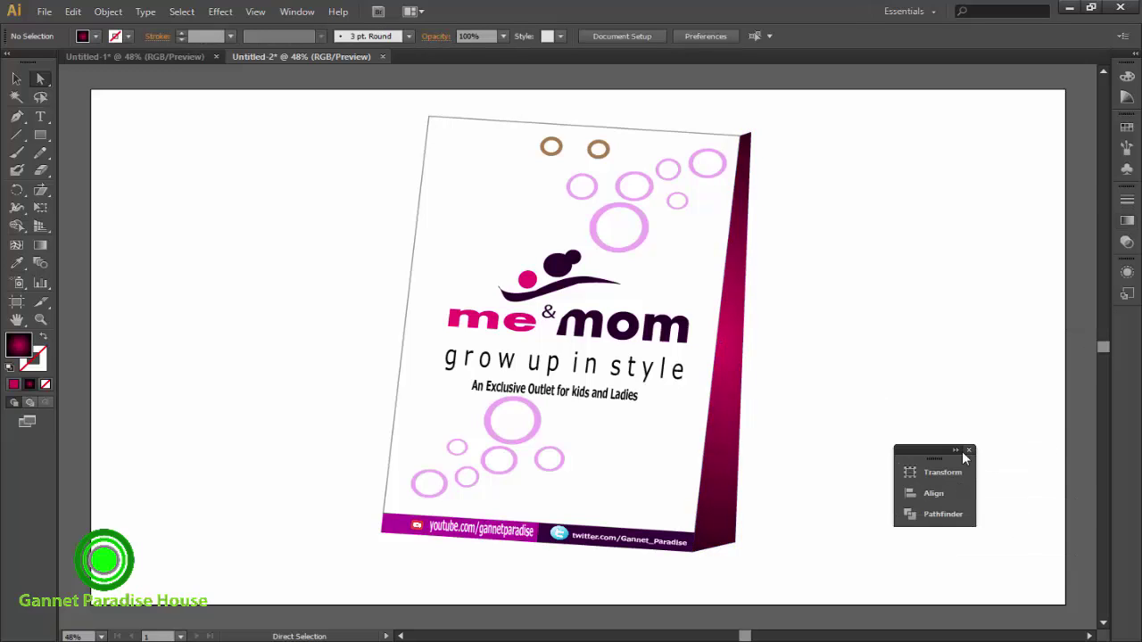
{"action": "left_click", "coordinate": [956, 450]}
{"action": "left_click", "coordinate": [1072, 451]}
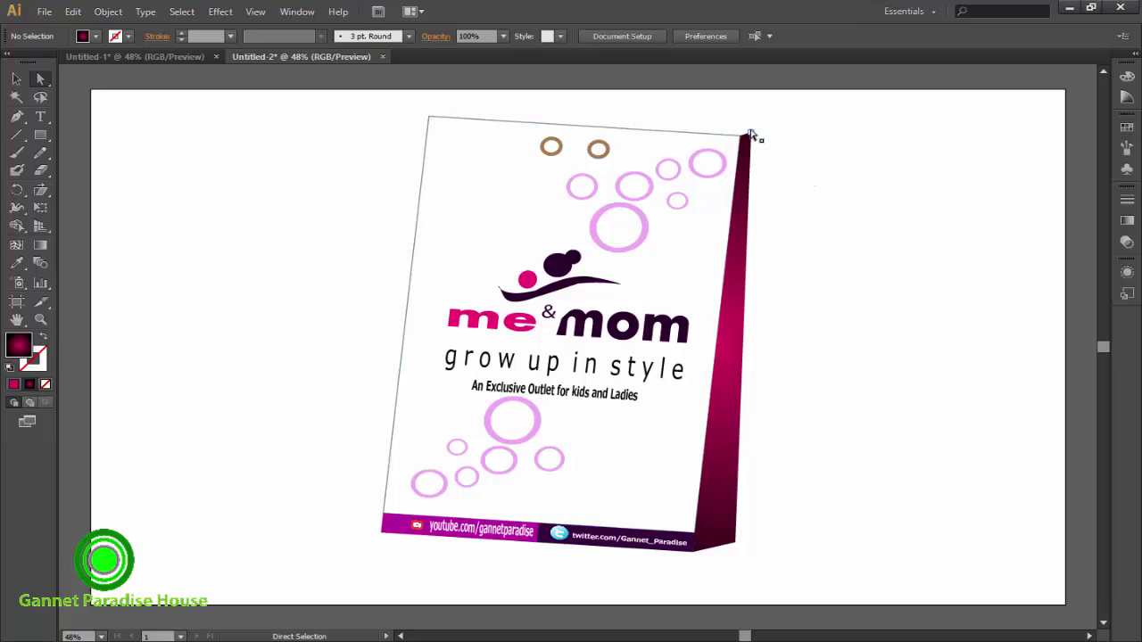
- Draw a thin rectangle strip across the top of the box
{"action": "key", "text": "m"}
{"action": "left_click_drag", "start_coordinate": [429, 105], "coordinate": [717, 117]}
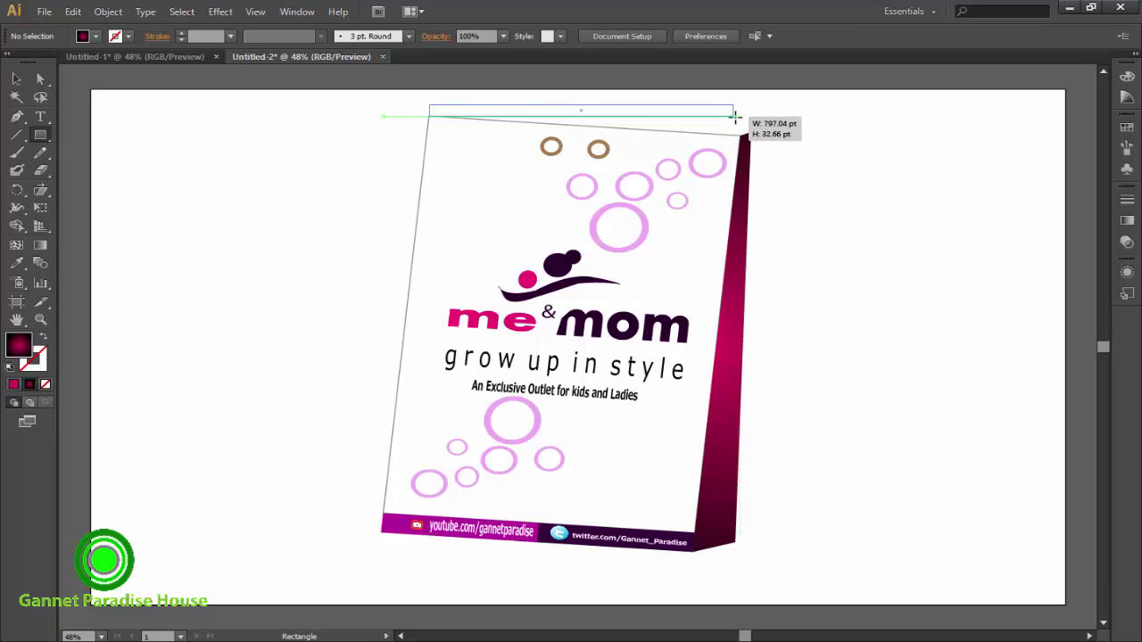
{"action": "left_click_drag", "start_coordinate": [717, 117], "coordinate": [745, 113]}
{"action": "left_click", "coordinate": [16, 78]}
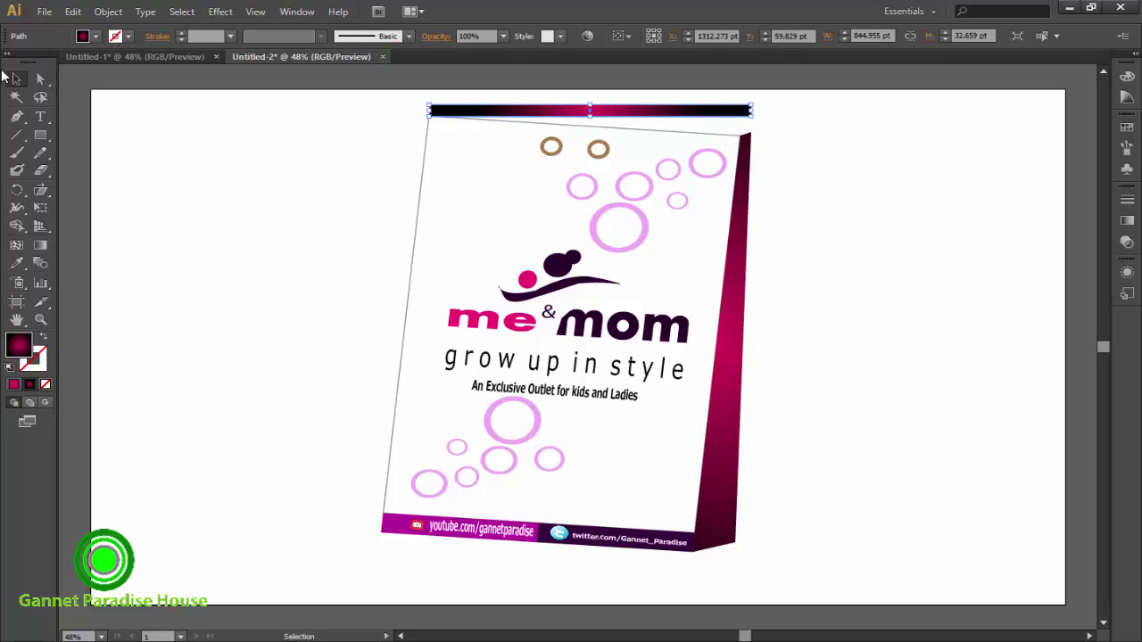
- Drag the strip's corner anchors down onto the sheared top edge of the box
{"action": "left_click", "coordinate": [41, 78]}
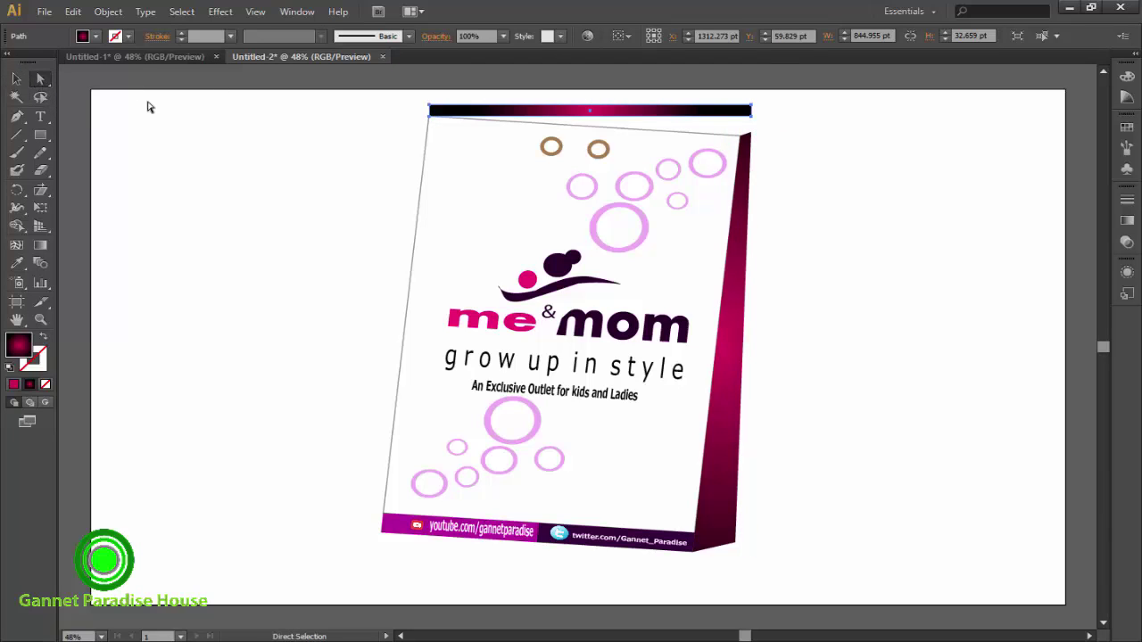
{"action": "left_click_drag", "start_coordinate": [751, 116], "coordinate": [751, 133]}
{"action": "left_click_drag", "start_coordinate": [429, 107], "coordinate": [429, 116]}
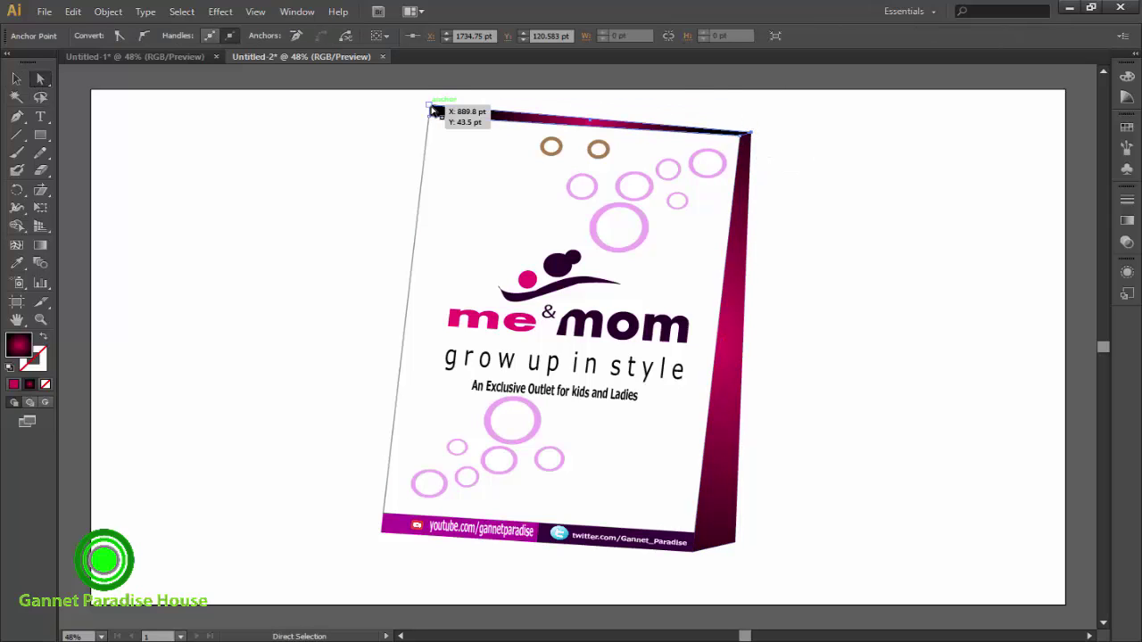
{"action": "left_click", "coordinate": [200, 157]}
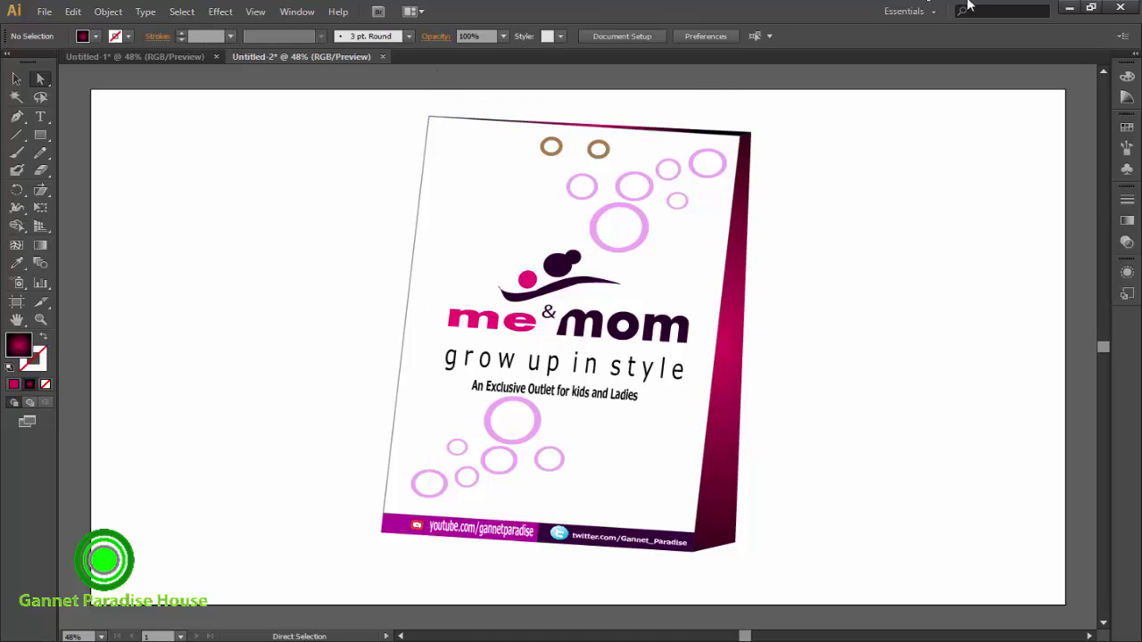
{"action": "left_click", "coordinate": [16, 78]}
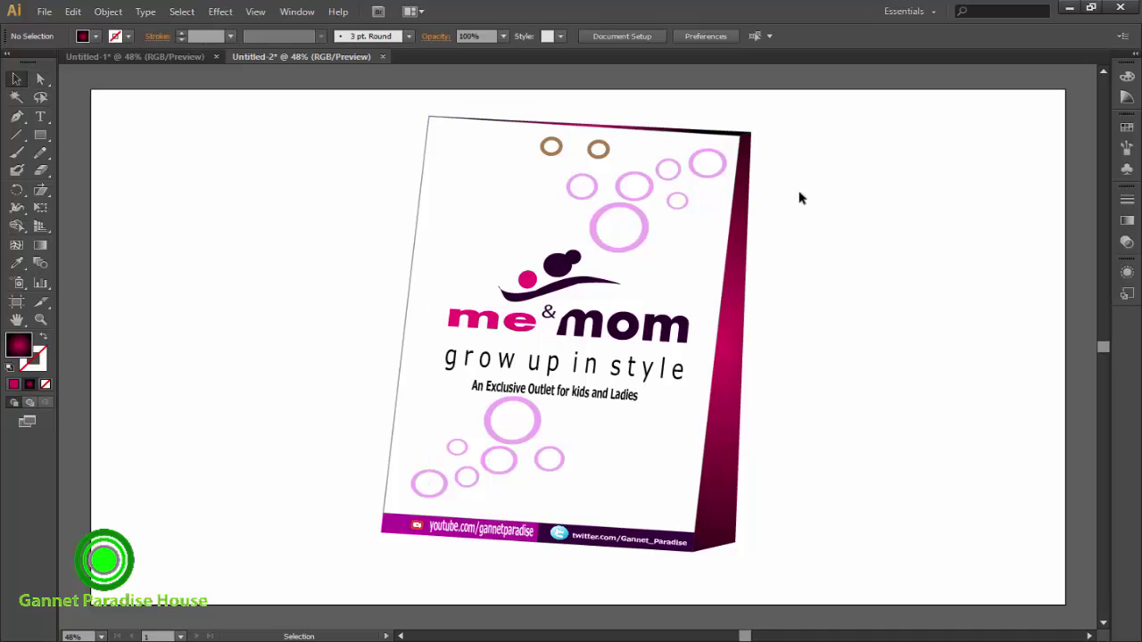
{"action": "left_click_drag", "start_coordinate": [387, 117], "coordinate": [793, 448]}
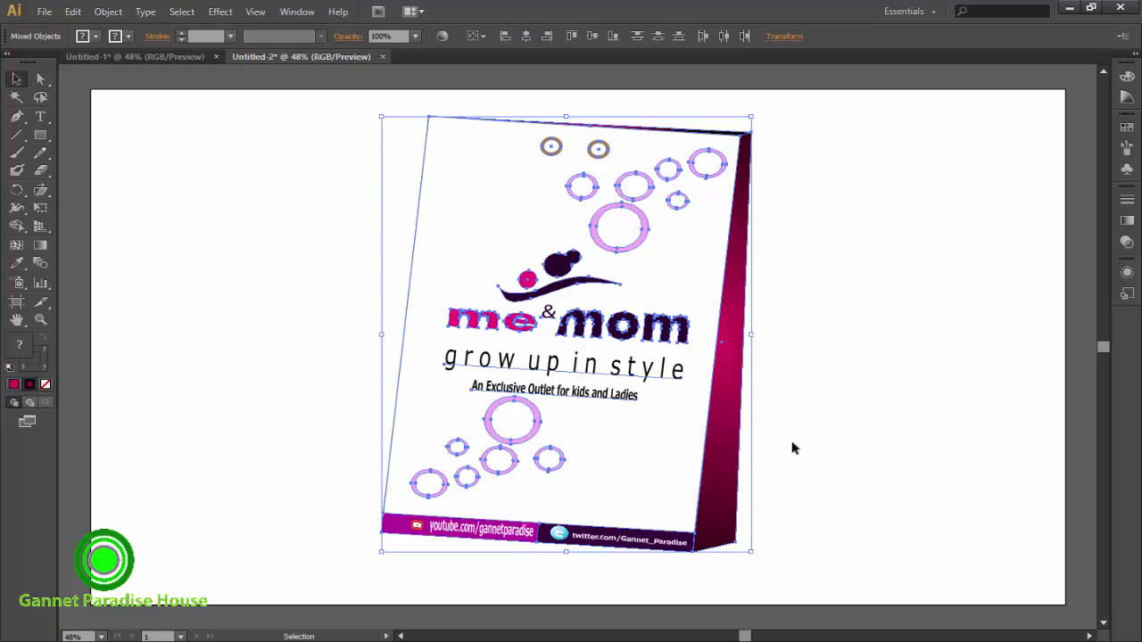
{"action": "left_click", "coordinate": [903, 365]}
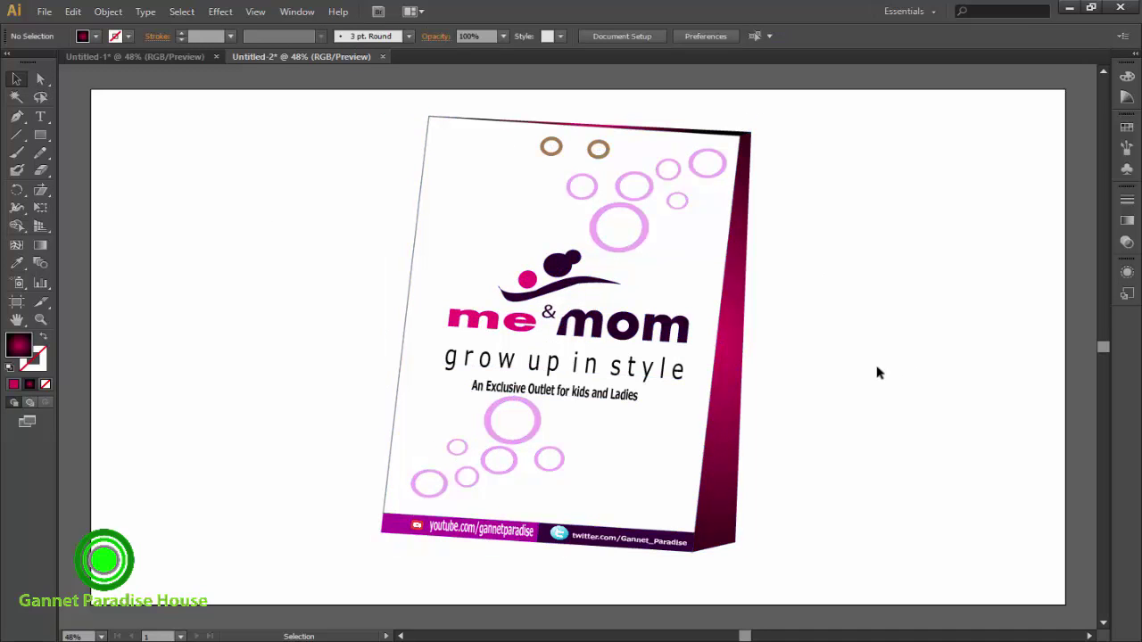
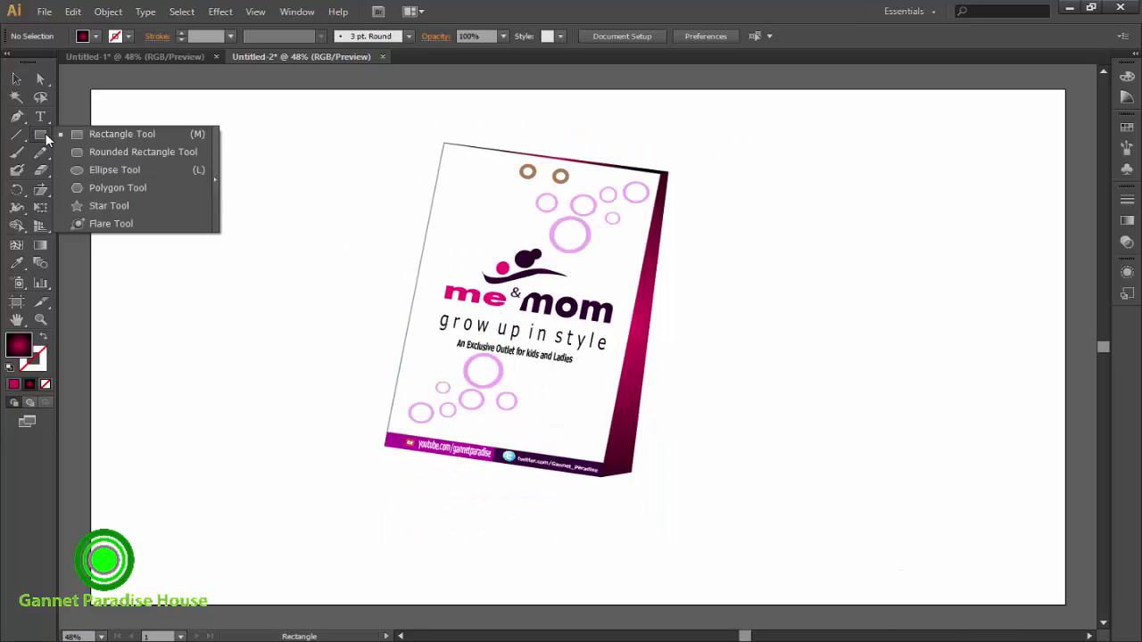
- Draw an ellipse below the box with the Ellipse Tool and move it further down
{"action": "left_click_drag", "start_coordinate": [42, 135], "coordinate": [98, 169]}
{"action": "left_click_drag", "start_coordinate": [503, 479], "coordinate": [701, 512]}
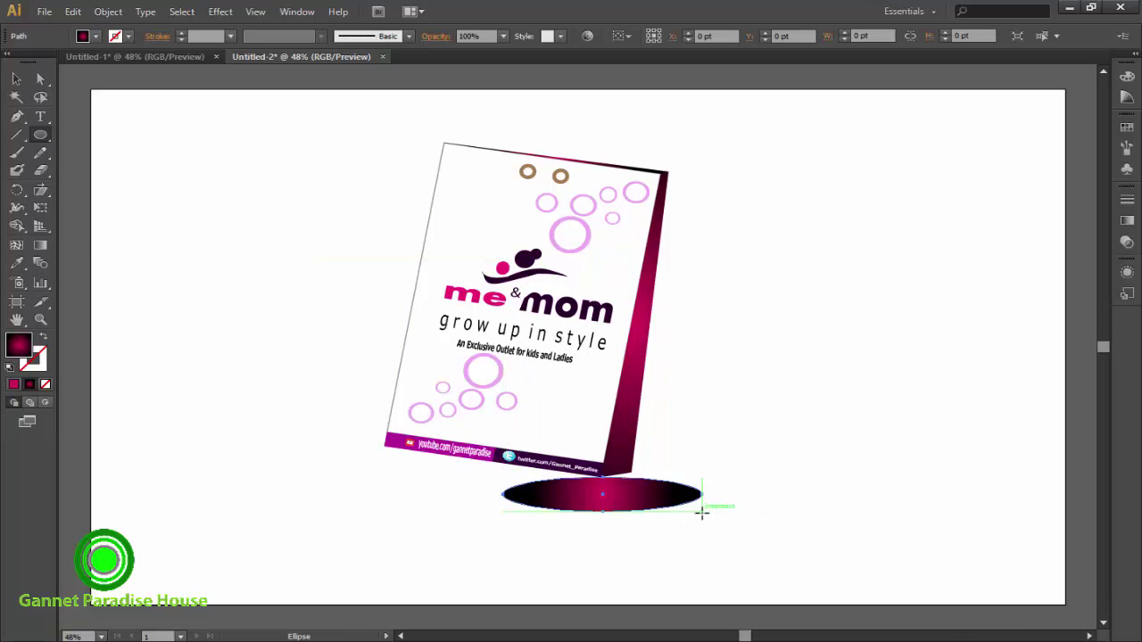
{"action": "left_click", "coordinate": [16, 78]}
{"action": "left_click_drag", "start_coordinate": [610, 490], "coordinate": [611, 525]}
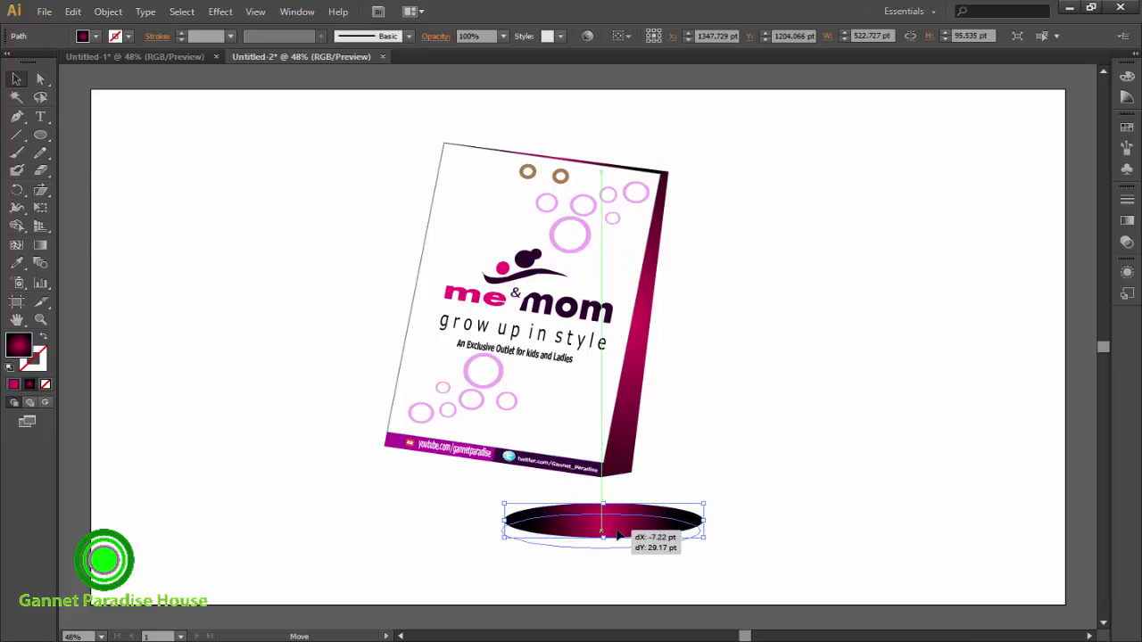
- Widen the ellipse slightly and flatten it to about half its height
{"action": "left_click_drag", "start_coordinate": [704, 532], "coordinate": [724, 533]}
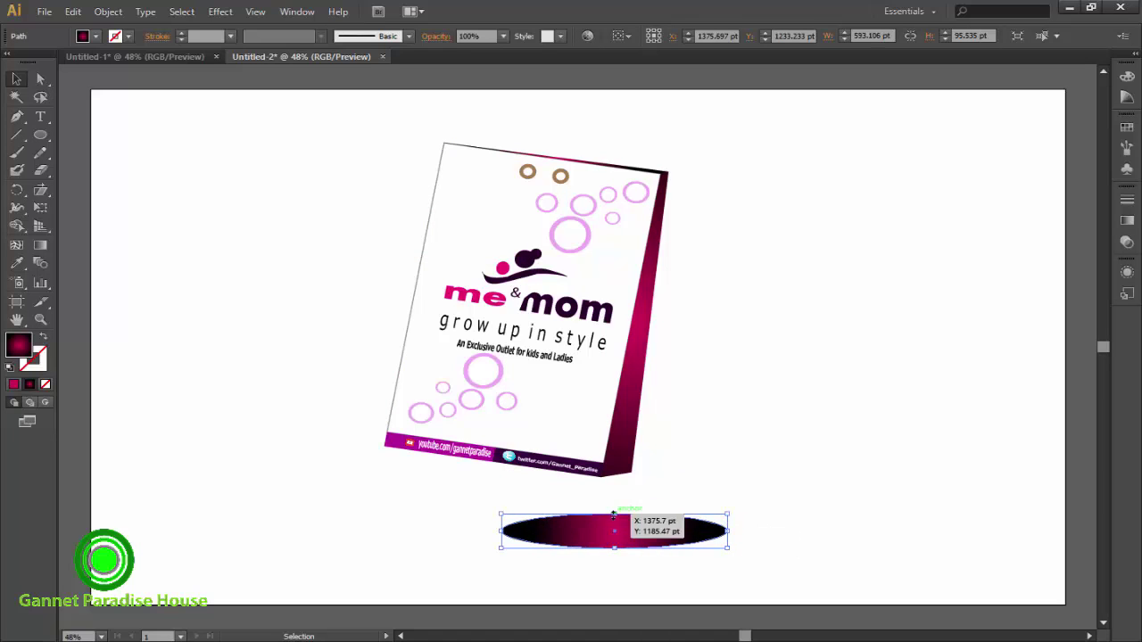
{"action": "left_click_drag", "start_coordinate": [613, 548], "coordinate": [614, 528]}
{"action": "left_click", "coordinate": [678, 501]}
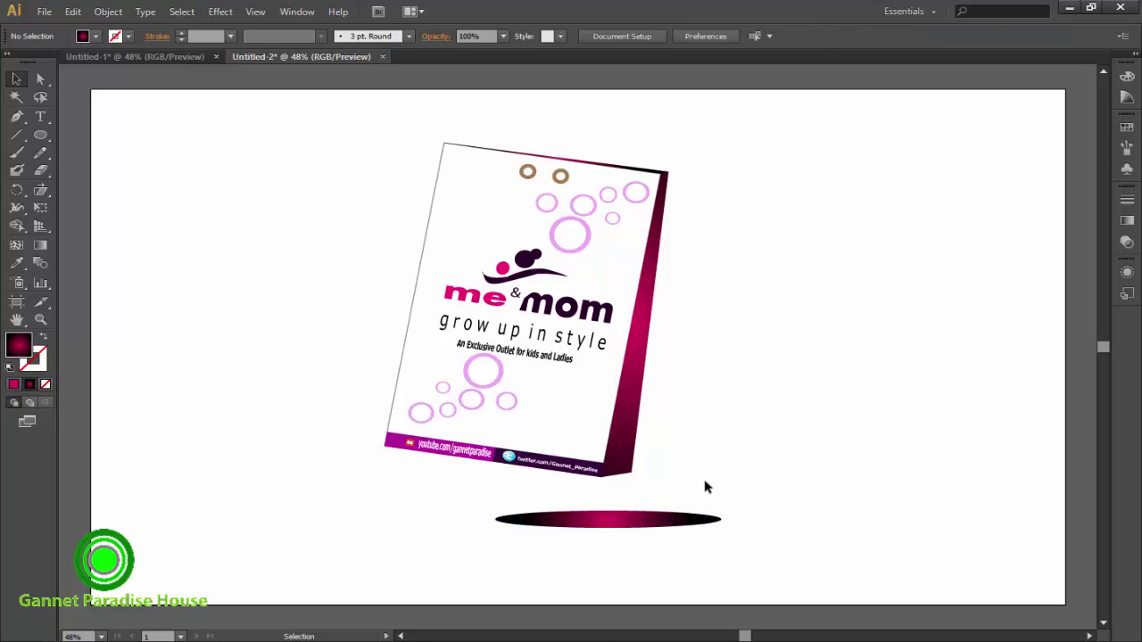
{"action": "left_click", "coordinate": [664, 520]}
- Fill the ellipse with the default white-to-black gradient and make it radial
{"action": "left_click", "coordinate": [1127, 222]}
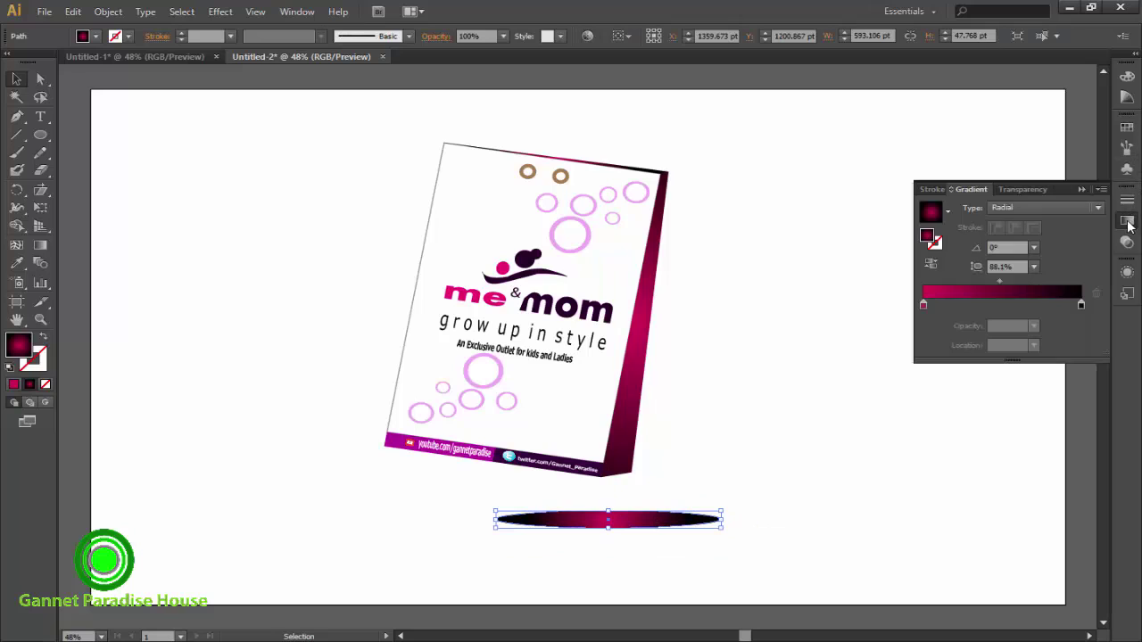
{"action": "left_click", "coordinate": [948, 210]}
{"action": "left_click", "coordinate": [843, 244]}
{"action": "left_click", "coordinate": [1097, 207]}
{"action": "left_click", "coordinate": [1003, 240]}
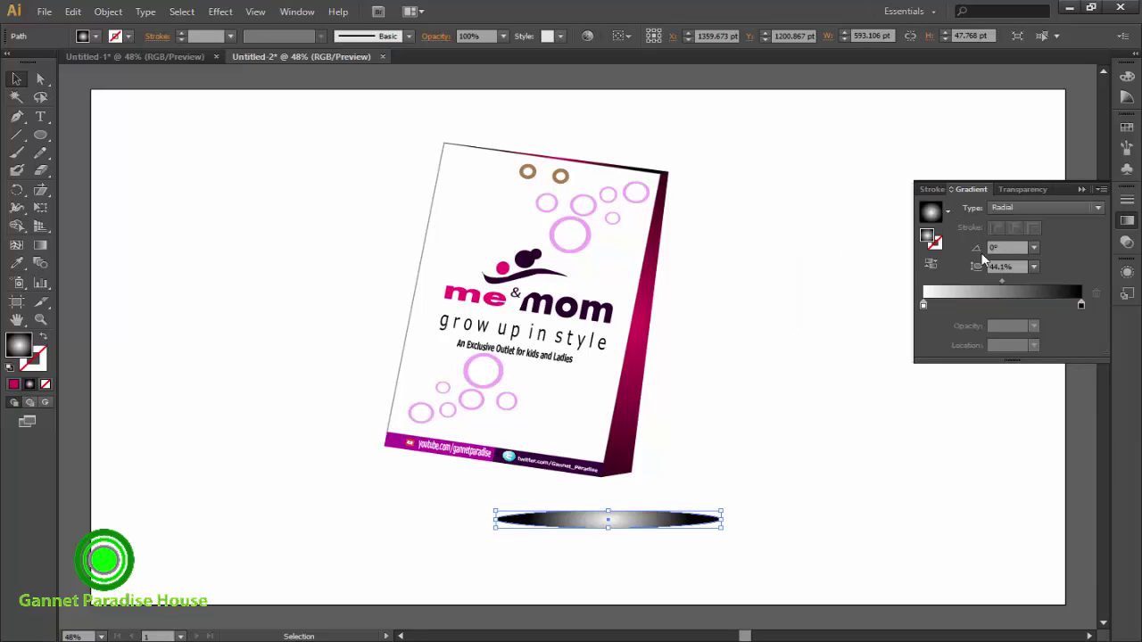
{"action": "key", "text": "ctrl+shift+a"}
{"action": "left_click", "coordinate": [631, 523]}
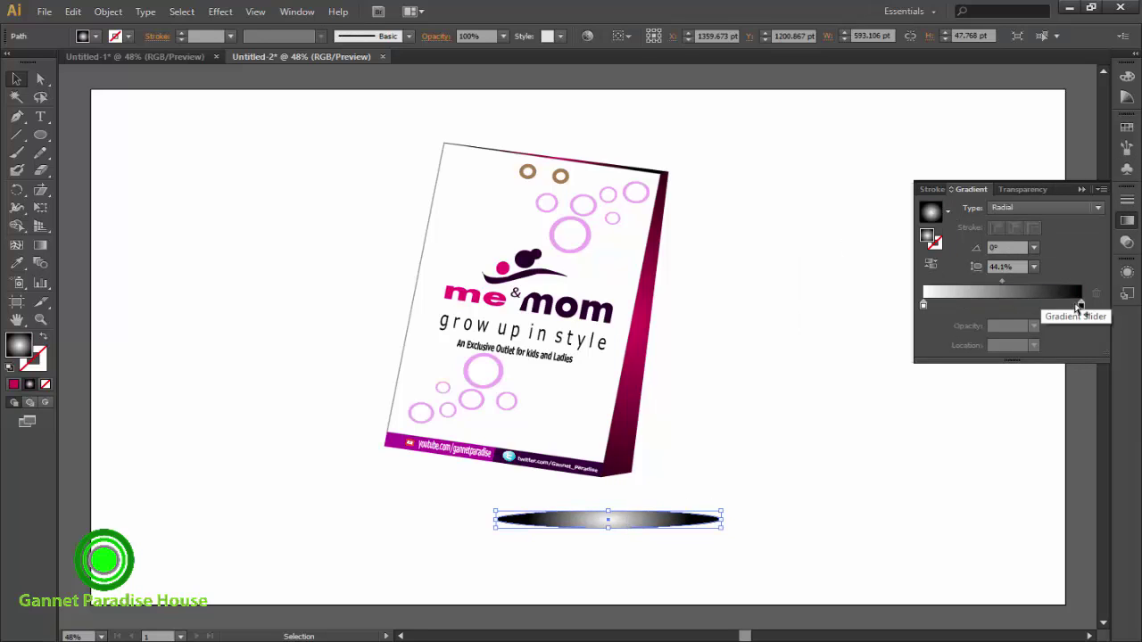
- Reverse the gradient so a dark brown centre fades outward, keeping brown near the middle
{"action": "left_click_drag", "start_coordinate": [1081, 305], "coordinate": [924, 305]}
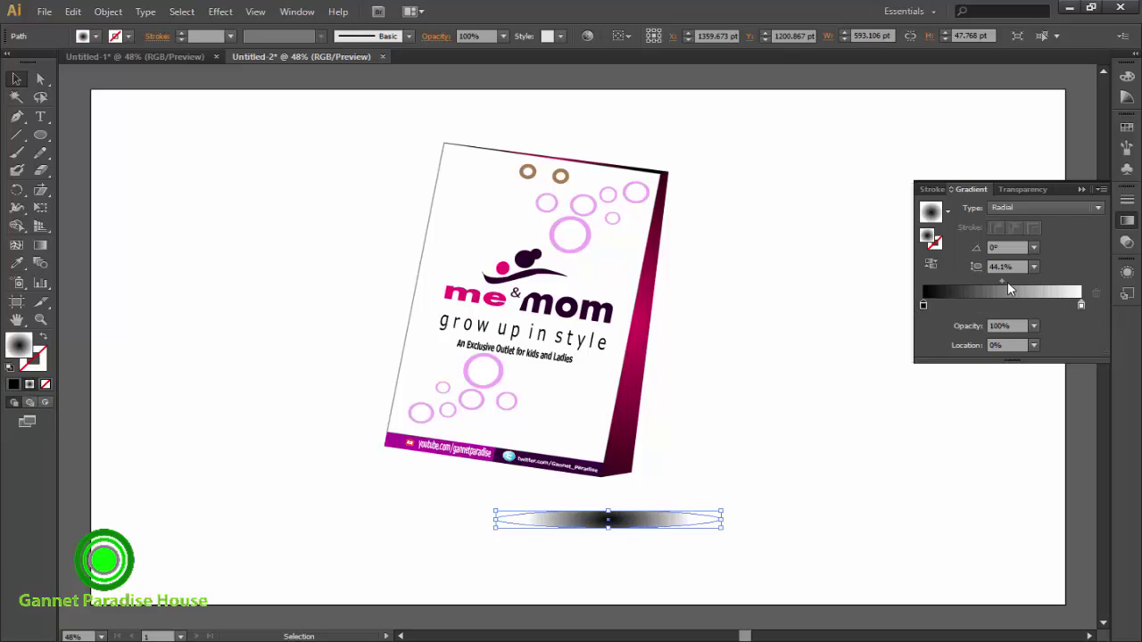
{"action": "left_click_drag", "start_coordinate": [1001, 282], "coordinate": [943, 282]}
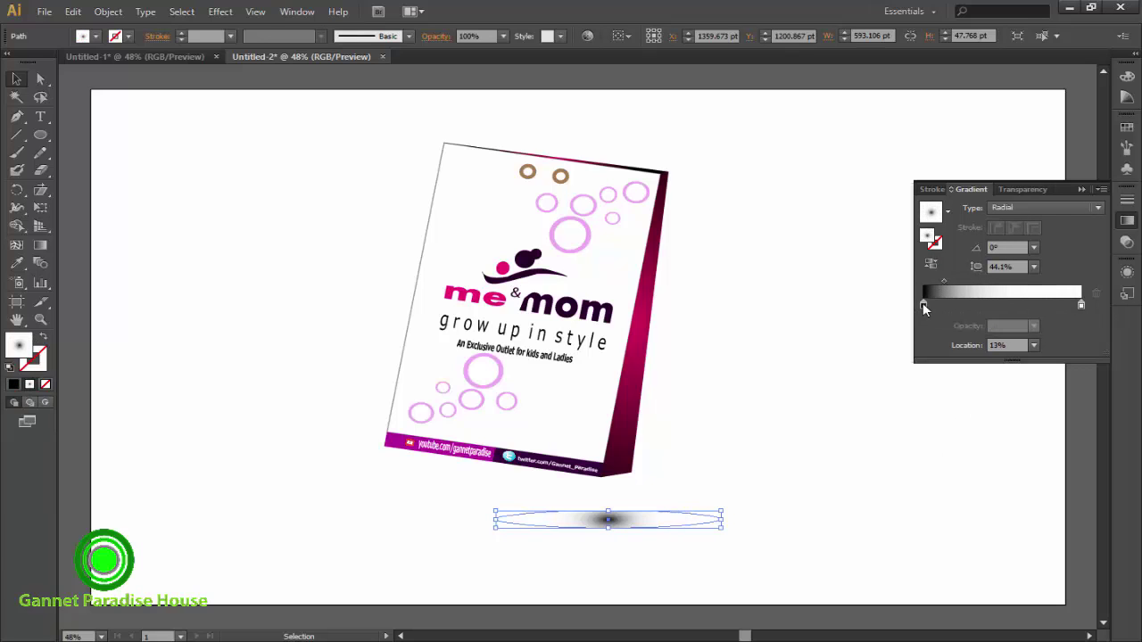
{"action": "double_click", "coordinate": [923, 304]}
{"action": "left_click", "coordinate": [964, 372]}
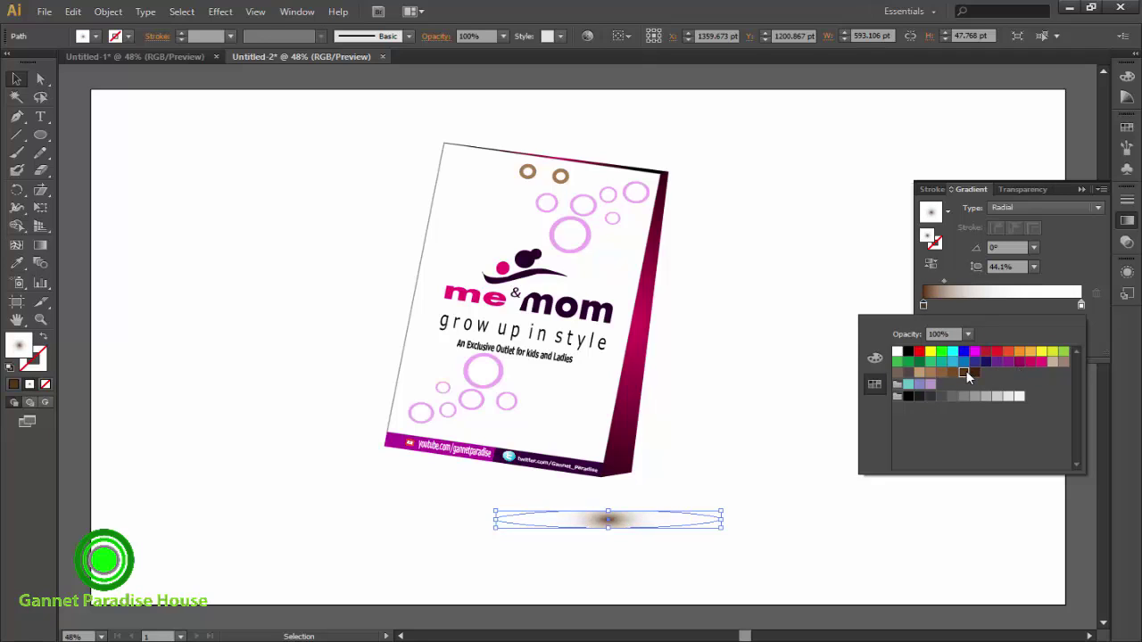
{"action": "mouse_move", "coordinate": [944, 282]}
{"action": "left_mouse_down"}
{"action": "mouse_move", "coordinate": [975, 282]}
{"action": "mouse_move", "coordinate": [951, 281]}
{"action": "left_mouse_up"}
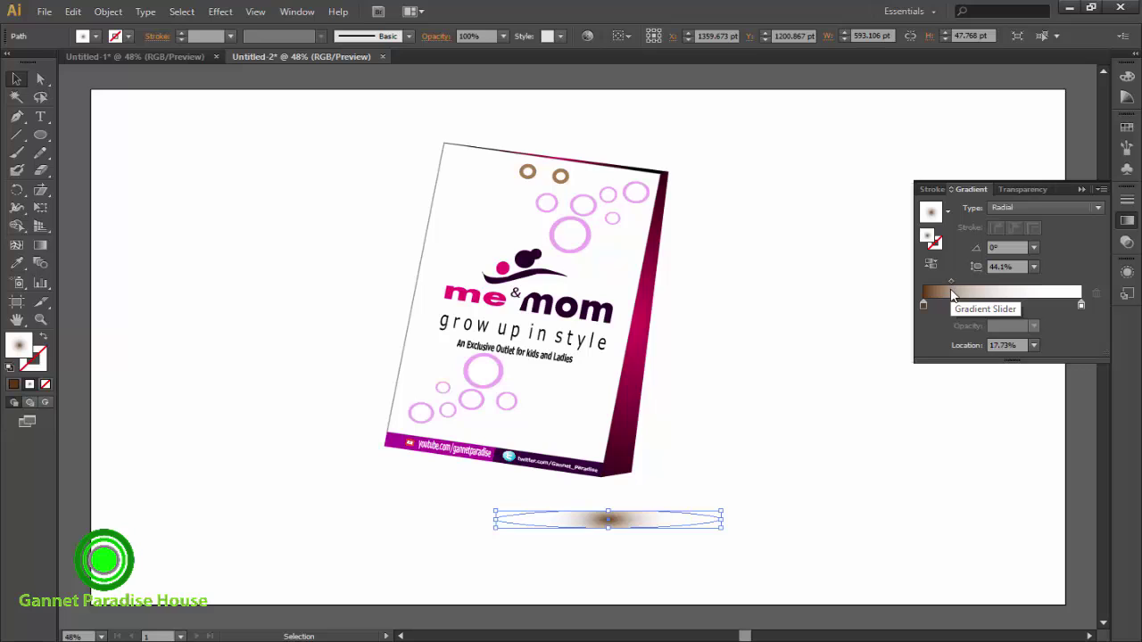
- Widen the shadow ellipse, make it taller, and set the gradient aspect ratio to 62.3%
{"action": "left_click_drag", "start_coordinate": [494, 520], "coordinate": [390, 520]}
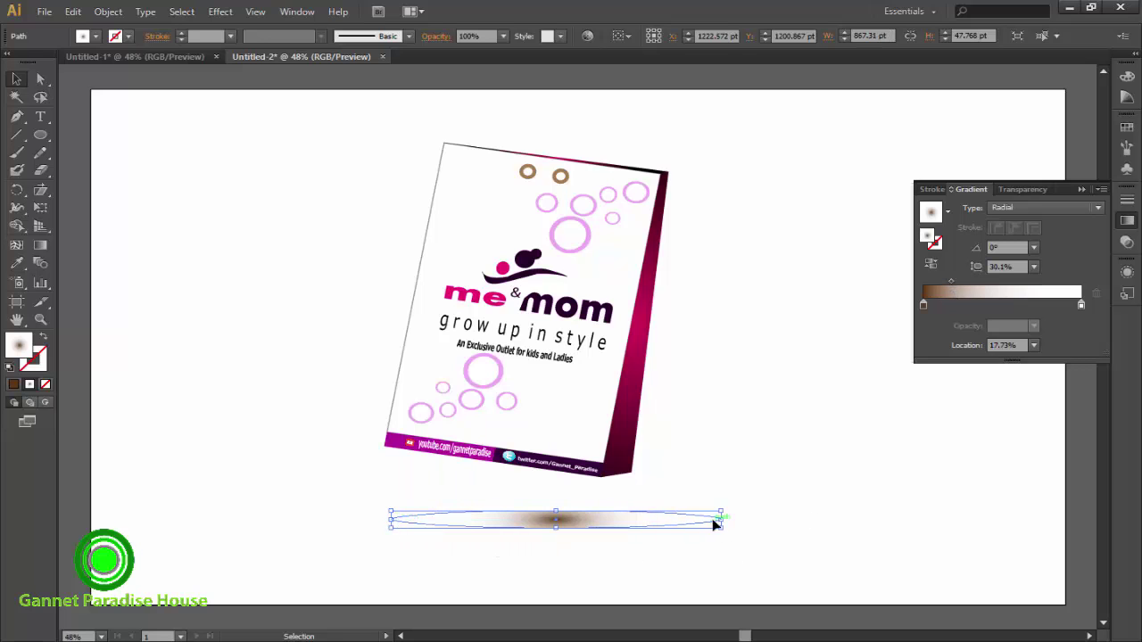
{"action": "left_click_drag", "start_coordinate": [722, 520], "coordinate": [901, 520]}
{"action": "mouse_move", "coordinate": [646, 513]}
{"action": "left_mouse_down"}
{"action": "mouse_move", "coordinate": [646, 482]}
{"action": "mouse_move", "coordinate": [664, 519]}
{"action": "mouse_move", "coordinate": [653, 521]}
{"action": "left_mouse_up"}
{"action": "left_click", "coordinate": [1034, 266]}
{"action": "left_click", "coordinate": [1048, 323]}
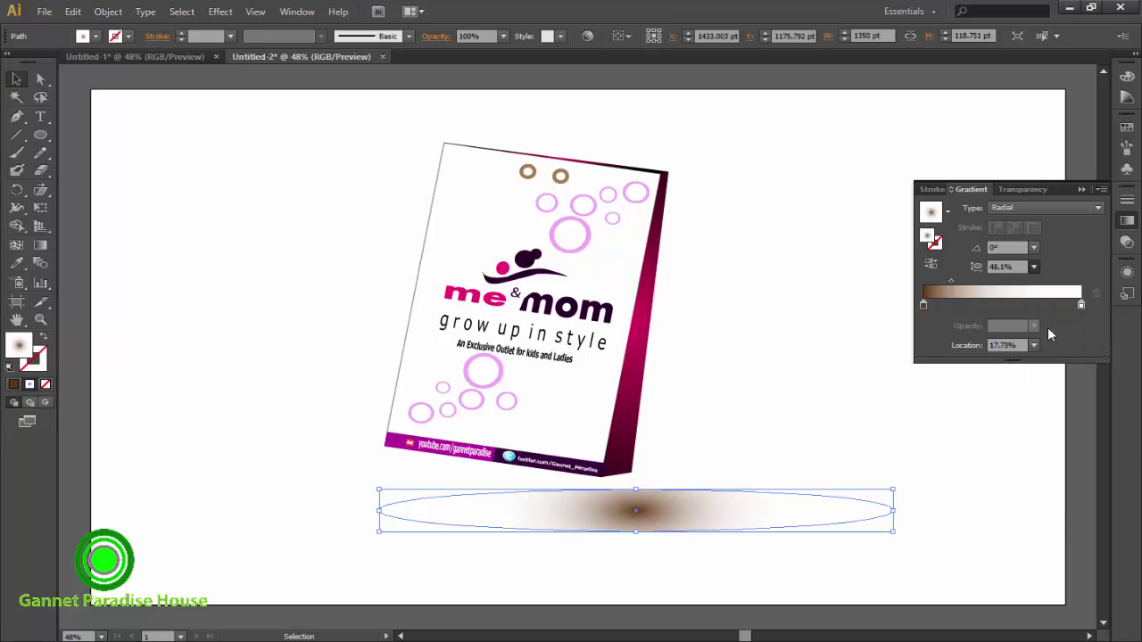
{"action": "left_click", "coordinate": [1034, 266]}
{"action": "left_click", "coordinate": [1049, 324]}
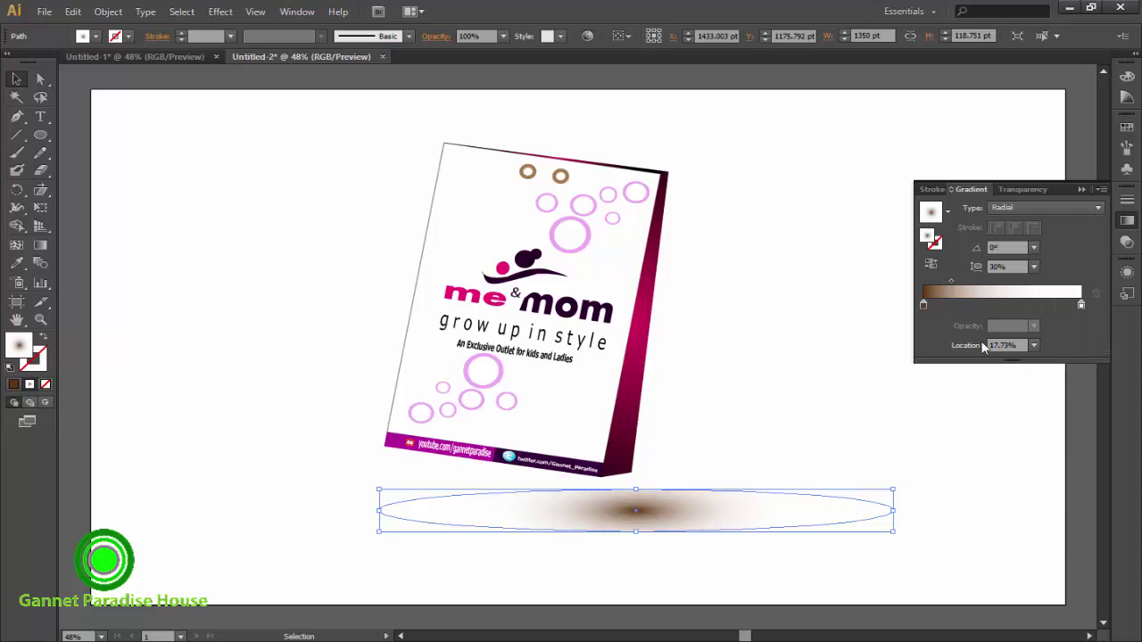
- Try reversing the gradient and angles of 30° and 90°, then reset the angle to 0°
{"action": "left_click", "coordinate": [798, 419]}
{"action": "left_click", "coordinate": [693, 518]}
{"action": "left_click", "coordinate": [932, 263]}
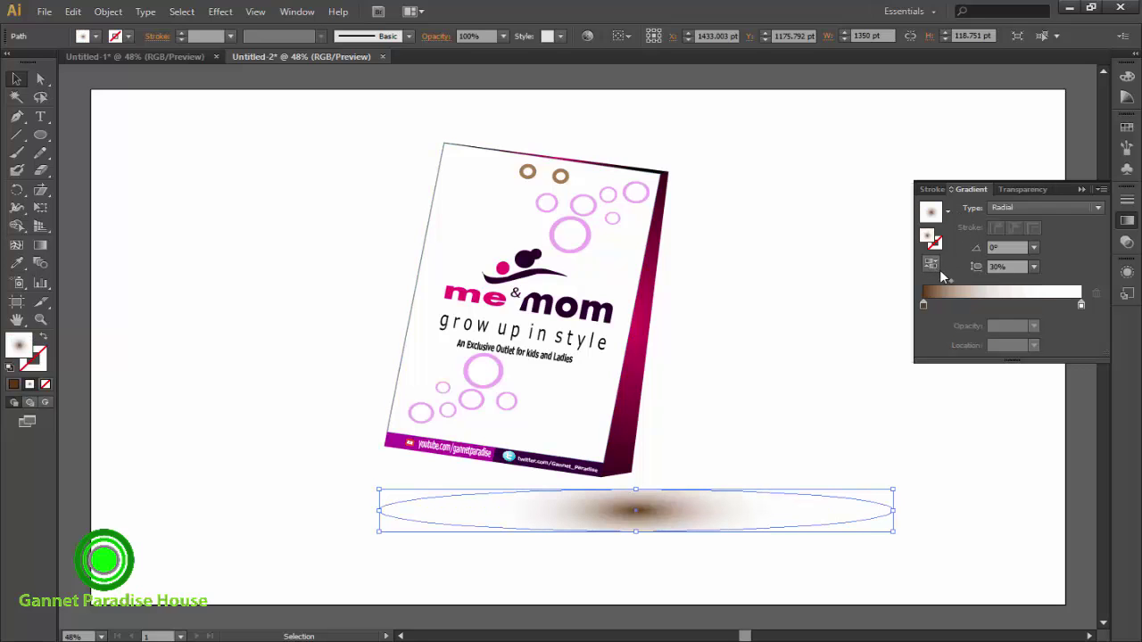
{"action": "left_click", "coordinate": [1033, 247]}
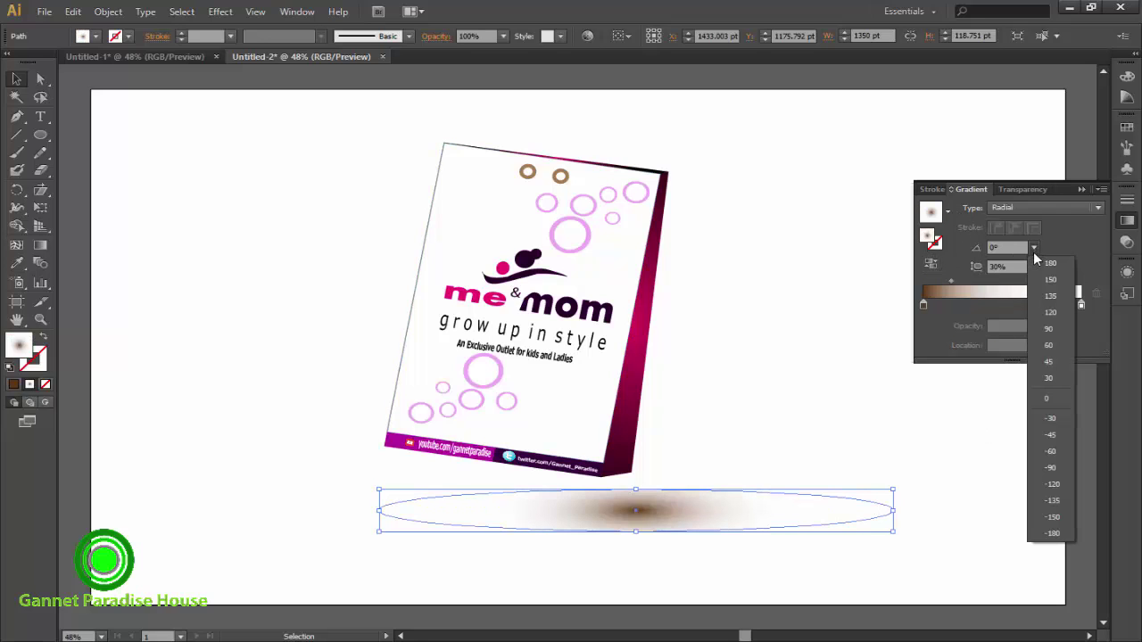
{"action": "left_click", "coordinate": [1055, 374]}
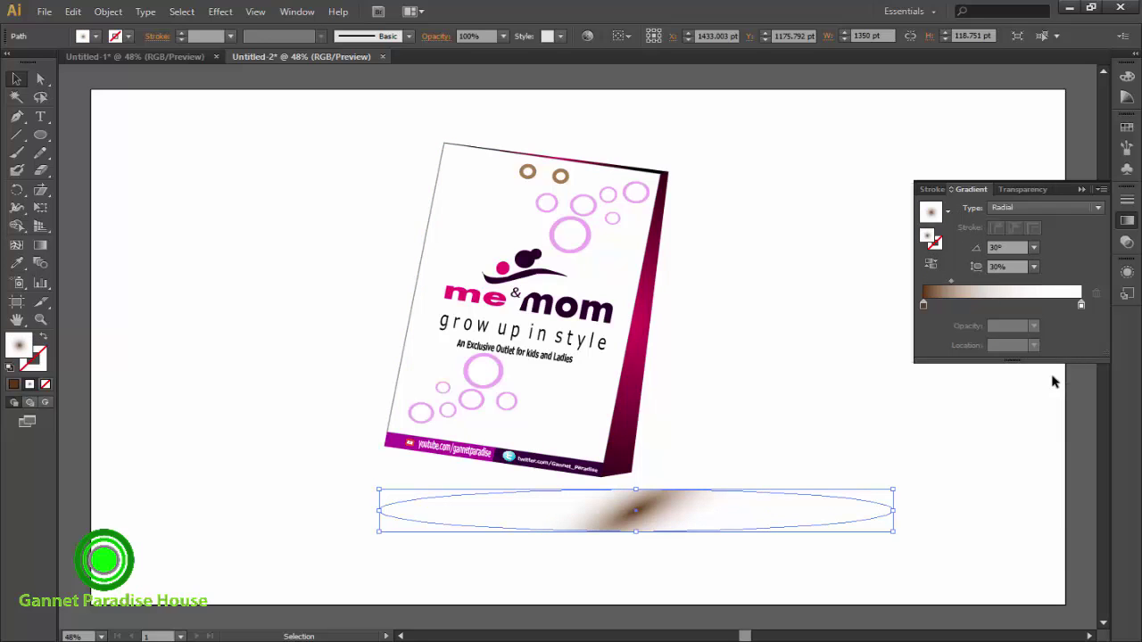
{"action": "left_click", "coordinate": [1033, 247]}
{"action": "left_click", "coordinate": [1049, 327]}
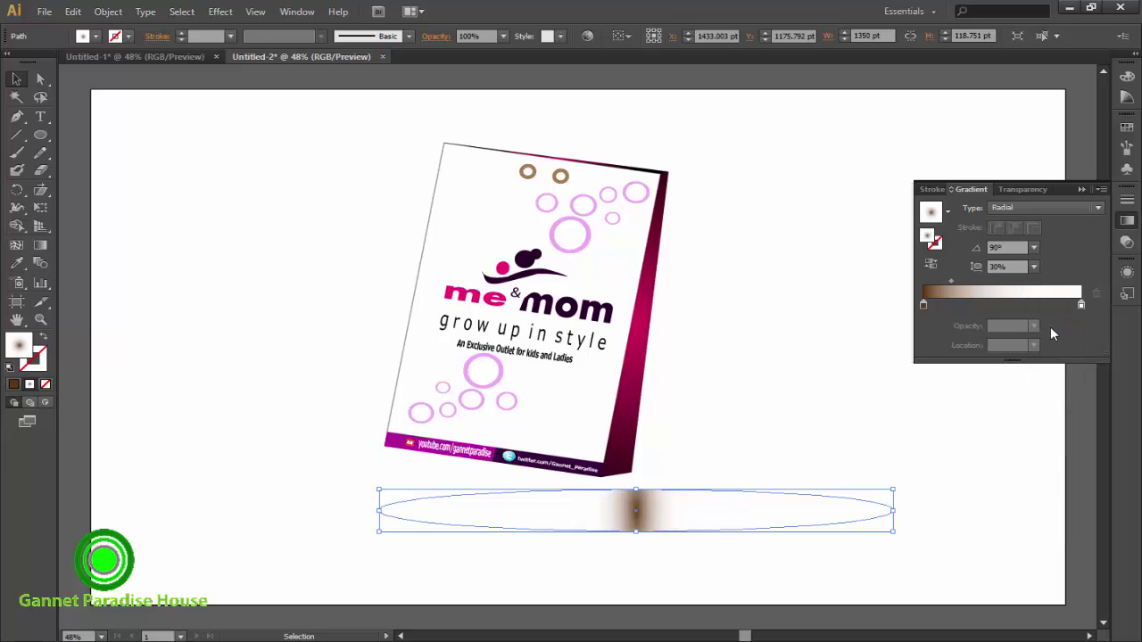
{"action": "left_click", "coordinate": [1033, 247]}
{"action": "left_click", "coordinate": [1047, 397]}
- Shift the shadow left, make it shorter and tighten its dark centre
{"action": "left_click", "coordinate": [761, 437]}
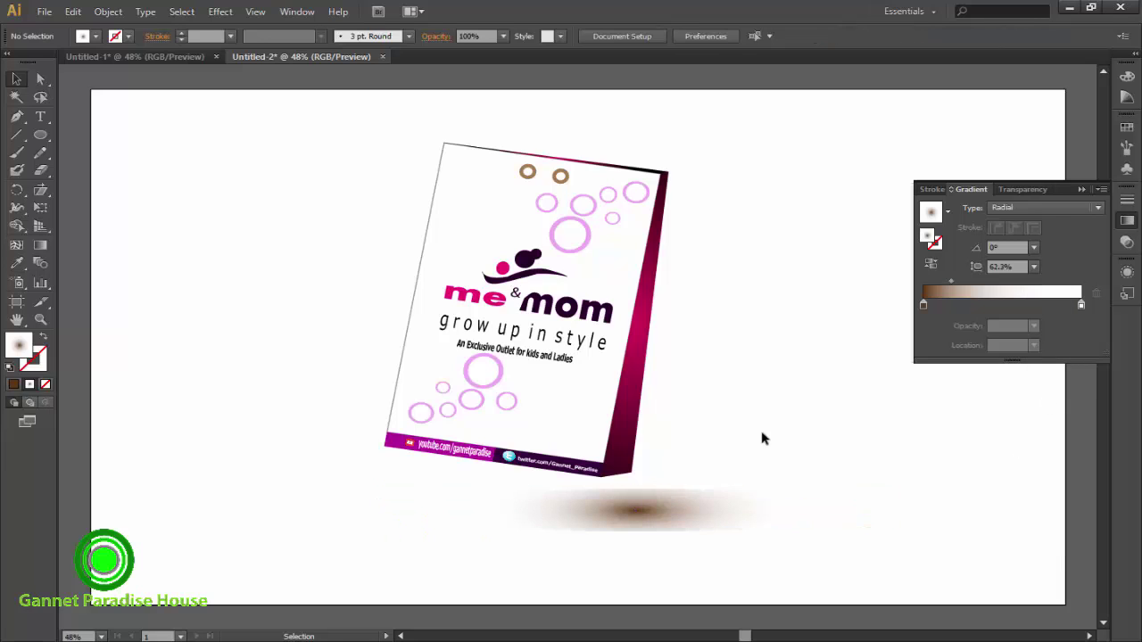
{"action": "left_click_drag", "start_coordinate": [667, 512], "coordinate": [604, 508]}
{"action": "left_click", "coordinate": [723, 446]}
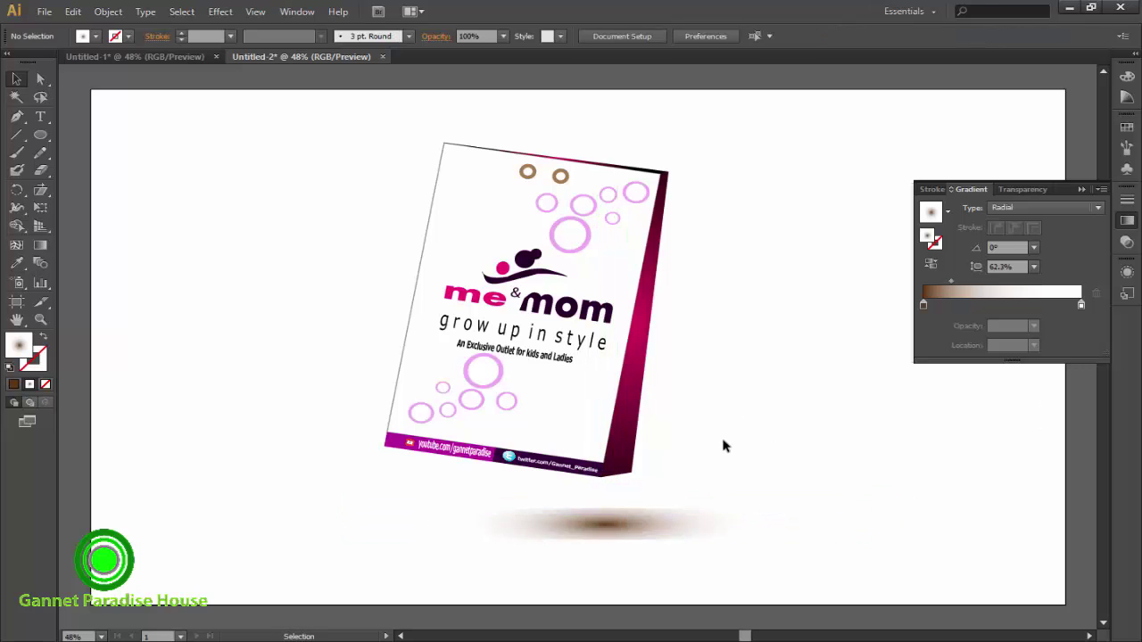
{"action": "left_click", "coordinate": [648, 532]}
{"action": "left_click_drag", "start_coordinate": [951, 279], "coordinate": [944, 280]}
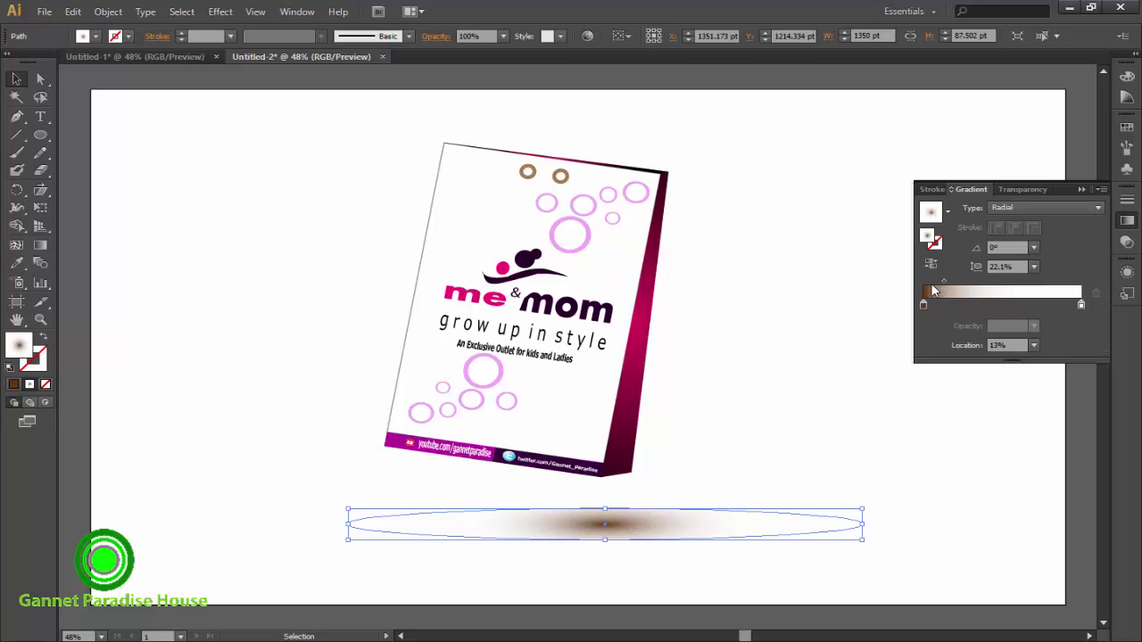
{"action": "left_click", "coordinate": [773, 453]}
{"action": "left_click", "coordinate": [648, 531]}
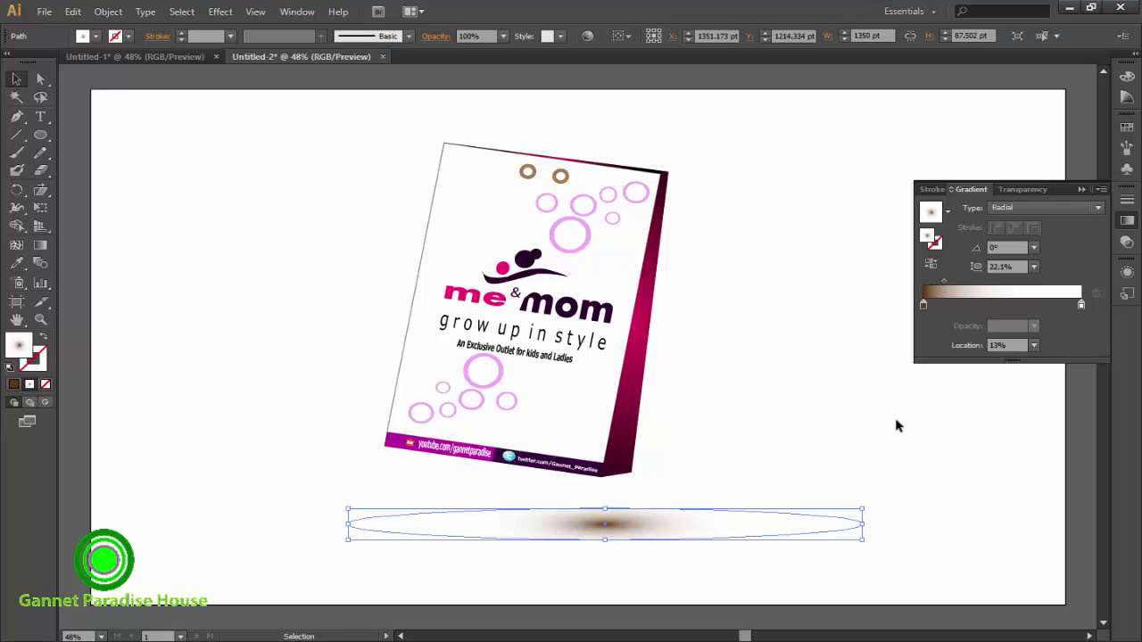
- Stretch the shadow wider on both sides and move it up and left under the box
{"action": "left_click_drag", "start_coordinate": [863, 523], "coordinate": [966, 523]}
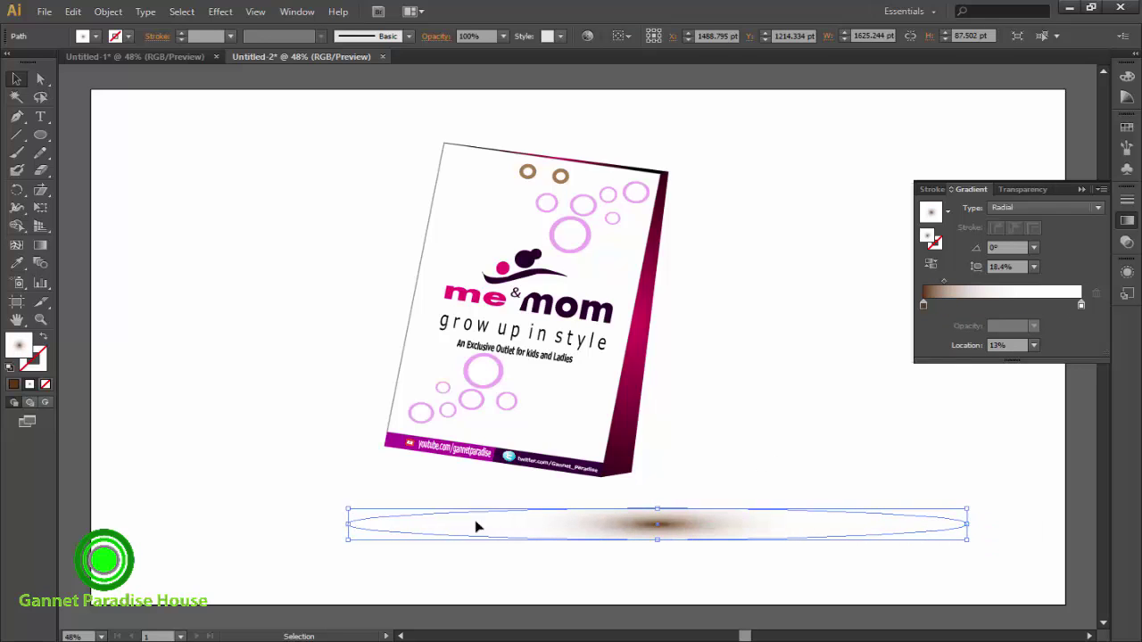
{"action": "left_click_drag", "start_coordinate": [348, 523], "coordinate": [295, 522]}
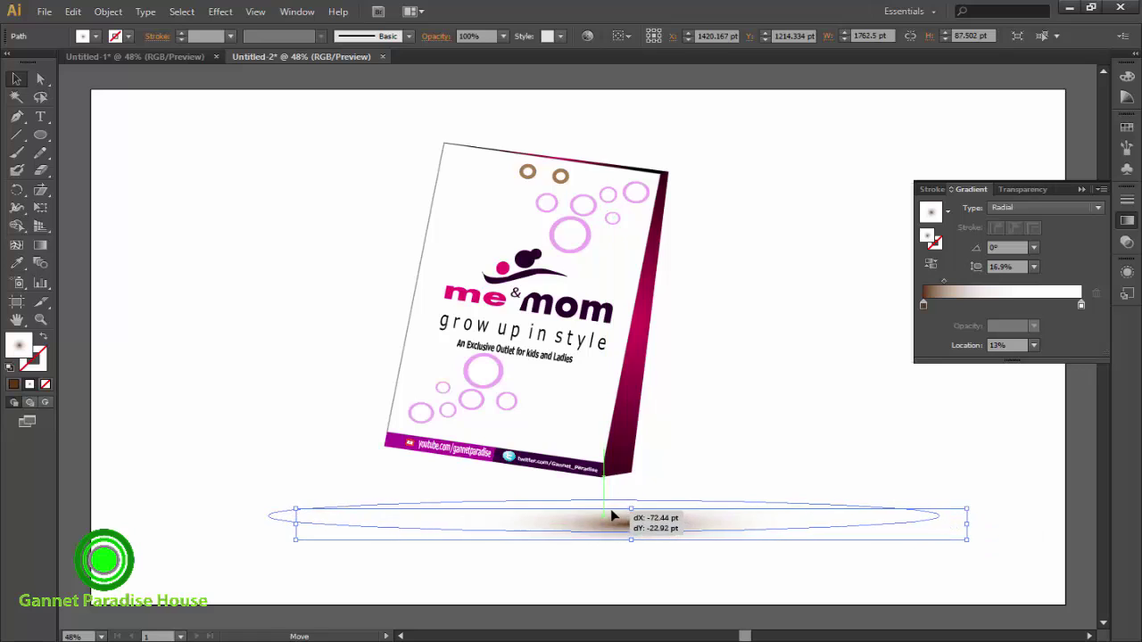
{"action": "left_click", "coordinate": [729, 425]}
{"action": "mouse_move", "coordinate": [631, 525]}
{"action": "left_mouse_down"}
{"action": "mouse_move", "coordinate": [589, 511]}
{"action": "mouse_move", "coordinate": [612, 516]}
{"action": "left_mouse_up"}
{"action": "left_click", "coordinate": [720, 409]}
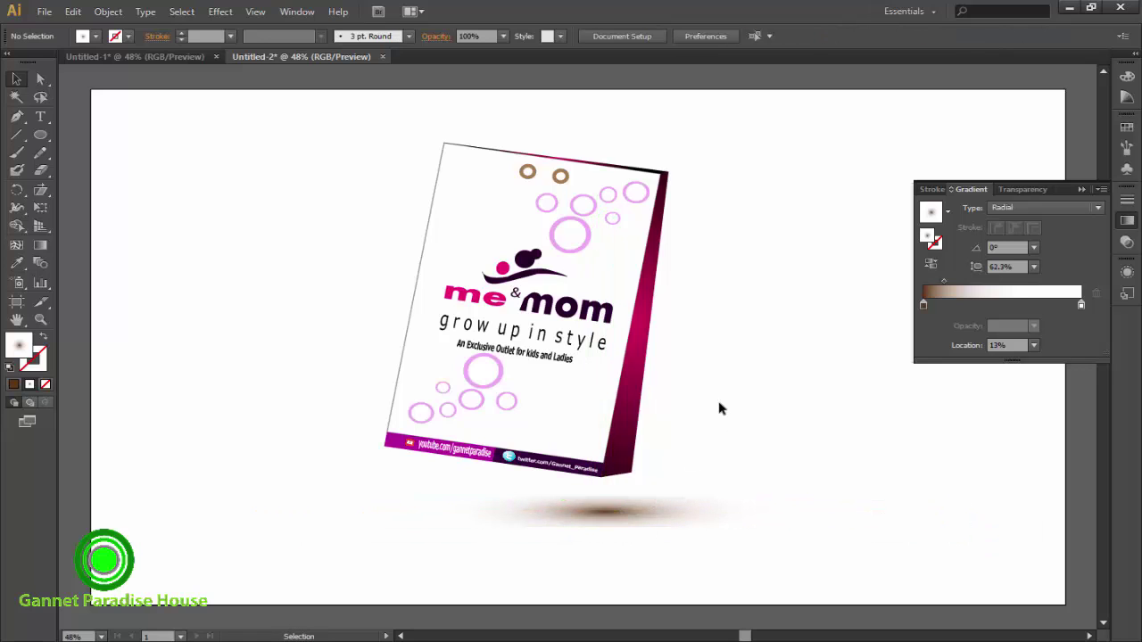
- Group the box and its shadow together
{"action": "left_click", "coordinate": [1102, 190]}
{"action": "left_click_drag", "start_coordinate": [363, 125], "coordinate": [827, 600]}
{"action": "right_click", "coordinate": [631, 333]}
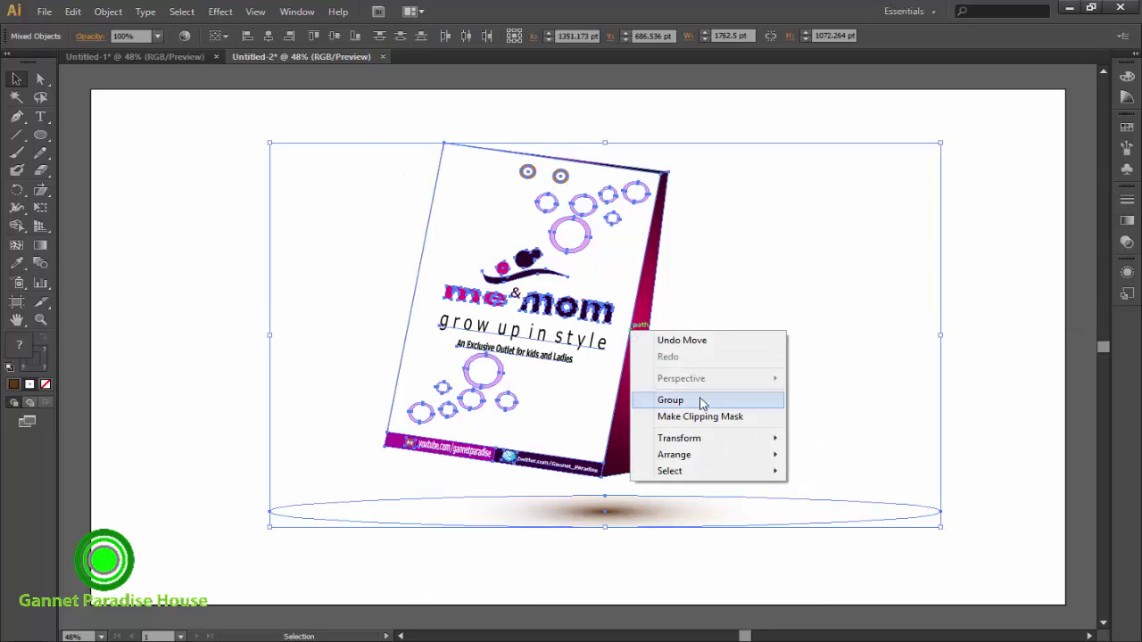
{"action": "left_click", "coordinate": [678, 402]}
- Draw a rectangle covering the whole artboard
{"action": "key", "text": "ctrl+a"}
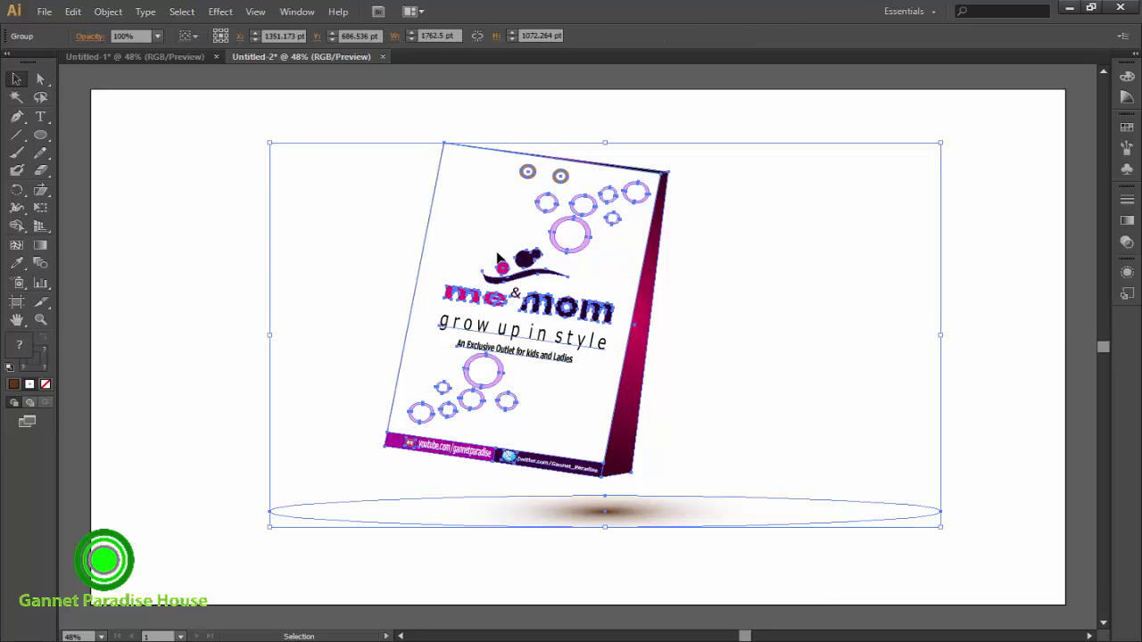
{"action": "left_click_drag", "start_coordinate": [40, 135], "coordinate": [107, 135]}
{"action": "left_click_drag", "start_coordinate": [94, 87], "coordinate": [1066, 606]}
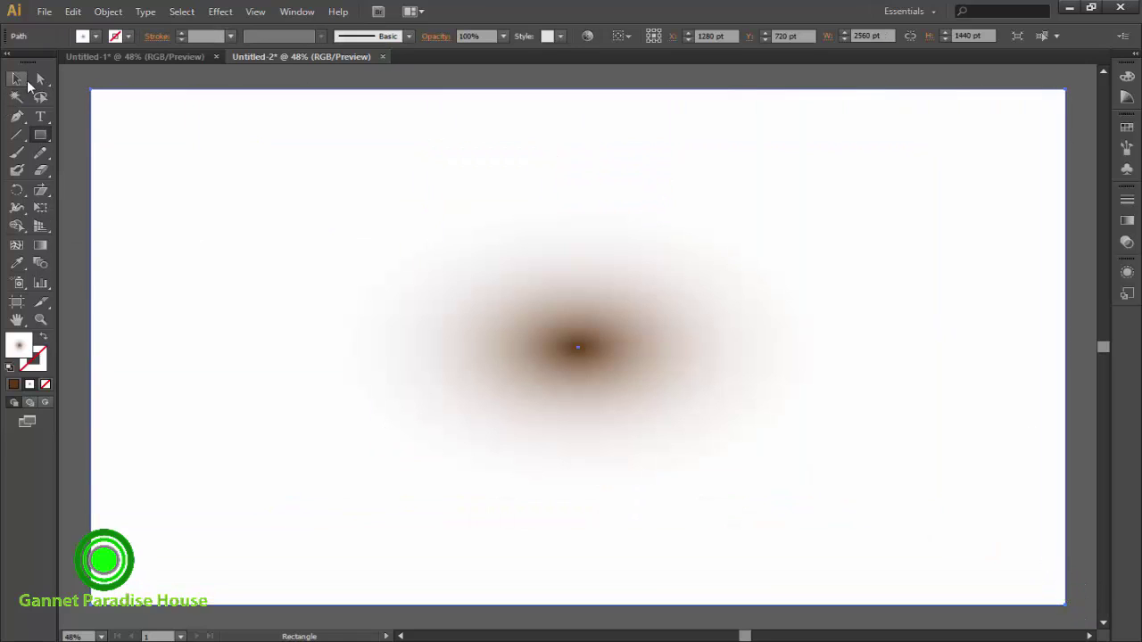
- Give the rectangle a light tan fill, then apply the White, Black gradient preset
{"action": "left_click", "coordinate": [16, 78]}
{"action": "left_click", "coordinate": [95, 36]}
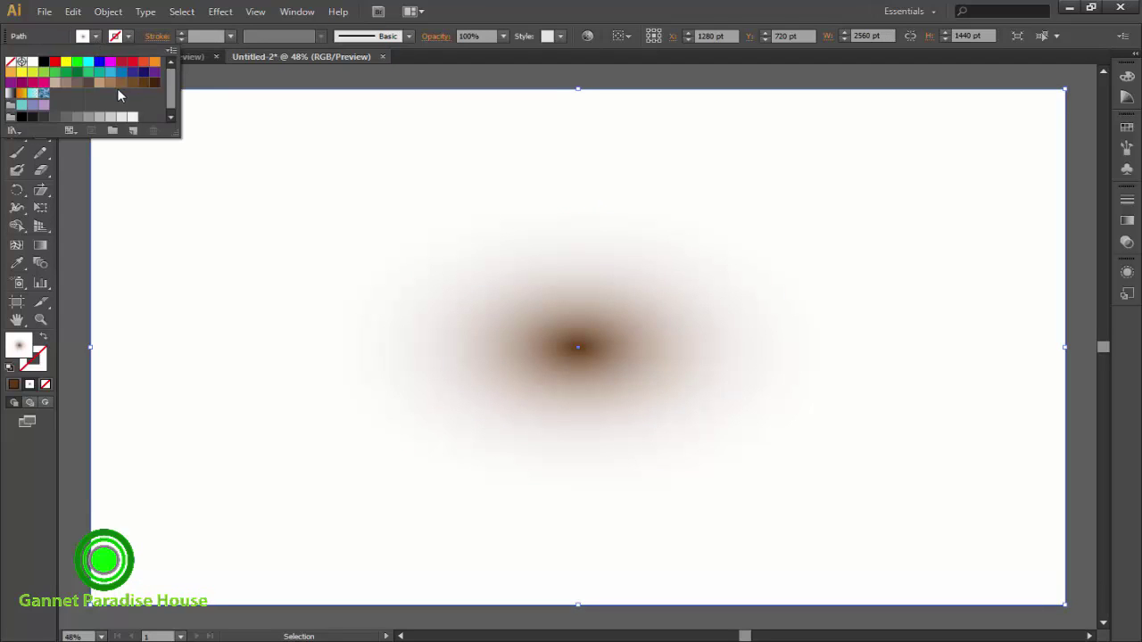
{"action": "left_click", "coordinate": [57, 82]}
{"action": "left_click", "coordinate": [1126, 221]}
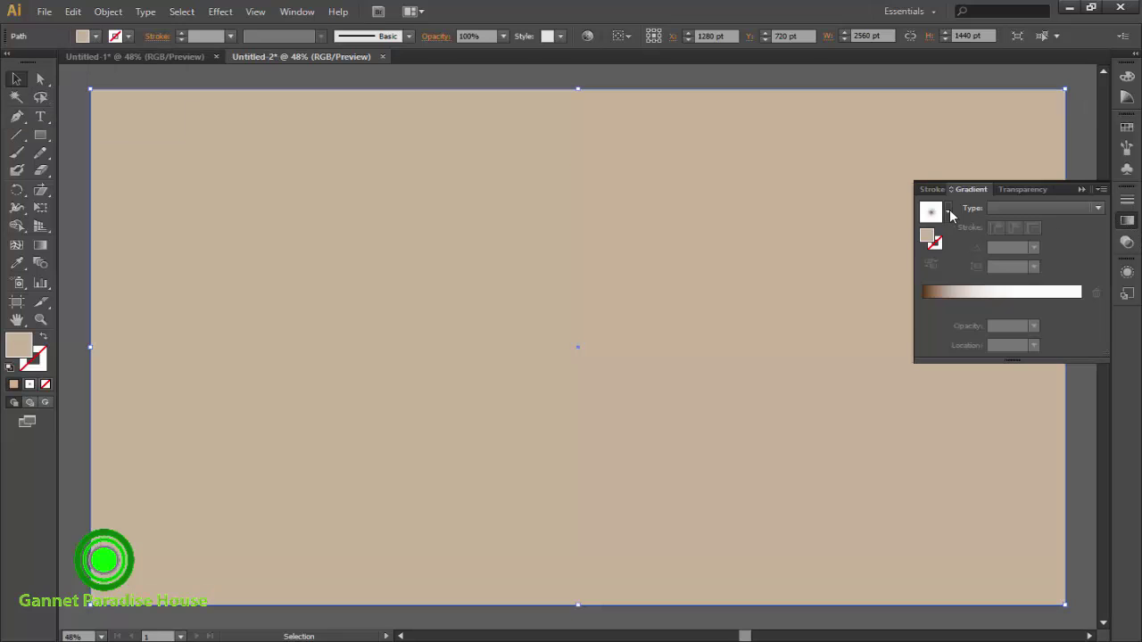
{"action": "left_click", "coordinate": [948, 211]}
{"action": "left_click", "coordinate": [856, 237]}
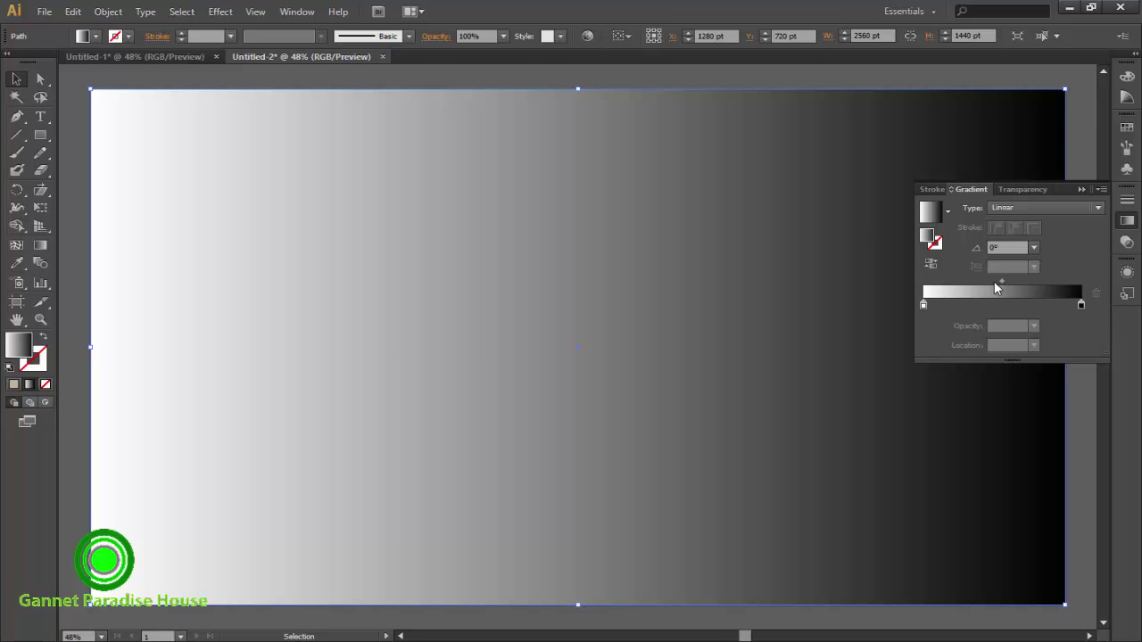
- Make the gradient radial and try magenta, crimson, orange, then yellow for the outer stop
{"action": "mouse_move", "coordinate": [999, 282]}
{"action": "left_mouse_down"}
{"action": "mouse_move", "coordinate": [1054, 282]}
{"action": "mouse_move", "coordinate": [946, 282]}
{"action": "mouse_move", "coordinate": [1013, 281]}
{"action": "left_mouse_up"}
{"action": "left_click", "coordinate": [1062, 208]}
{"action": "left_click", "coordinate": [1061, 239]}
{"action": "double_click", "coordinate": [1081, 305]}
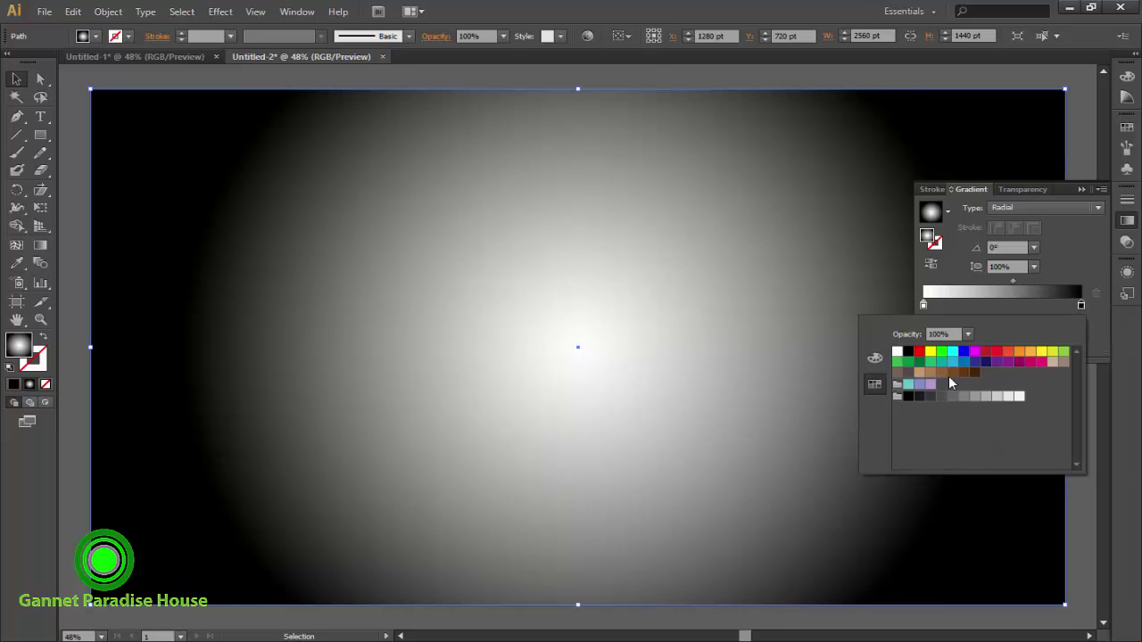
{"action": "left_click", "coordinate": [975, 353]}
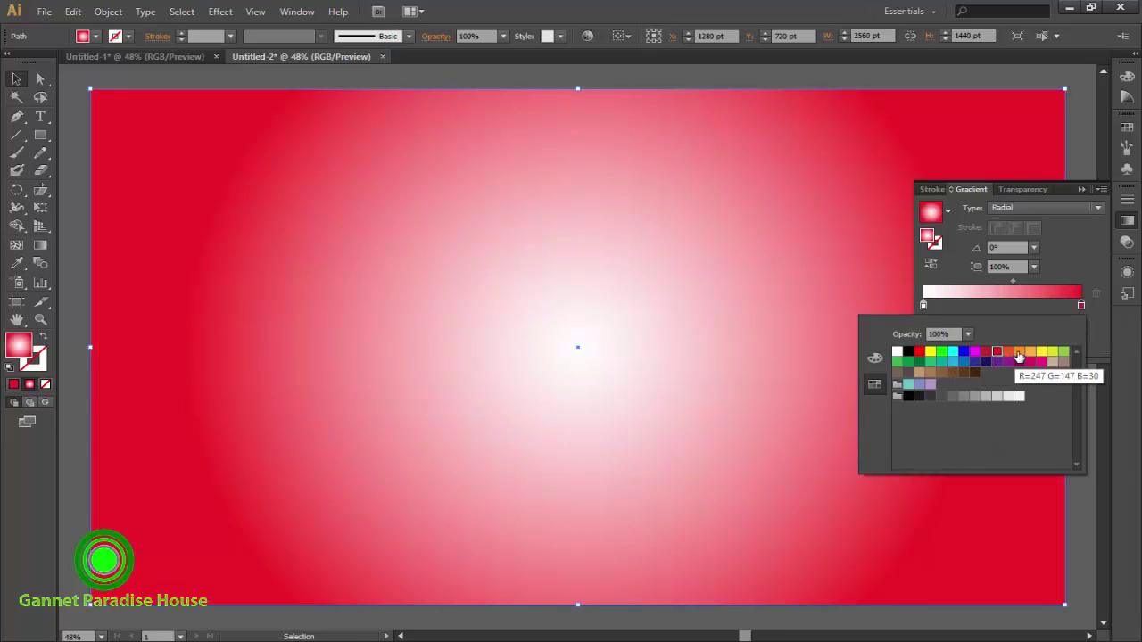
{"action": "left_click", "coordinate": [1018, 353]}
{"action": "left_click", "coordinate": [1030, 352]}
{"action": "left_click", "coordinate": [1041, 352]}
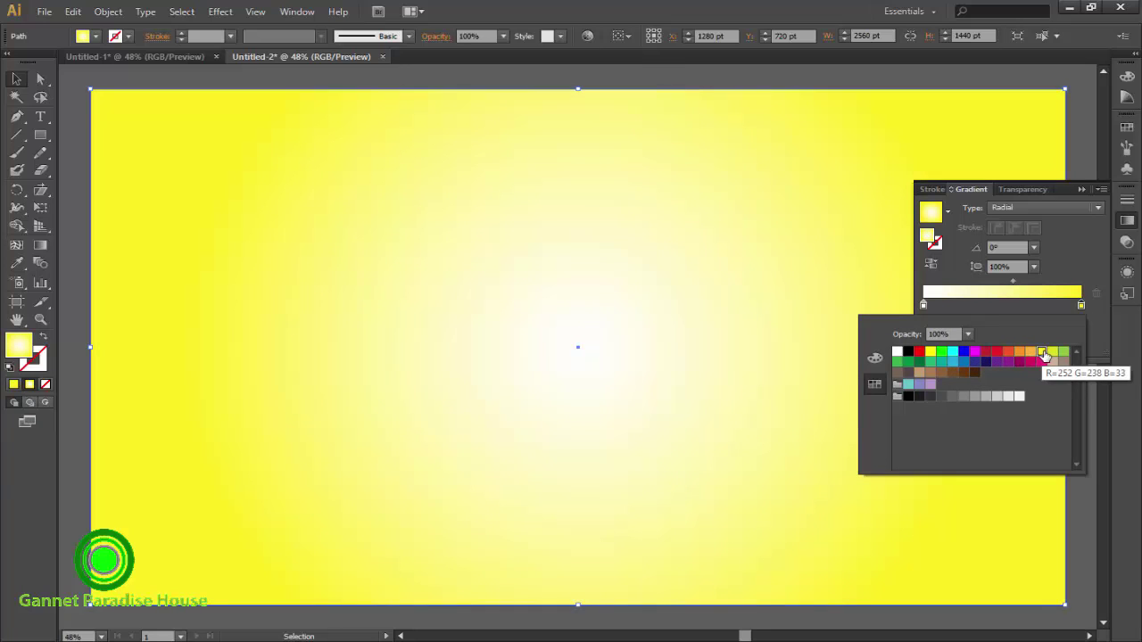
{"action": "left_click", "coordinate": [1015, 283]}
- Widen the white centre, change the outer stop to yellow-green, and set the midpoint to 68.28%
{"action": "left_click_drag", "start_coordinate": [1016, 284], "coordinate": [1058, 284]}
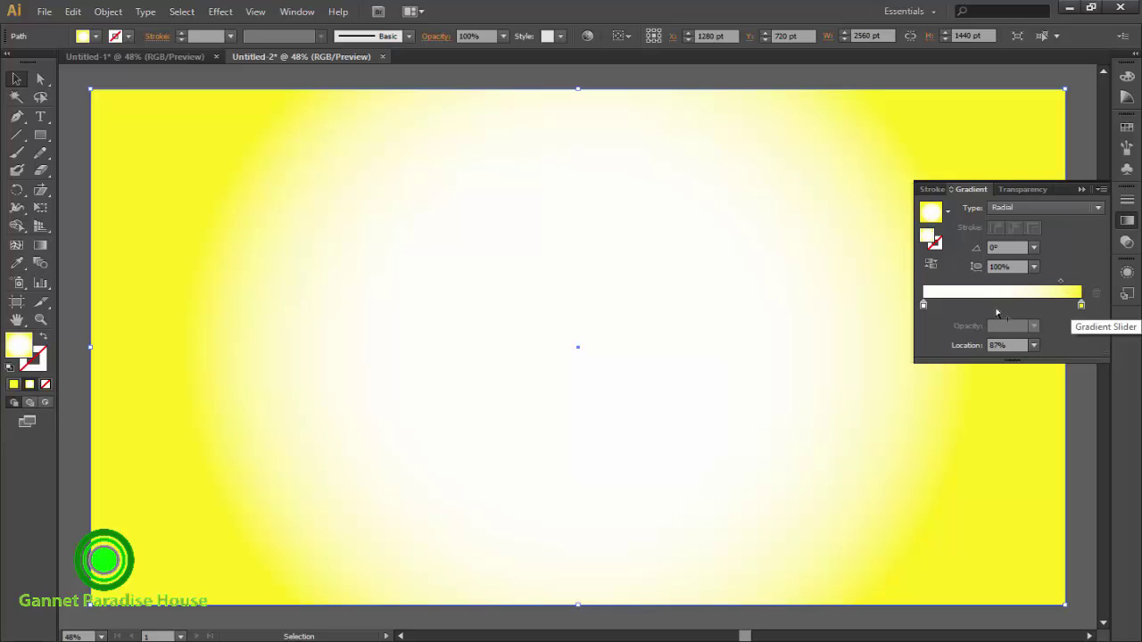
{"action": "left_click", "coordinate": [1034, 345]}
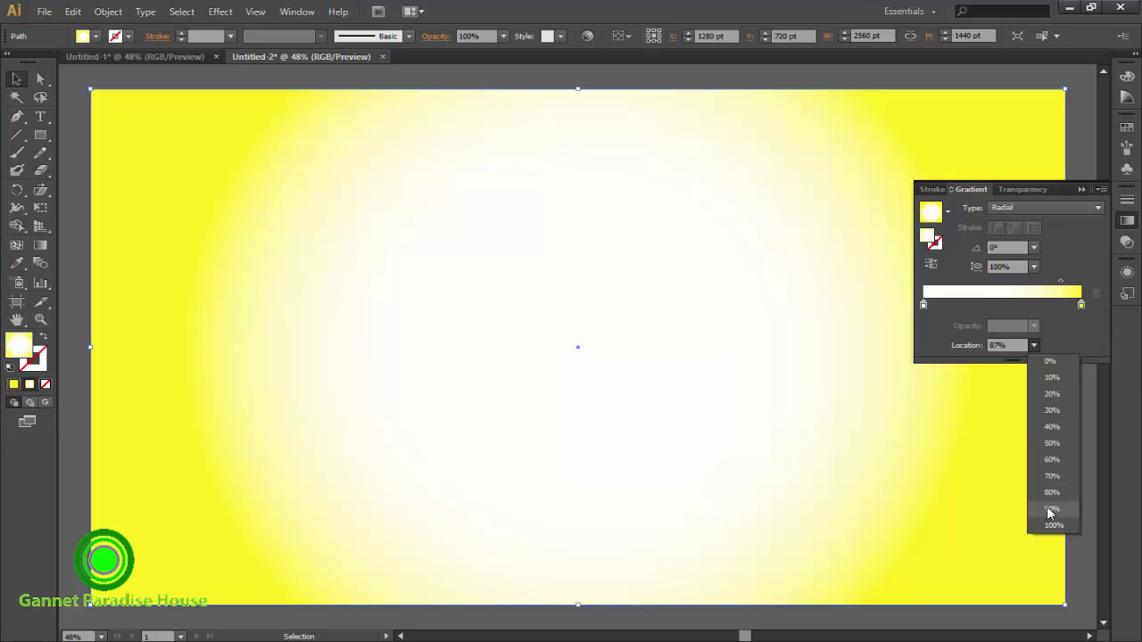
{"action": "left_click", "coordinate": [1071, 342]}
{"action": "double_click", "coordinate": [1080, 304]}
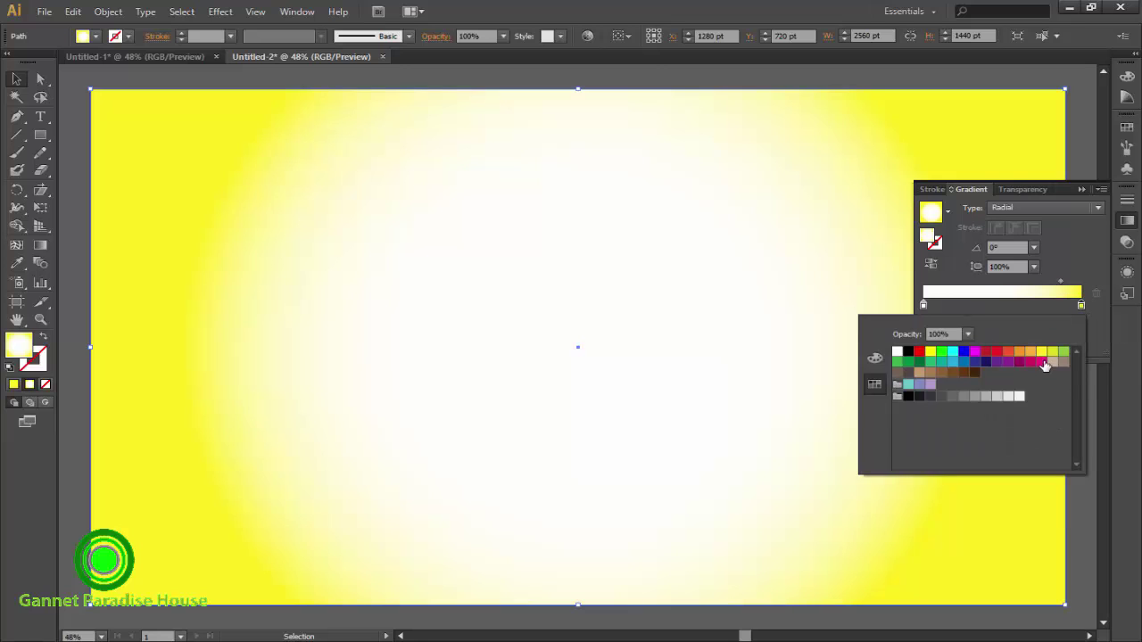
{"action": "left_click", "coordinate": [1053, 354]}
{"action": "left_click", "coordinate": [1089, 289]}
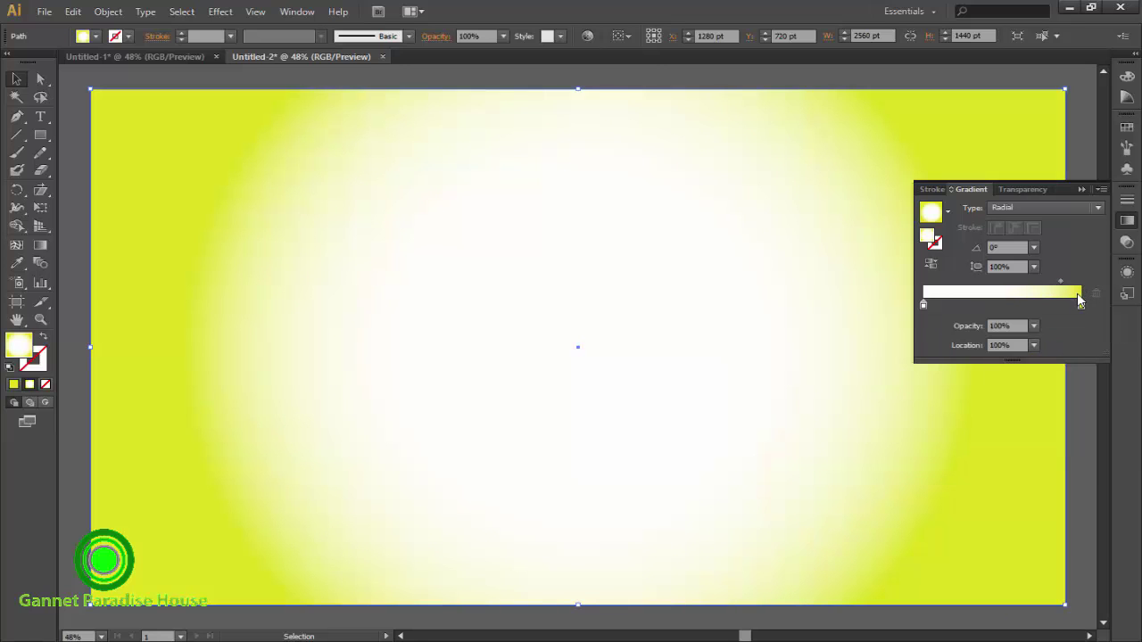
{"action": "left_click", "coordinate": [1029, 189]}
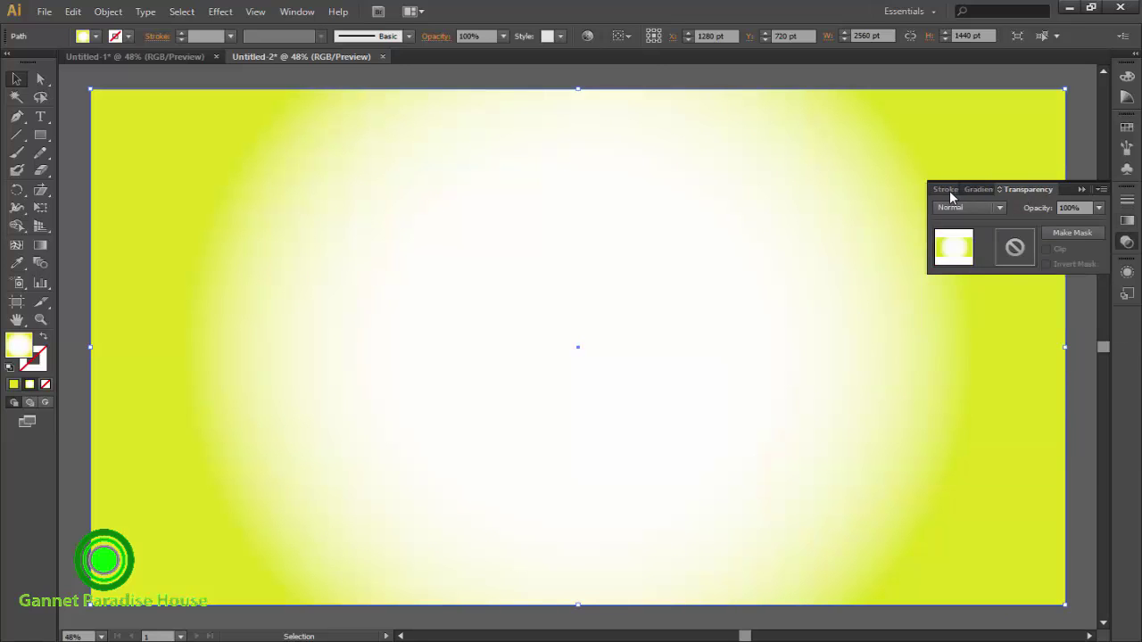
{"action": "left_click", "coordinate": [975, 190]}
{"action": "left_click_drag", "start_coordinate": [1059, 281], "coordinate": [1031, 282]}
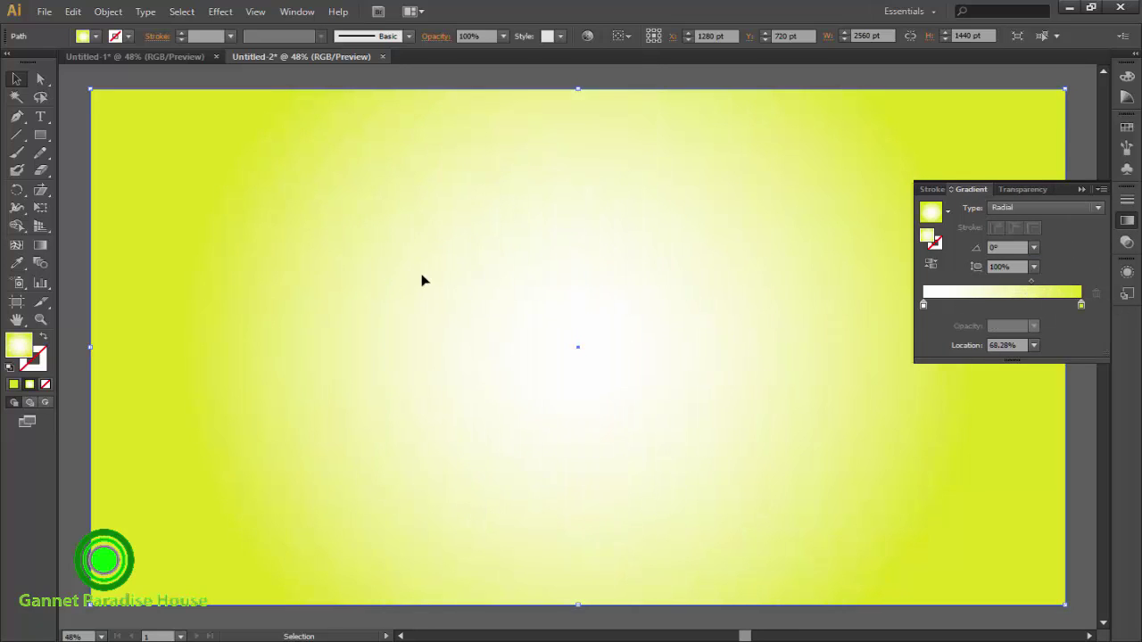
- Send the gradient rectangle to the back and ungroup the box and shadow
{"action": "right_click", "coordinate": [434, 283]}
{"action": "left_click", "coordinate": [664, 543]}
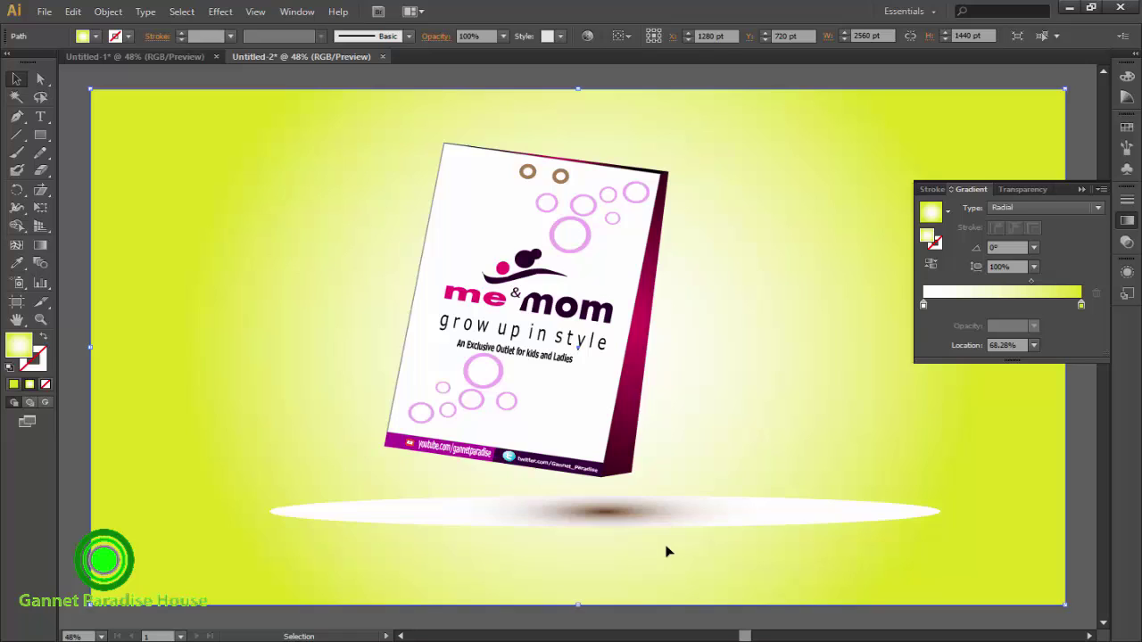
{"action": "left_click", "coordinate": [755, 522]}
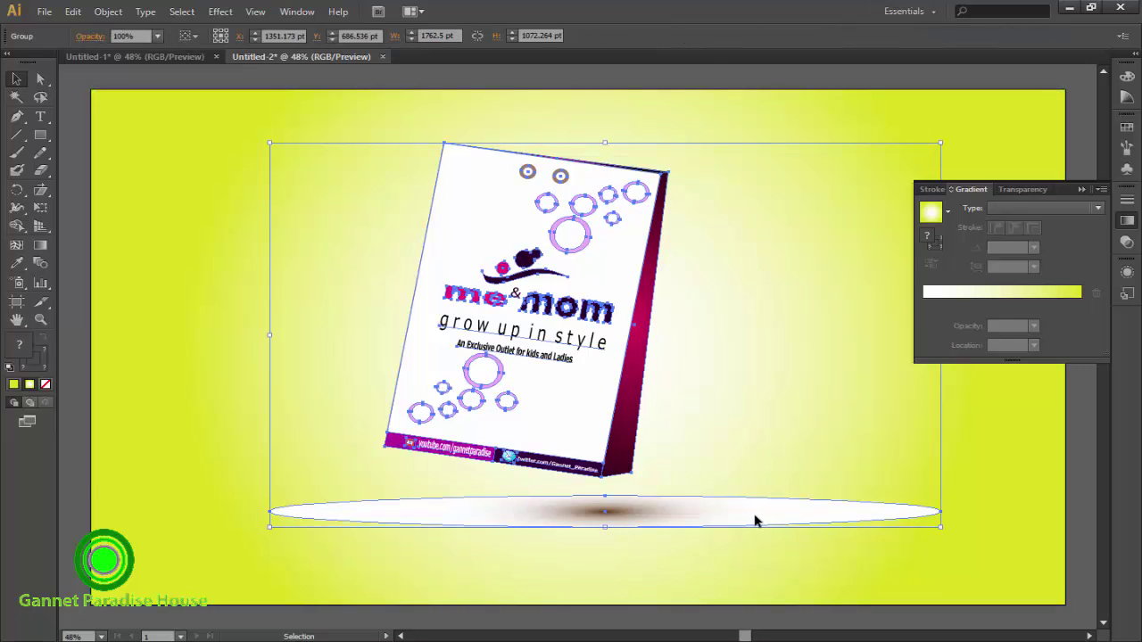
{"action": "right_click", "coordinate": [756, 263]}
{"action": "left_click", "coordinate": [809, 350]}
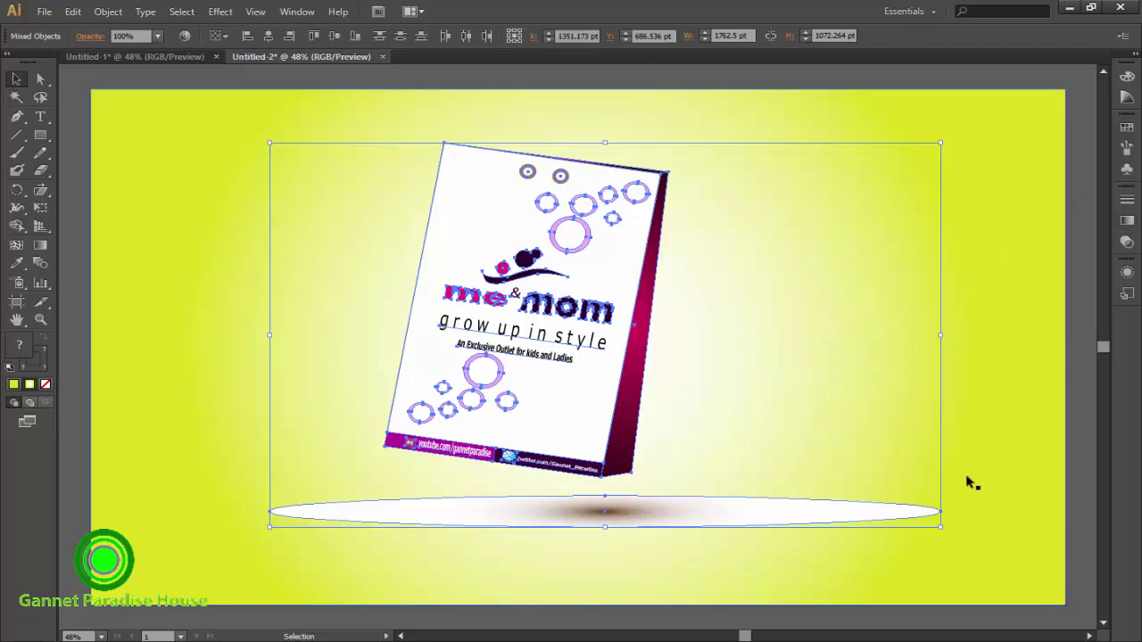
- Select the shadow ellipse on its own and make its stroke the active colour
{"action": "left_click", "coordinate": [868, 518]}
{"action": "left_click", "coordinate": [1126, 221]}
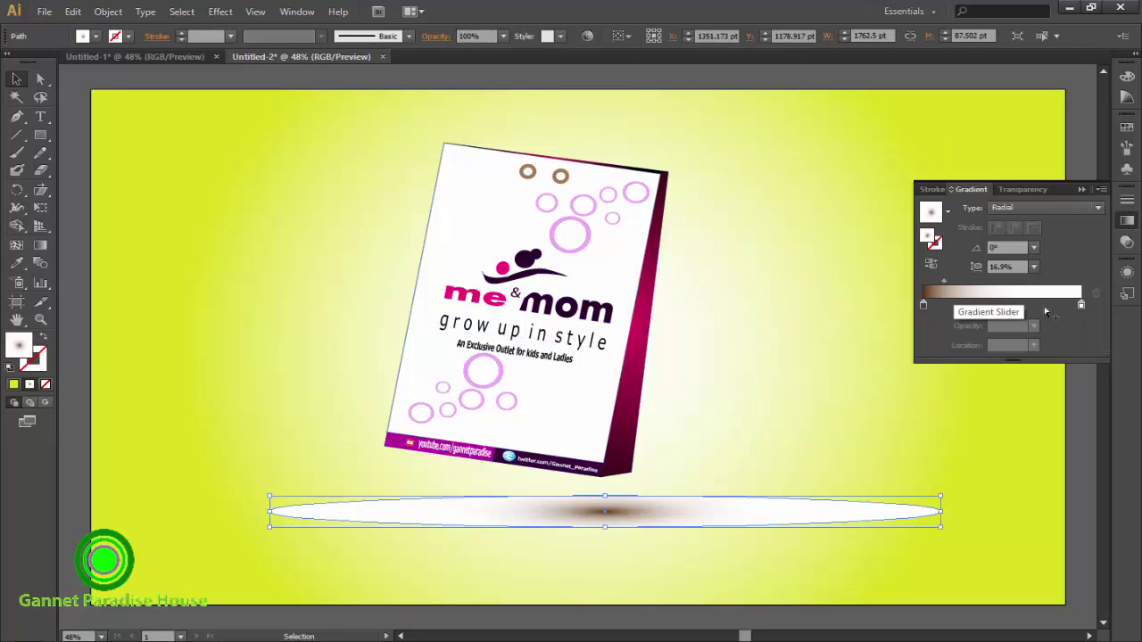
{"action": "left_click", "coordinate": [937, 241]}
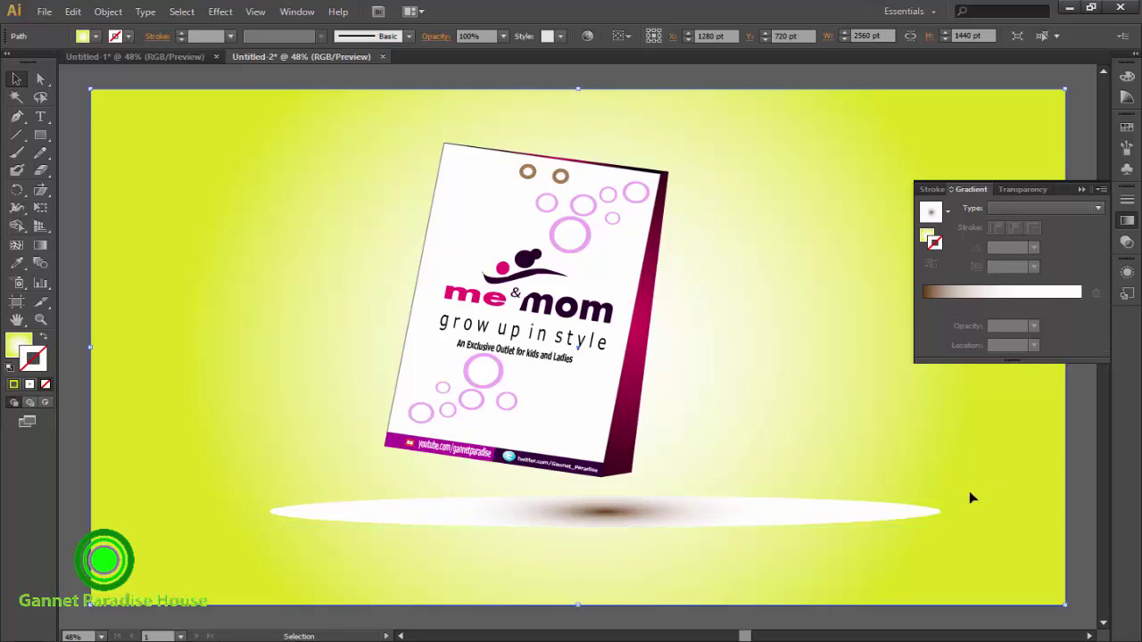
{"action": "left_click", "coordinate": [815, 469]}
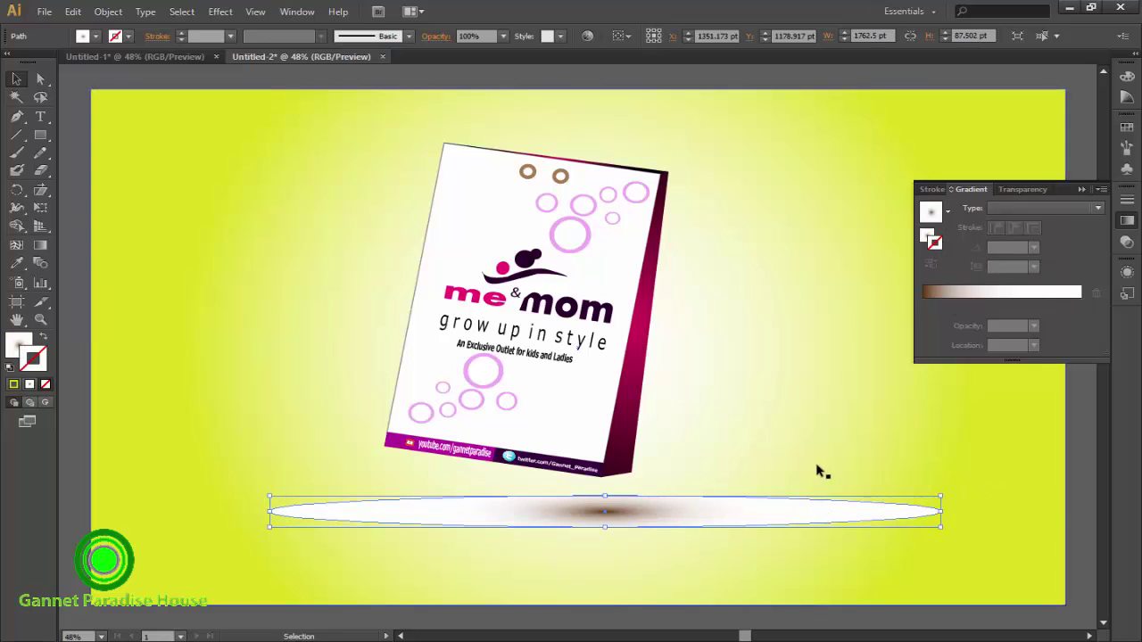
{"action": "left_click", "coordinate": [839, 513]}
- Flatten the shadow ellipse to half its height and raise it just under the box
{"action": "left_click_drag", "start_coordinate": [600, 497], "coordinate": [606, 504]}
{"action": "left_click", "coordinate": [723, 434]}
{"action": "left_click", "coordinate": [683, 520]}
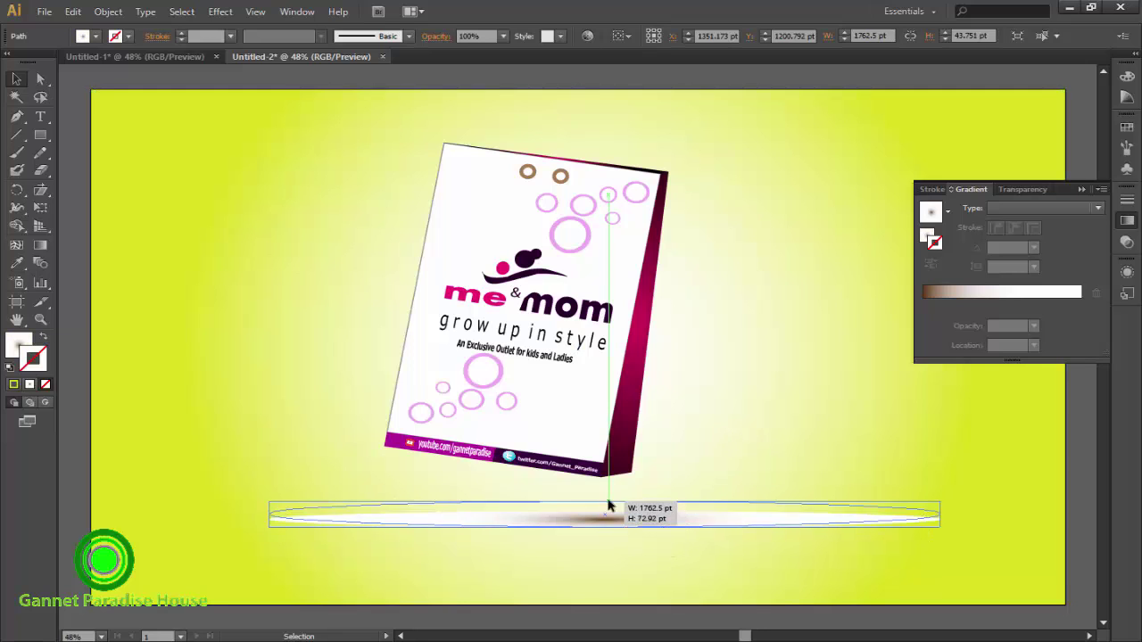
{"action": "left_click", "coordinate": [719, 463]}
{"action": "mouse_move", "coordinate": [683, 513]}
{"action": "left_mouse_down"}
{"action": "mouse_move", "coordinate": [680, 491]}
{"action": "mouse_move", "coordinate": [698, 490]}
{"action": "left_mouse_up"}
- Nudge the shadow ellipse slightly lower beneath the box and close the Gradient panel
{"action": "left_click", "coordinate": [752, 413]}
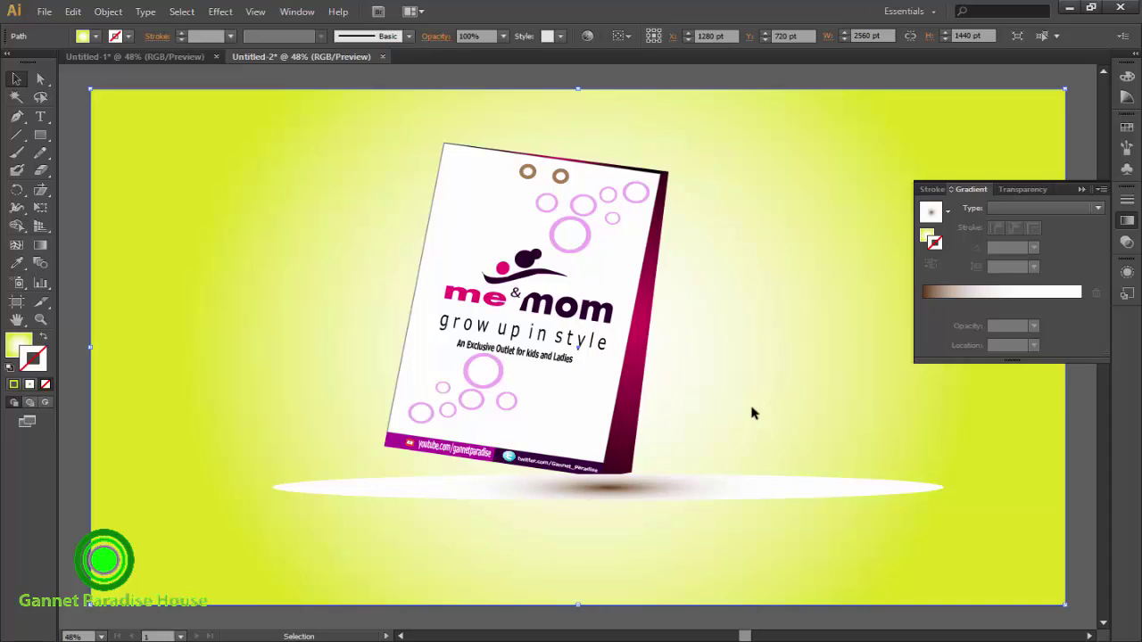
{"action": "left_click_drag", "start_coordinate": [683, 486], "coordinate": [683, 493]}
{"action": "left_click", "coordinate": [702, 432]}
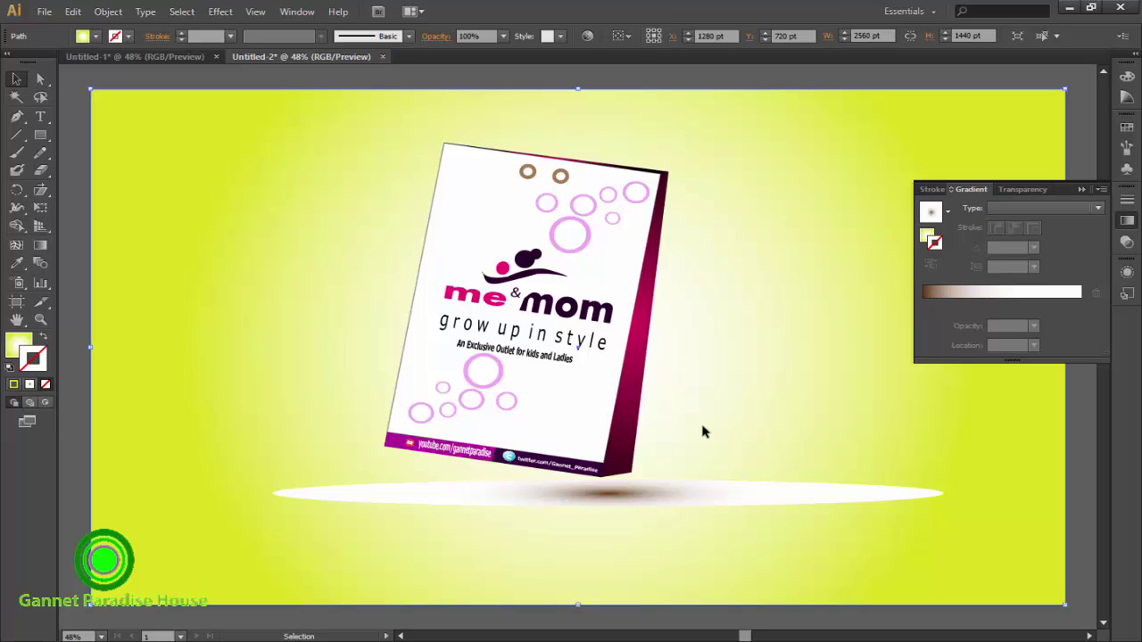
{"action": "left_click", "coordinate": [1081, 189]}
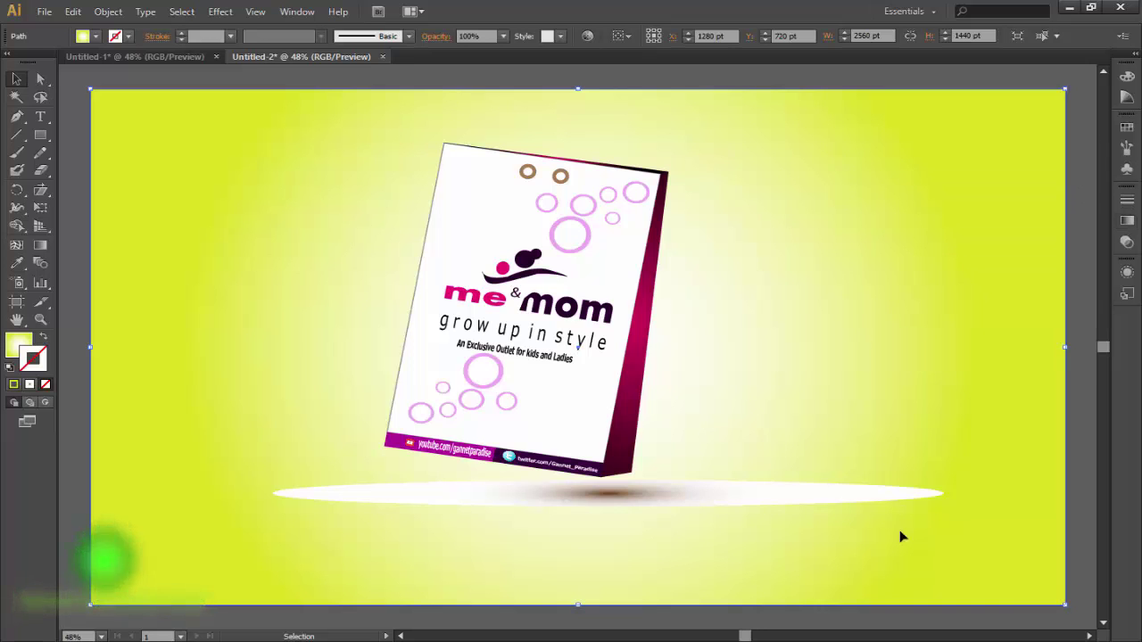